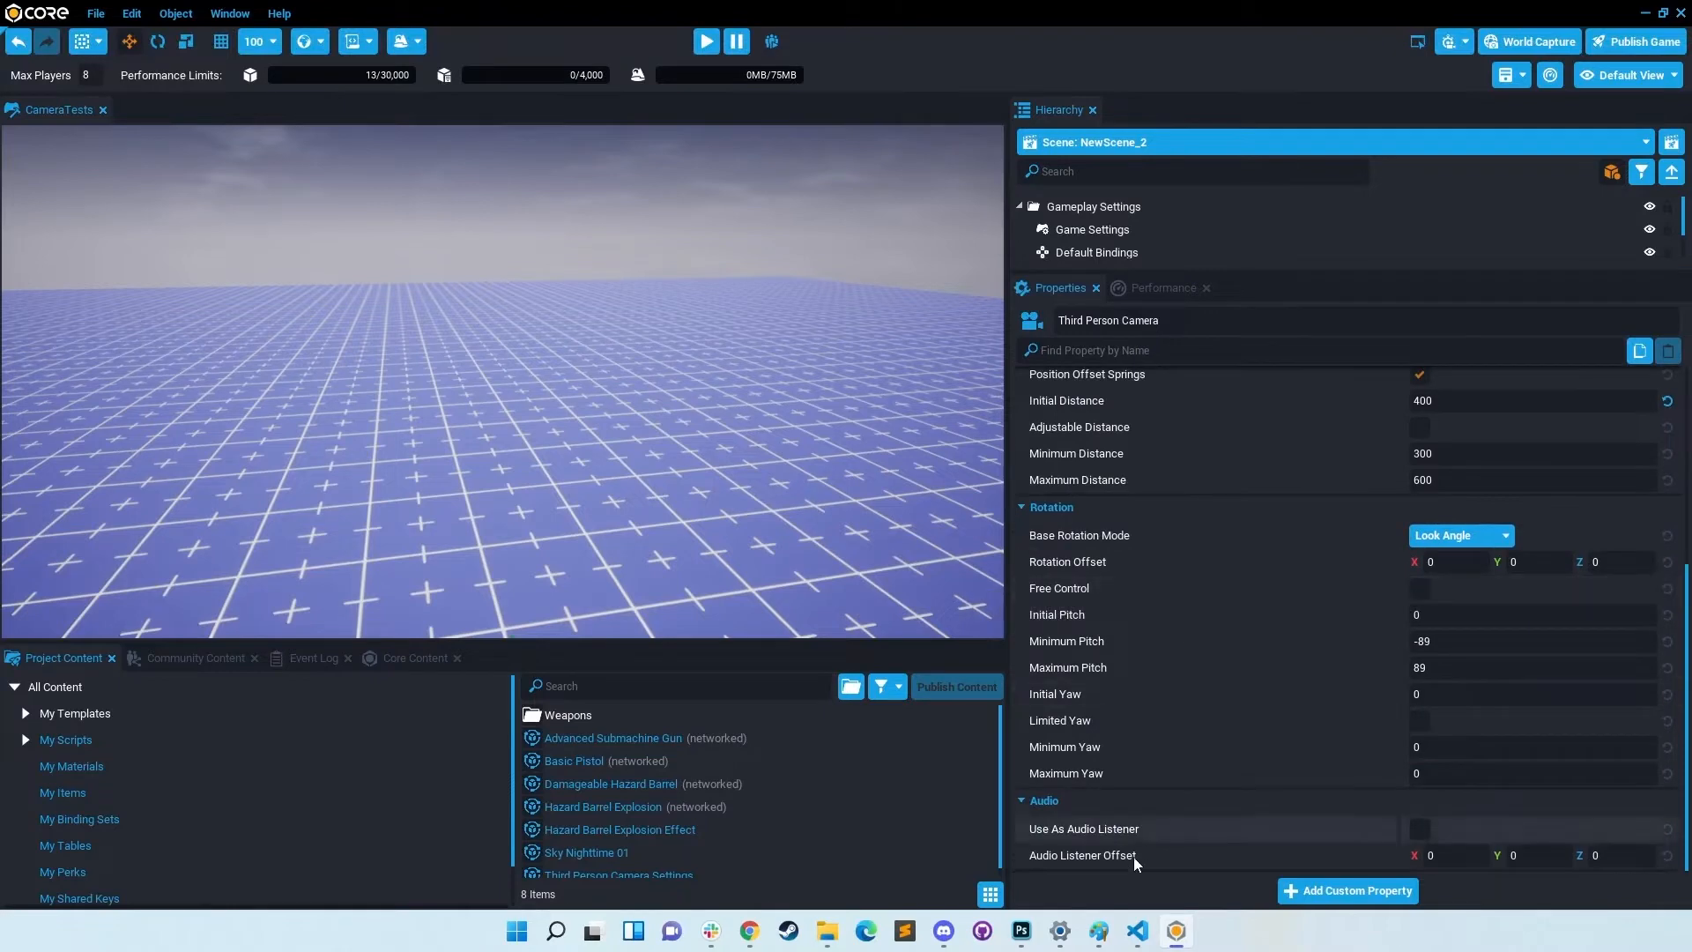
# Step: Examine the Third Person Camera's camera, position and rotation properties
pyautogui.scroll(4, 1139, 658)
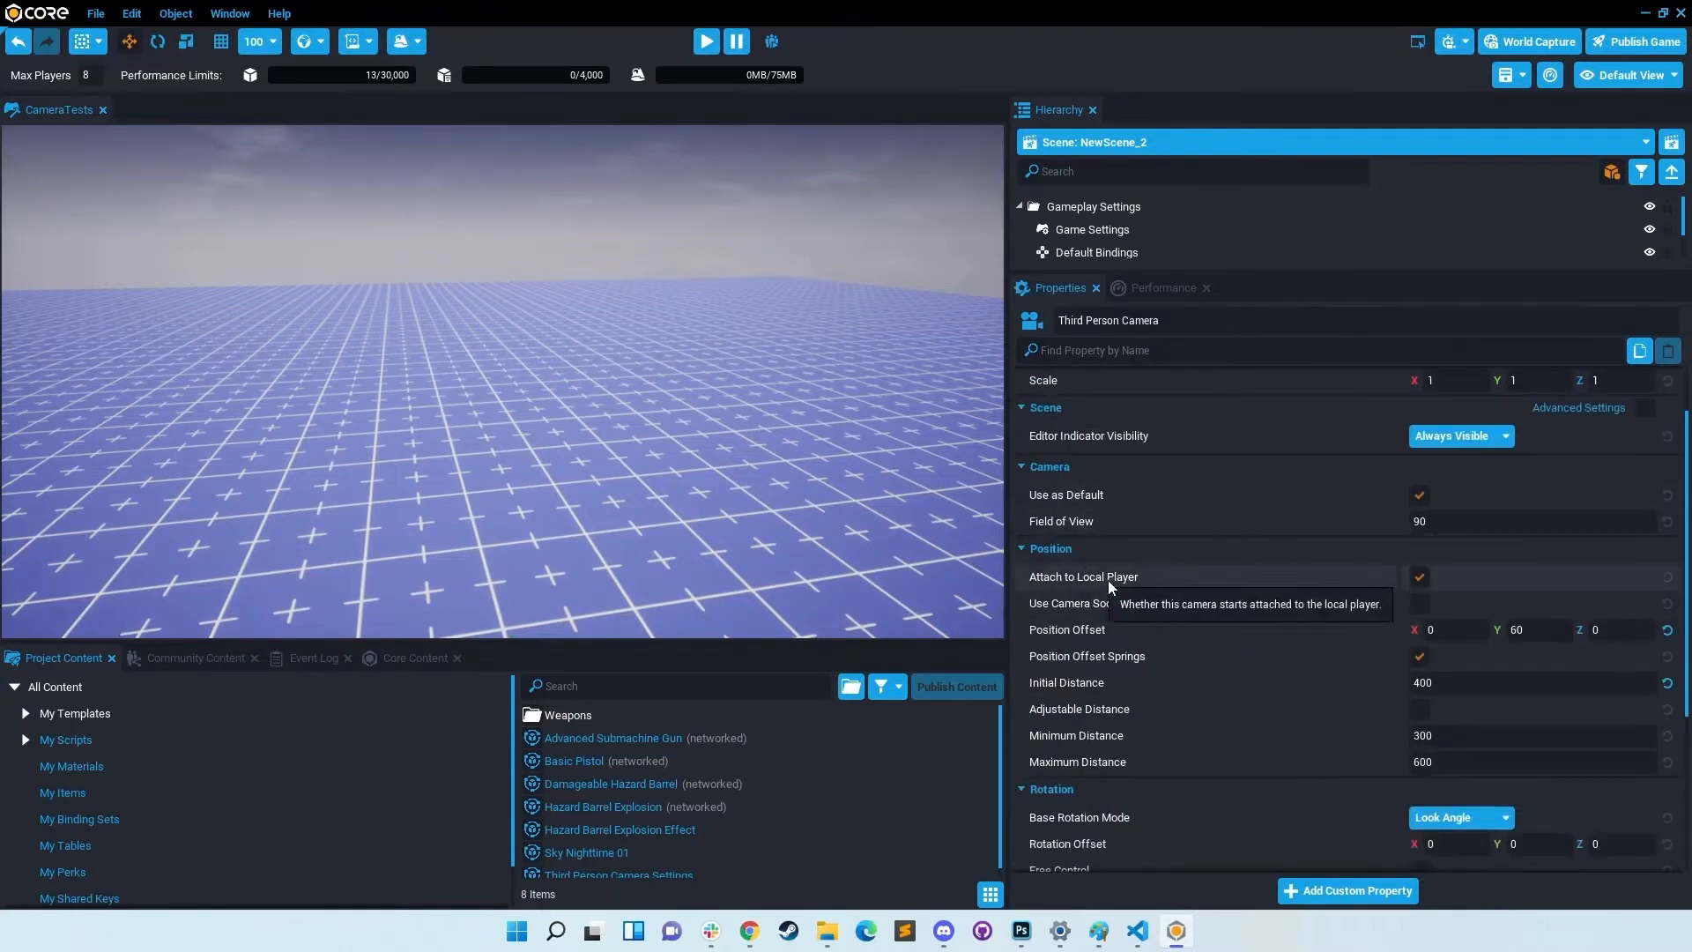
pyautogui.scroll(-1, 1128, 666)
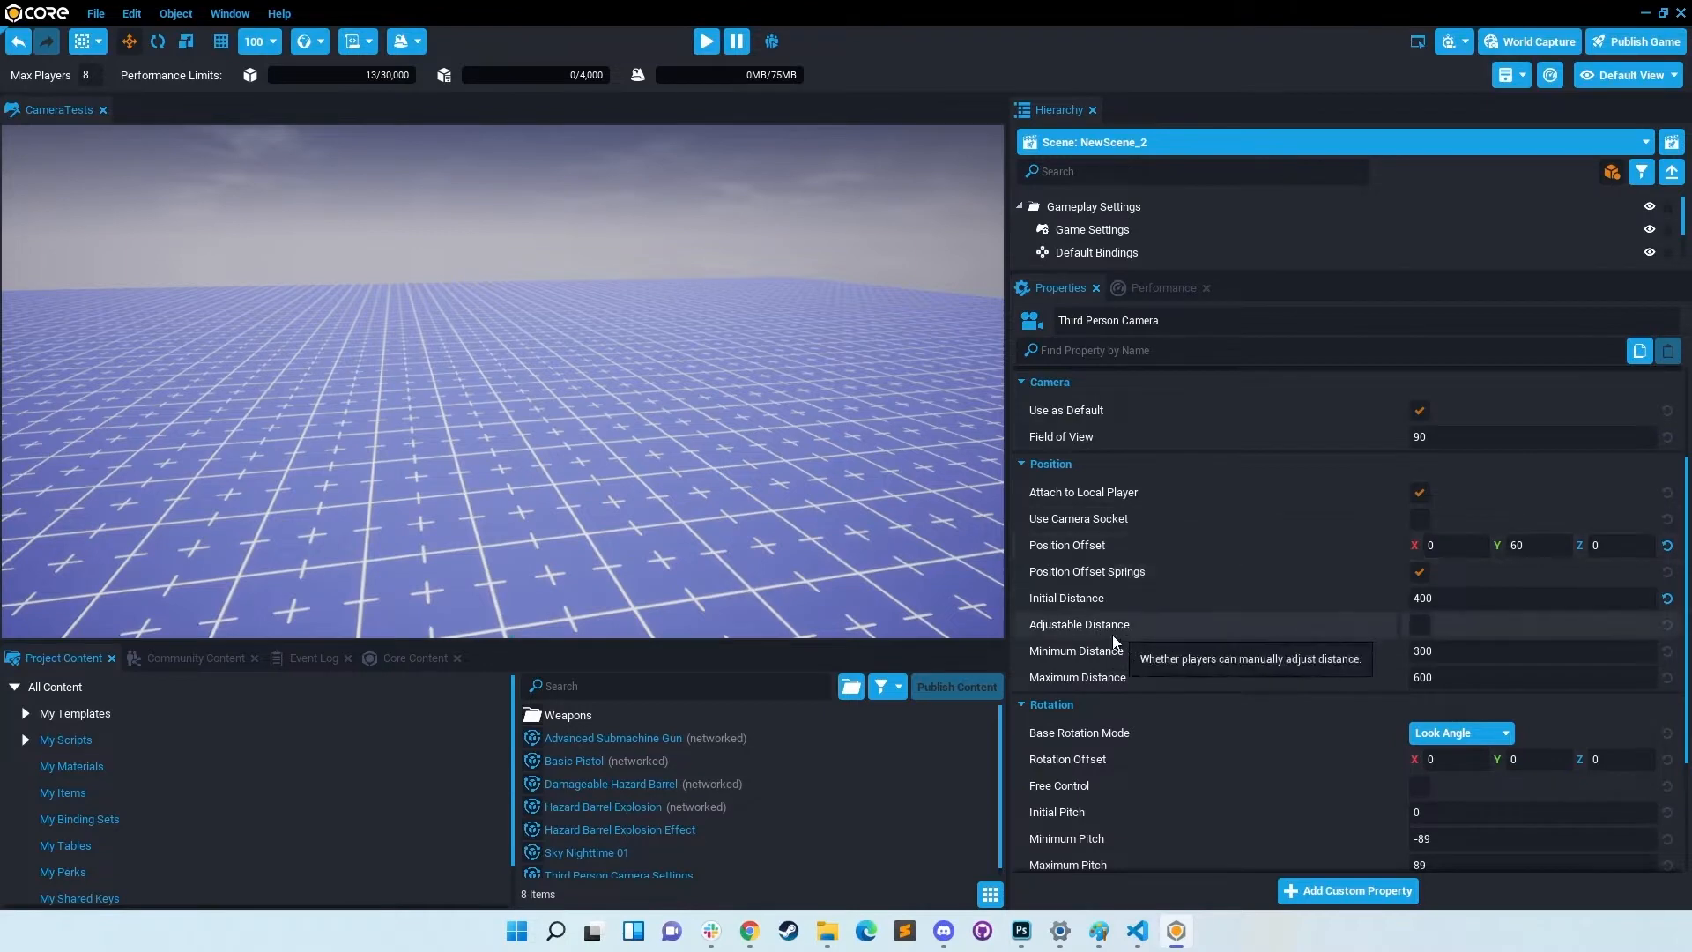
pyautogui.scroll(-3, 1130, 669)
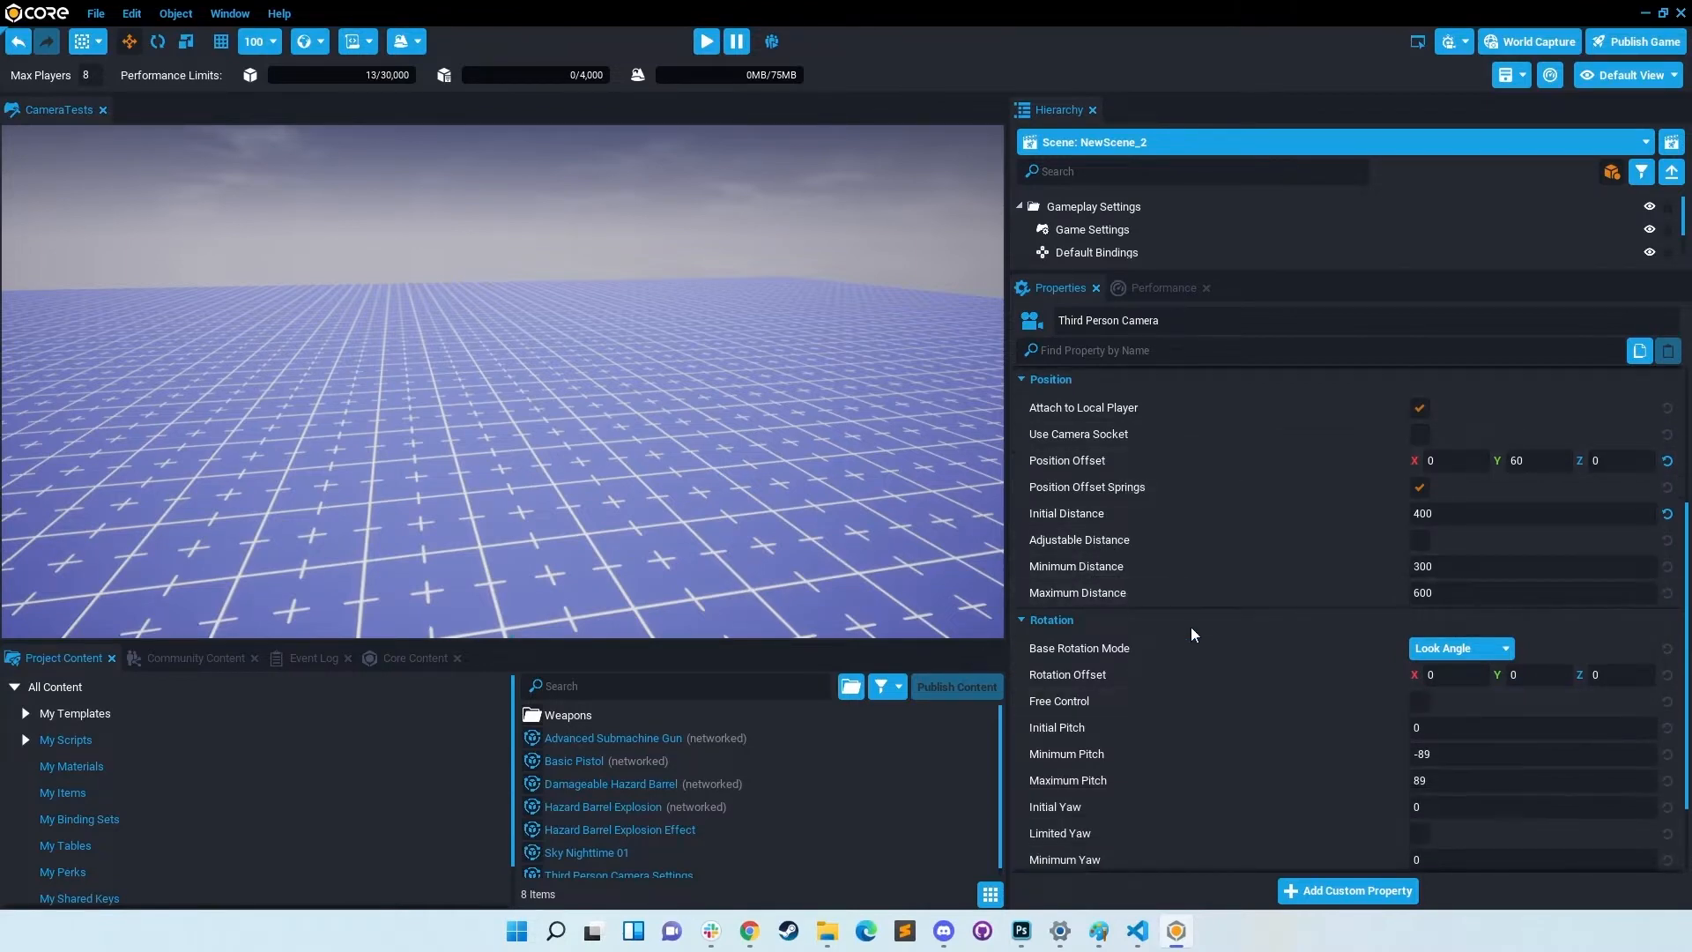
# Step: Read the "What is a camera" slide in Chrome, and return to Core to examine the camera's position properties
pyautogui.moveTo(750, 932)
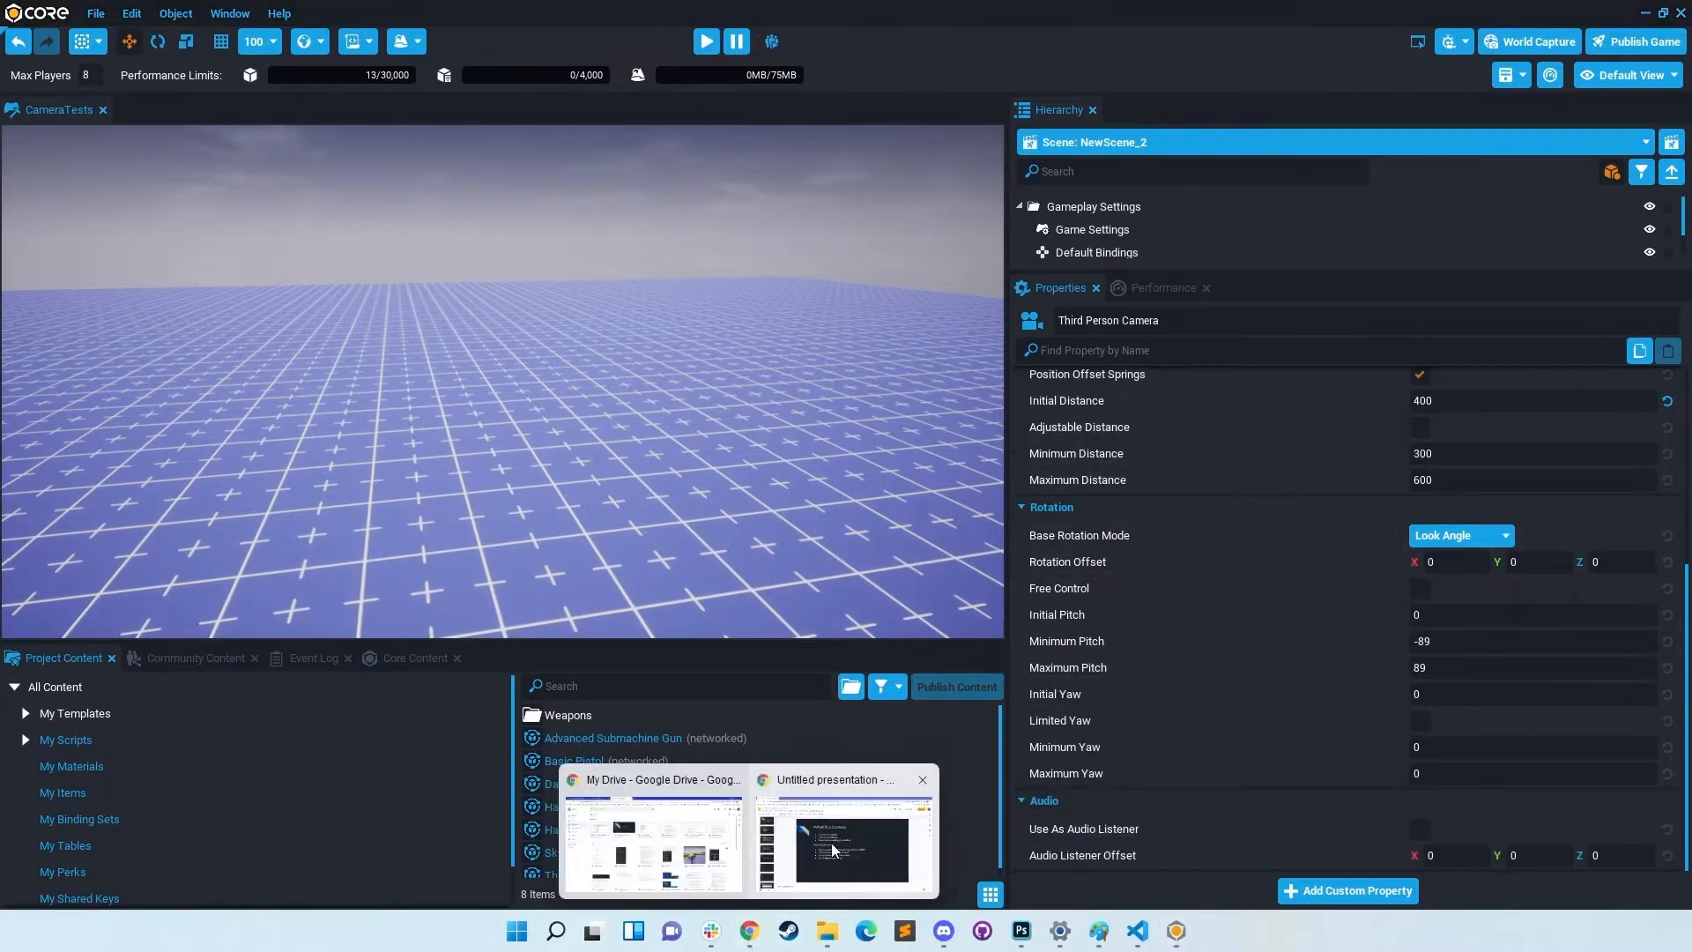
pyautogui.click(832, 843)
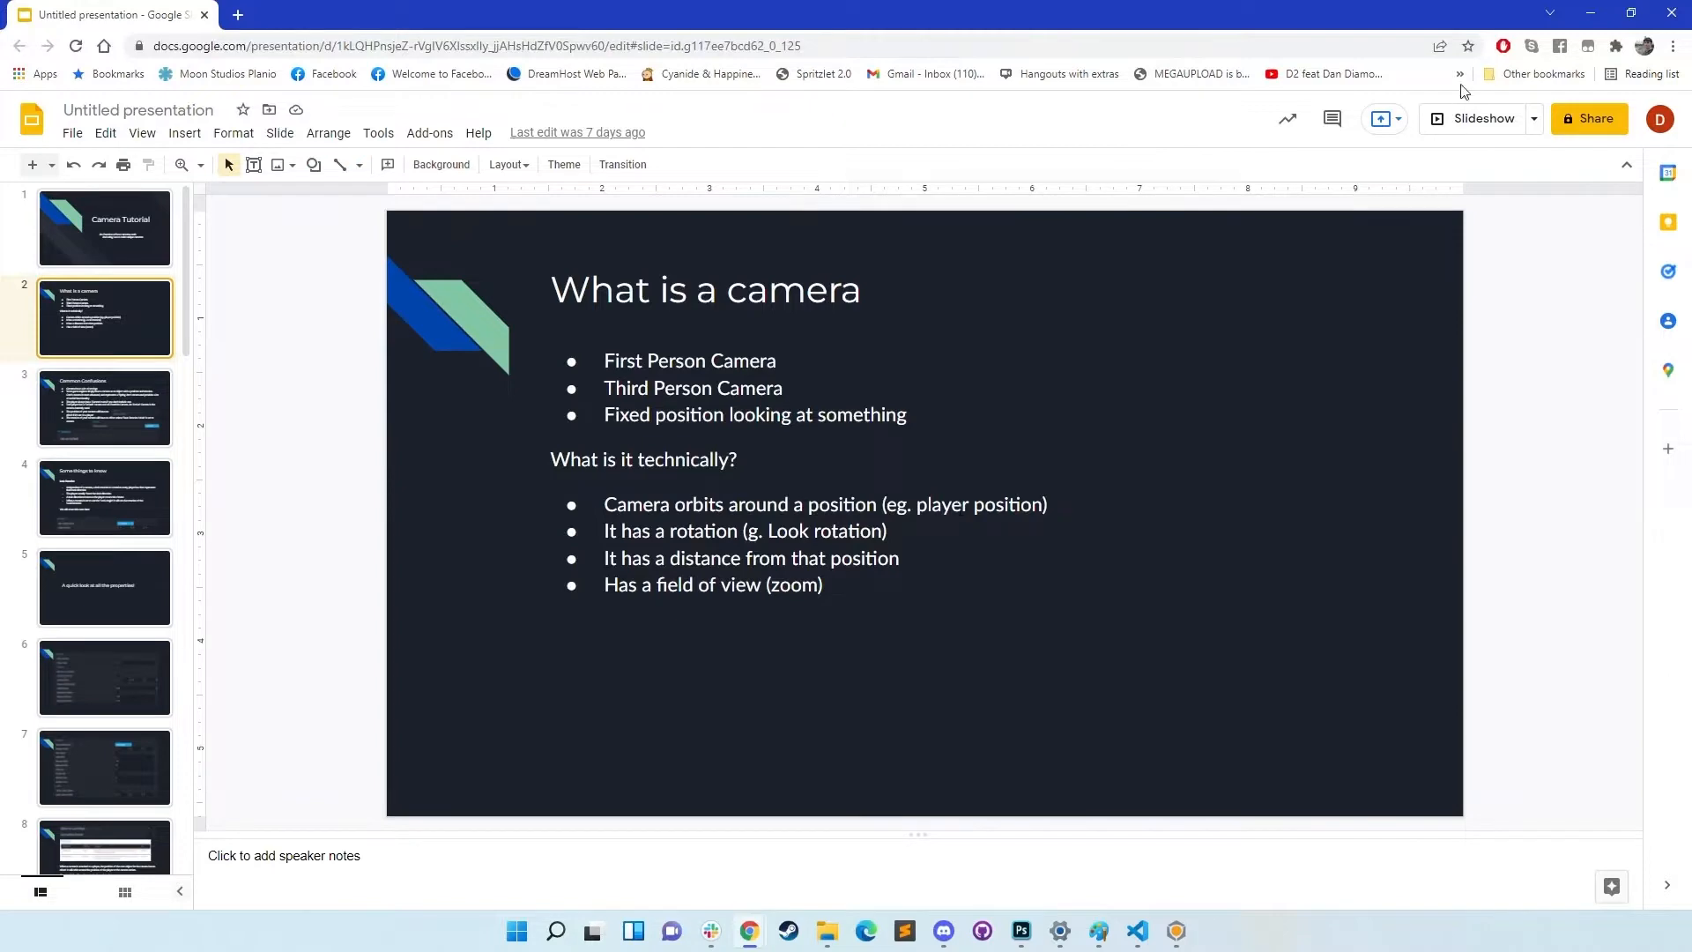
pyautogui.click(1591, 17)
pyautogui.scroll(2, 1146, 537)
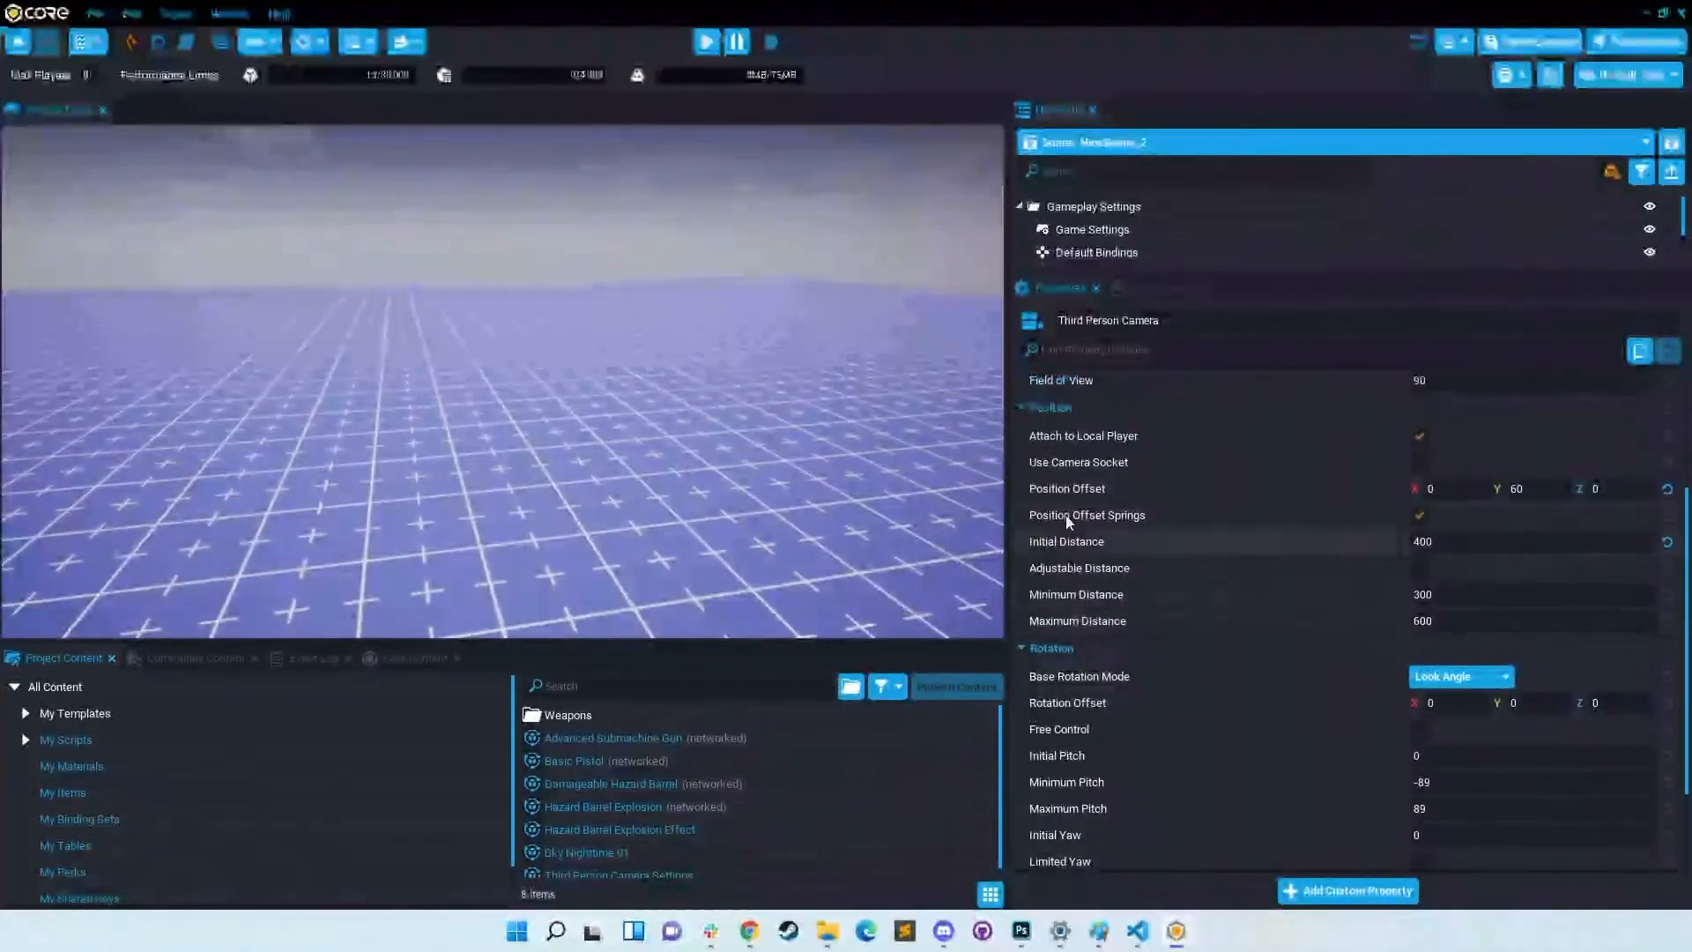
pyautogui.scroll(1, 1067, 520)
# Step: Switch to the presentation in Chrome to review the technical points on the "What is a camera" slide, and return to Core
pyautogui.moveTo(764, 936)
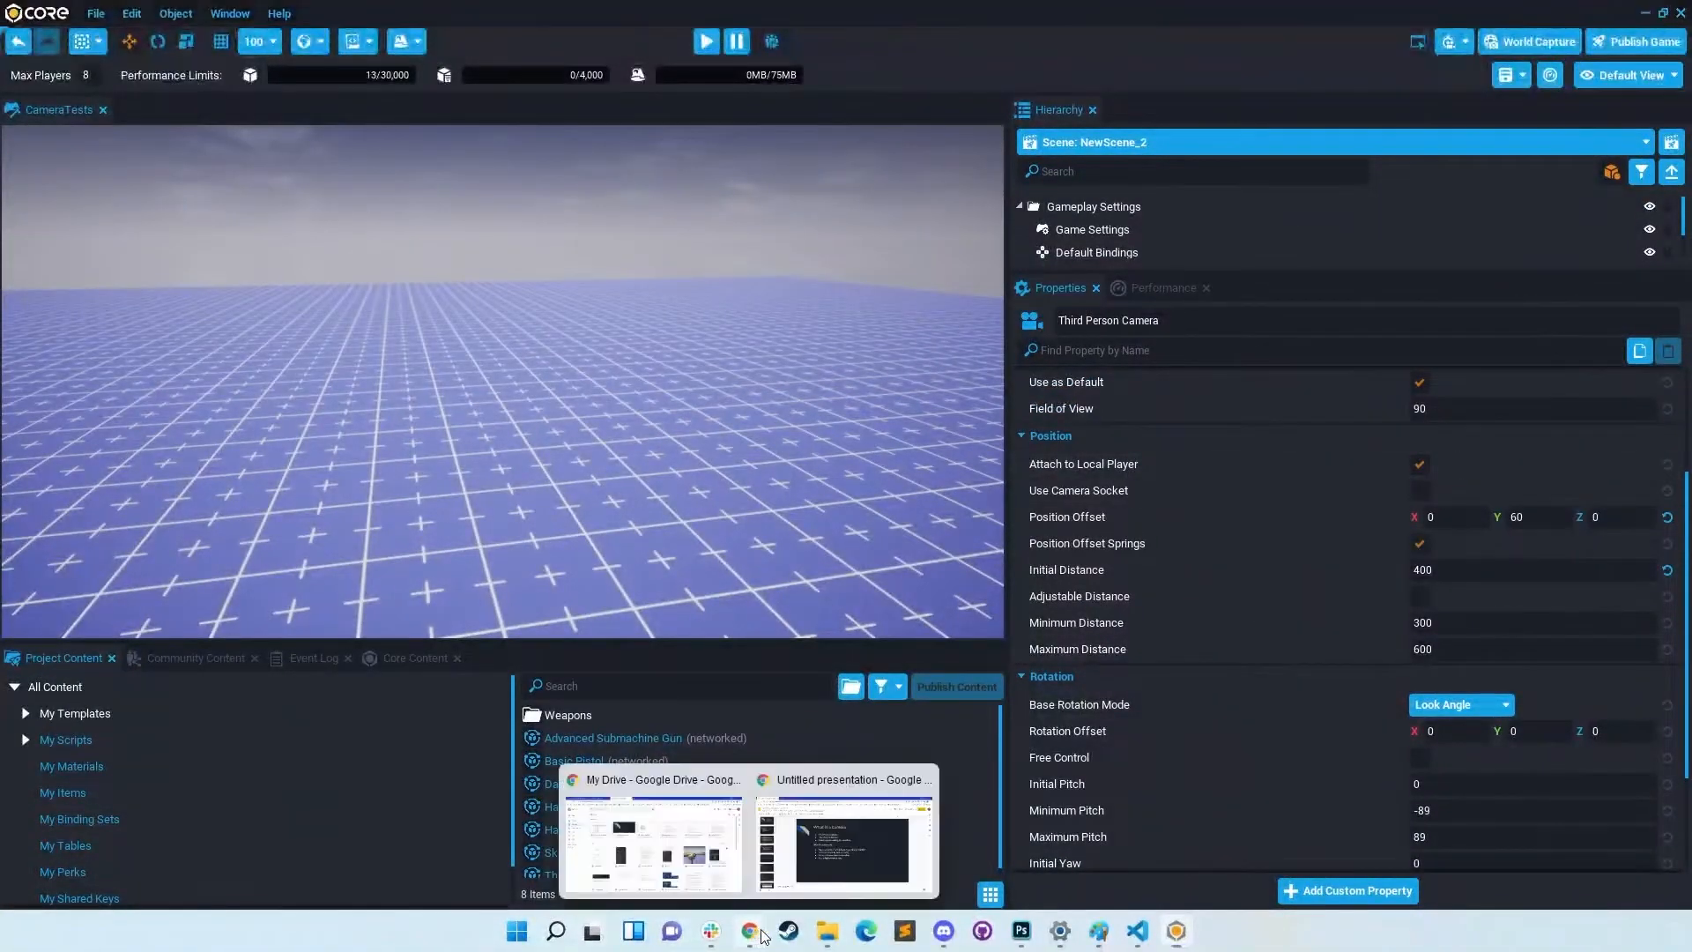
pyautogui.click(919, 820)
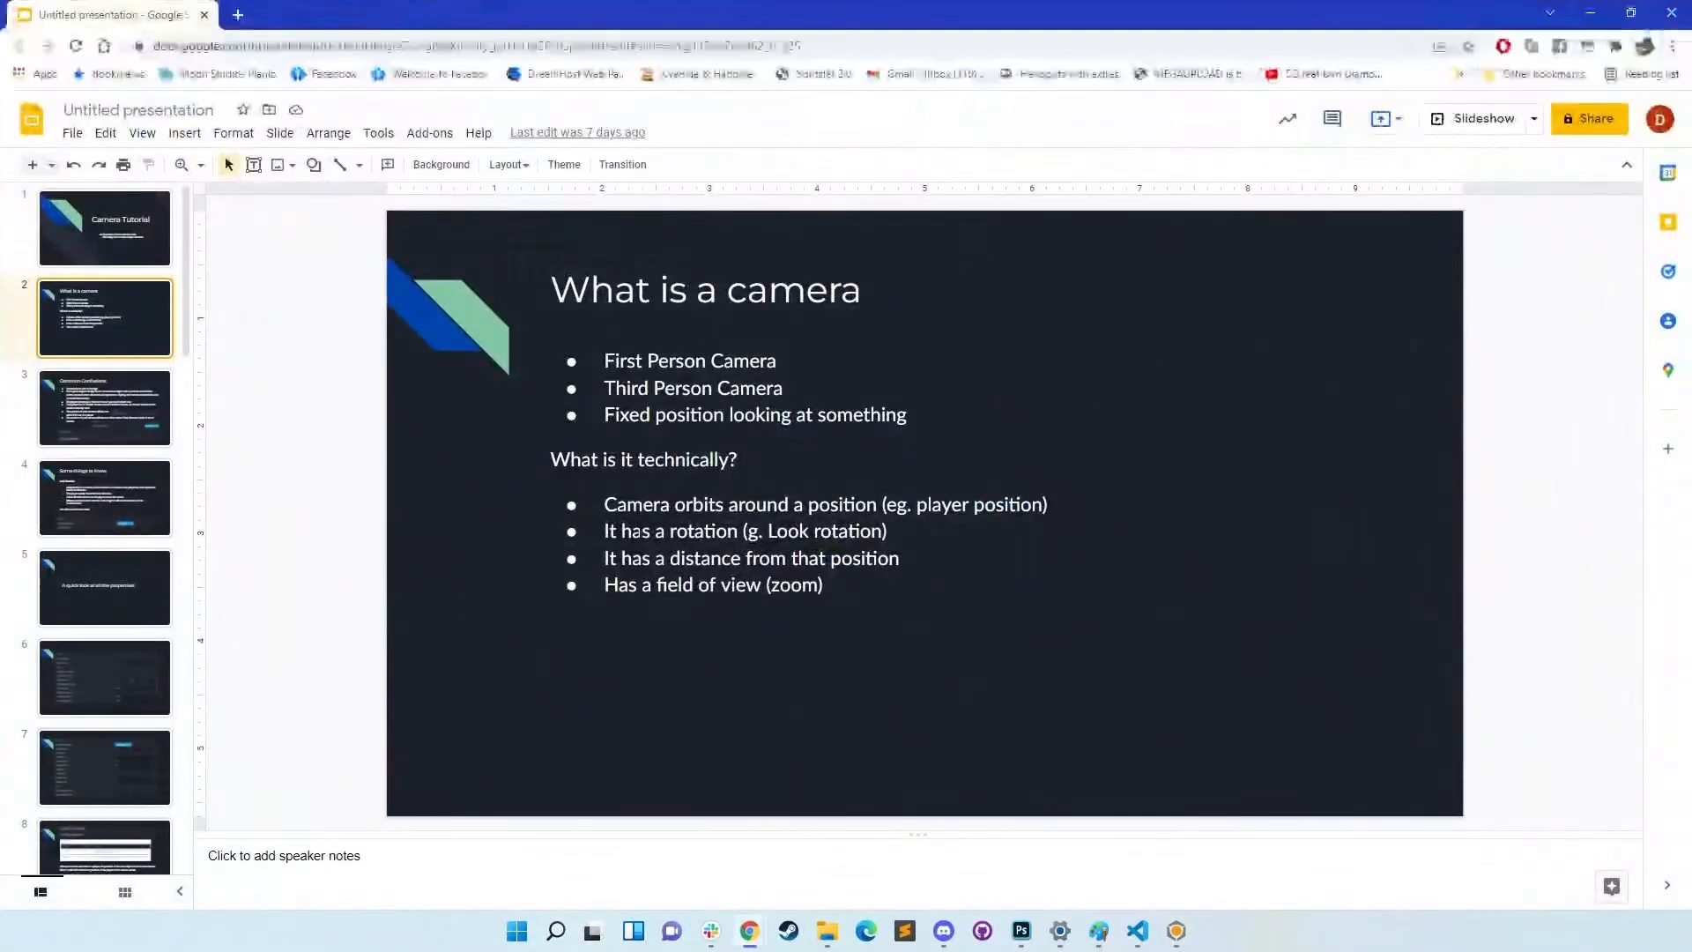
pyautogui.click(637, 531)
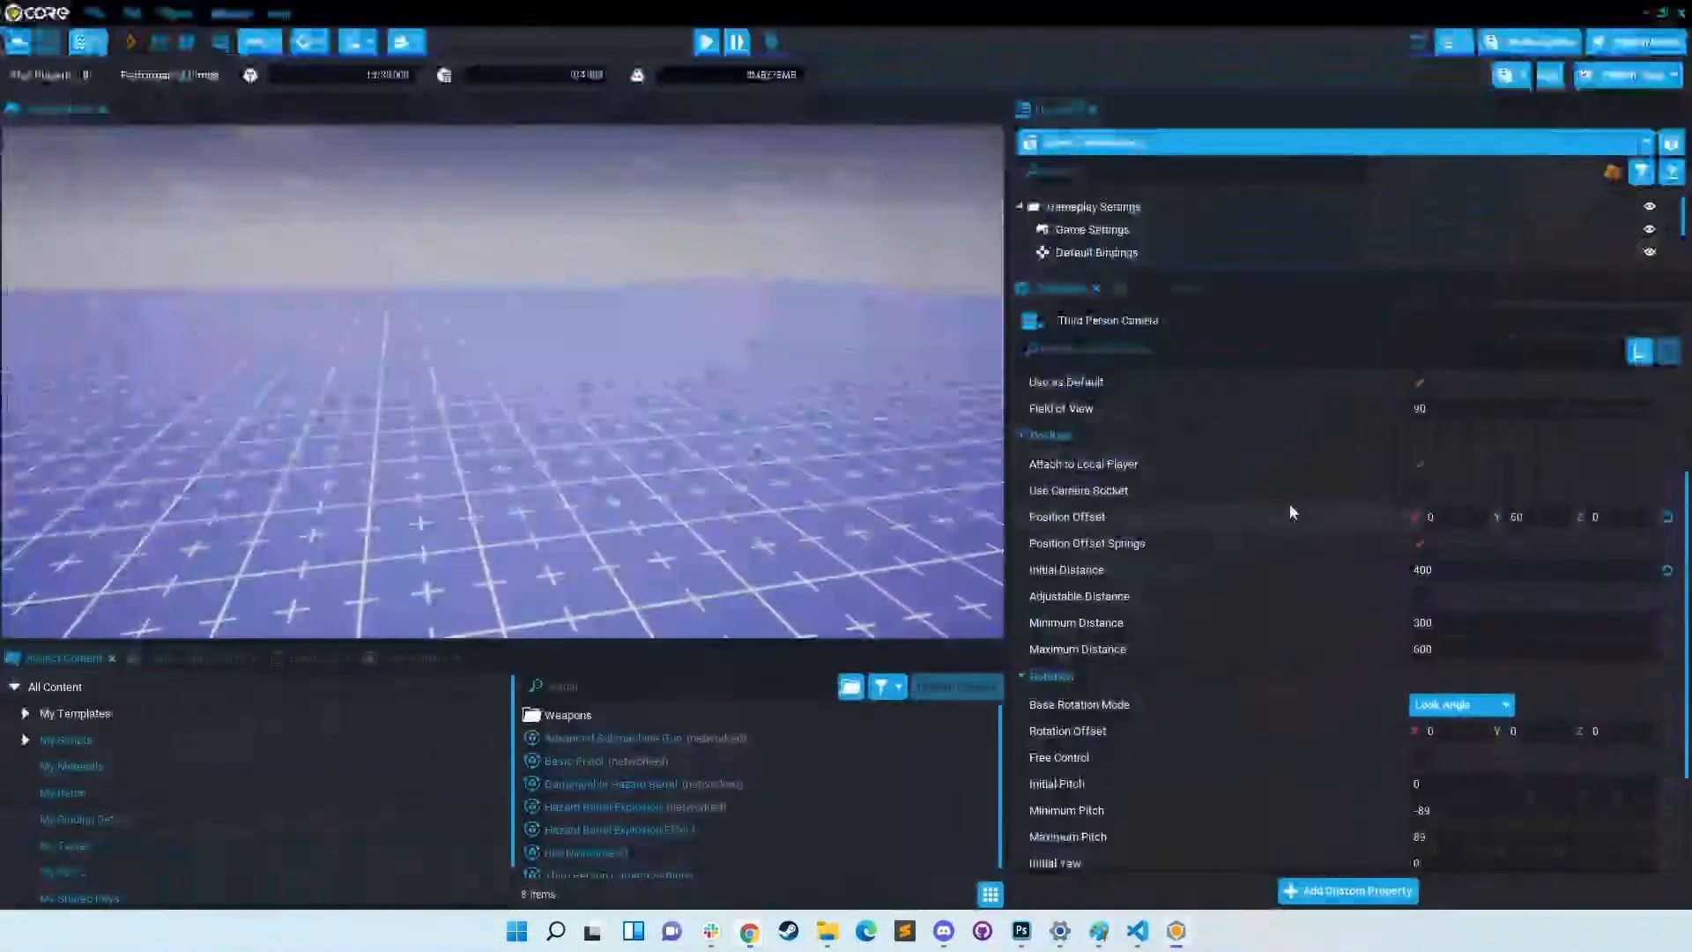
pyautogui.click(1591, 13)
# Step: Preview the game with the third-person camera, and check the "What is a camera" slide in Chrome before returning to Core
pyautogui.click(706, 41)
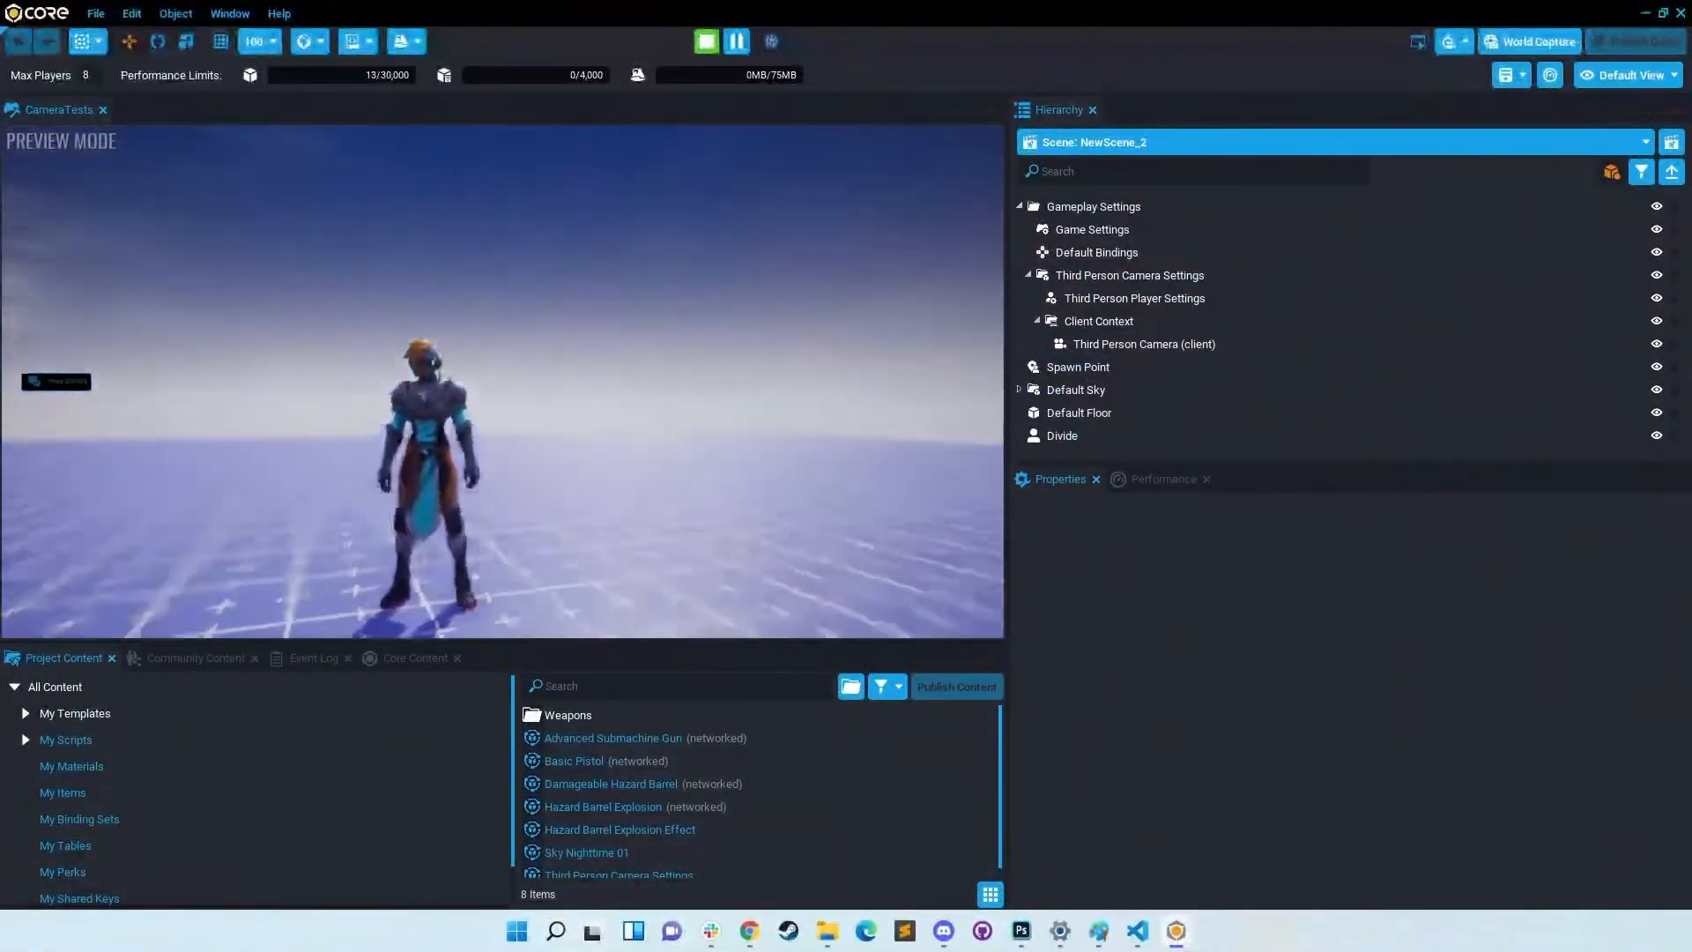
pyautogui.press('Escape')
pyautogui.moveTo(749, 931)
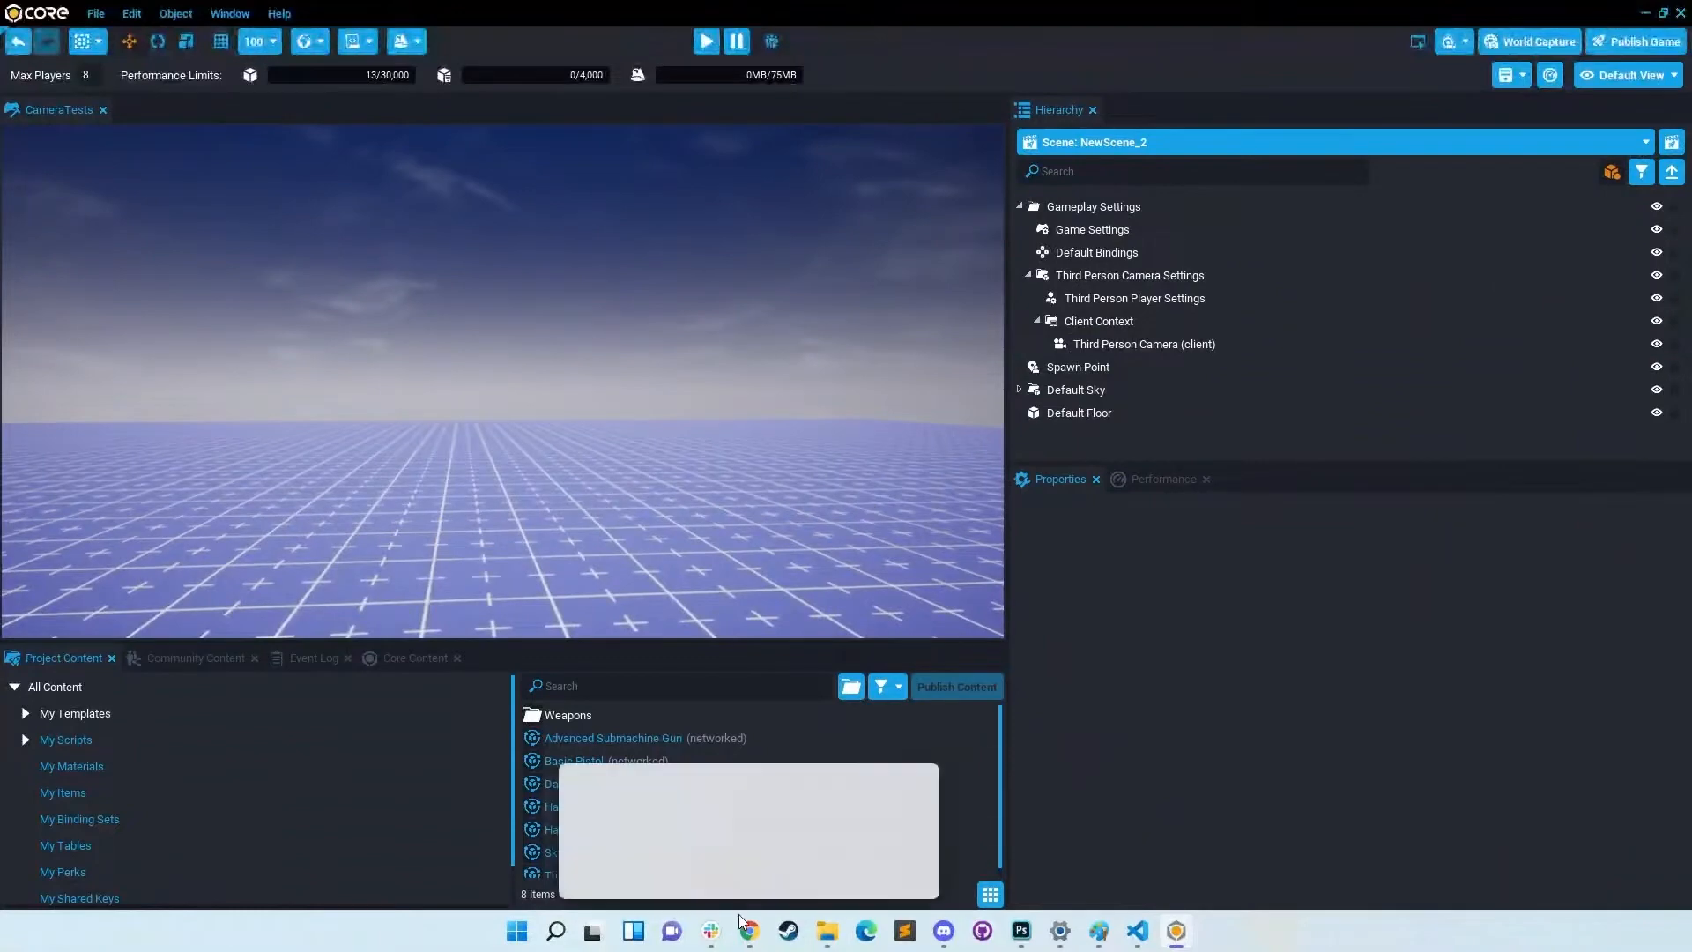
pyautogui.click(803, 891)
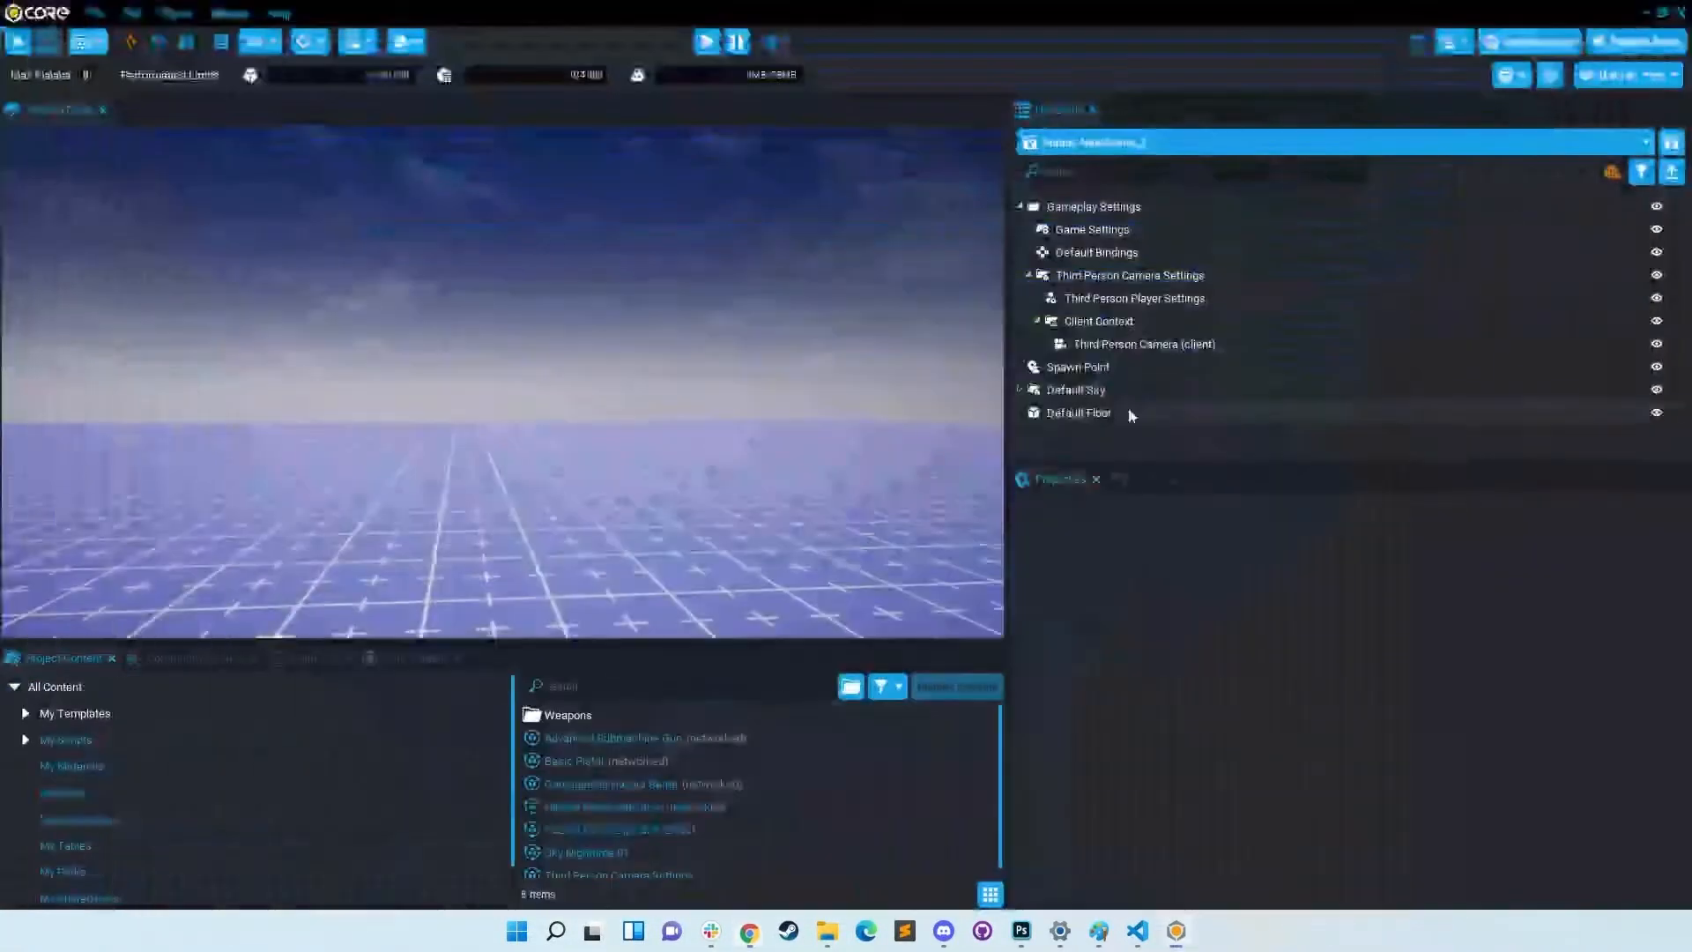
pyautogui.click(1591, 12)
# Step: Set the Third Person Camera's field of view to 150
pyautogui.click(1137, 344)
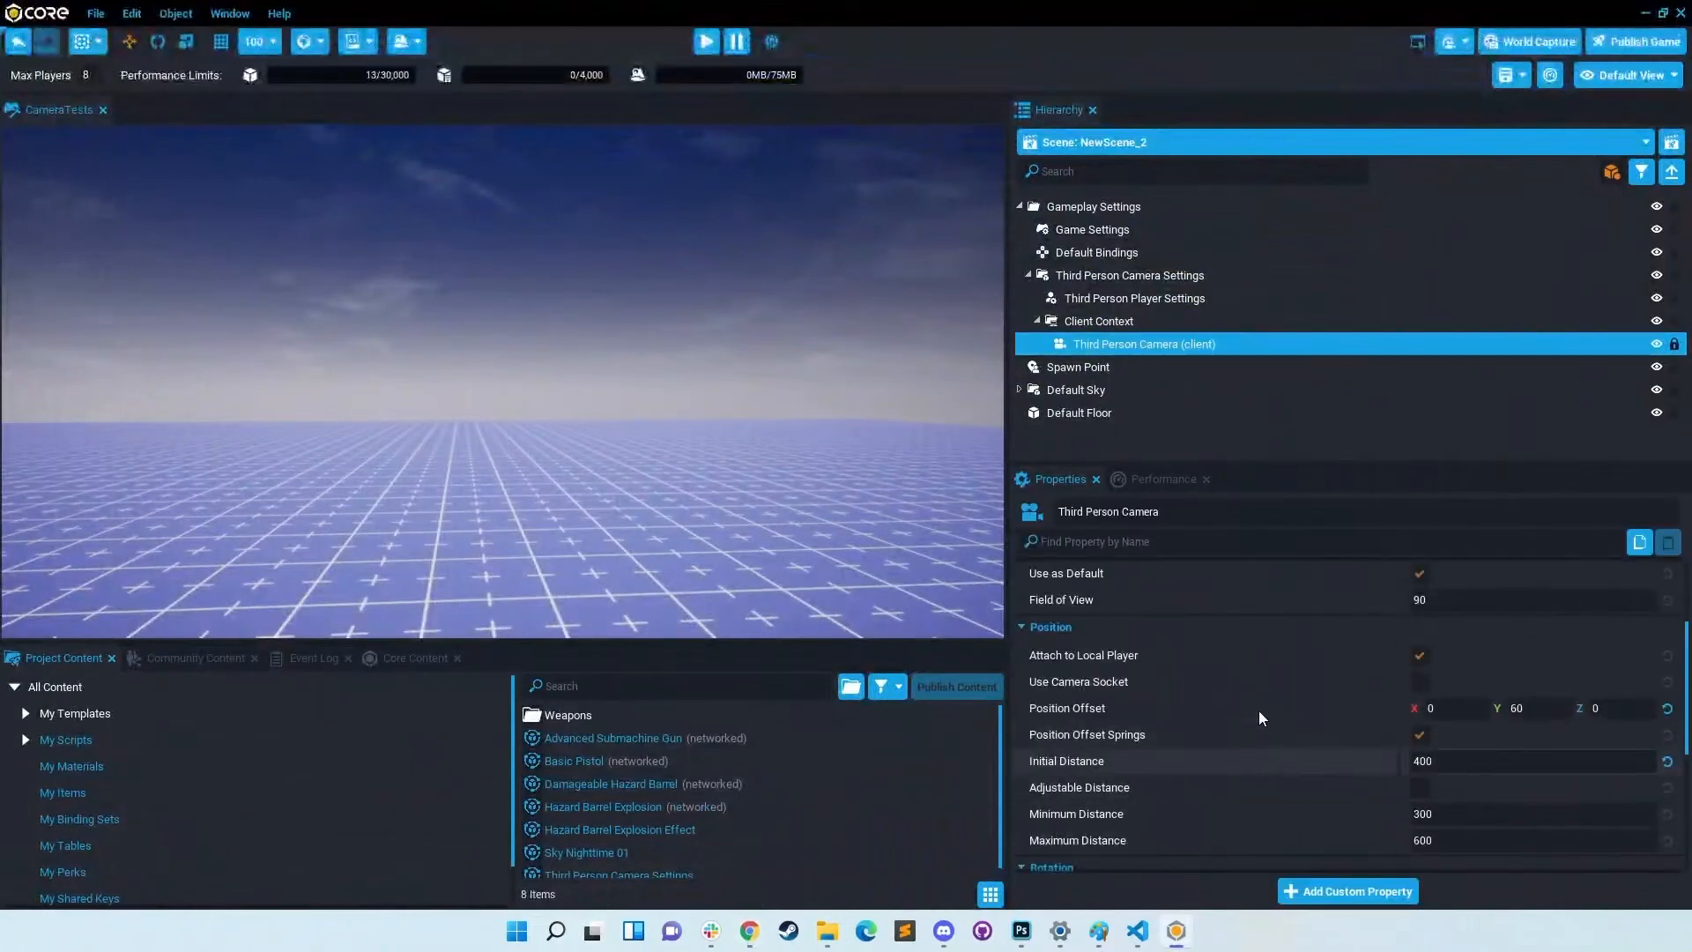
pyautogui.scroll(-4, 1261, 733)
pyautogui.scroll(-5, 1340, 807)
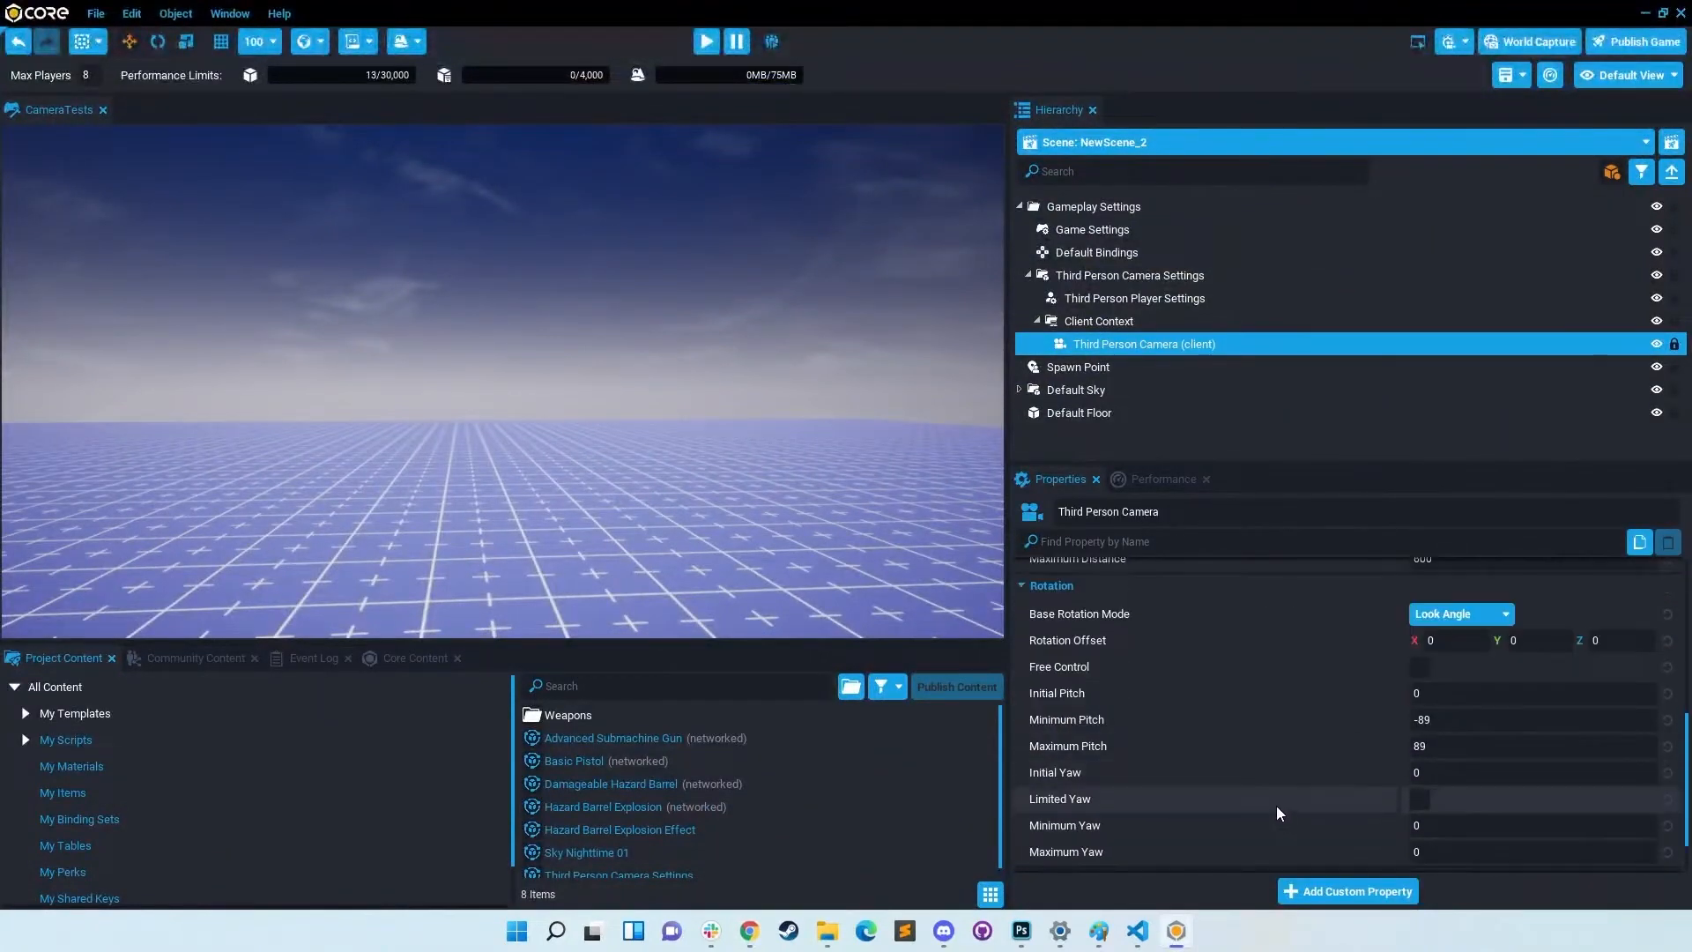
pyautogui.scroll(2, 1181, 793)
pyautogui.scroll(6, 1143, 728)
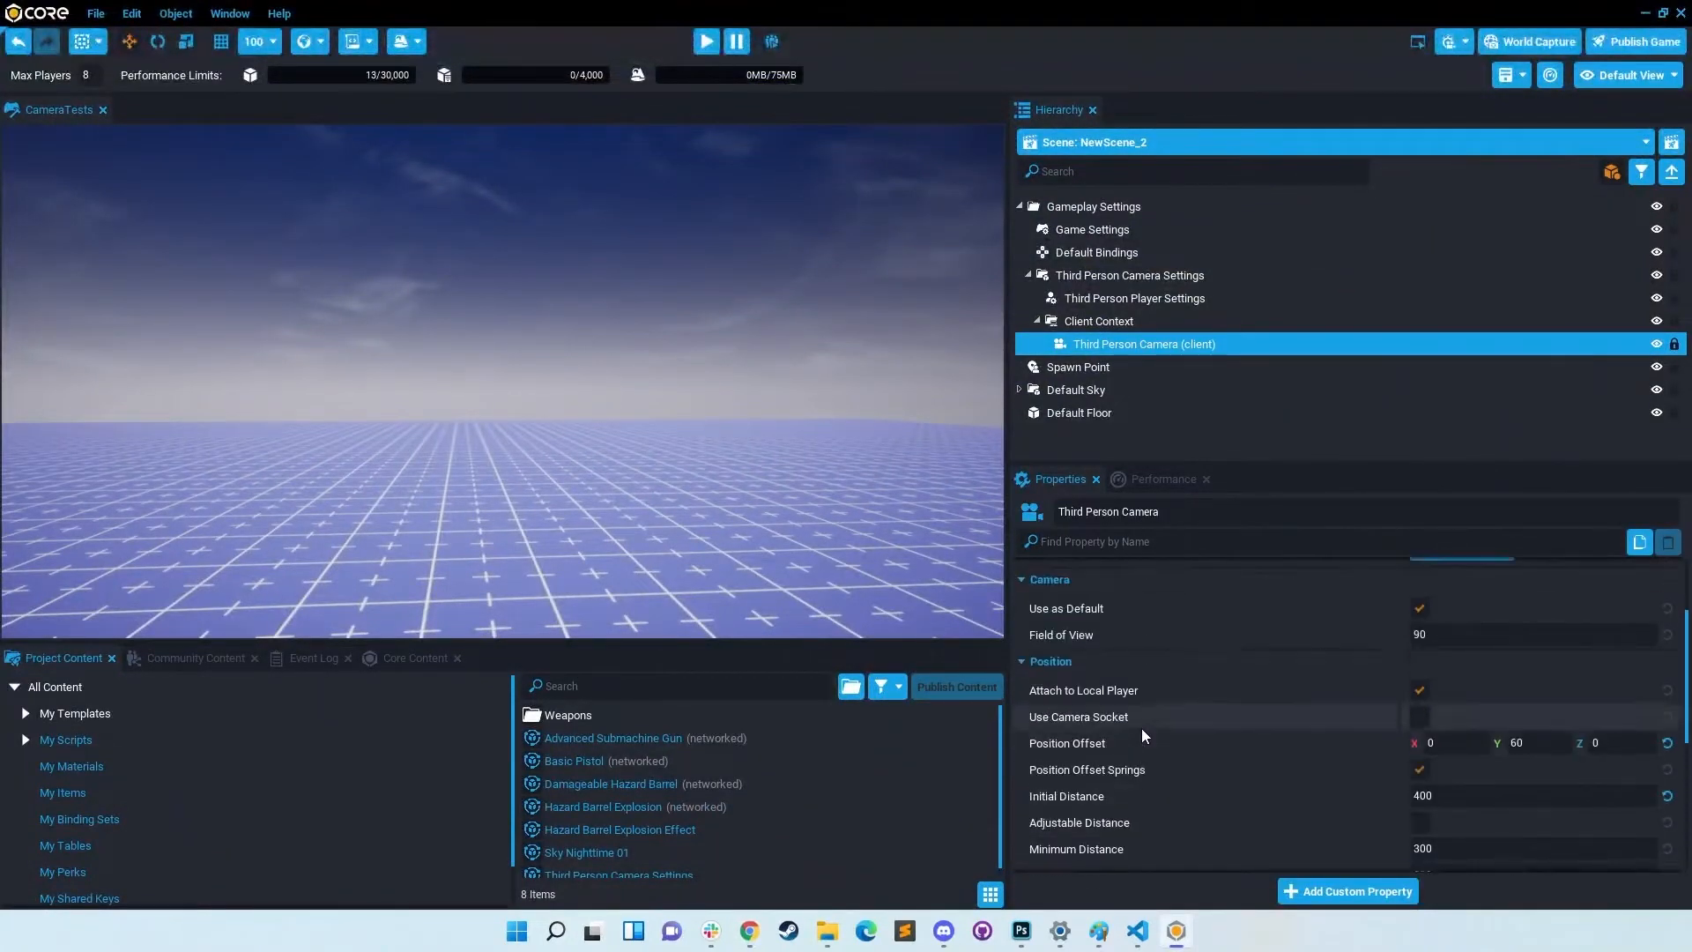
pyautogui.click(1291, 687)
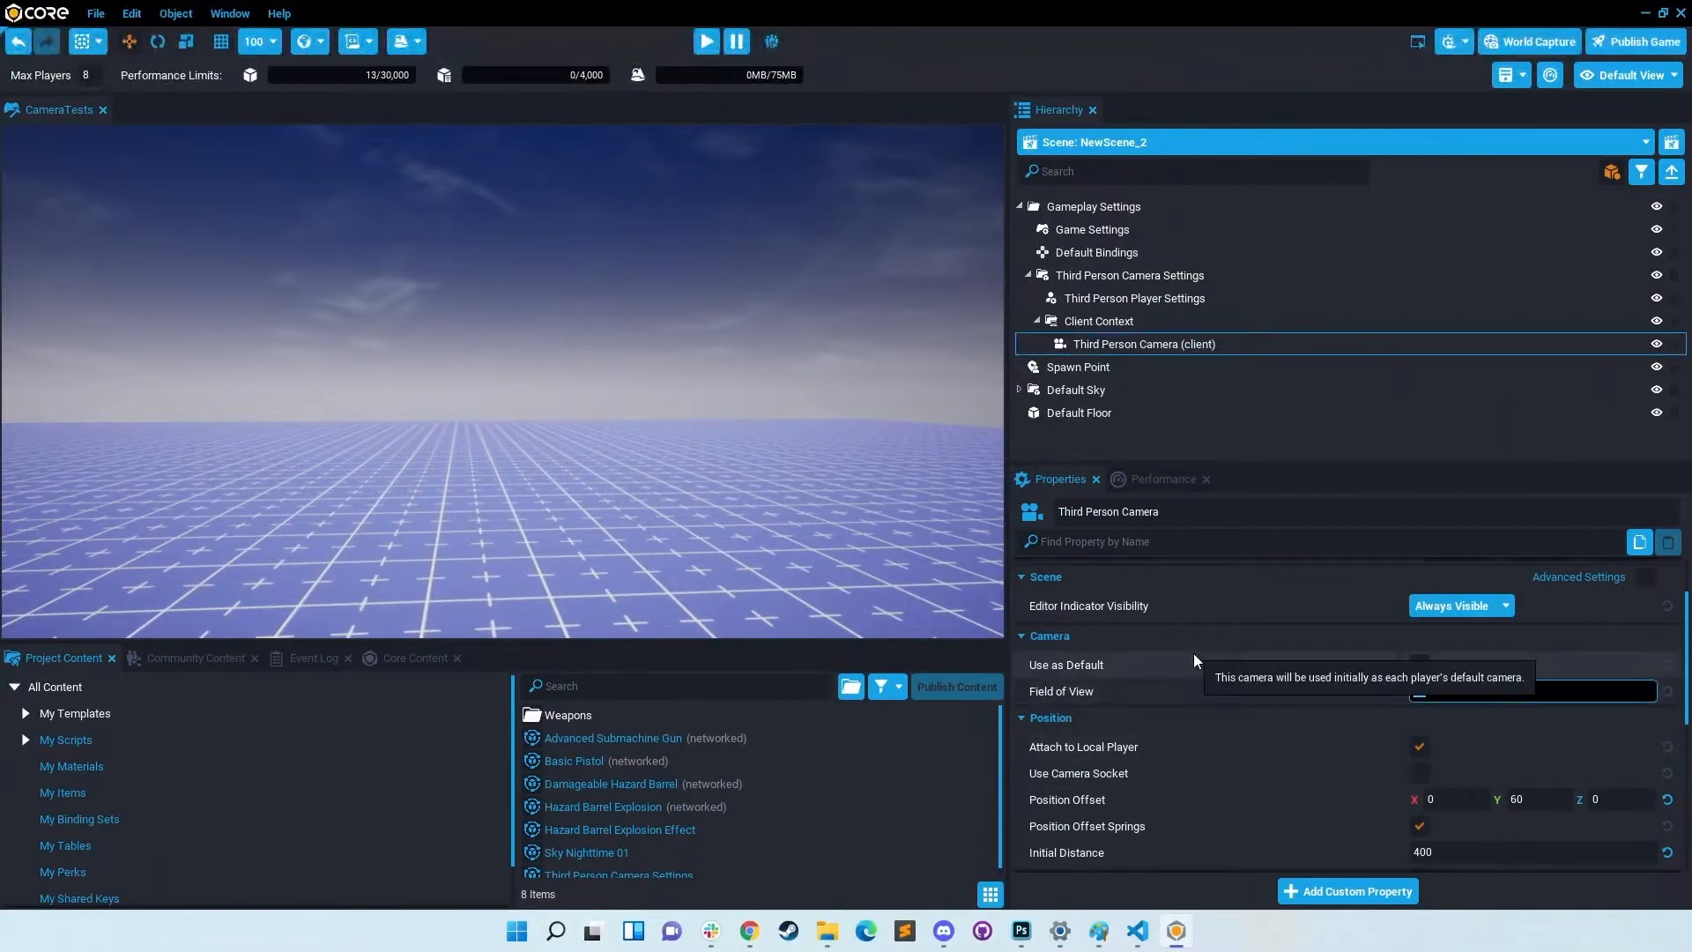
pyautogui.write('150')
pyautogui.press('Return')
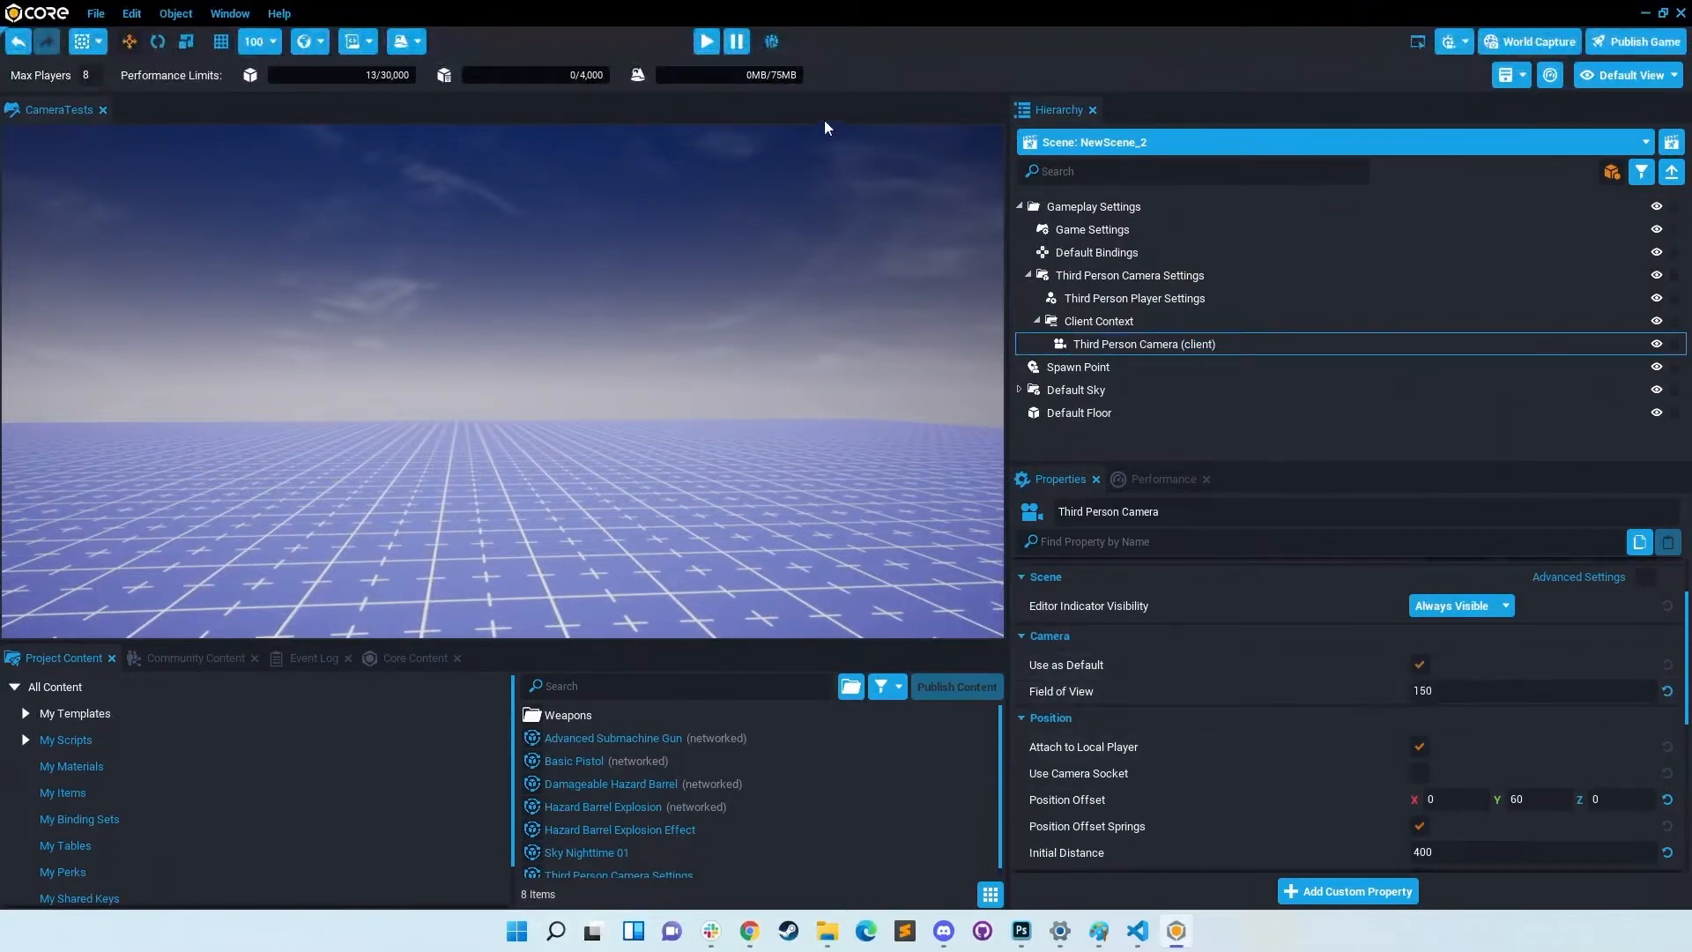
# Step: Preview the game with the wider field of view, stop the preview and select the Third Person Camera
pyautogui.click(706, 41)
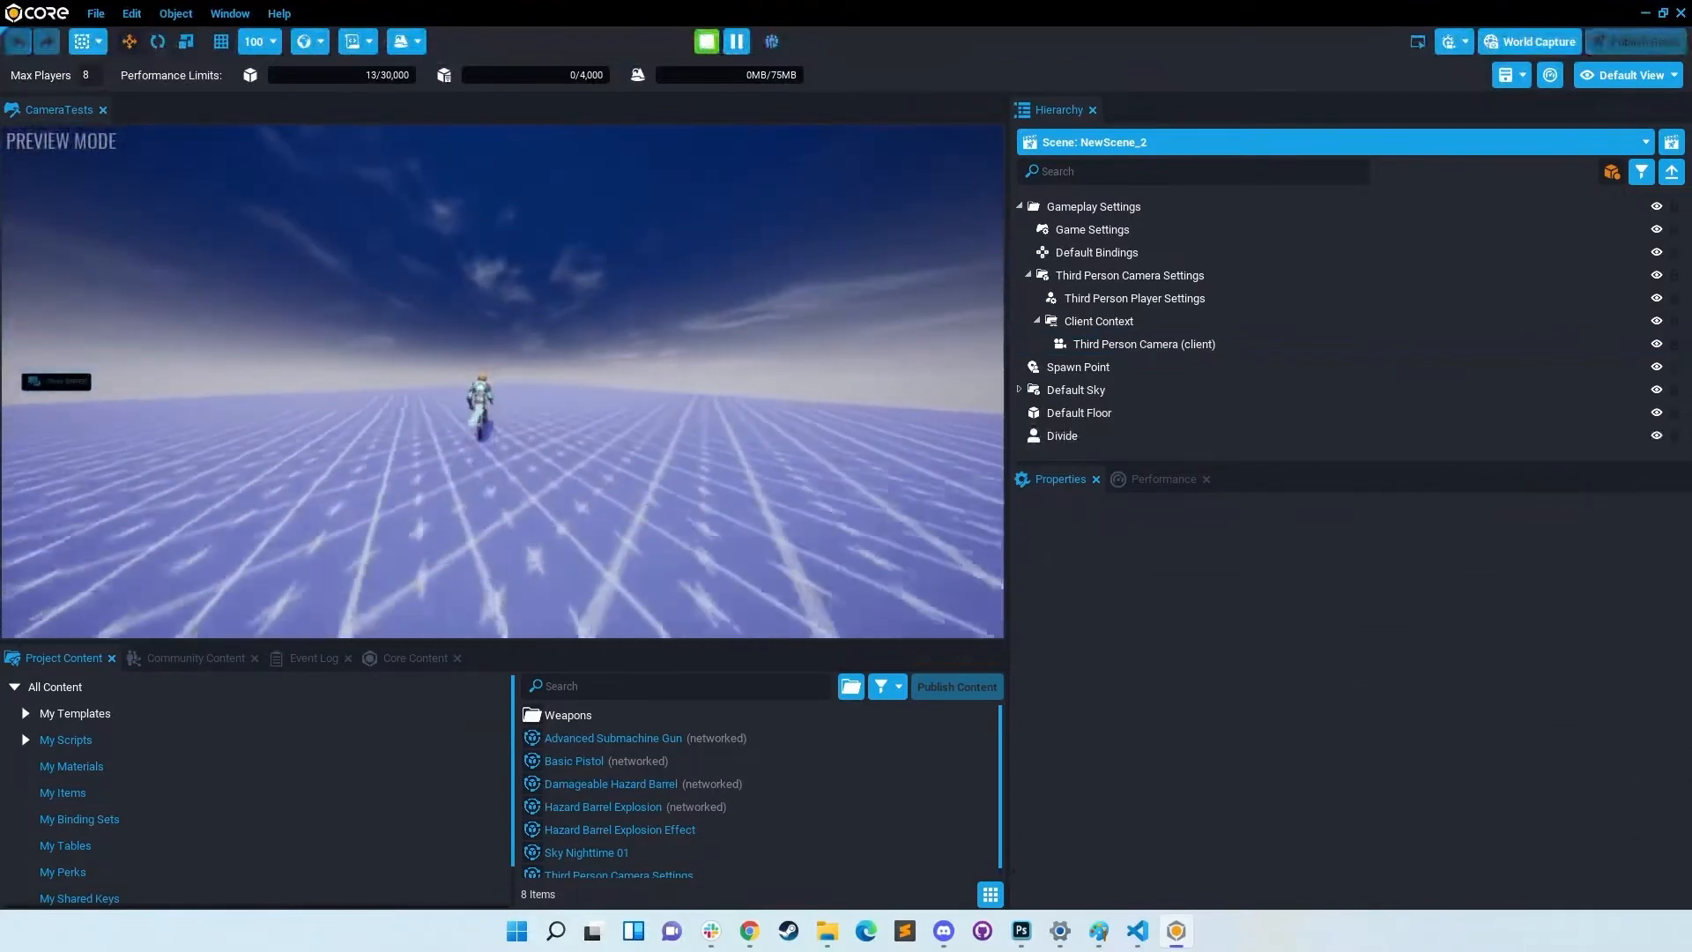
pyautogui.press('=')
pyautogui.click(1111, 344)
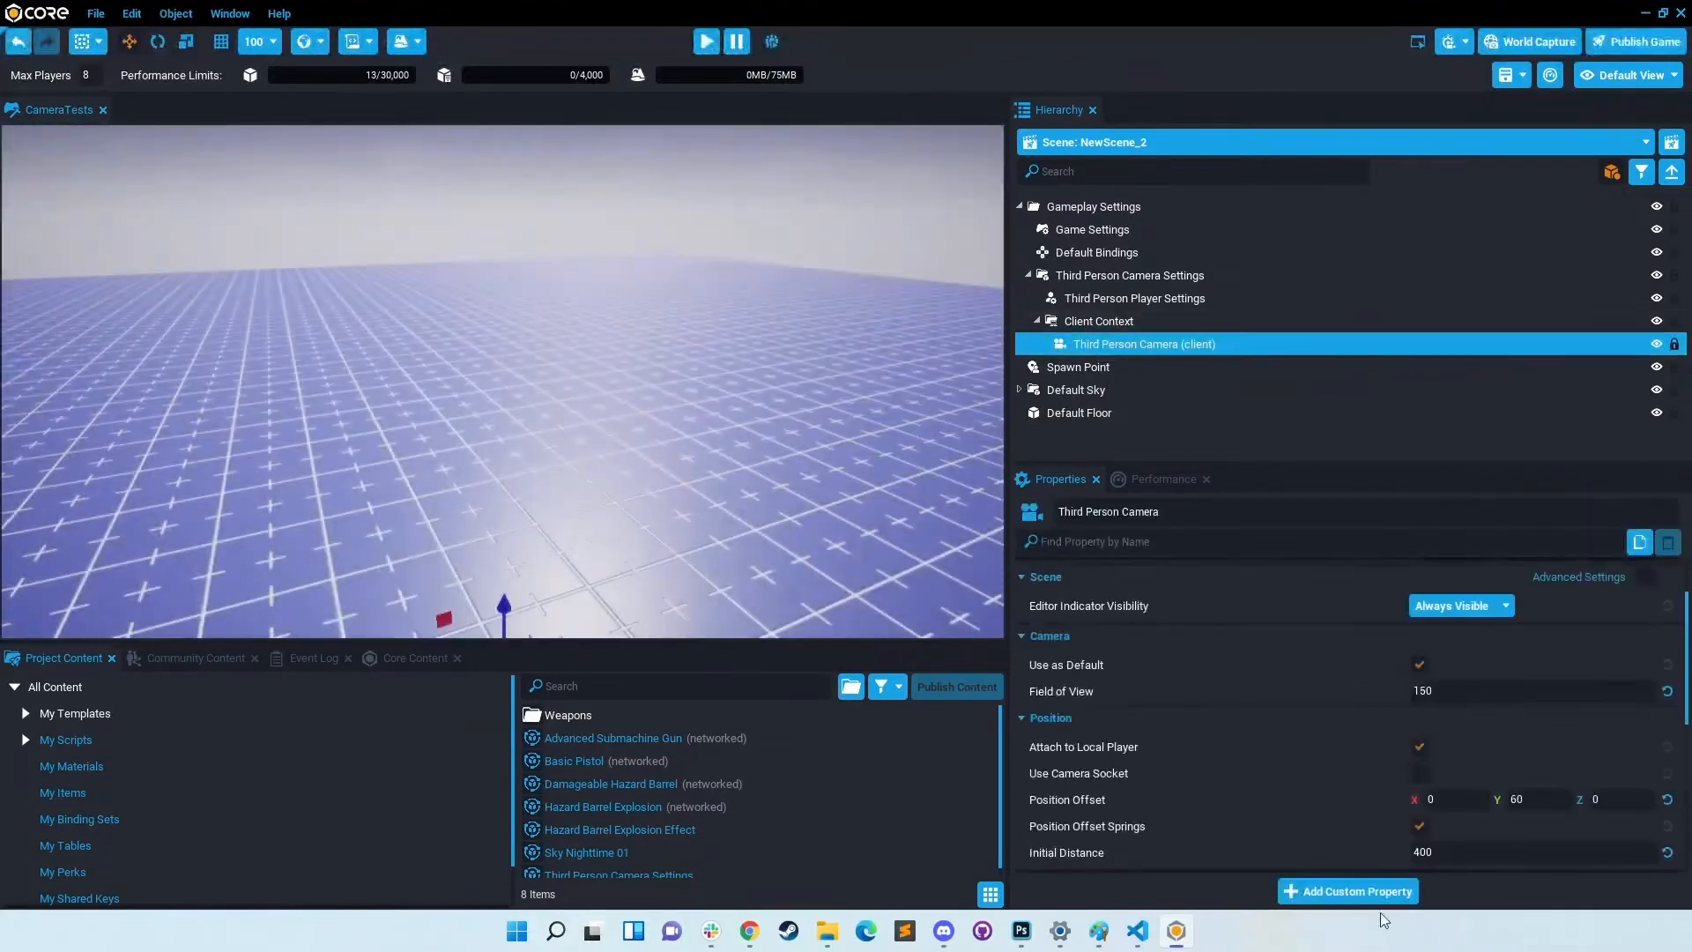
# Step: Switch to the presentation in Chrome and read the "Common Confusions" slide, highlighting the words "Spring Arm"
pyautogui.moveTo(750, 931)
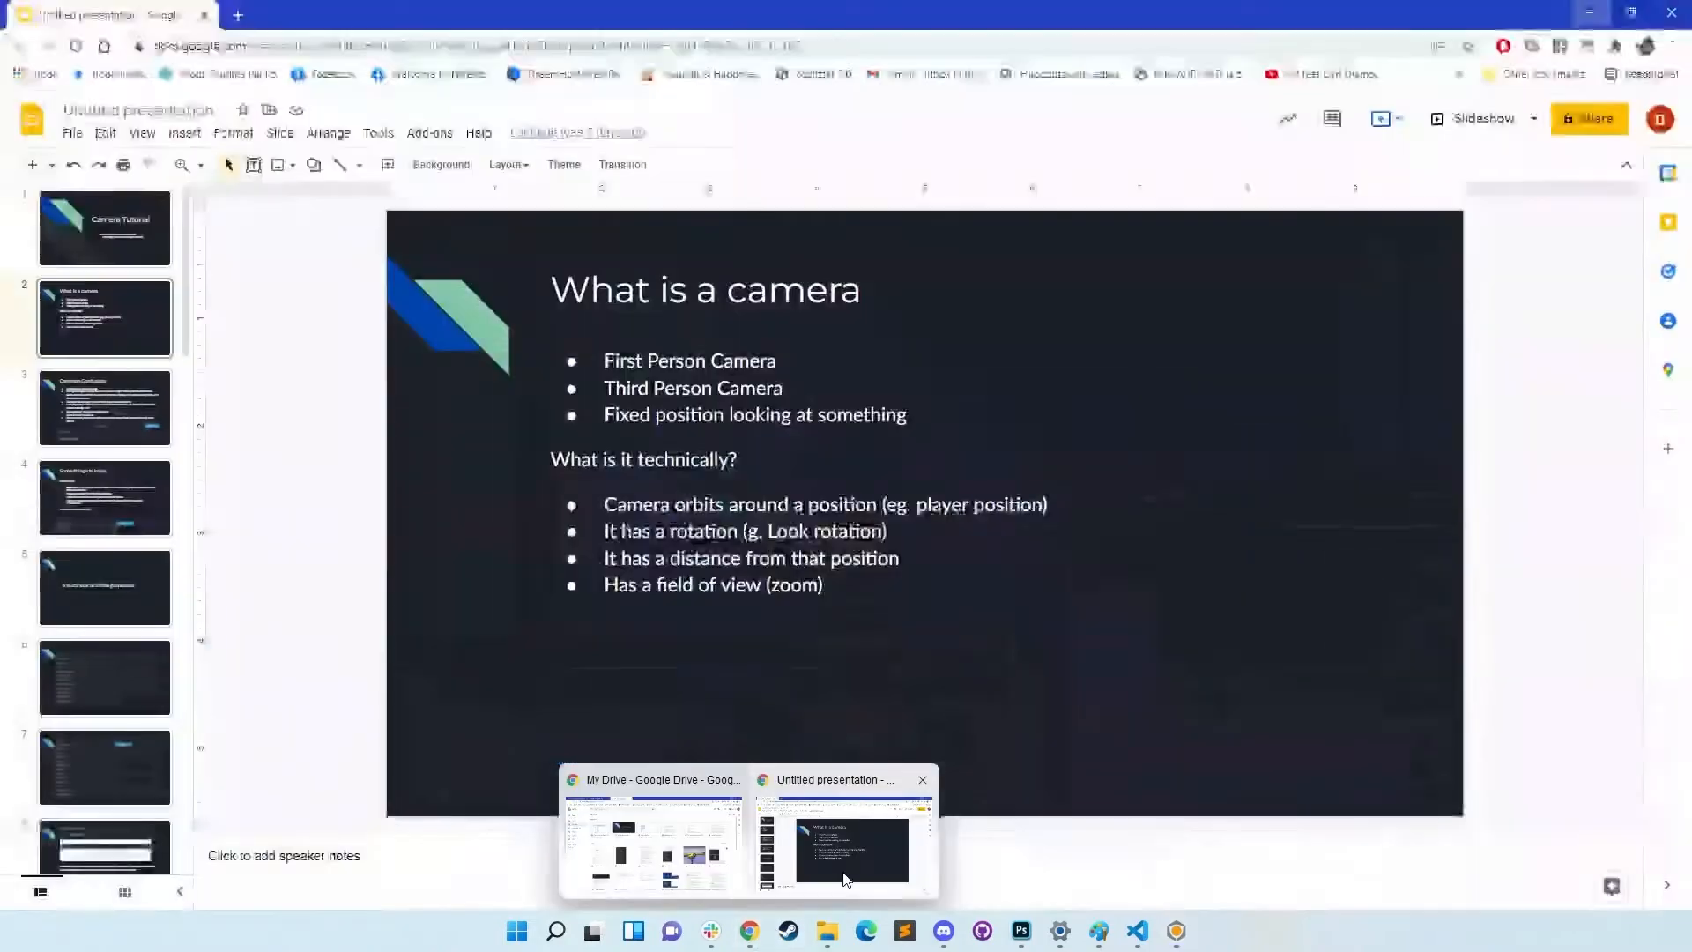
pyautogui.click(843, 879)
pyautogui.press('Down')
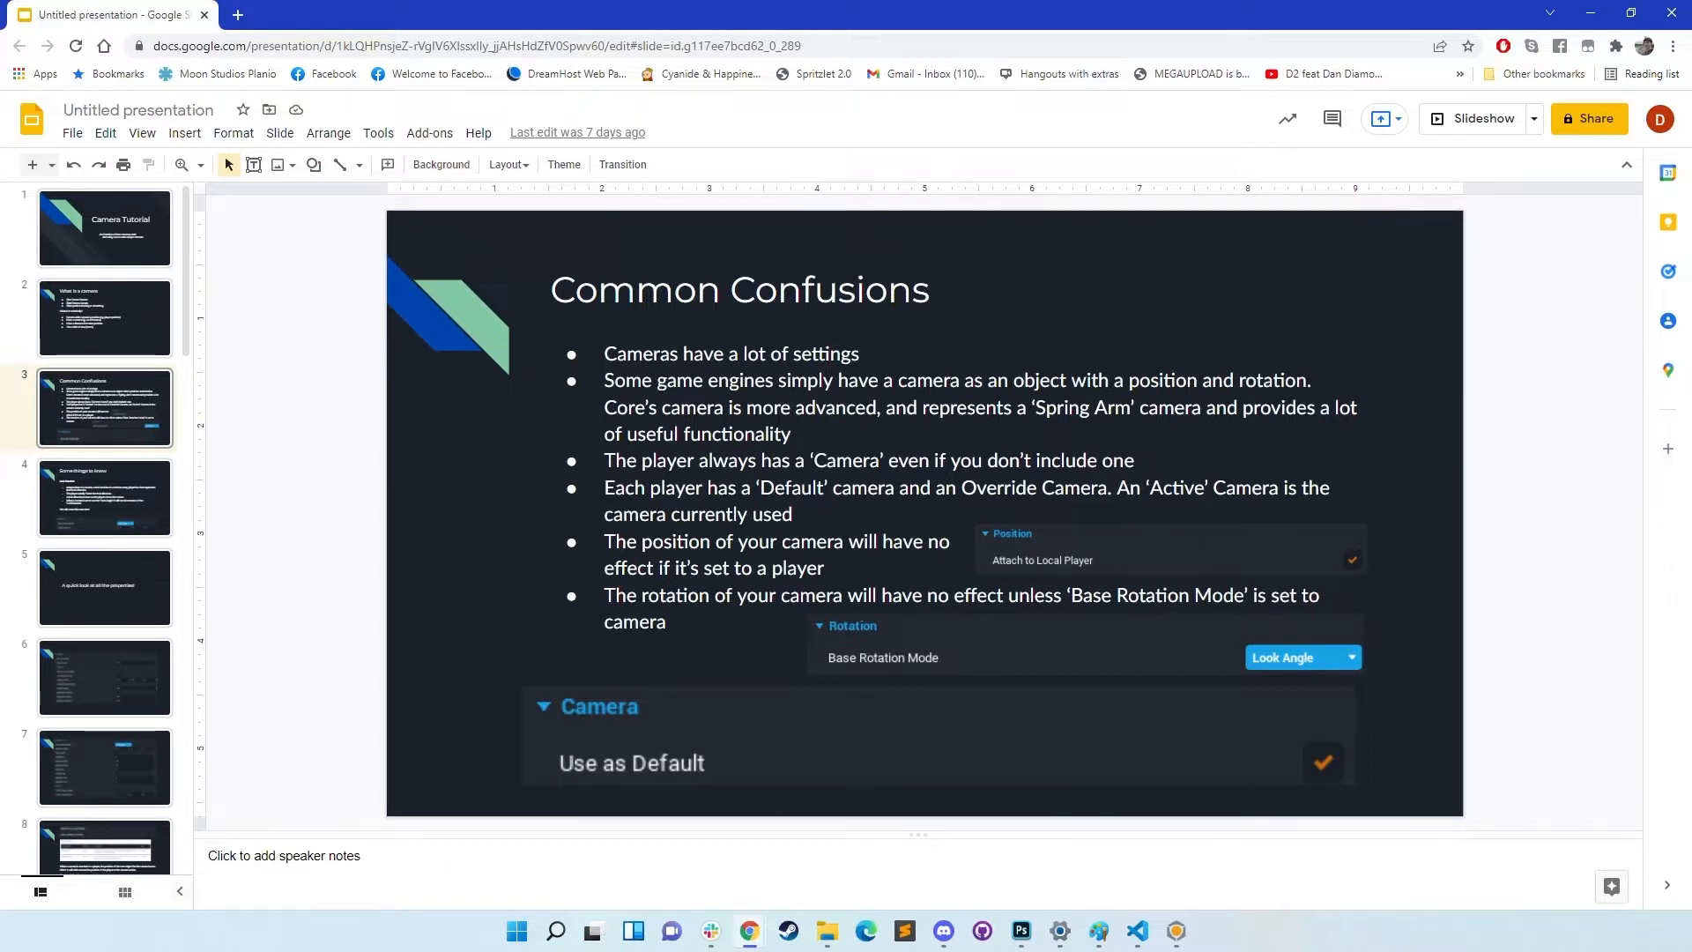
pyautogui.moveTo(1037, 407); pyautogui.dragTo(1130, 408)
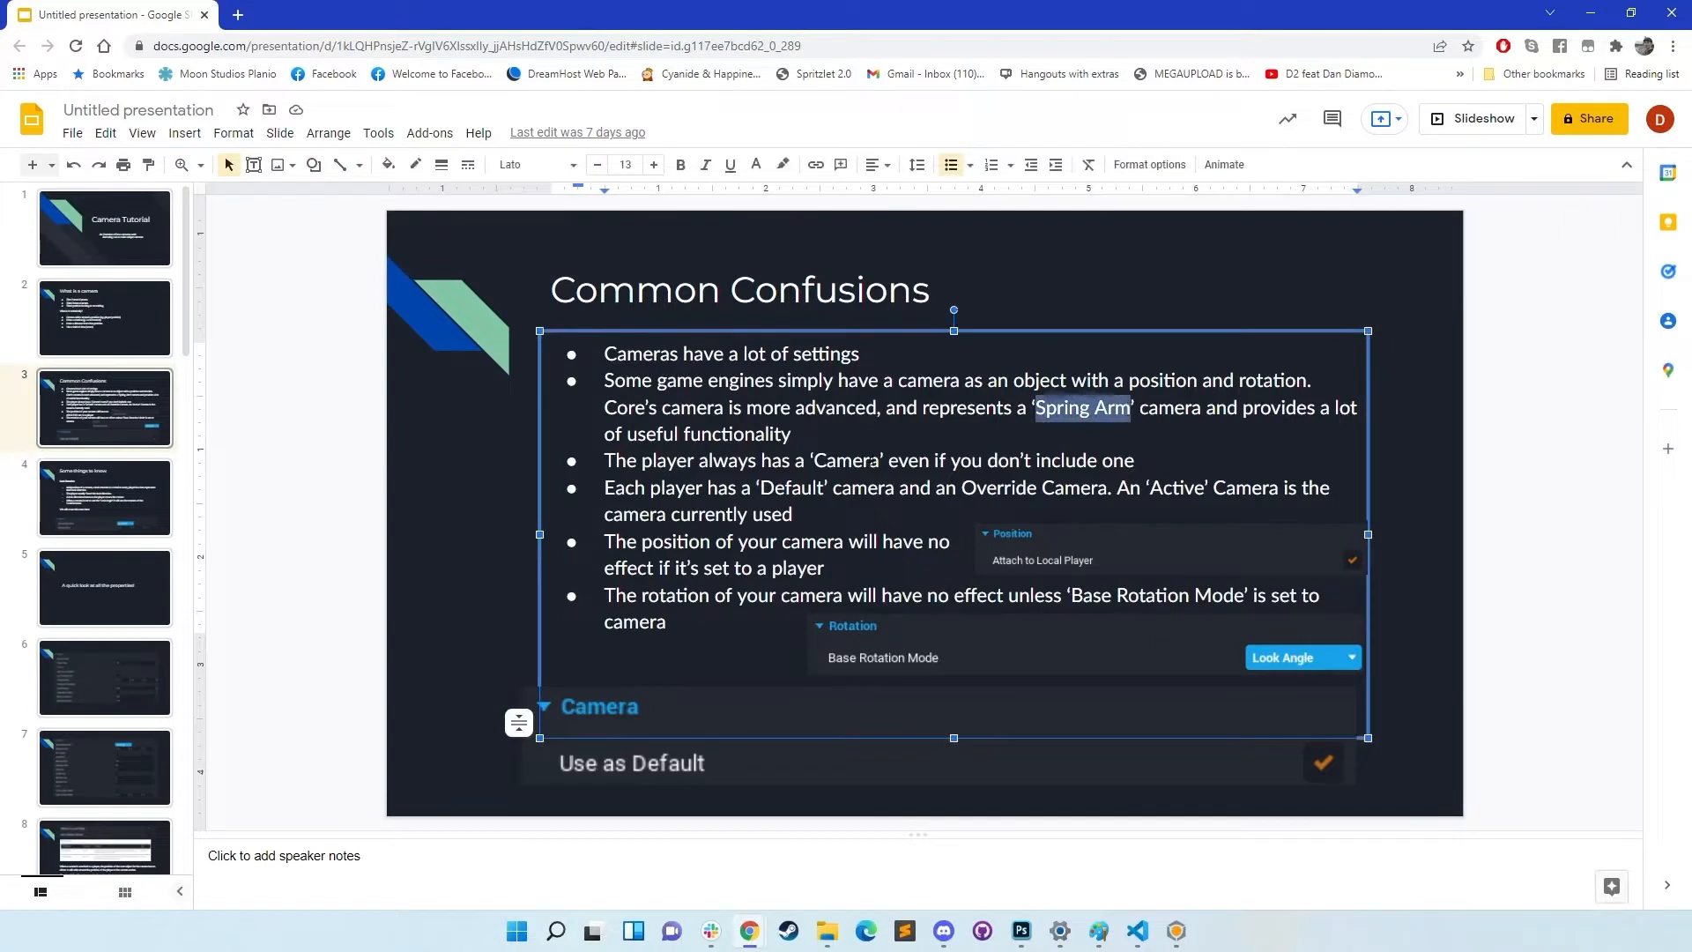
pyautogui.press('Down')
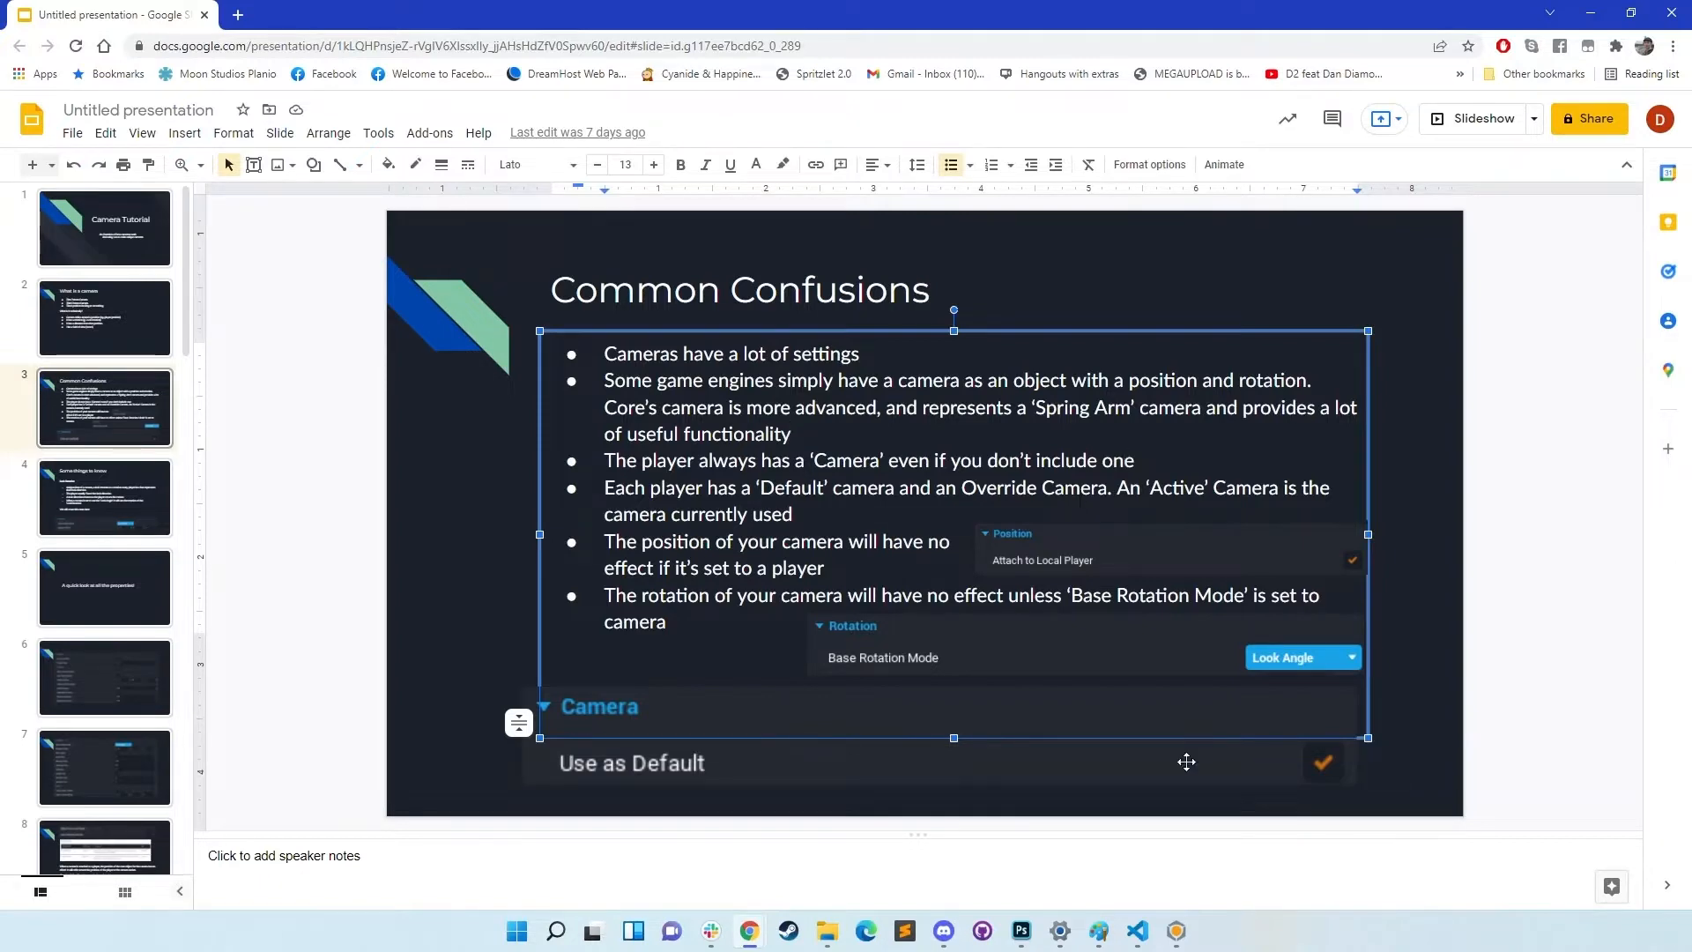
# Step: Return to Core, preview the game with the Third Person Camera deleted, and undo the deletion
pyautogui.click(1175, 933)
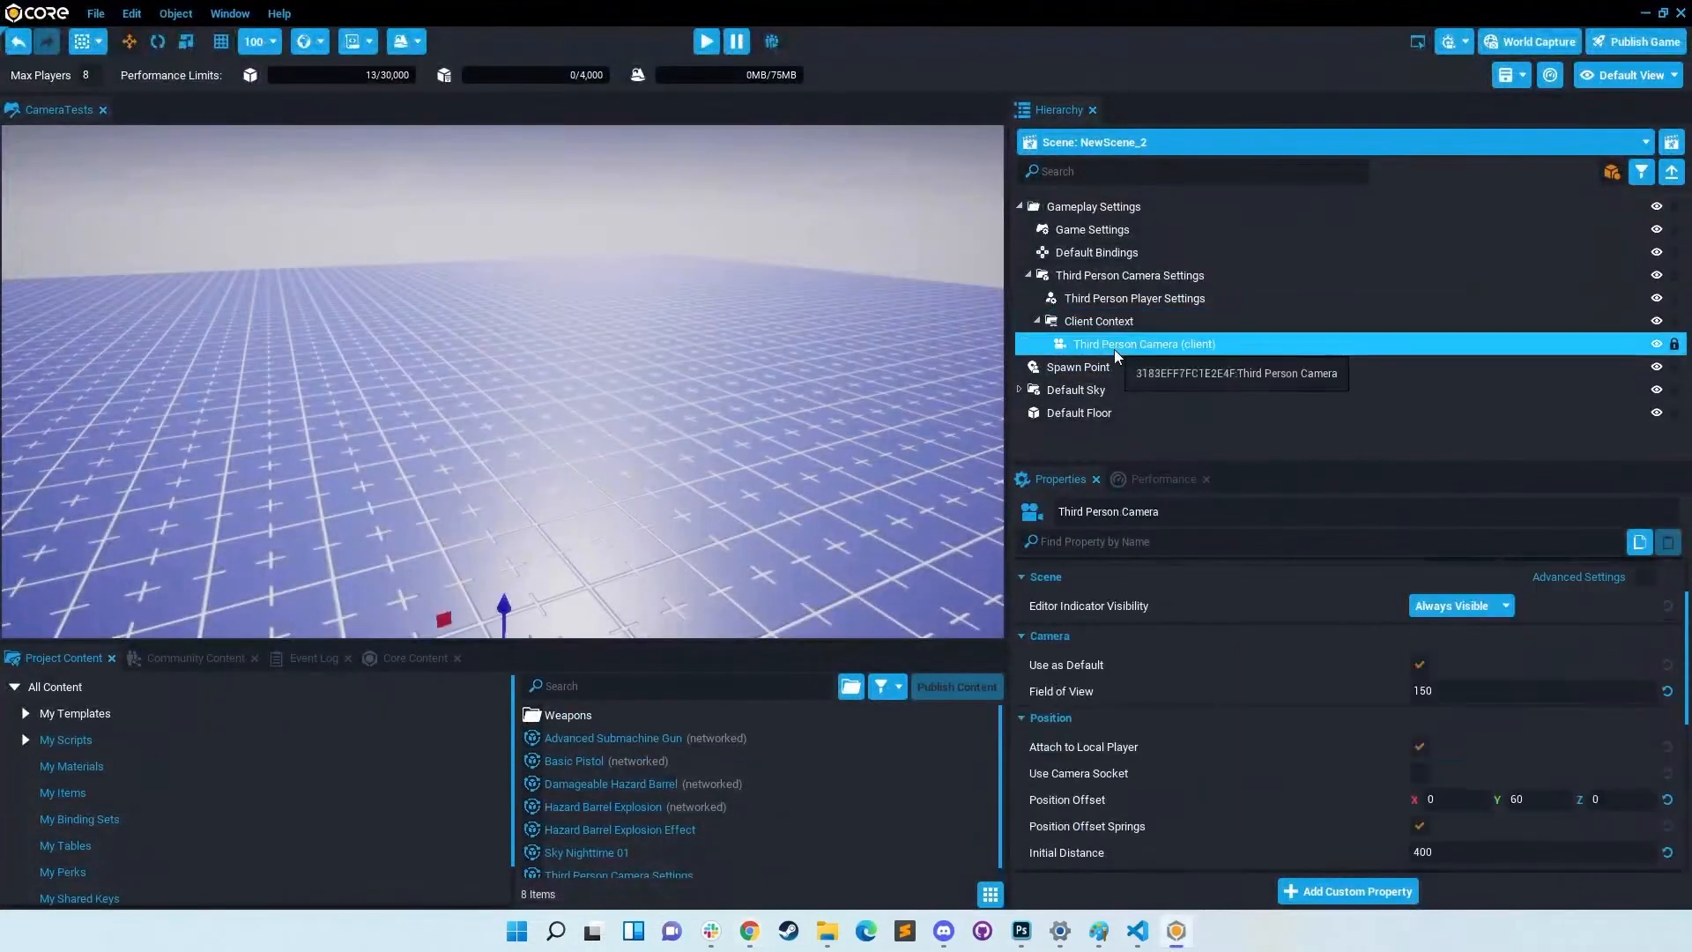
pyautogui.click(706, 41)
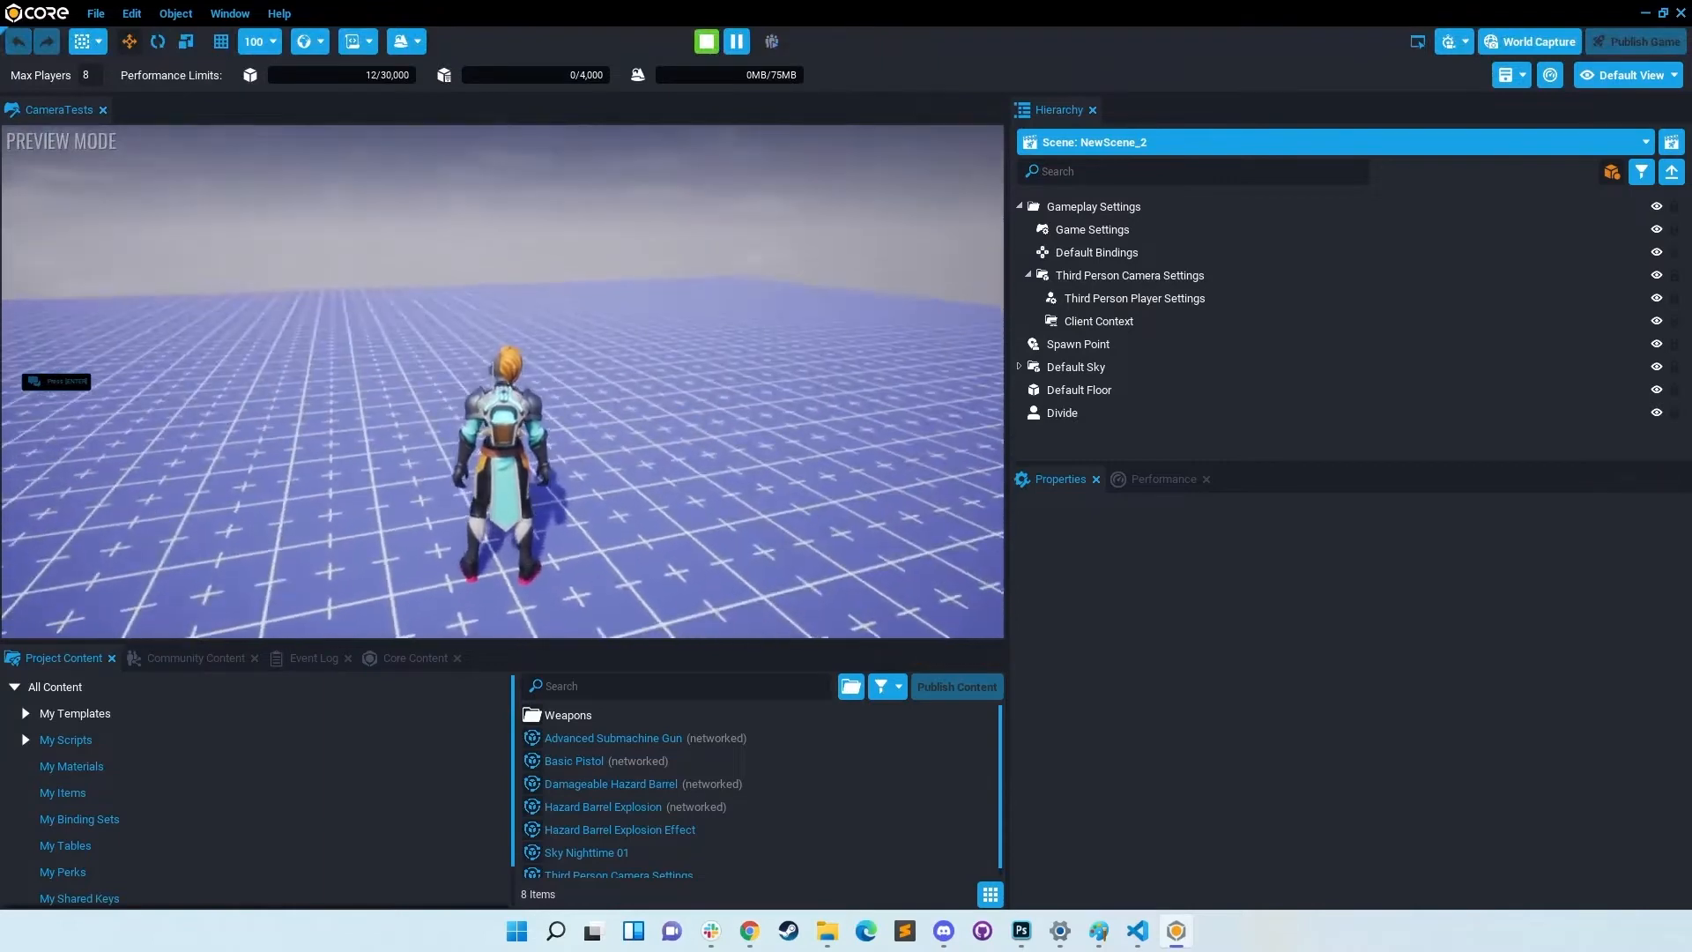
pyautogui.press('Escape')
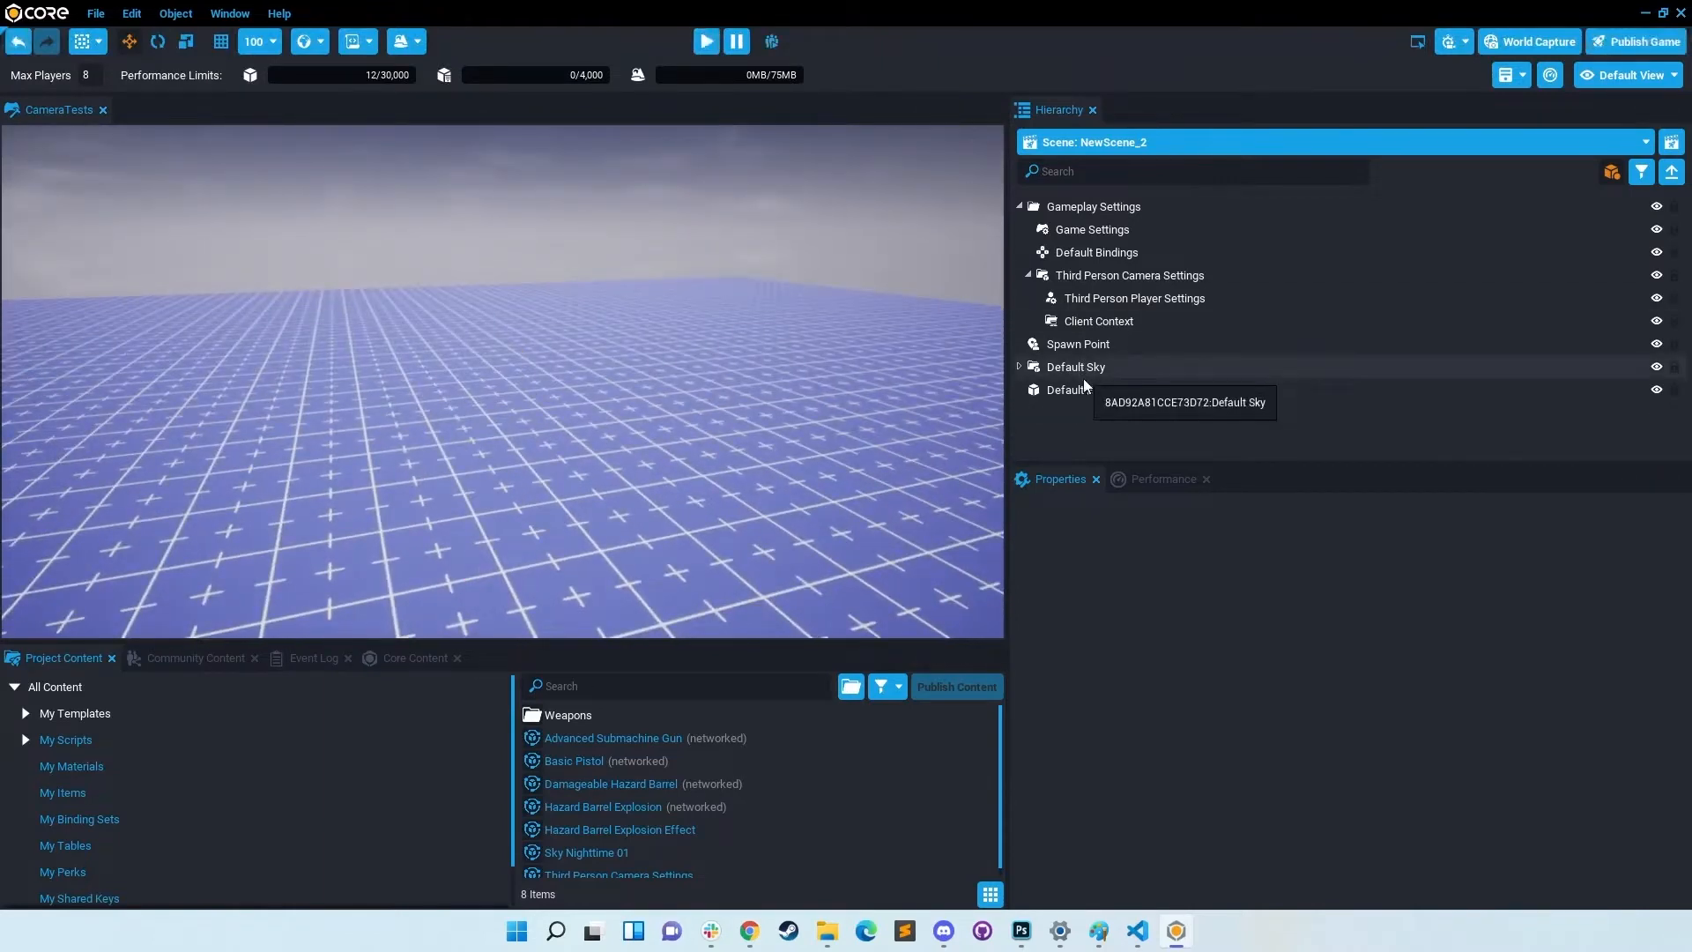
pyautogui.hotkey('ctrl', 'z')
pyautogui.click(1142, 345)
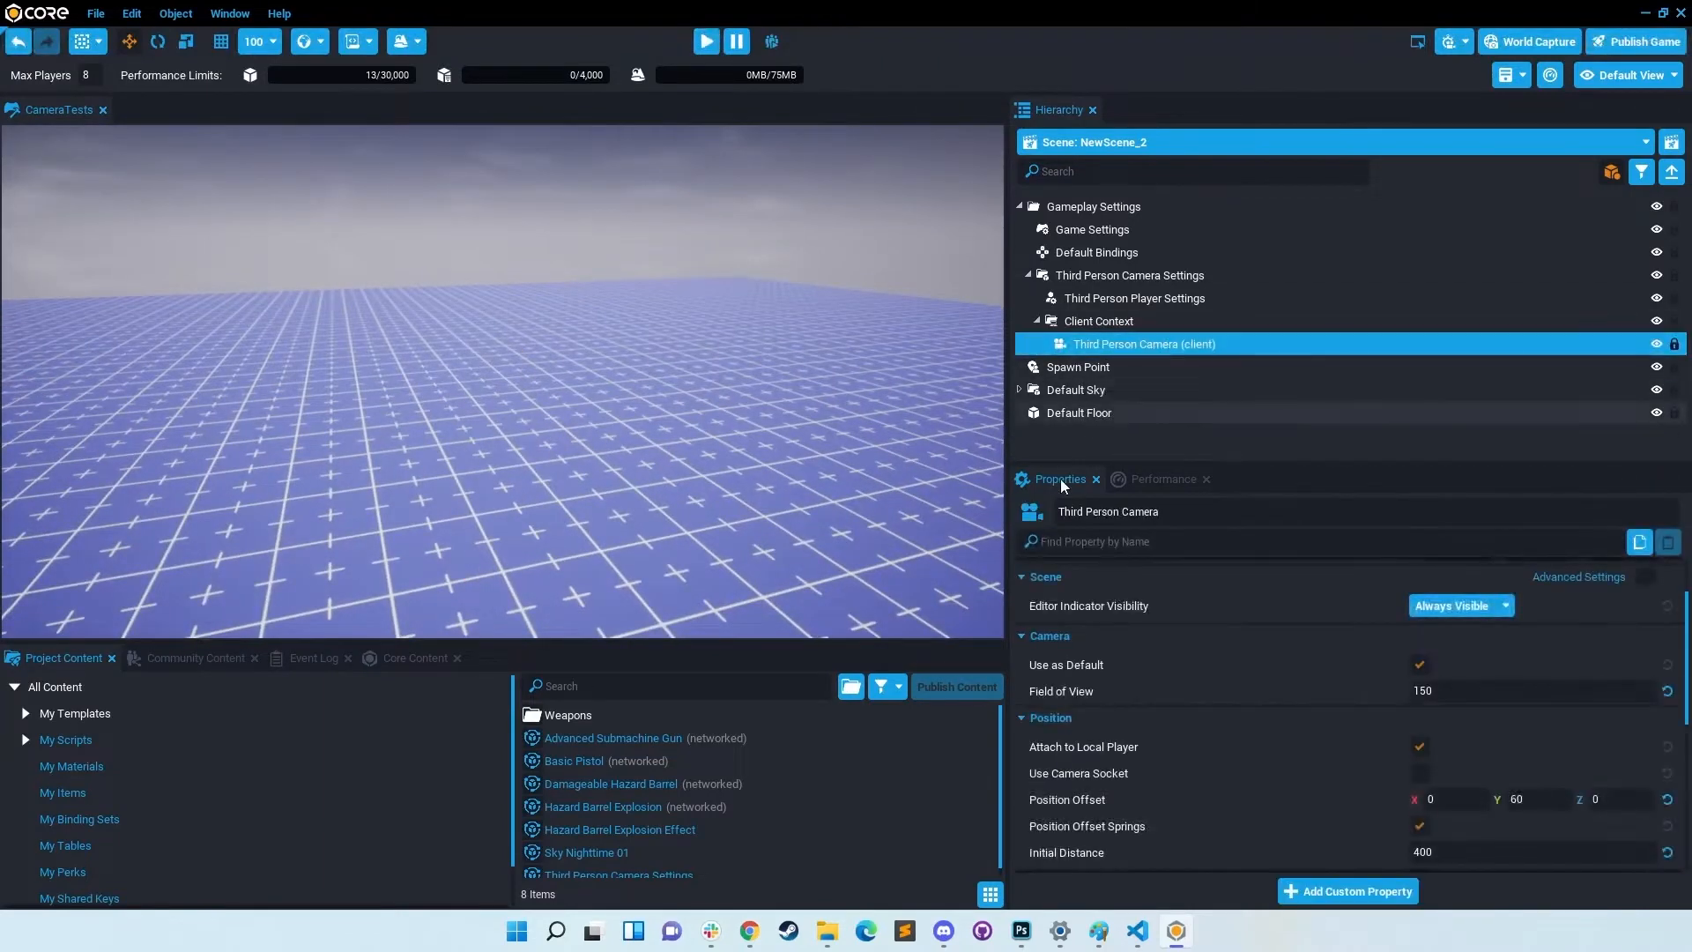
# Step: Duplicate the Third Person Camera seven times in Client Context and preview the game with all the copies
pyautogui.hotkey('ctrl', 'w')
pyautogui.hotkey('ctrl', 'w')
pyautogui.hotkey('ctrl', 'w')
pyautogui.hotkey('ctrl', 'w')
pyautogui.hotkey('ctrl', 'w')
pyautogui.hotkey('ctrl', 'w')
pyautogui.hotkey('ctrl', 'w')
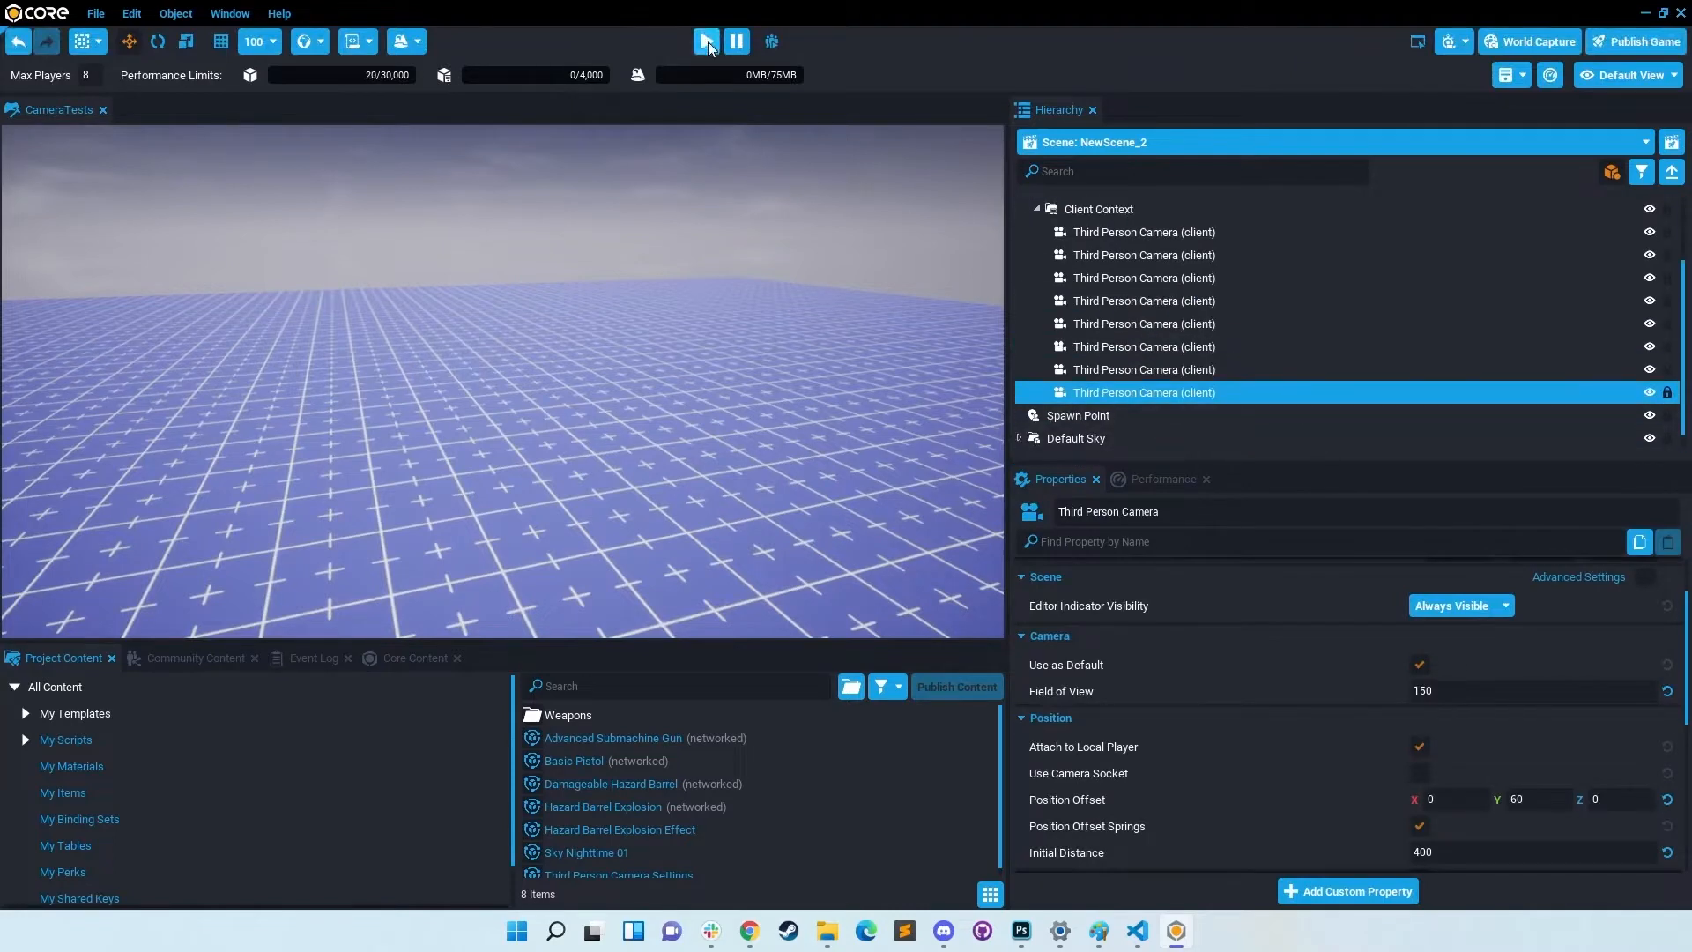
pyautogui.click(707, 42)
pyautogui.press('Escape')
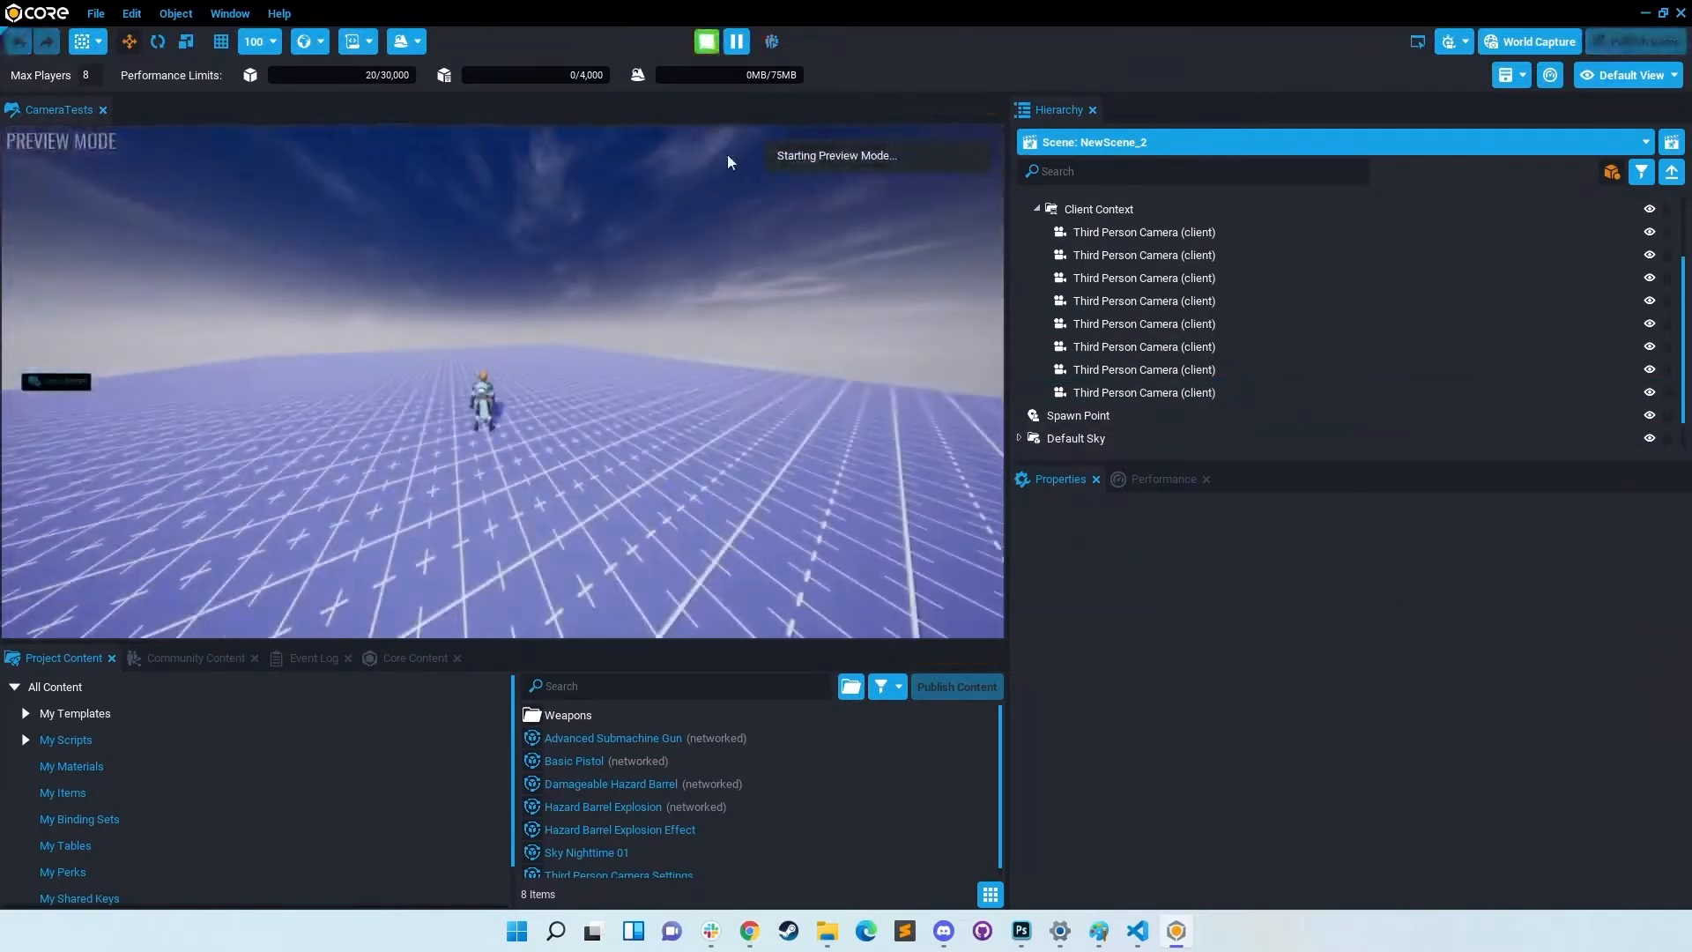
# Step: Delete all eight Third Person Cameras from Client Context
pyautogui.click(1102, 263)
pyautogui.click(1102, 232)
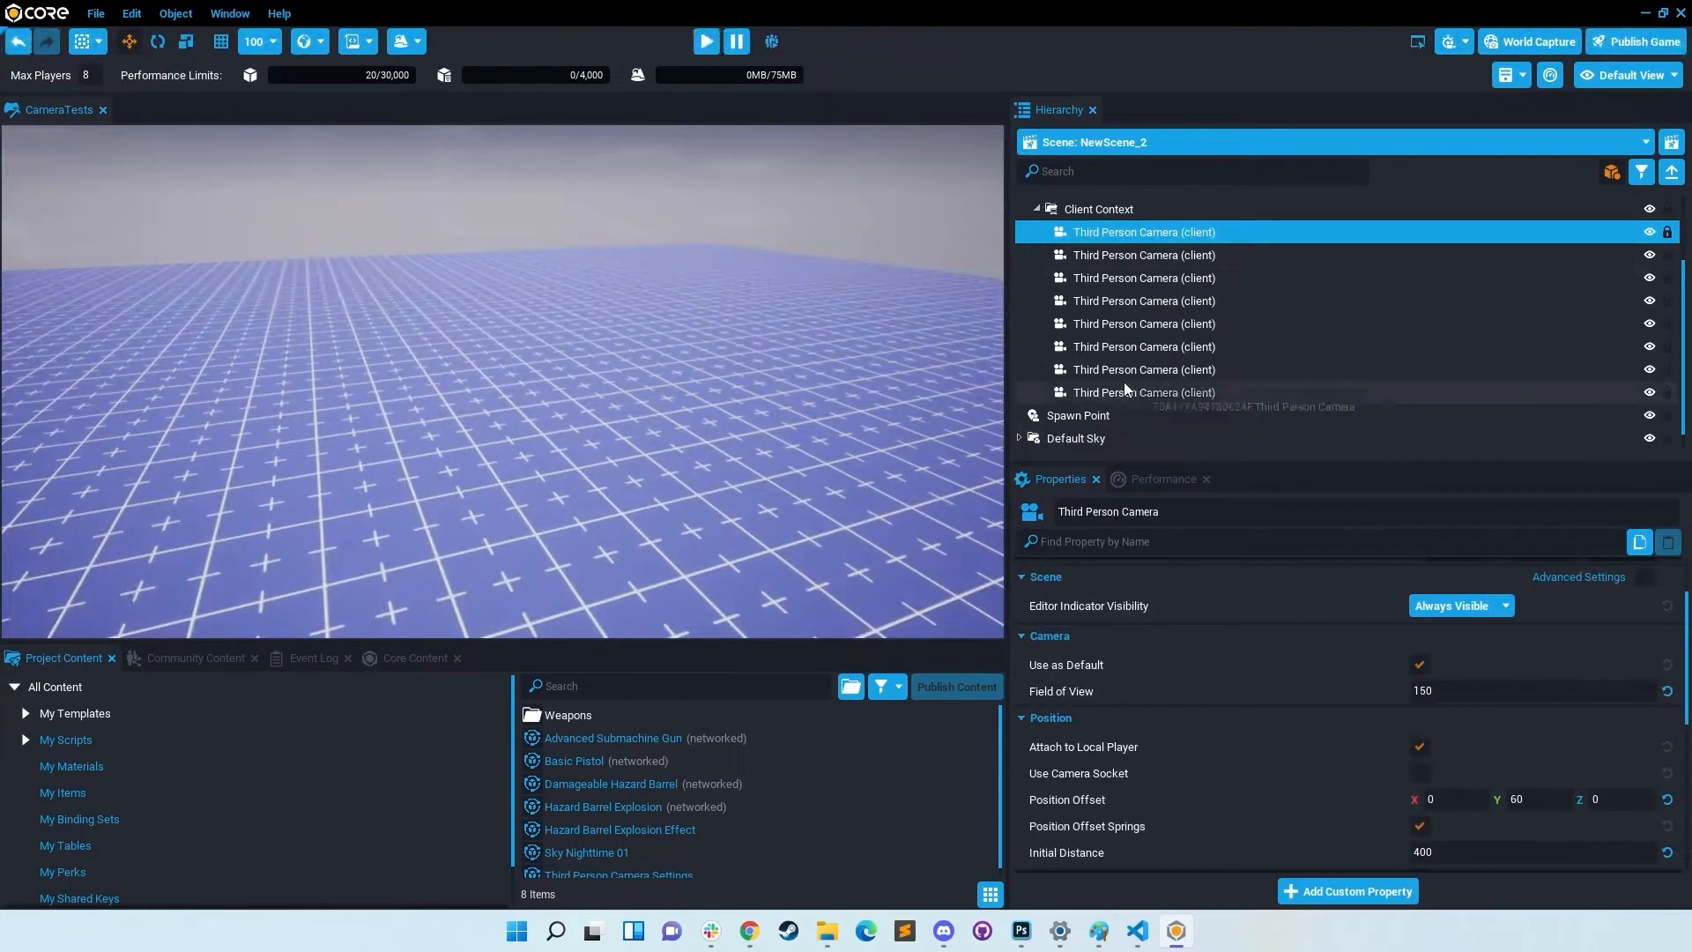
pyautogui.keyDown('shift'); pyautogui.click(1125, 388); pyautogui.keyUp('shift')
pyautogui.press('Delete')
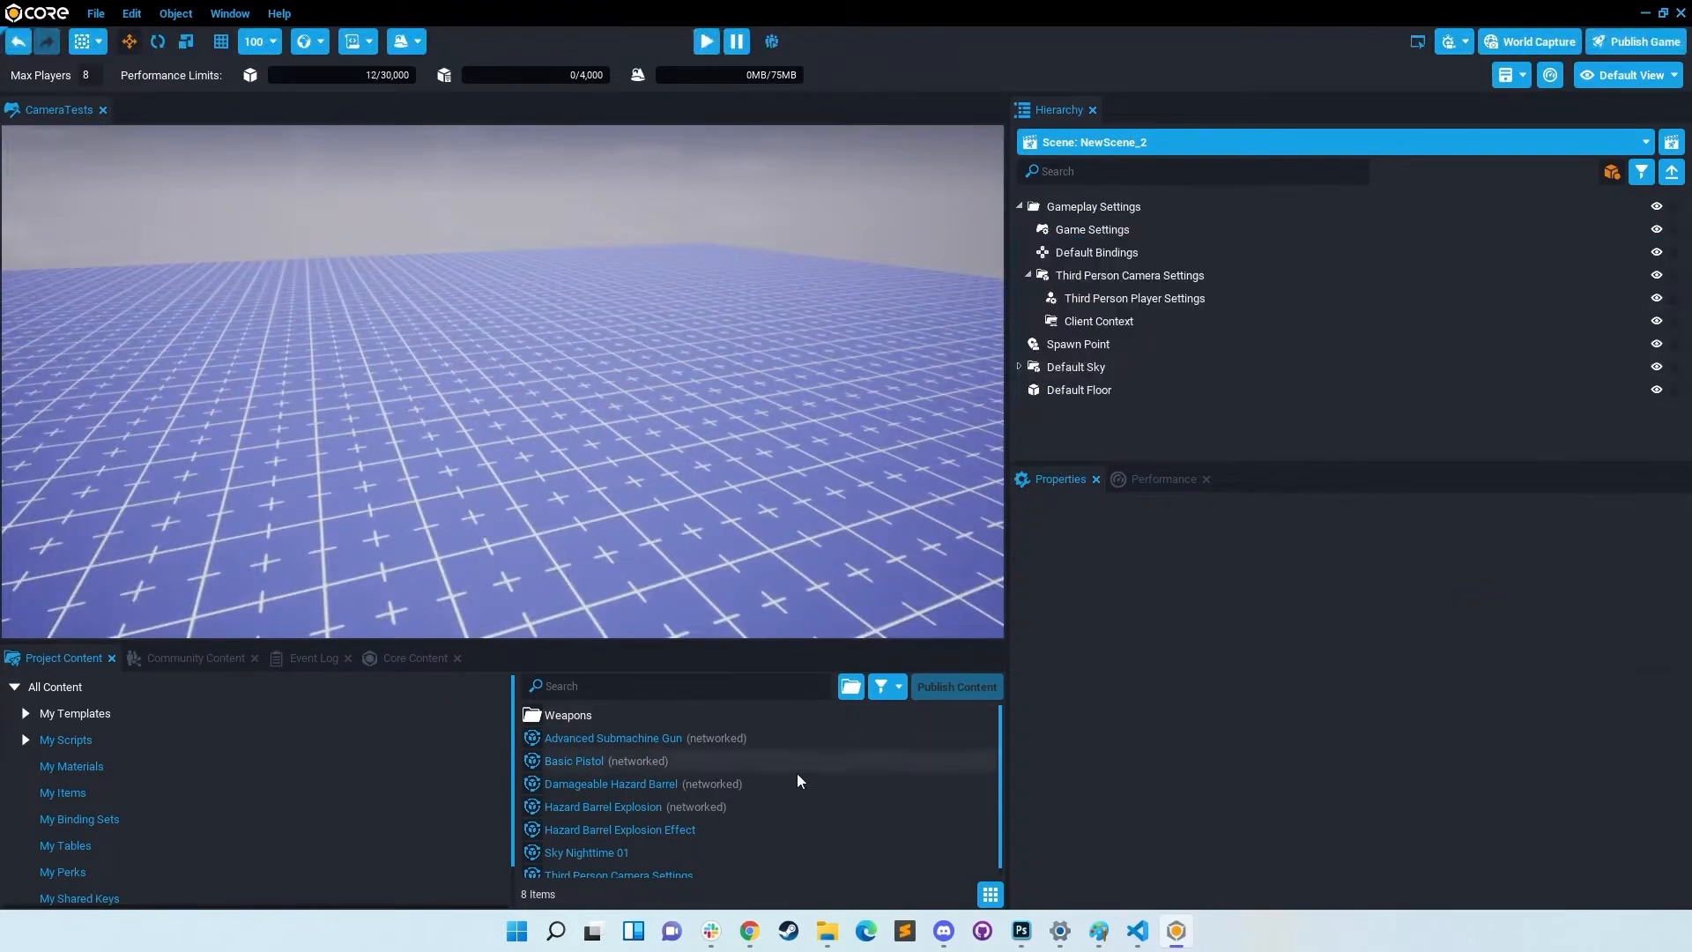
# Step: Undo the camera deletion and delete only the seven duplicates, keeping the first Third Person Camera
pyautogui.hotkey('ctrl', 'z')
pyautogui.click(1092, 365)
pyautogui.scroll(-2, 1102, 387)
pyautogui.keyDown('shift'); pyautogui.click(1113, 418); pyautogui.keyUp('shift')
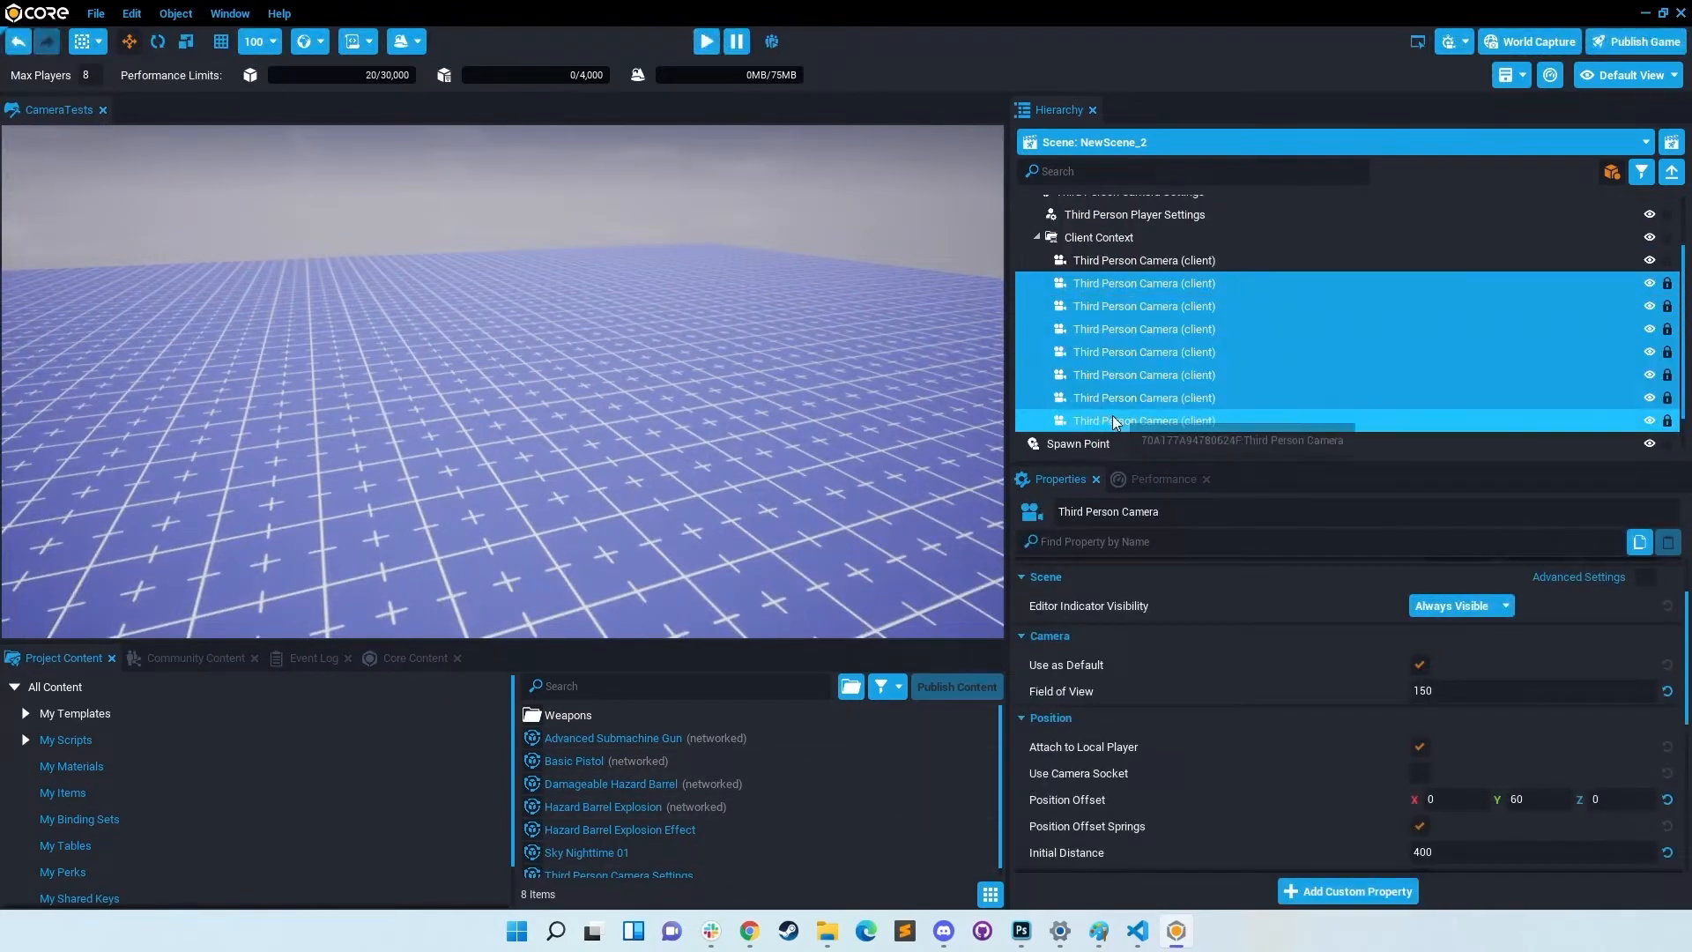
pyautogui.press('Delete')
# Step: Revert the remaining Third Person Camera's field of view to its default
pyautogui.click(1113, 340)
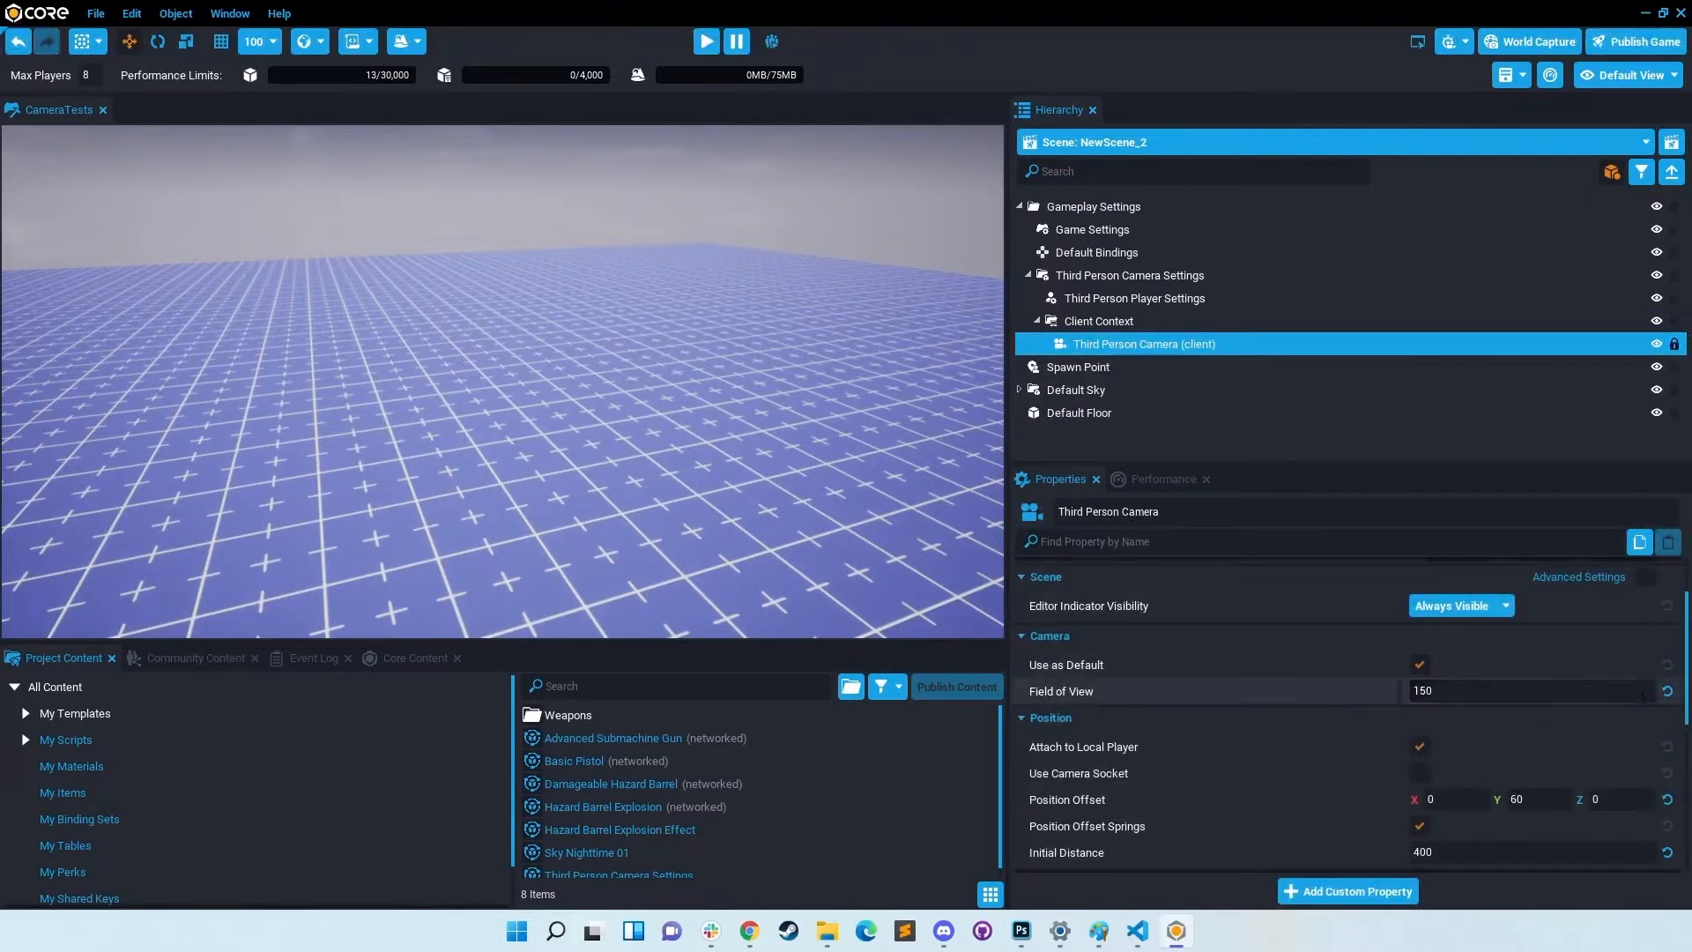
pyautogui.click(1668, 692)
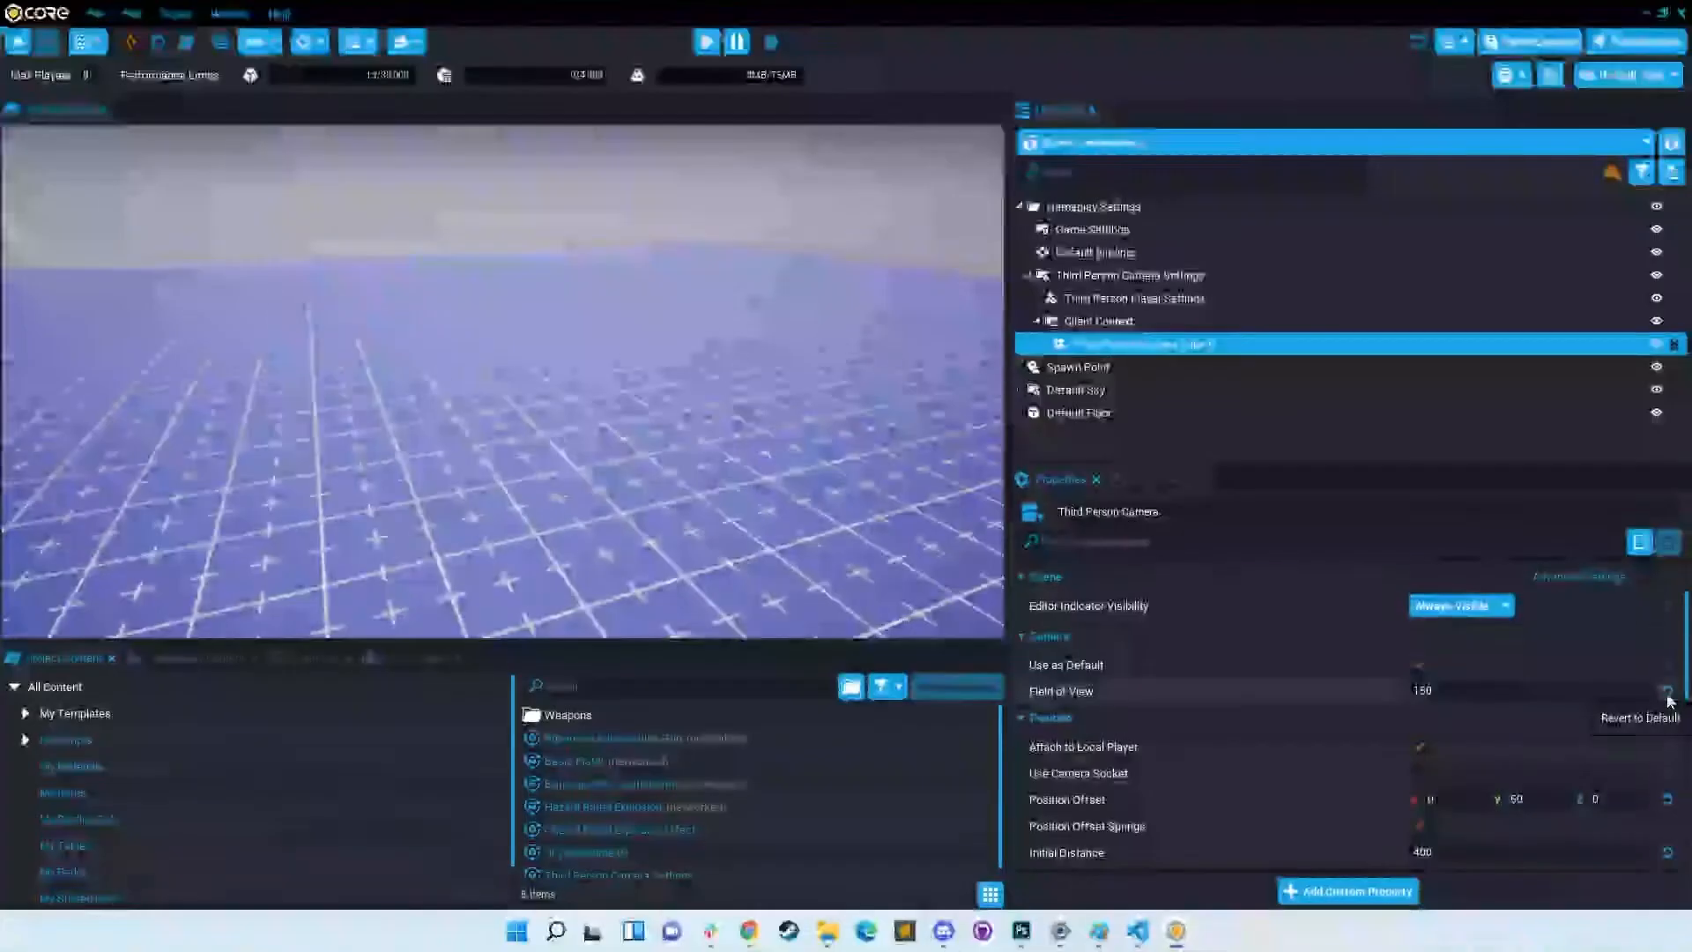
pyautogui.click(1090, 345)
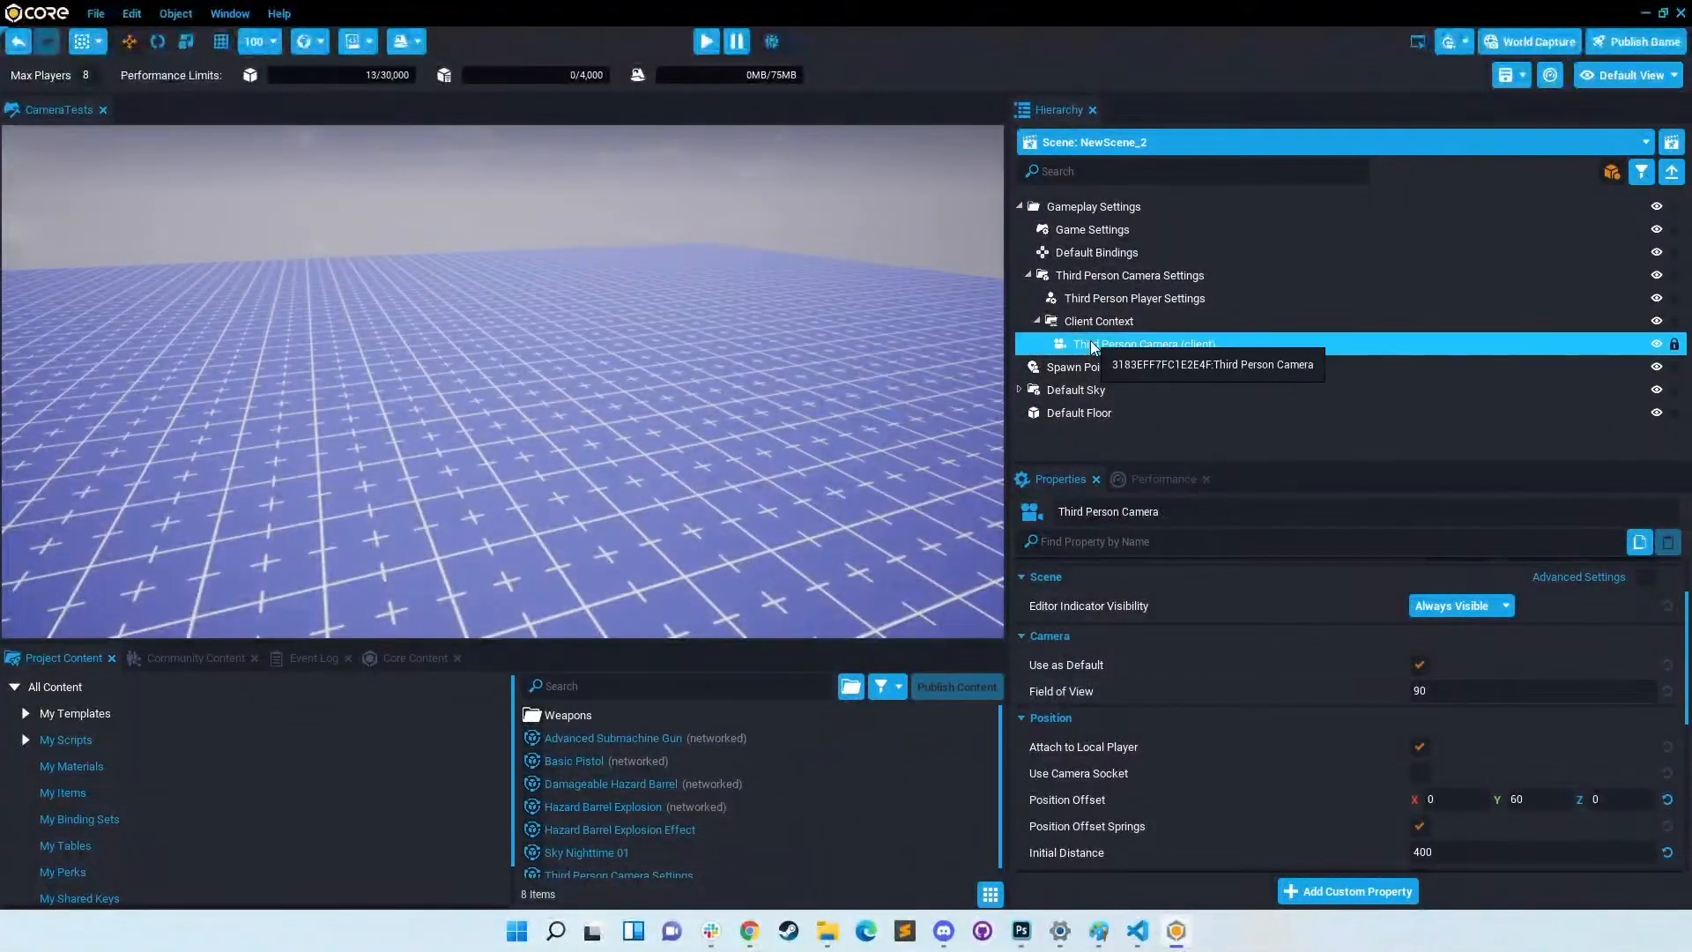
# Step: Duplicate the Third Person Camera six times in Client Context
pyautogui.hotkey('ctrl', 'w')
pyautogui.hotkey('ctrl', 'w')
pyautogui.hotkey('ctrl', 'w')
pyautogui.hotkey('ctrl', 'w')
pyautogui.hotkey('ctrl', 'w')
pyautogui.hotkey('ctrl', 'w')
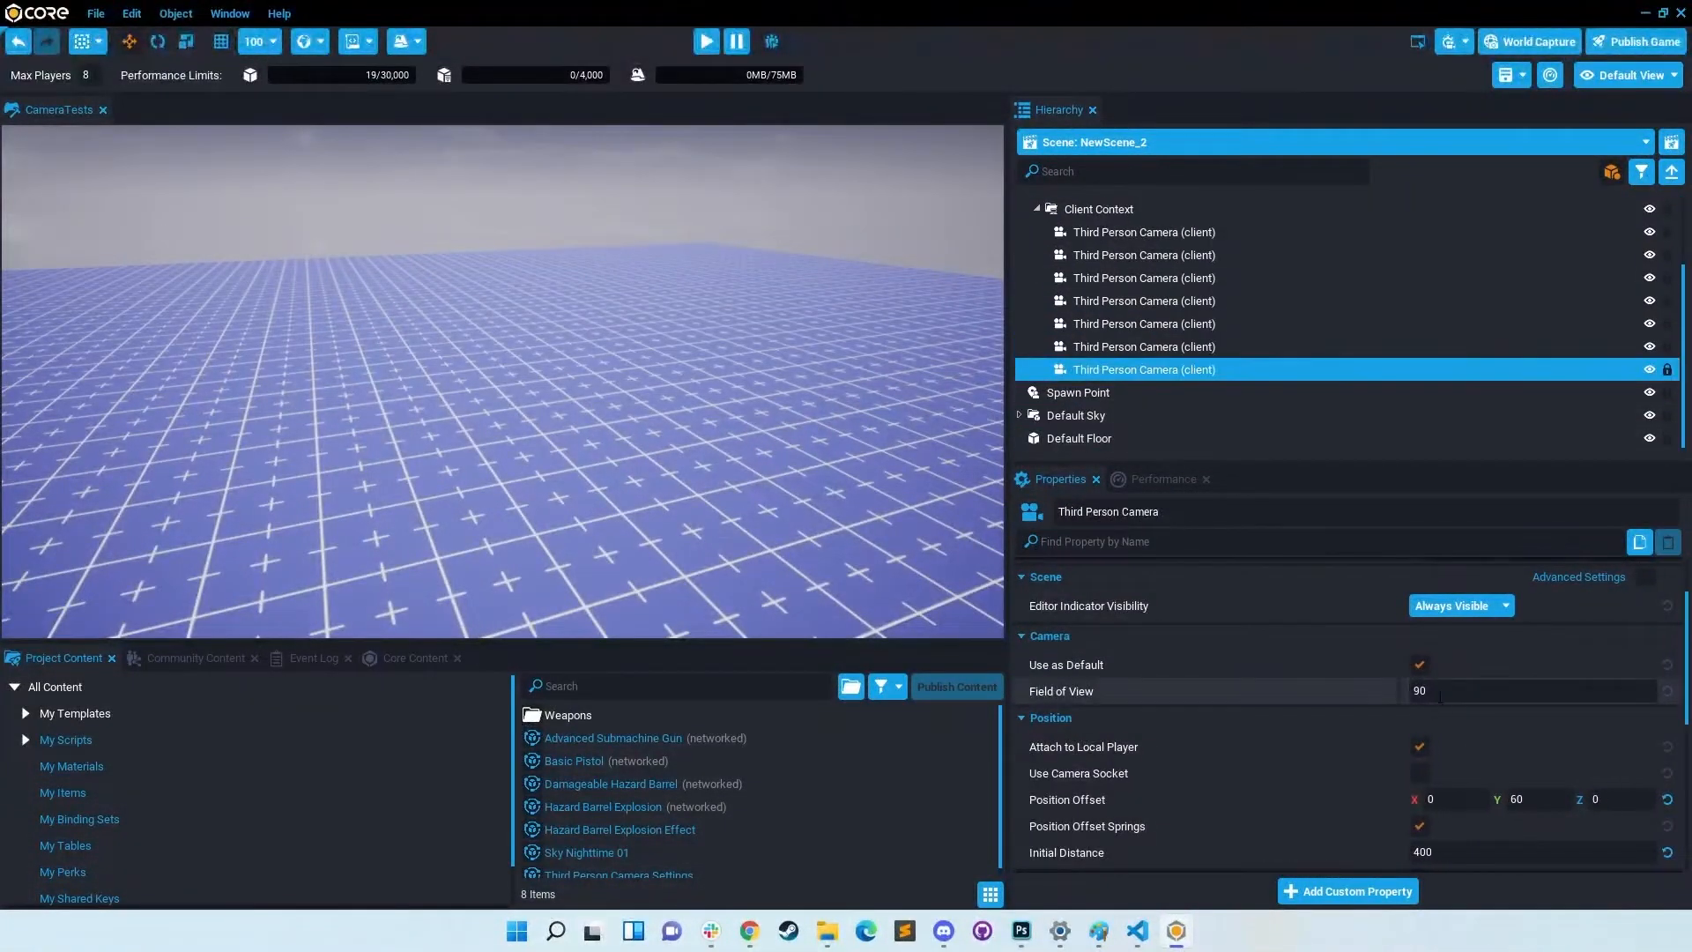
# Step: Set the last Third Person Camera copy's field of view to 20 and preview the game
pyautogui.moveTo(1428, 691); pyautogui.dragTo(1338, 675)
pyautogui.write('20')
pyautogui.press('Return')
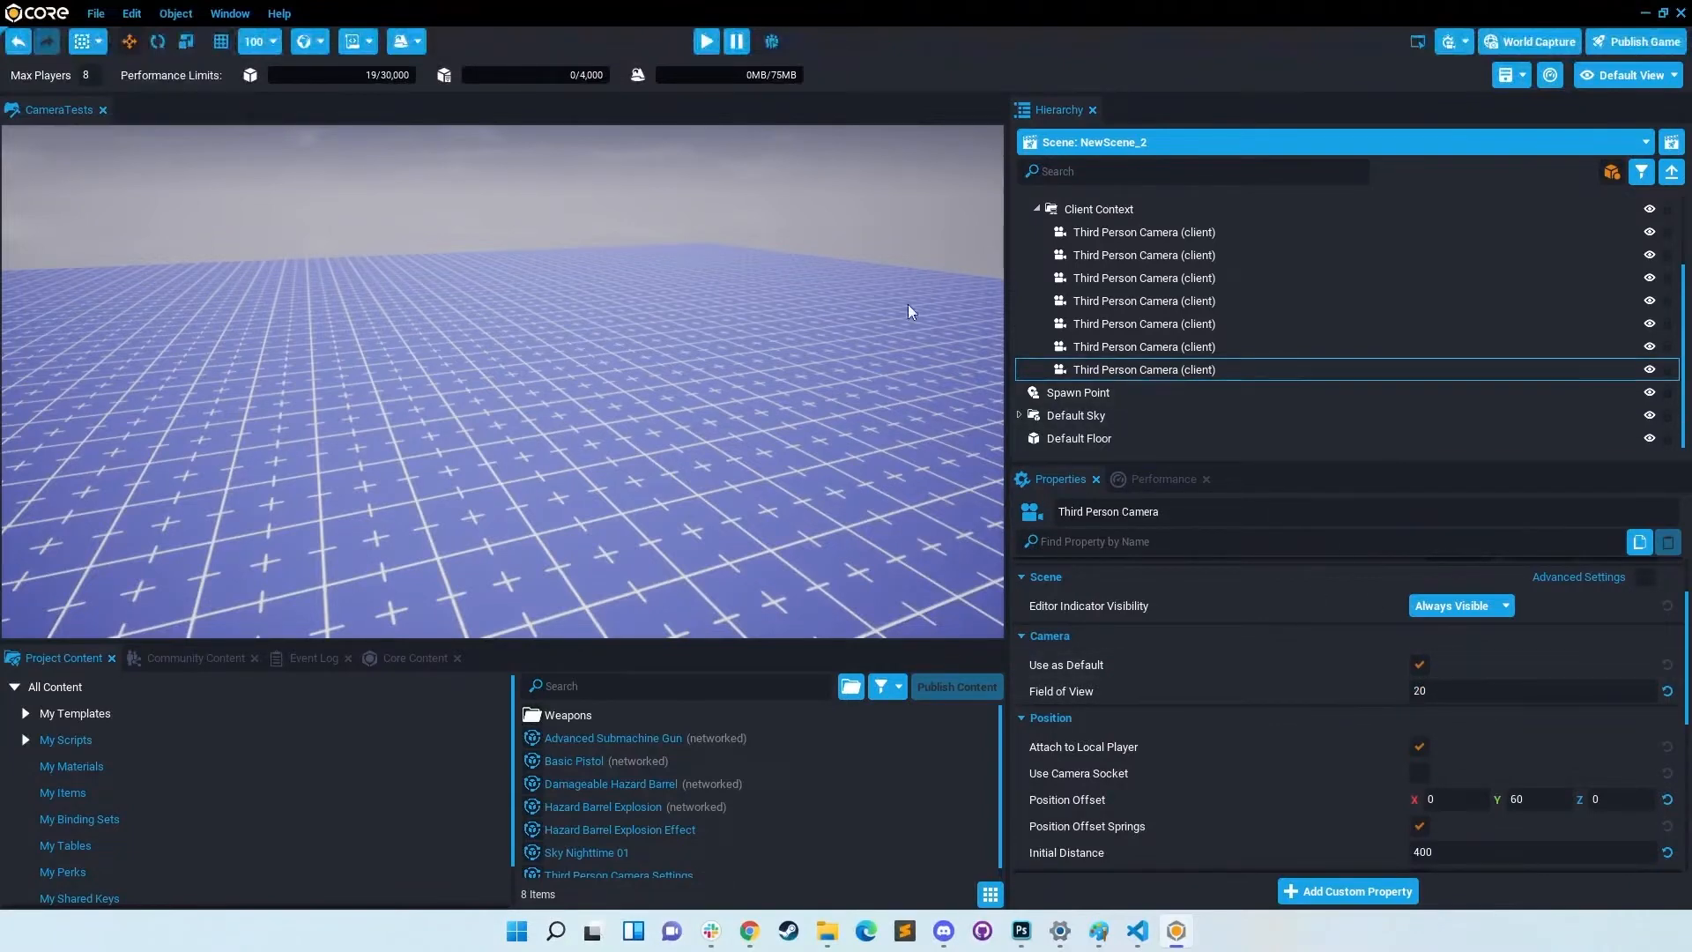
pyautogui.click(708, 42)
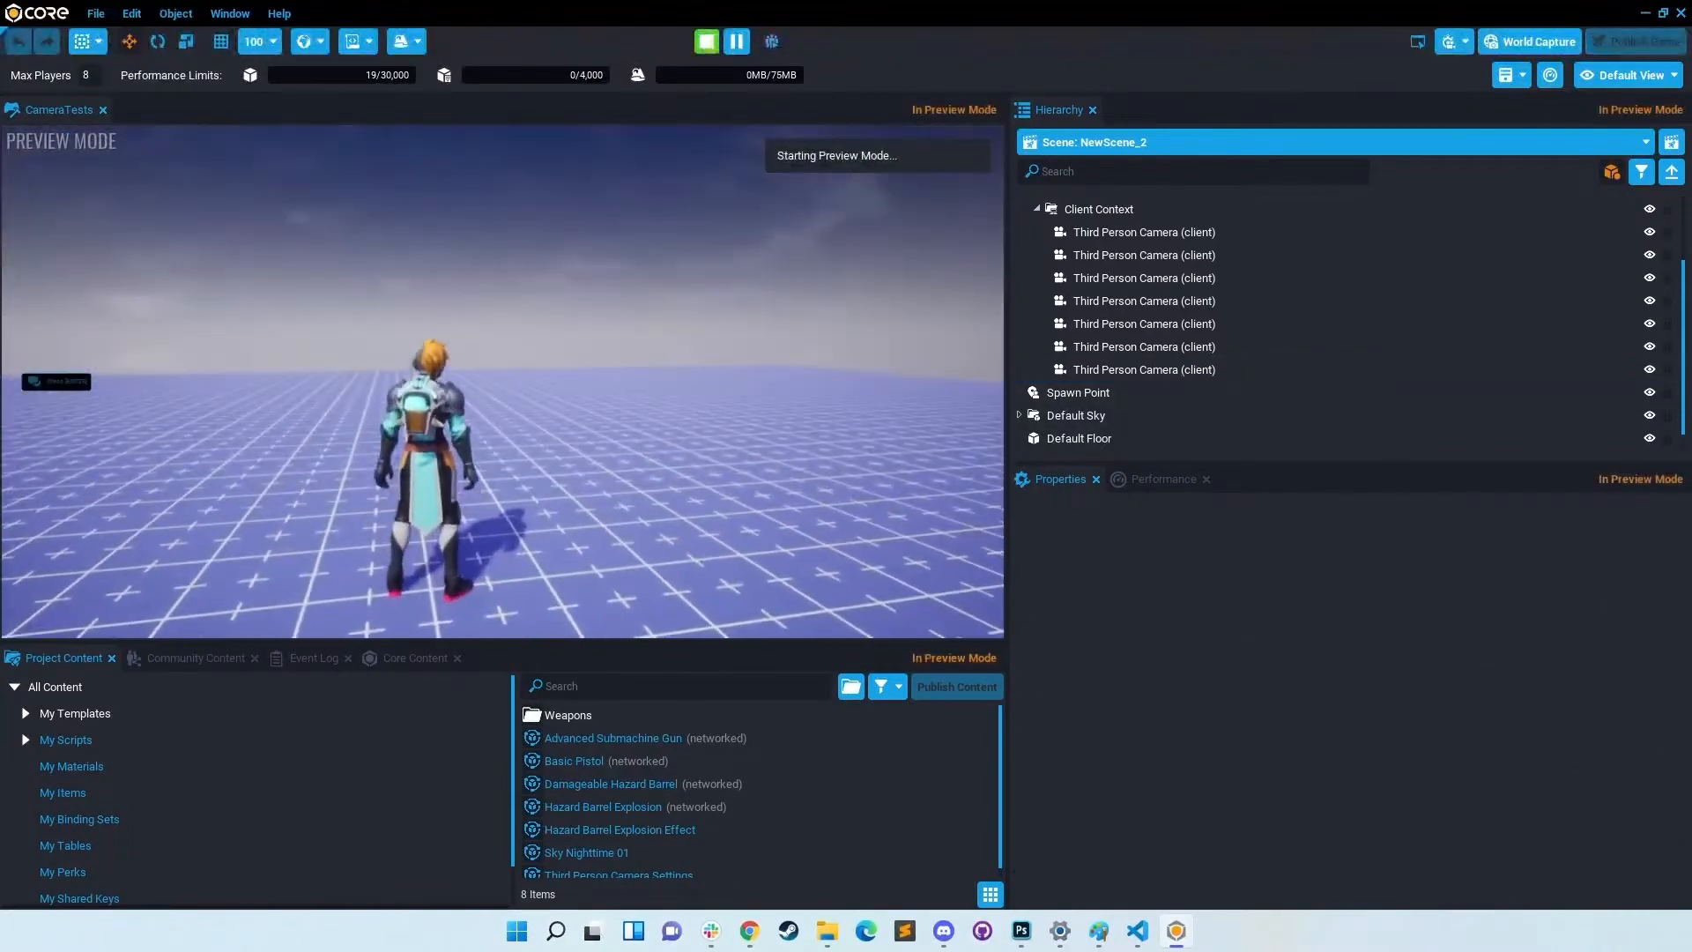
pyautogui.press('=')
# Step: Set the first Third Person Camera's field of view to 120 and preview the game again
pyautogui.click(1093, 213)
pyautogui.click(1106, 232)
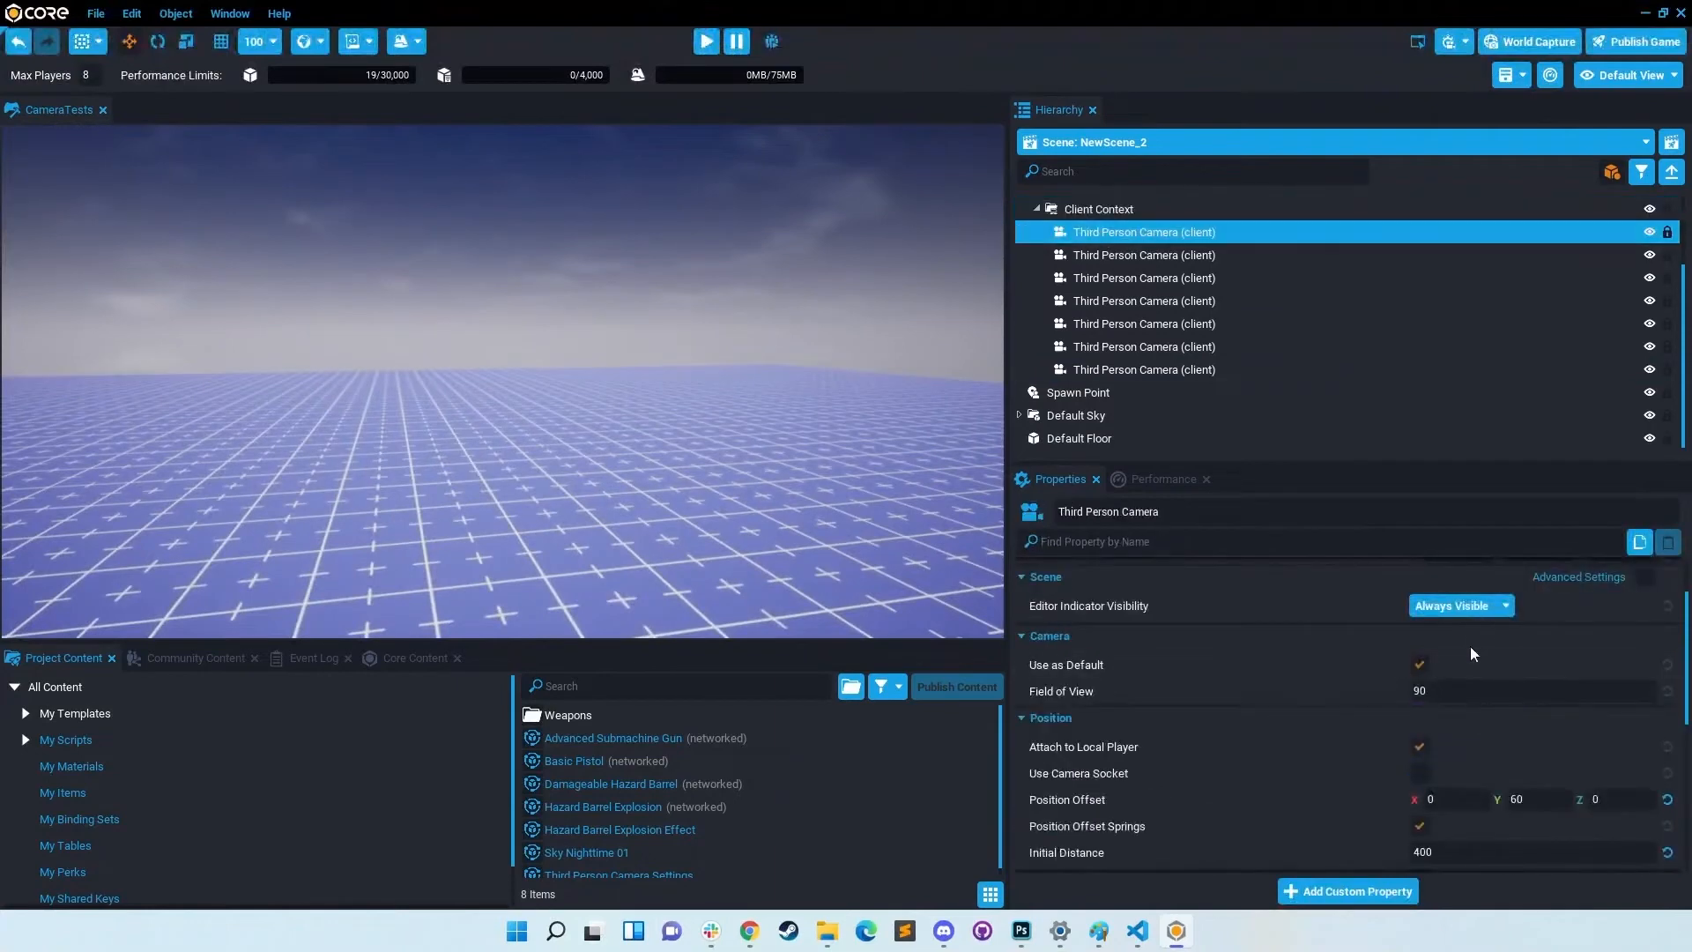
pyautogui.click(1431, 690)
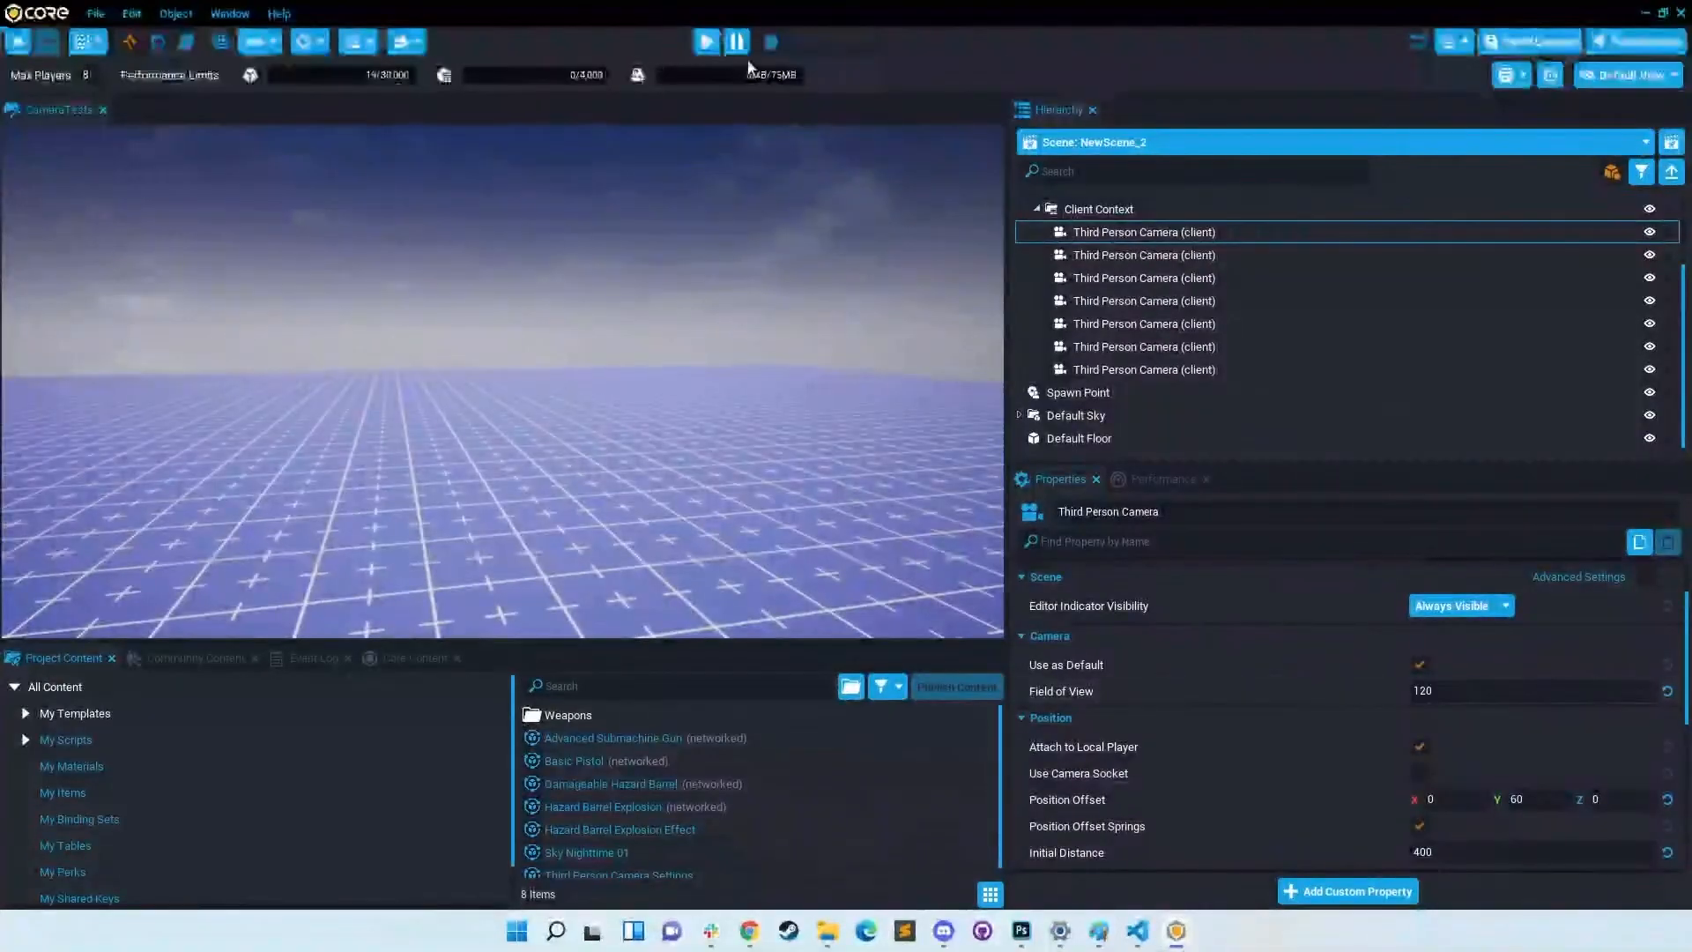
pyautogui.click(708, 42)
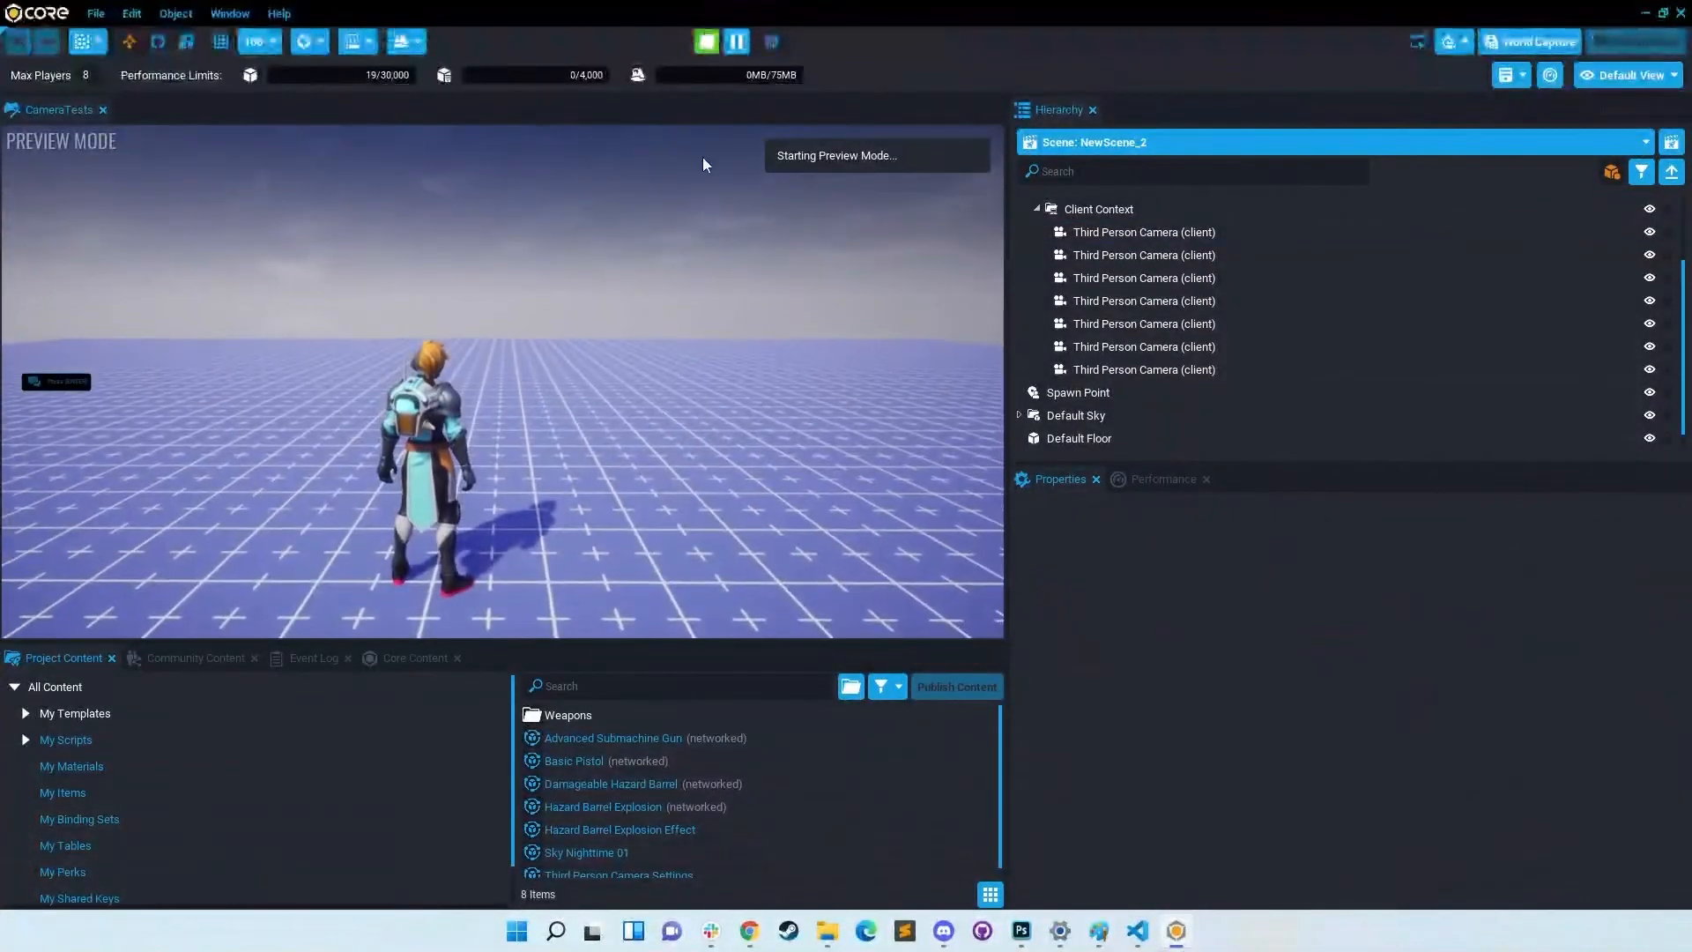
pyautogui.press('=')
# Step: Delete the six duplicate Third Person Cameras below the first one and select the remaining camera
pyautogui.click(1150, 254)
pyautogui.keyDown('shift'); pyautogui.click(1135, 366); pyautogui.keyUp('shift')
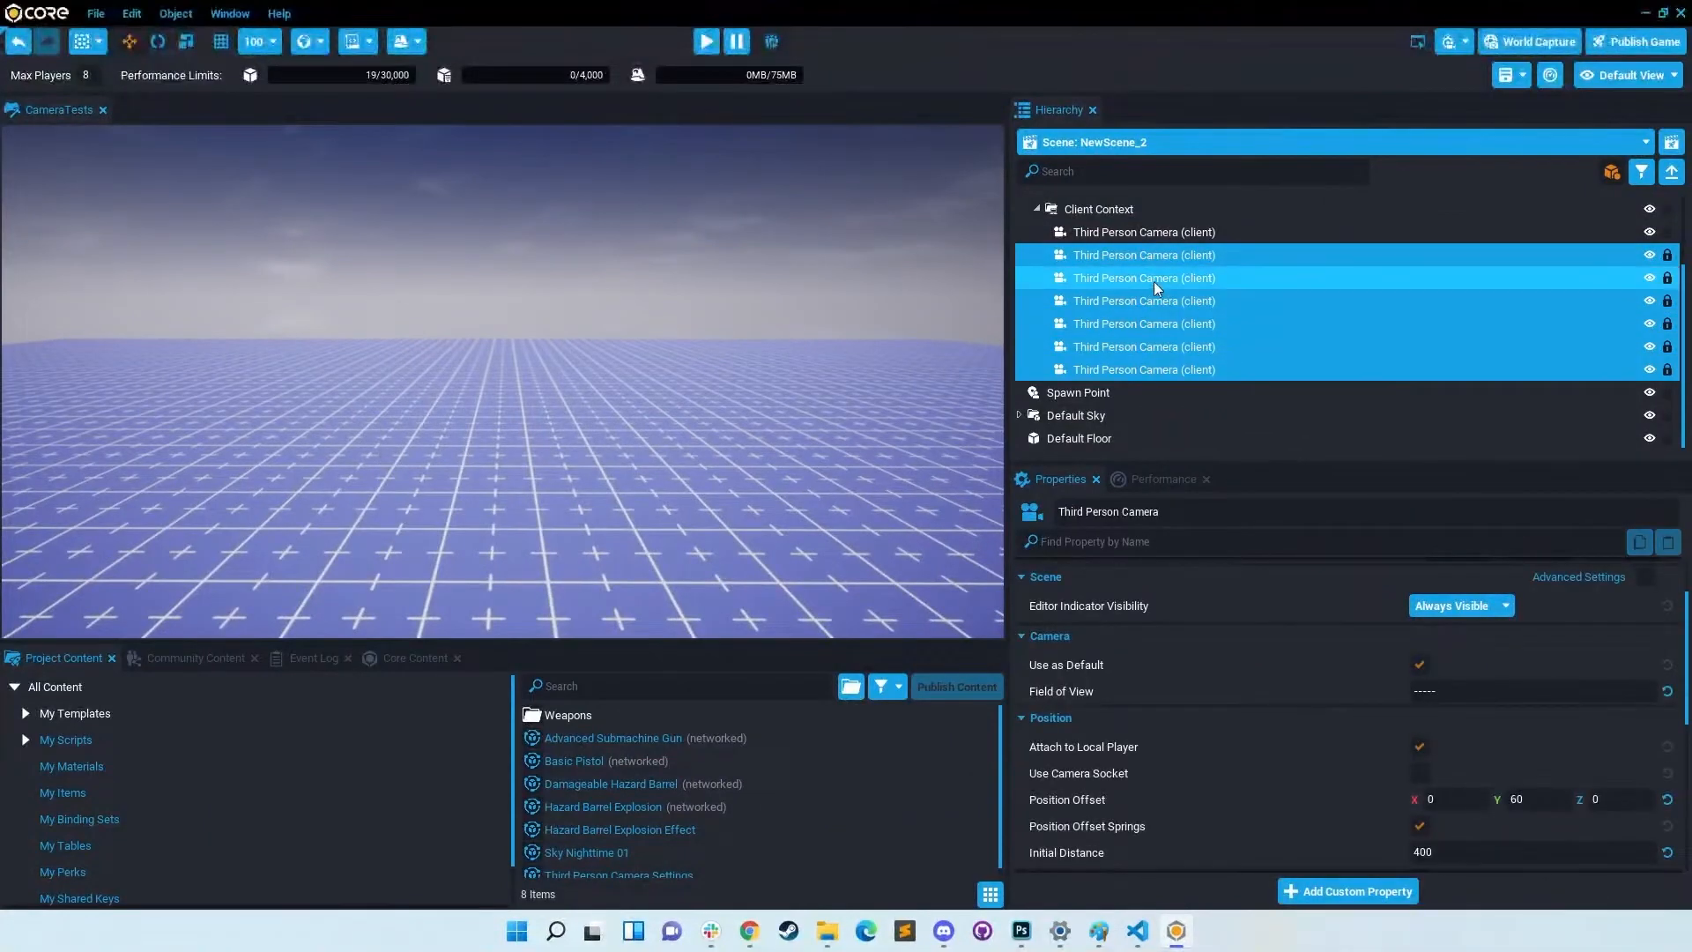
pyautogui.press('Delete')
pyautogui.click(1153, 344)
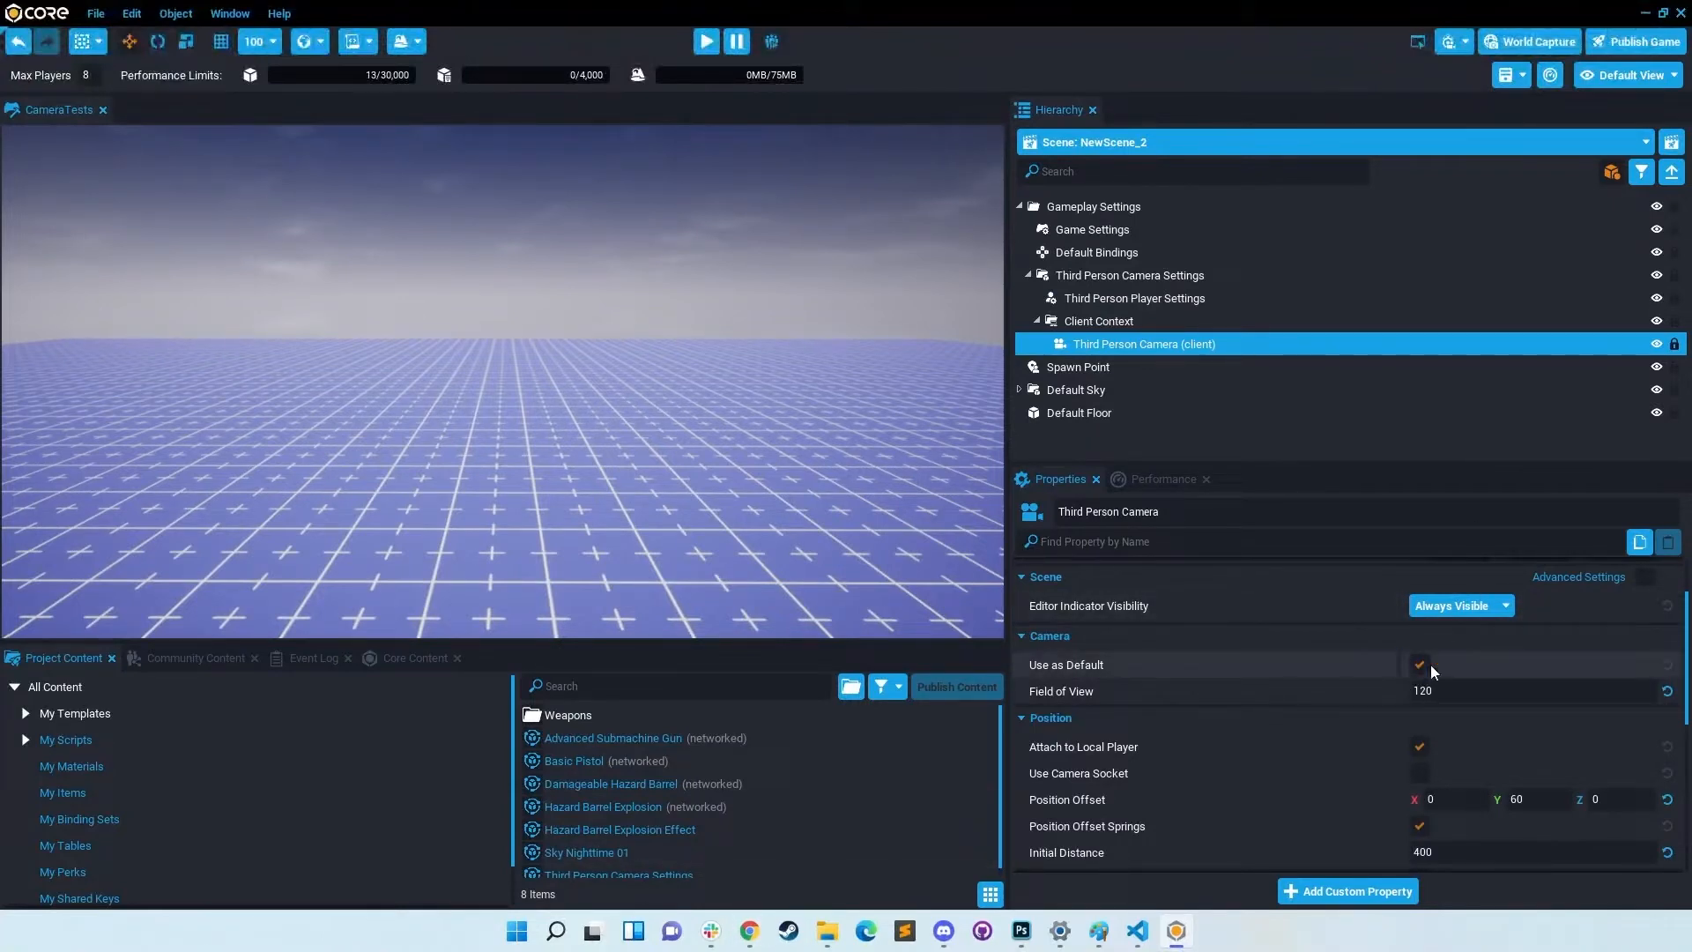
# Step: Switch to the Google Slides presentation and review the default, override and active camera notes on the Common Confusions slide
pyautogui.moveTo(750, 931)
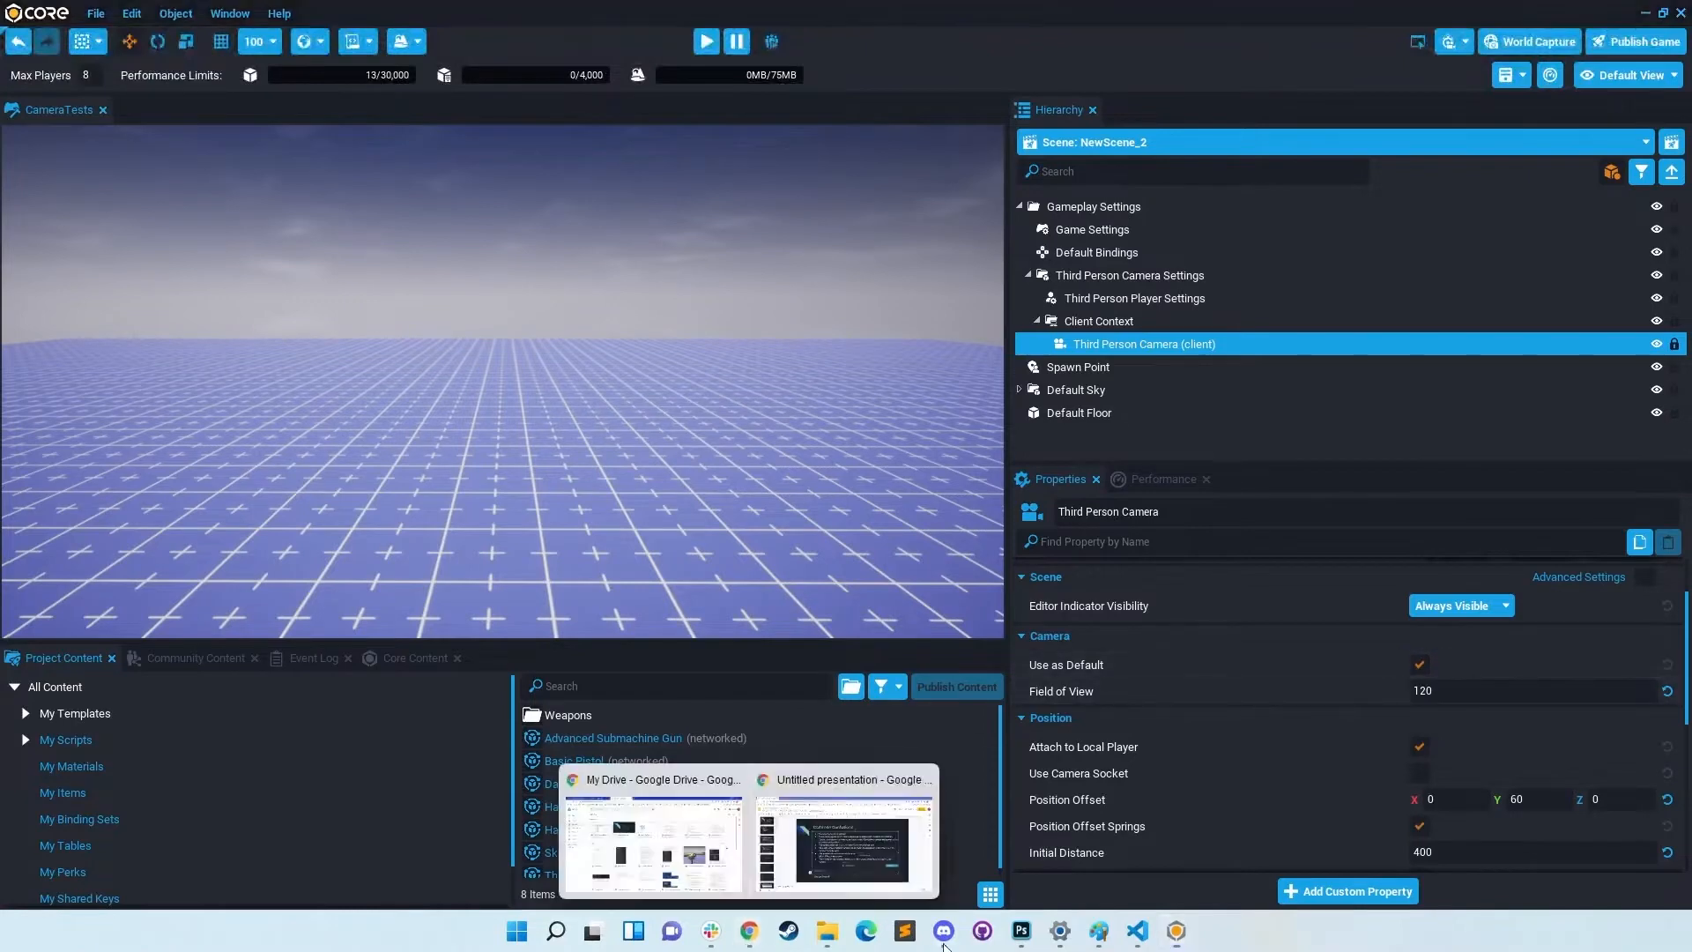
pyautogui.click(892, 873)
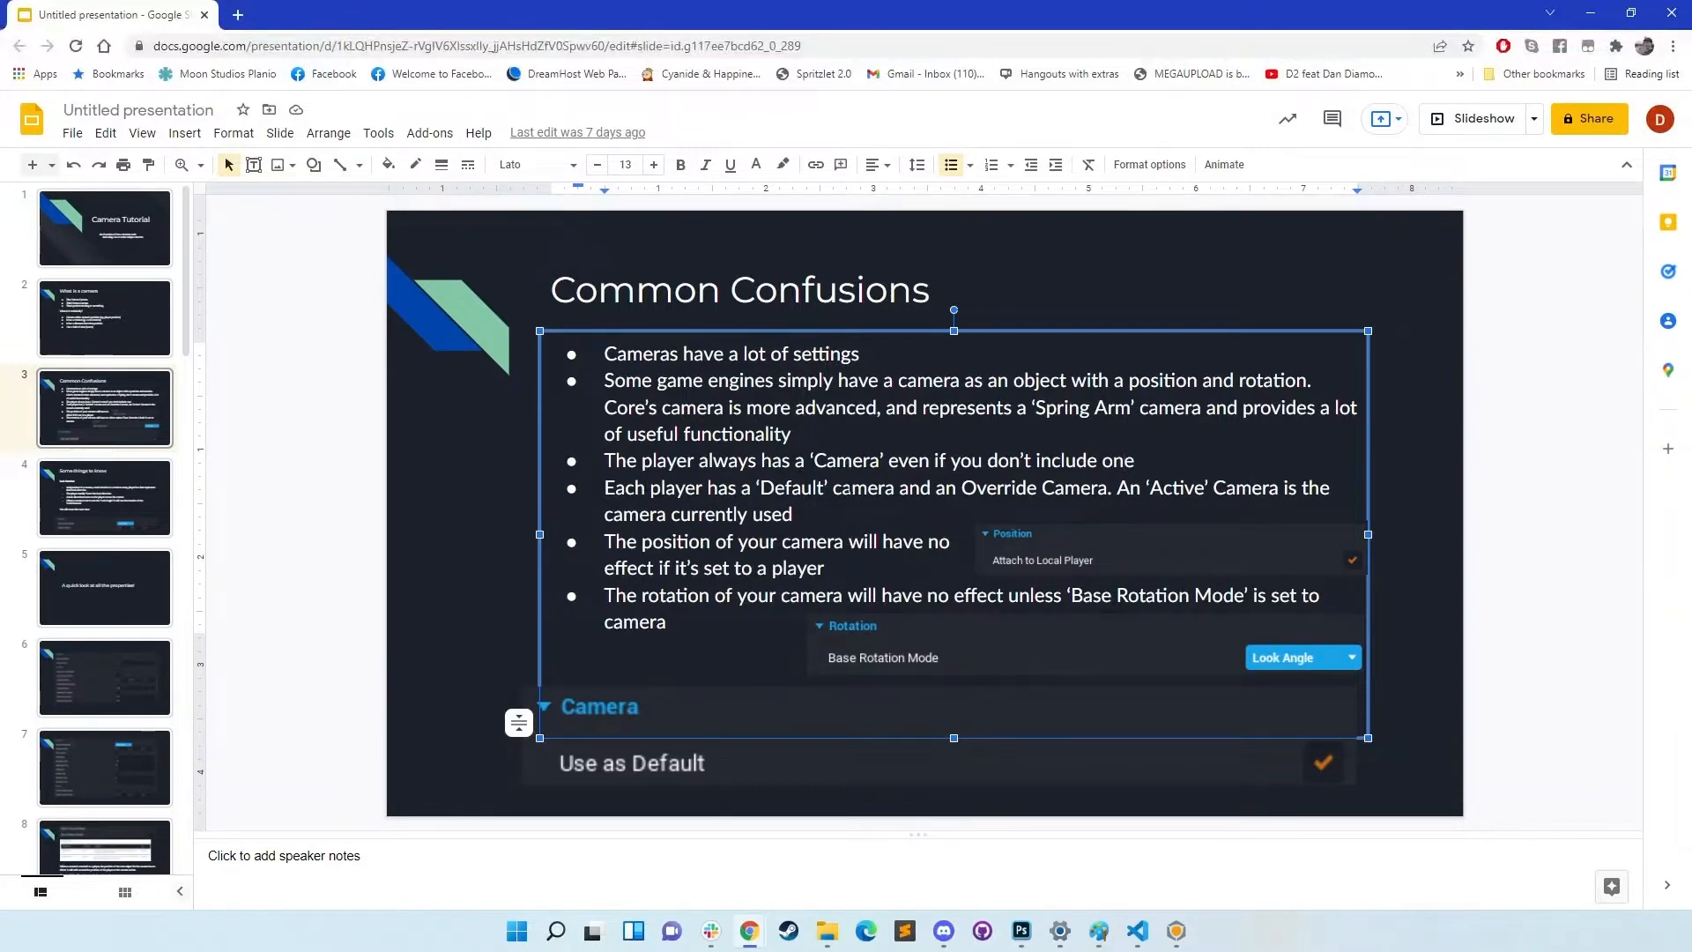
pyautogui.moveTo(962, 489); pyautogui.dragTo(1091, 490)
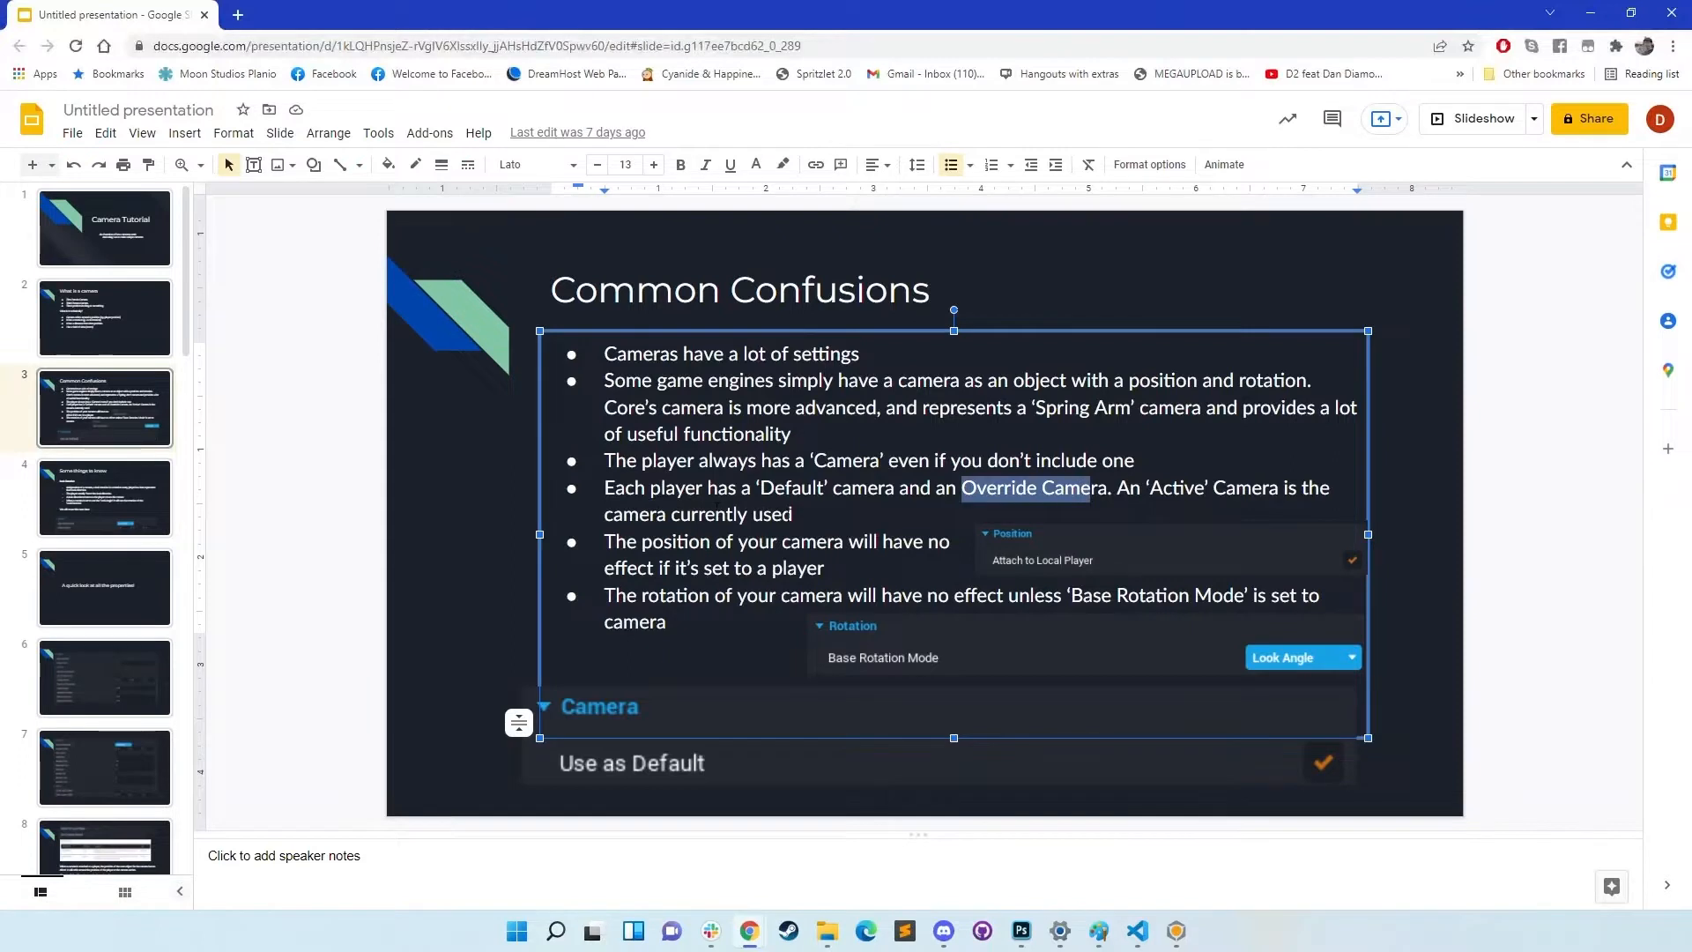
pyautogui.click(792, 514)
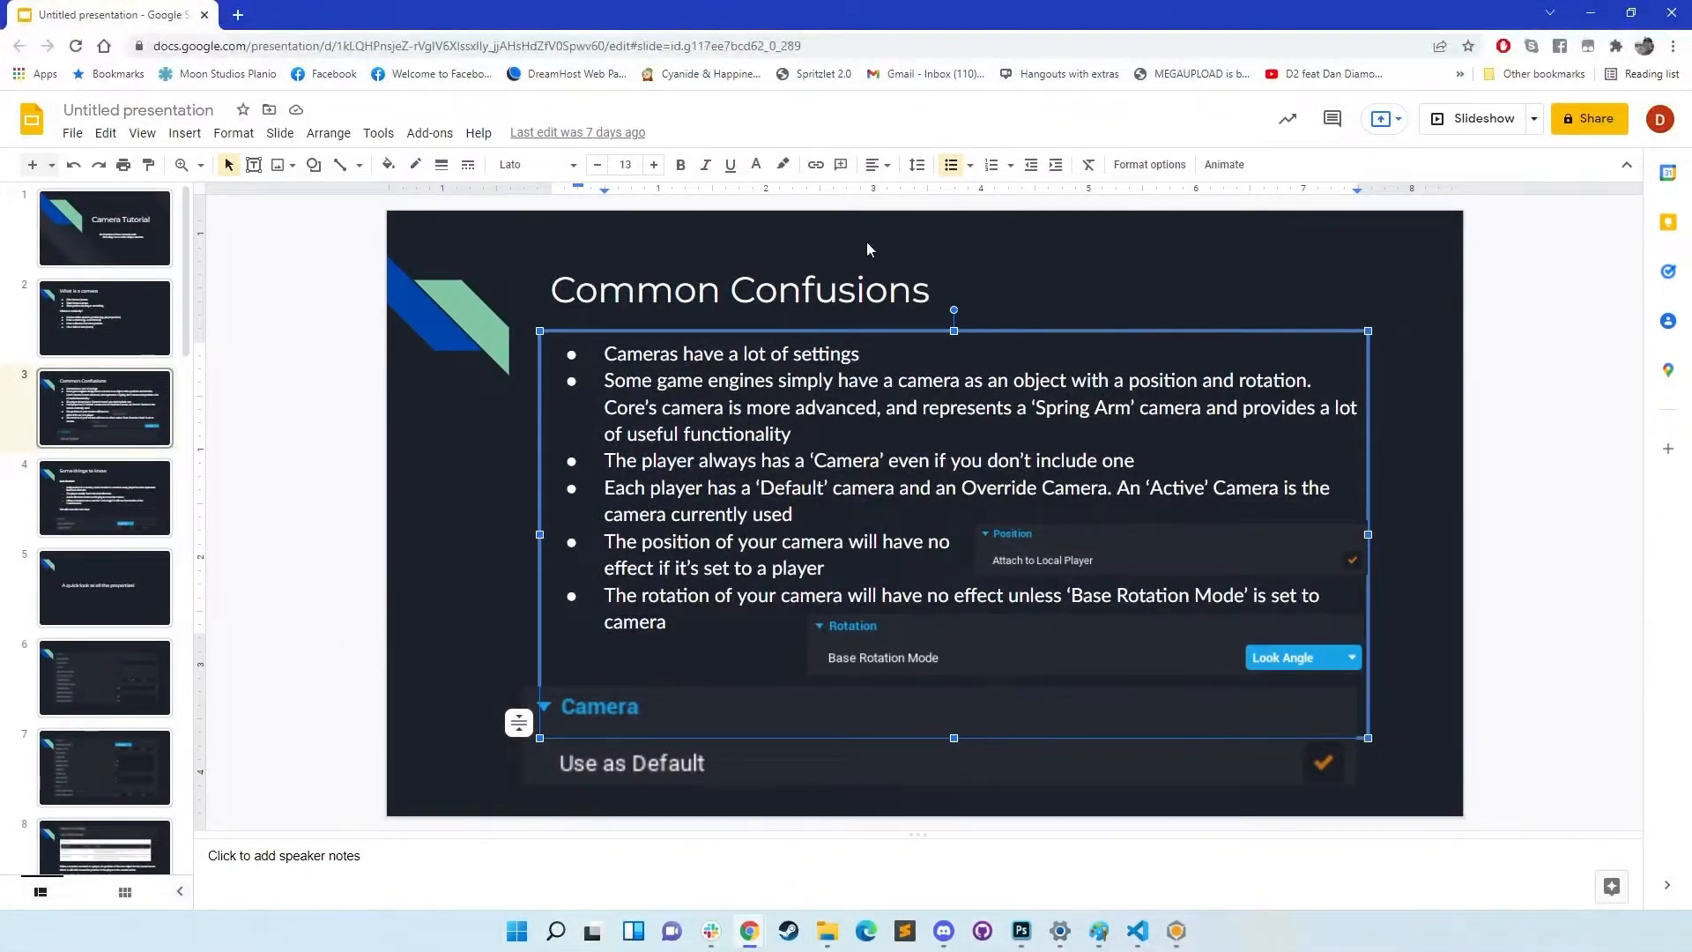
pyautogui.click(1137, 931)
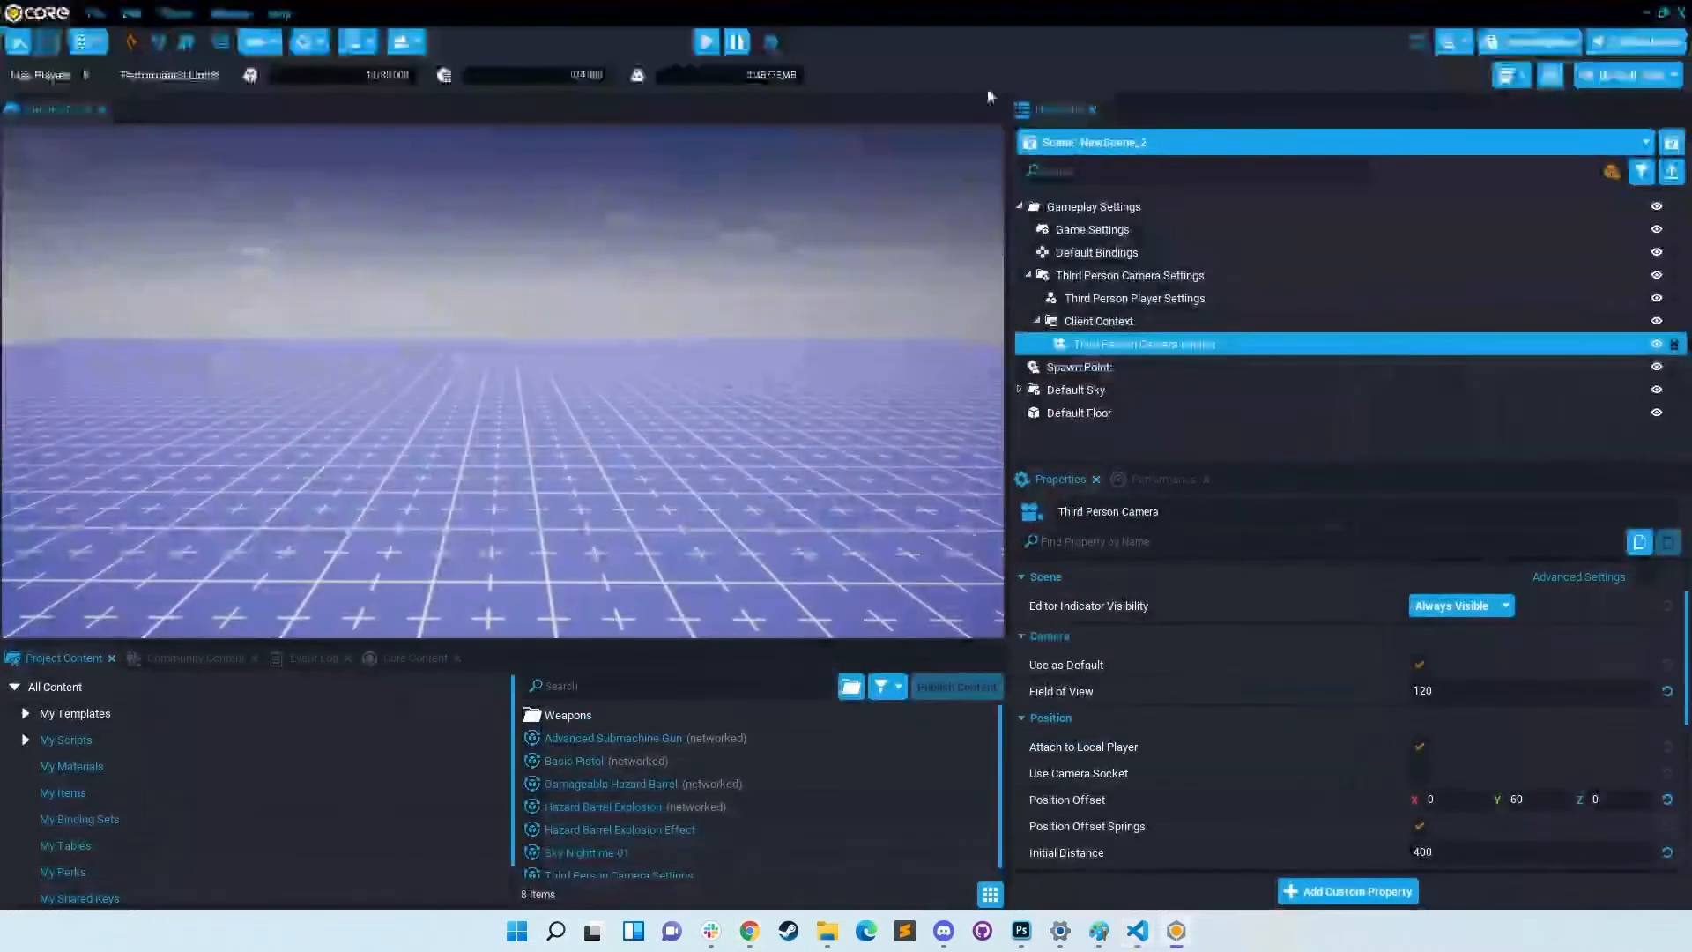
pyautogui.moveTo(749, 931)
pyautogui.click(895, 844)
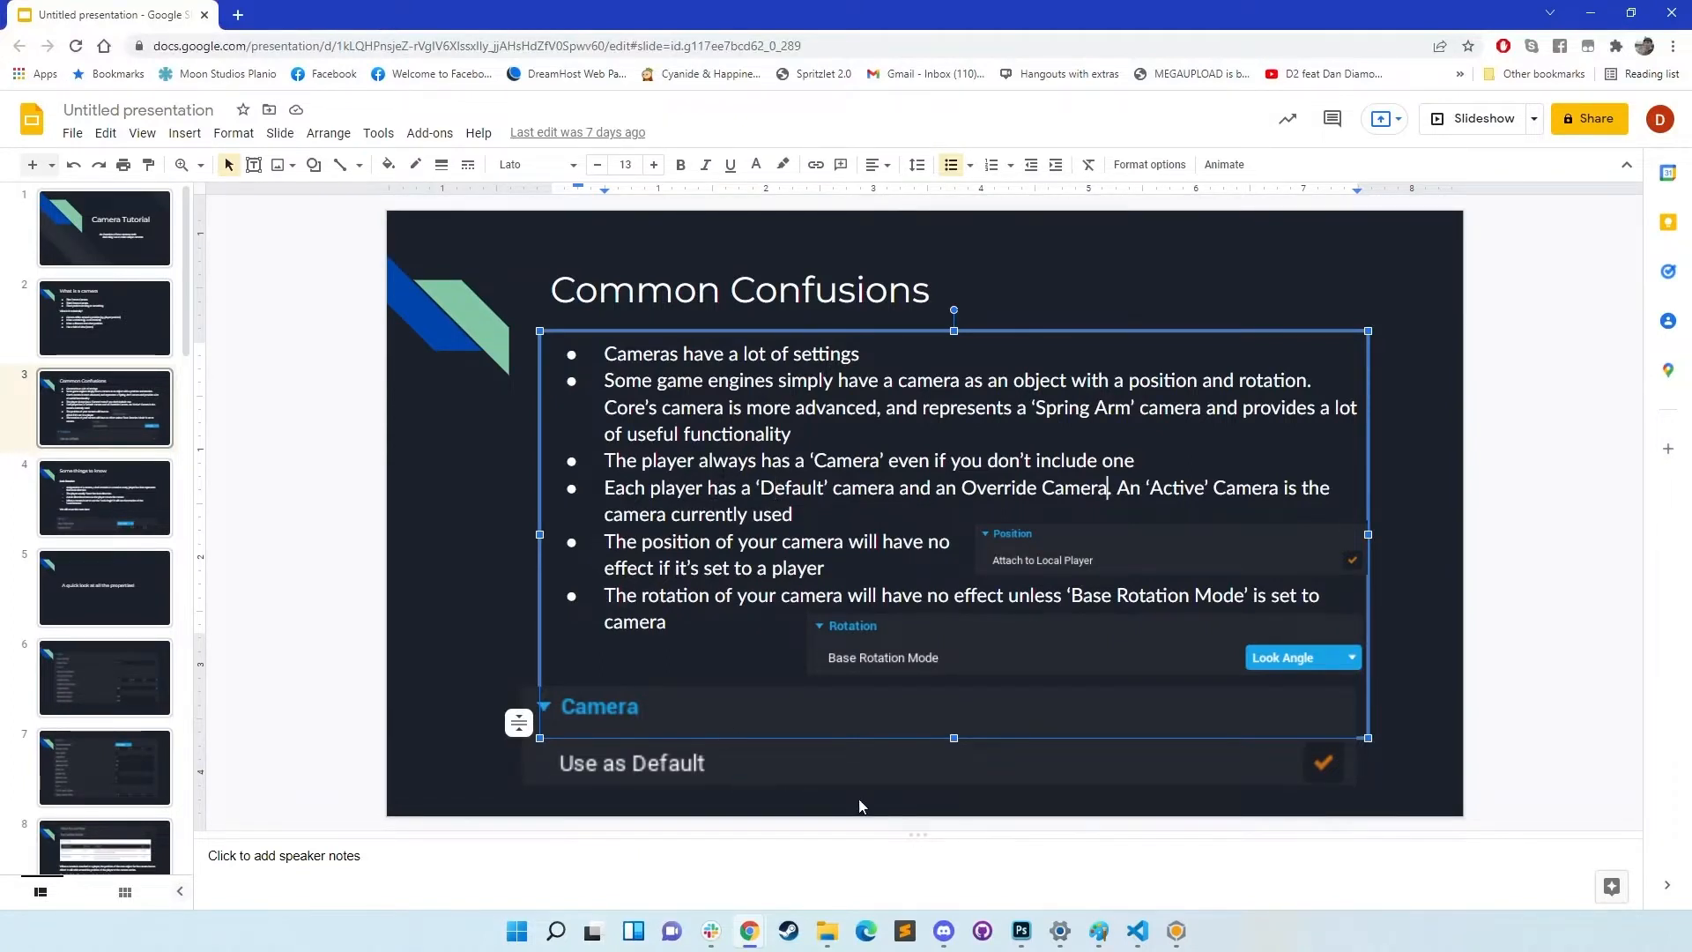
# Step: Switch back to Core, create a group in the scene hierarchy and add the Third Person Camera to it as a custom property
pyautogui.click(1176, 931)
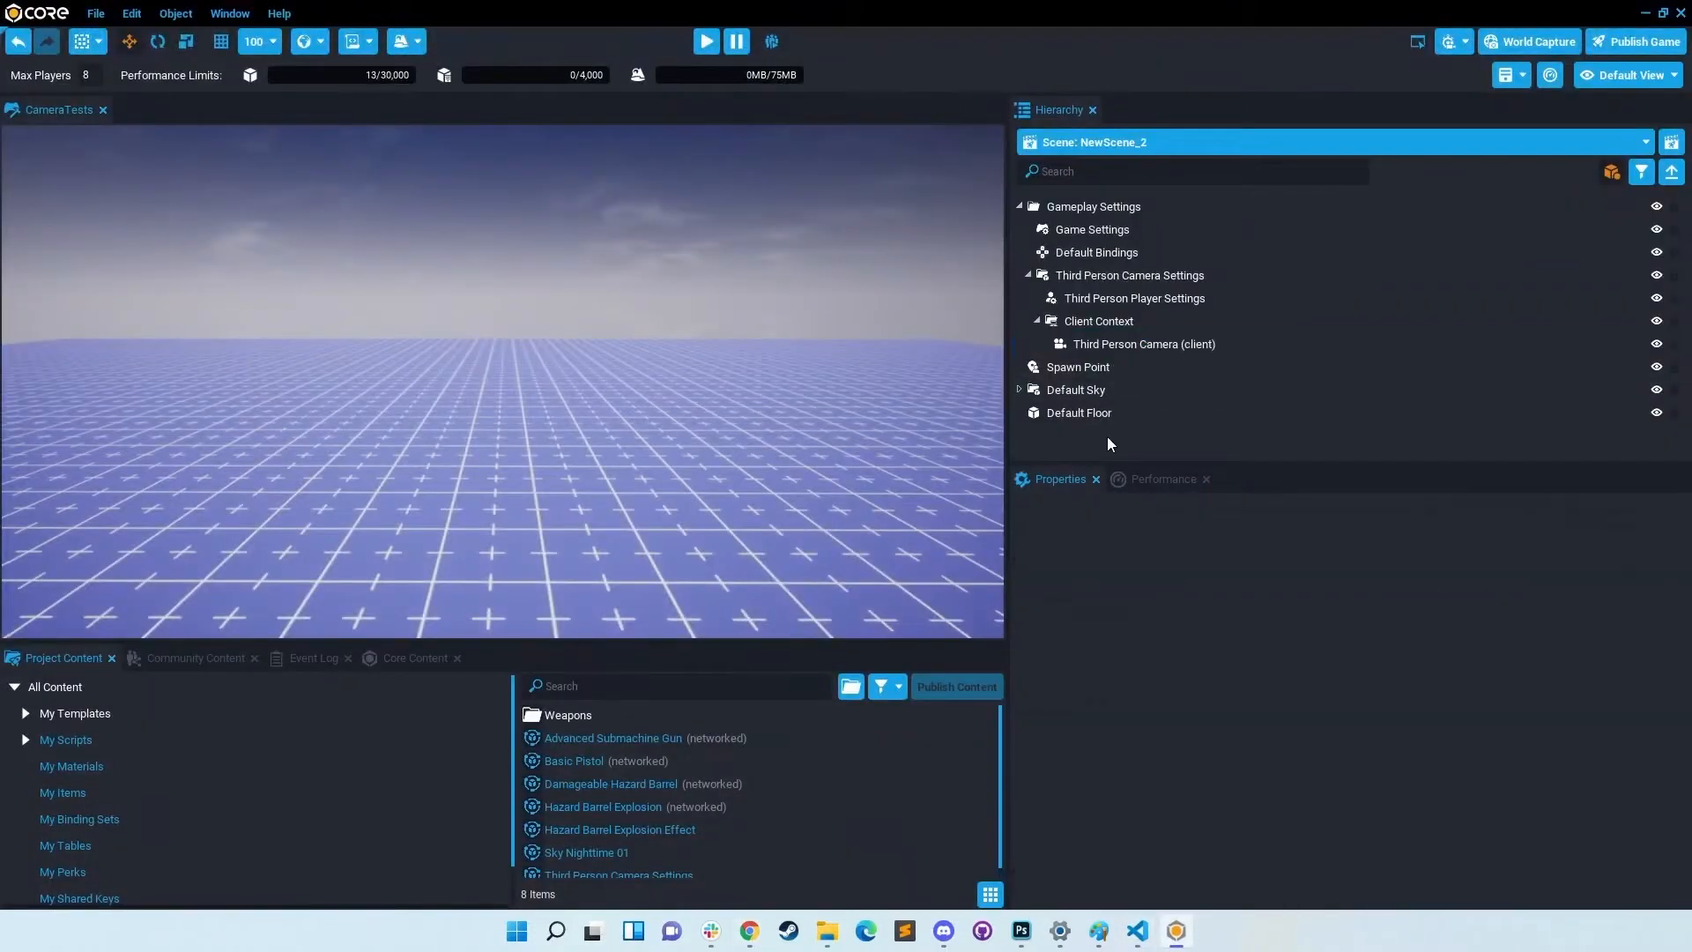
pyautogui.rightClick(1061, 436)
pyautogui.click(1109, 573)
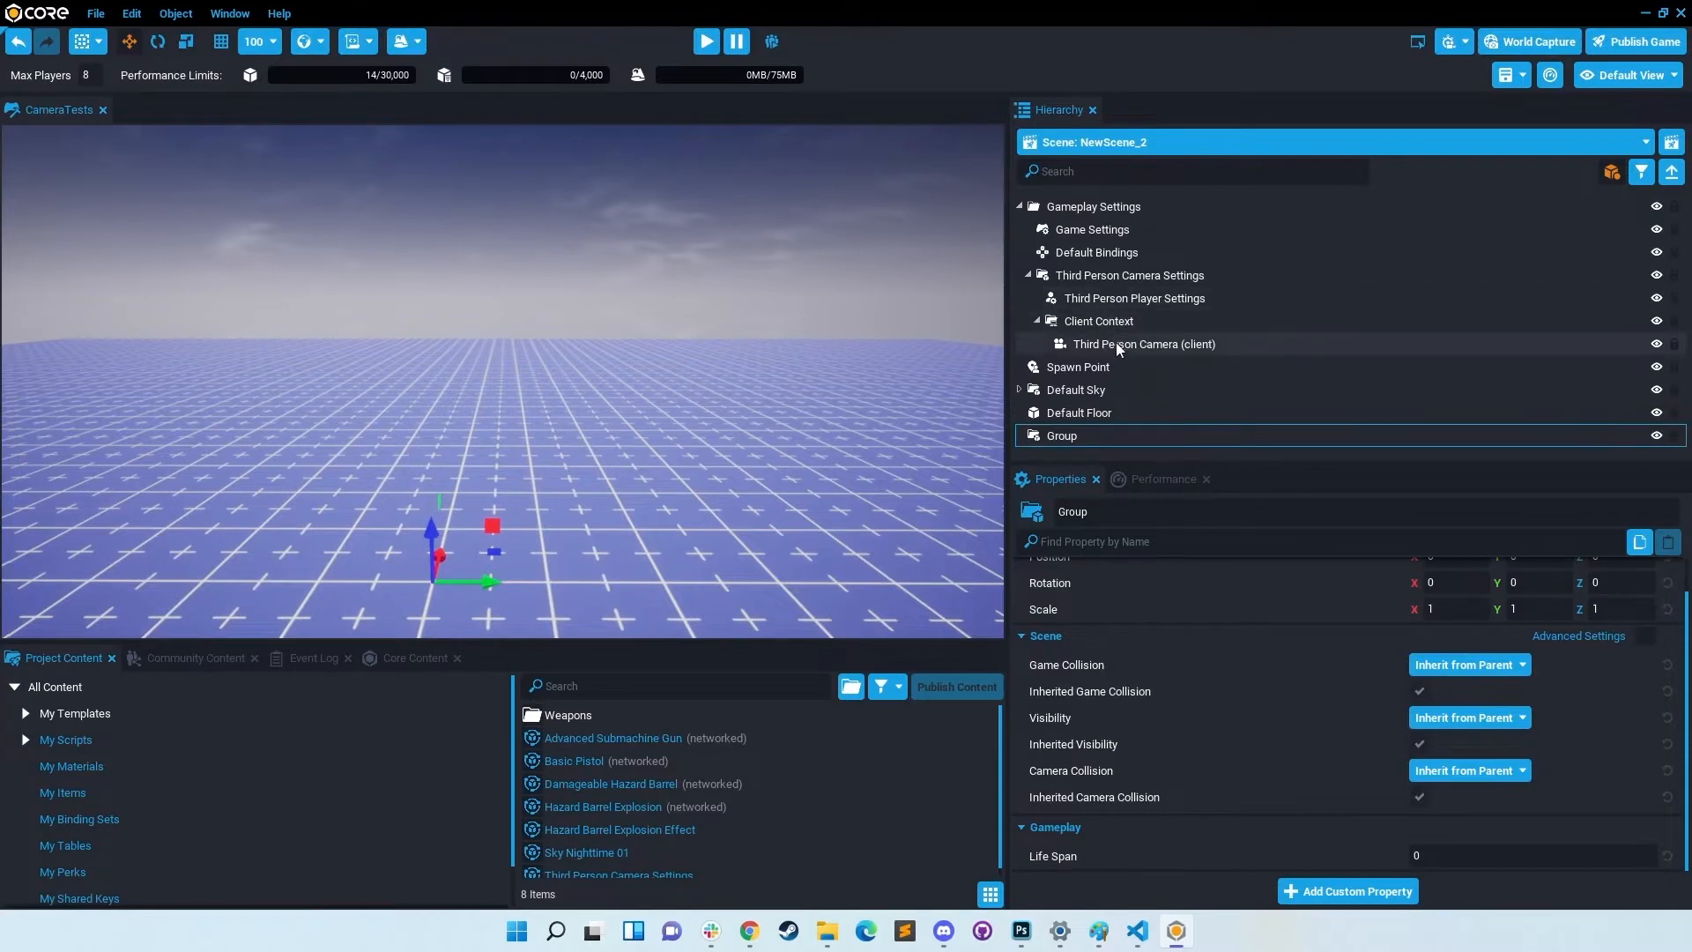
pyautogui.moveTo(1116, 343); pyautogui.dragTo(1114, 874)
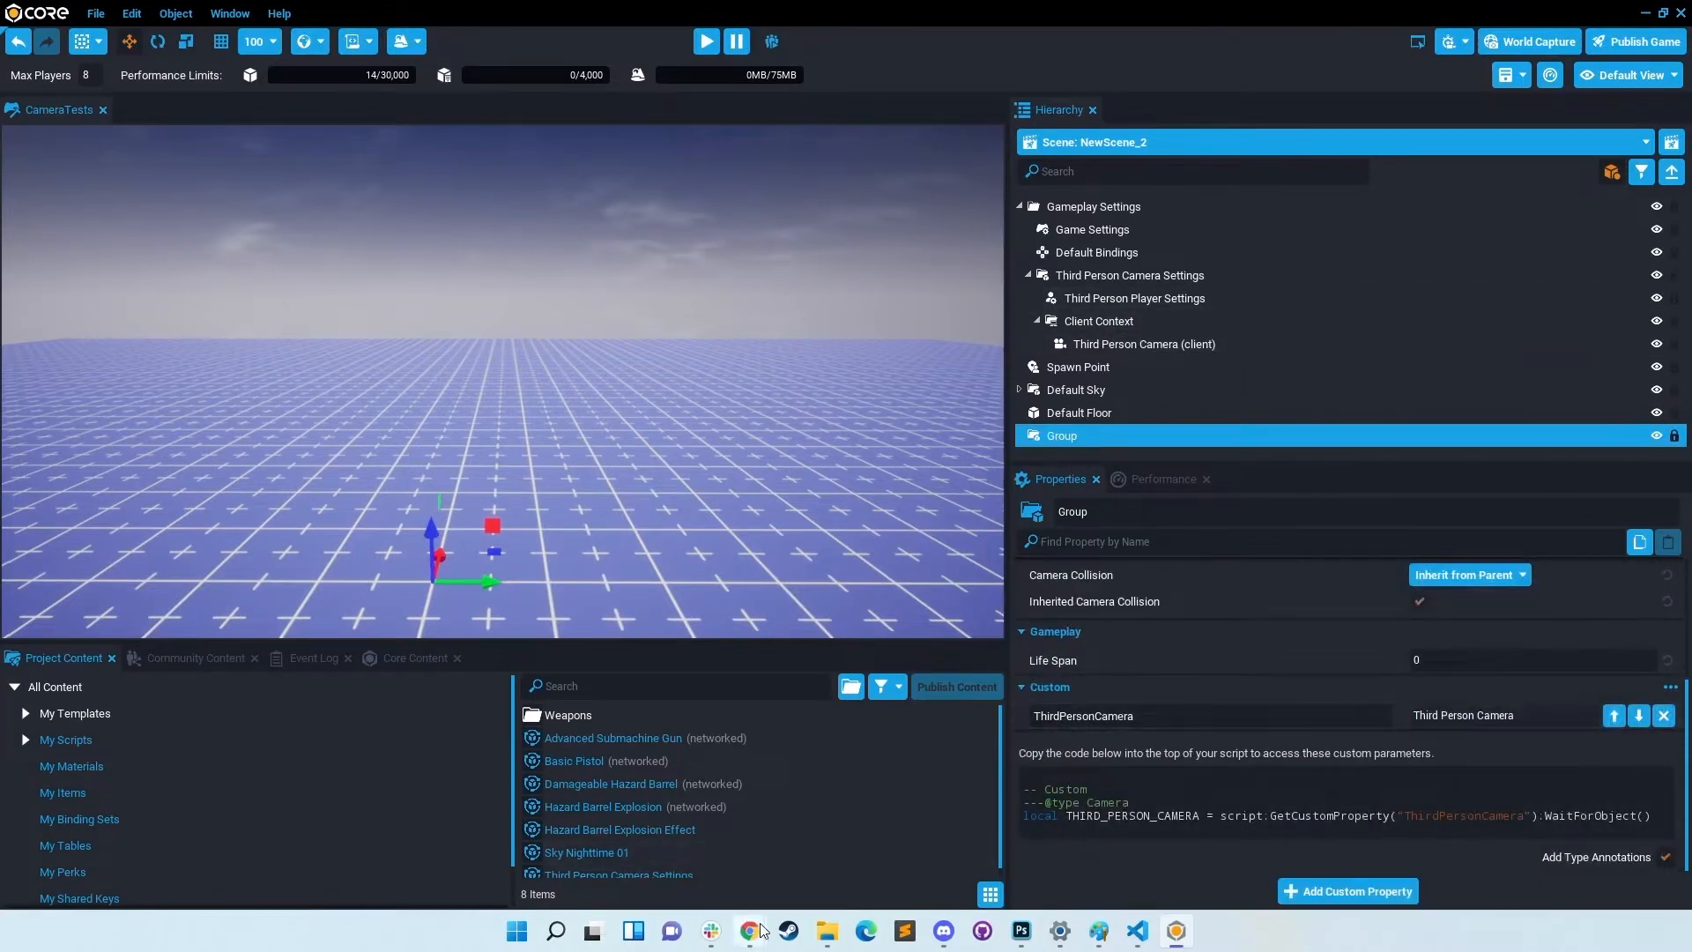
# Step: Switch to the Google Slides presentation and review the Common Confusions note on camera position
pyautogui.moveTo(750, 931)
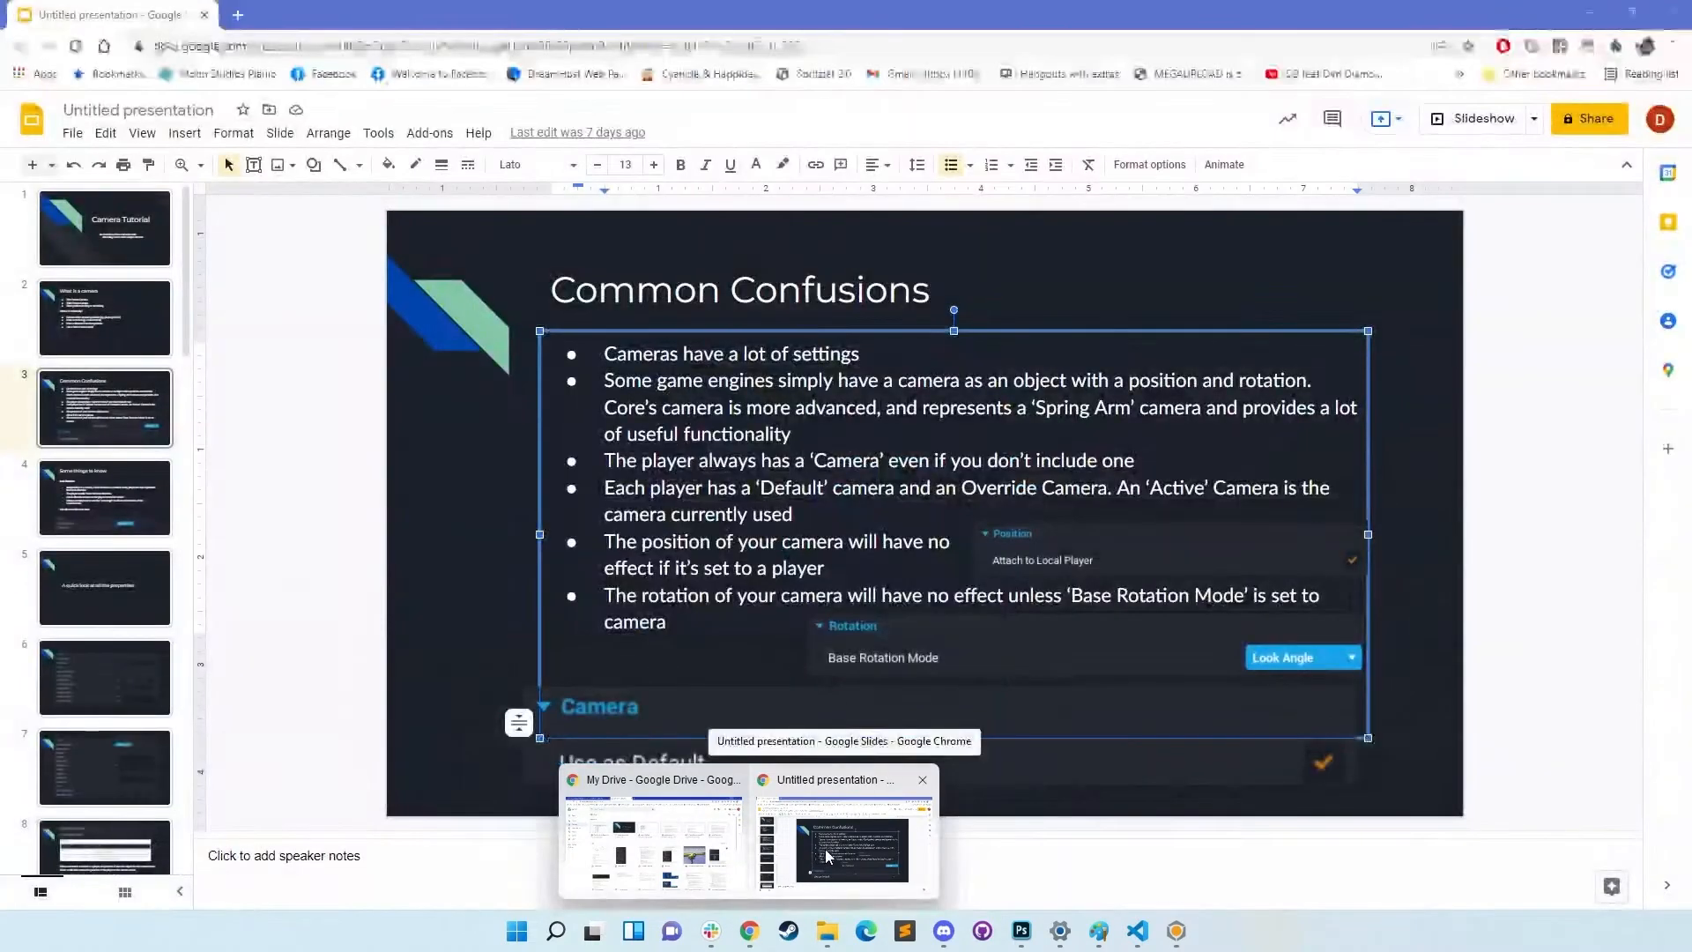
pyautogui.click(825, 849)
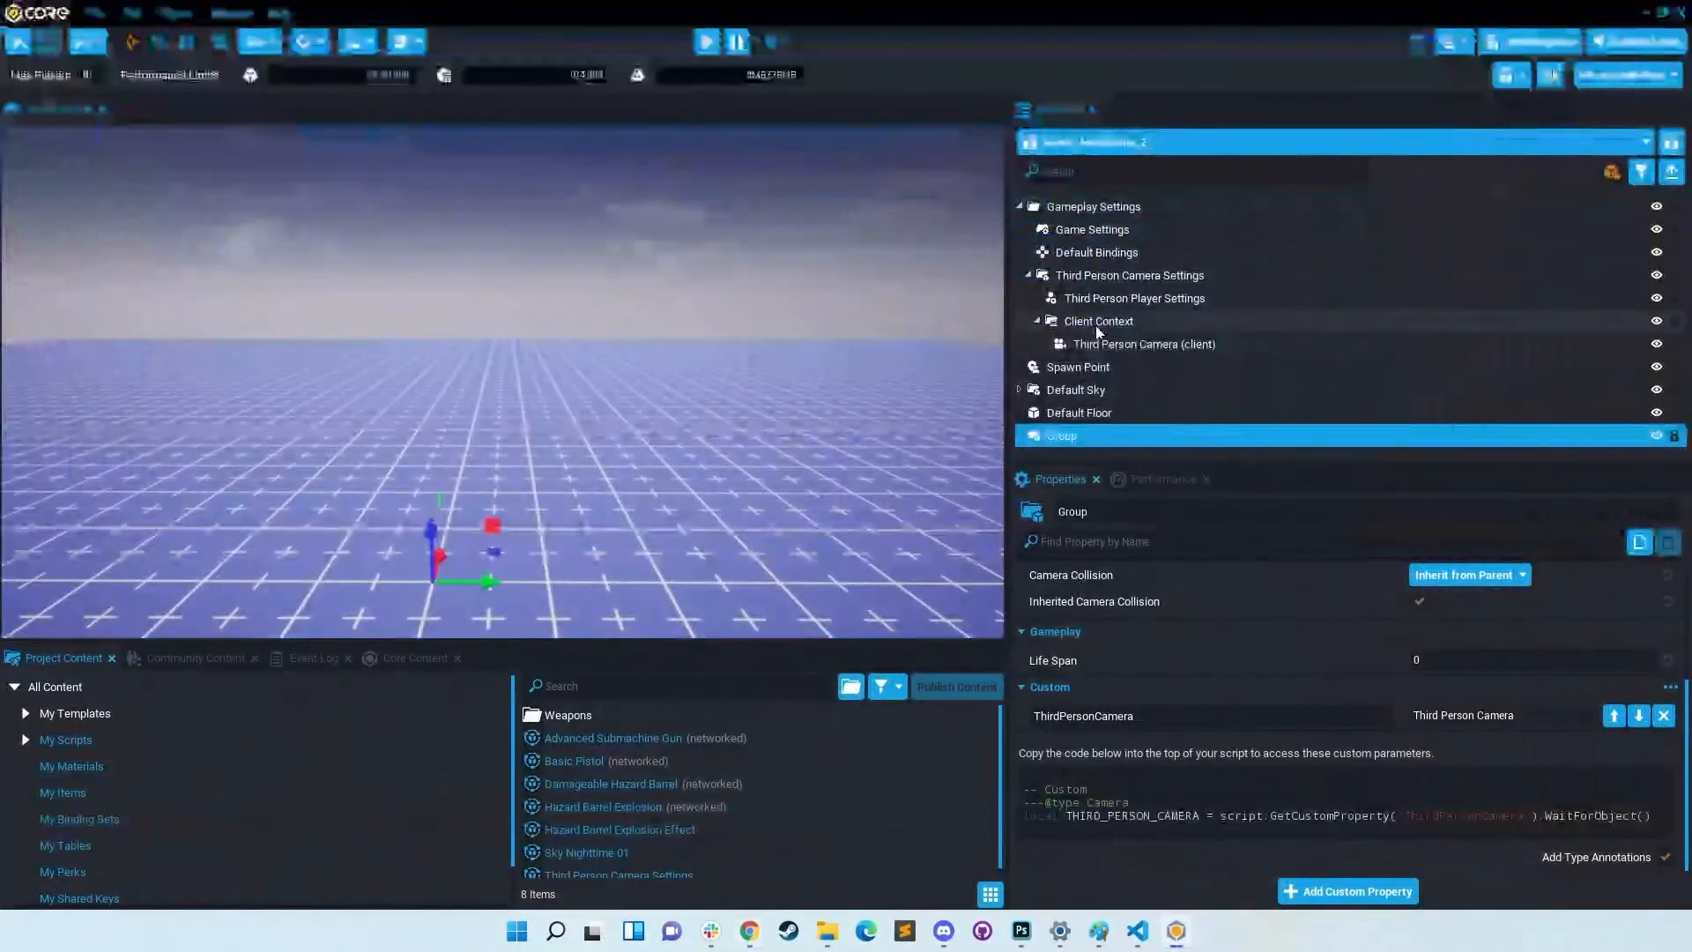
# Step: Return to Core, move the Third Person Camera to the viewport camera using position only, and preview the game
pyautogui.click(1144, 344)
pyautogui.click(1134, 298)
pyautogui.click(1144, 344)
pyautogui.moveTo(467, 377); pyautogui.dragTo(397, 357, button='right')
pyautogui.click(1114, 353)
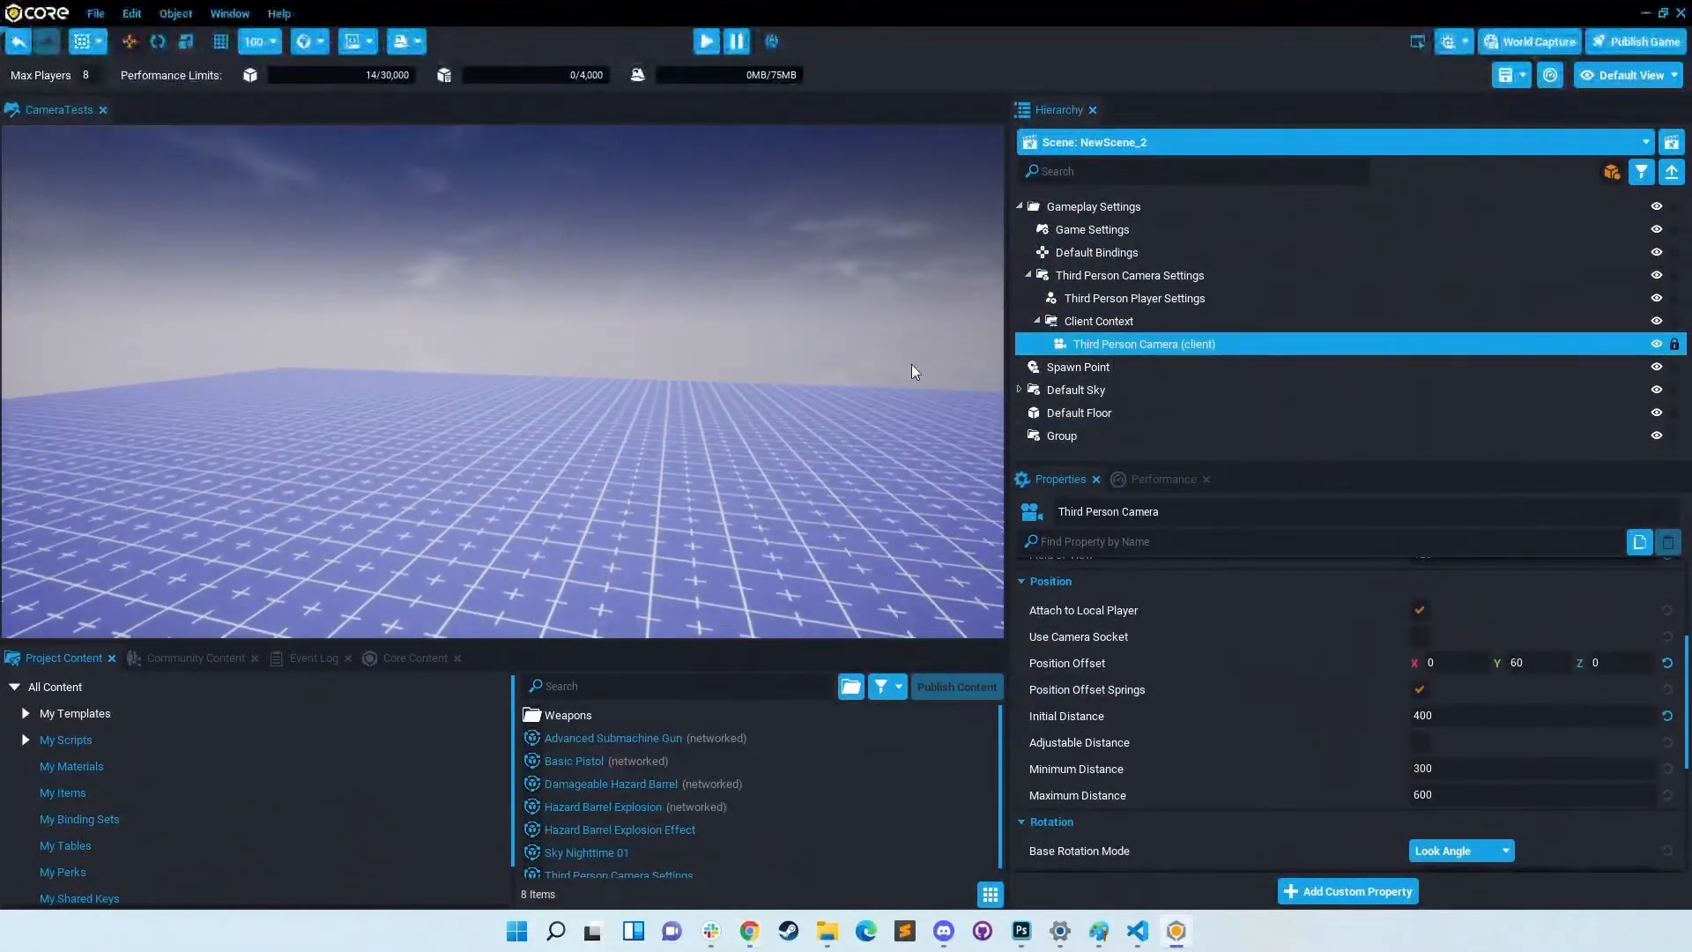
pyautogui.moveTo(636, 482); pyautogui.dragTo(633, 495, button='right')
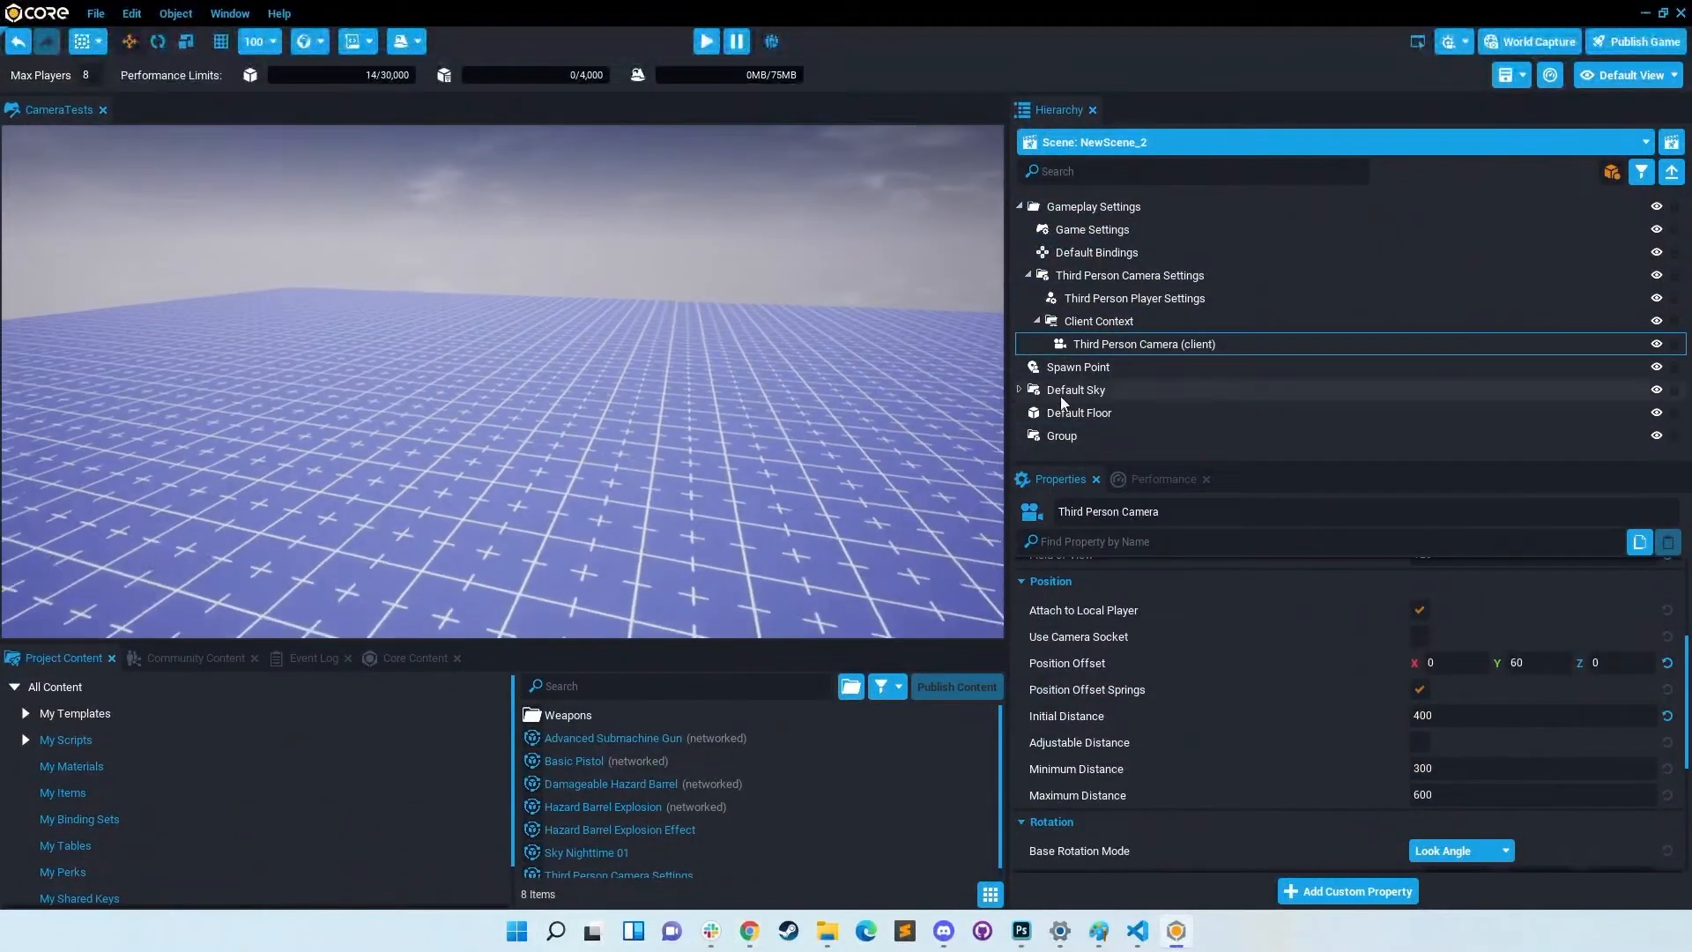
pyautogui.moveTo(493, 317); pyautogui.dragTo(448, 398, button='right')
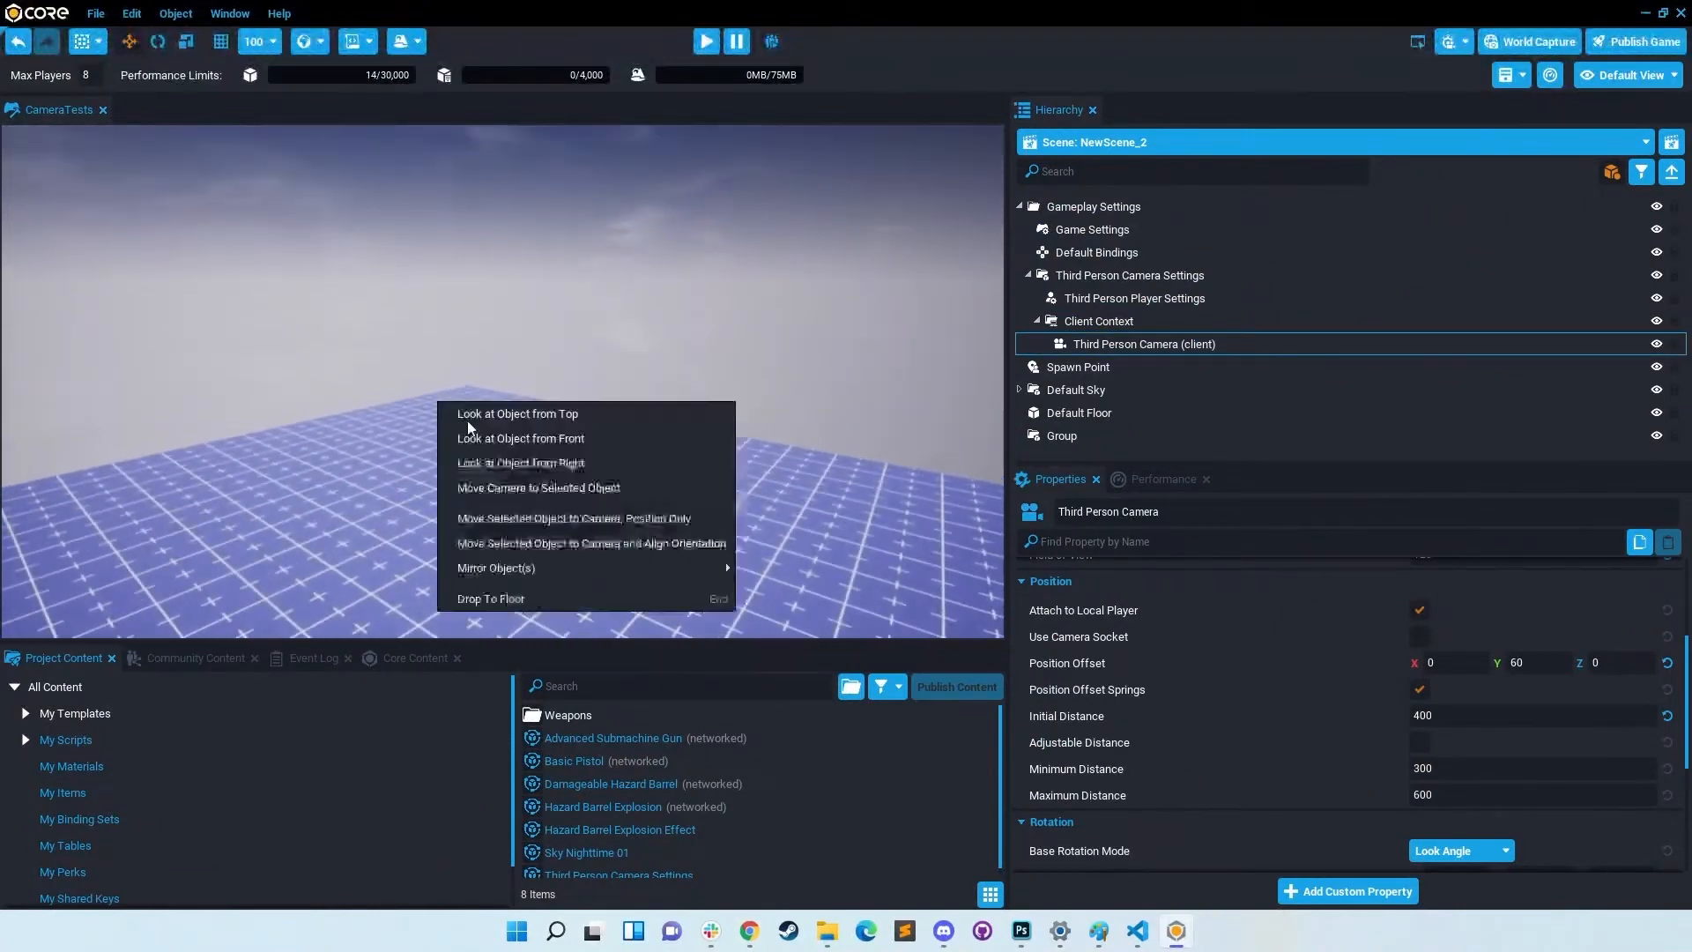
pyautogui.click(554, 515)
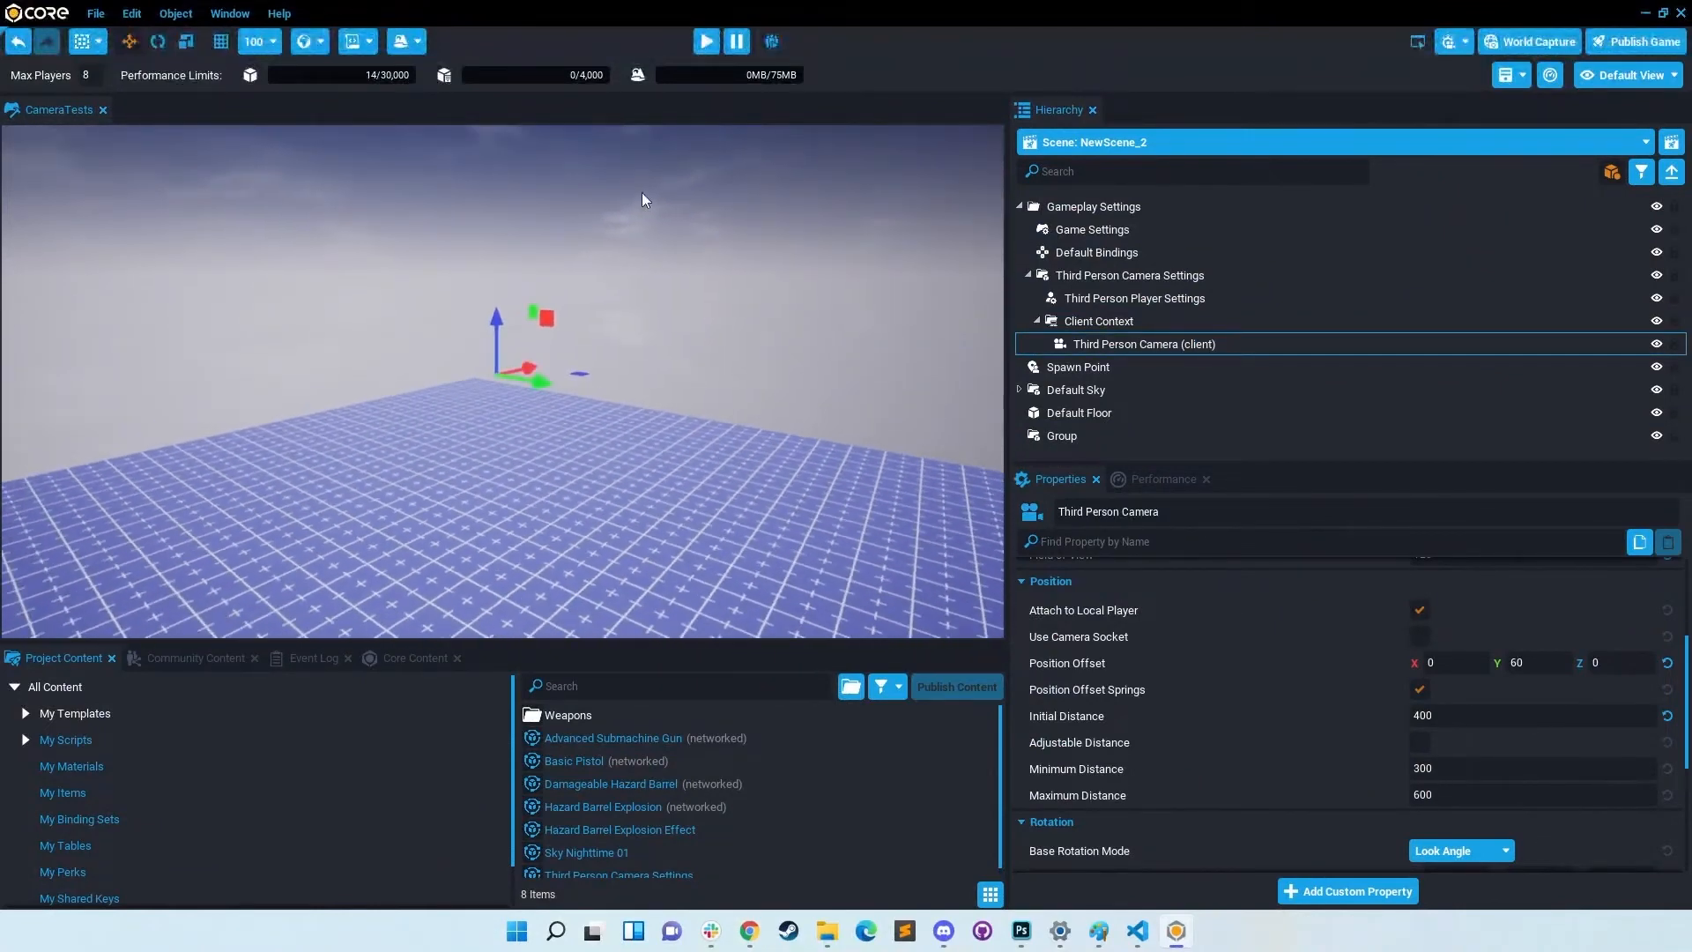
pyautogui.click(706, 41)
pyautogui.press('Escape')
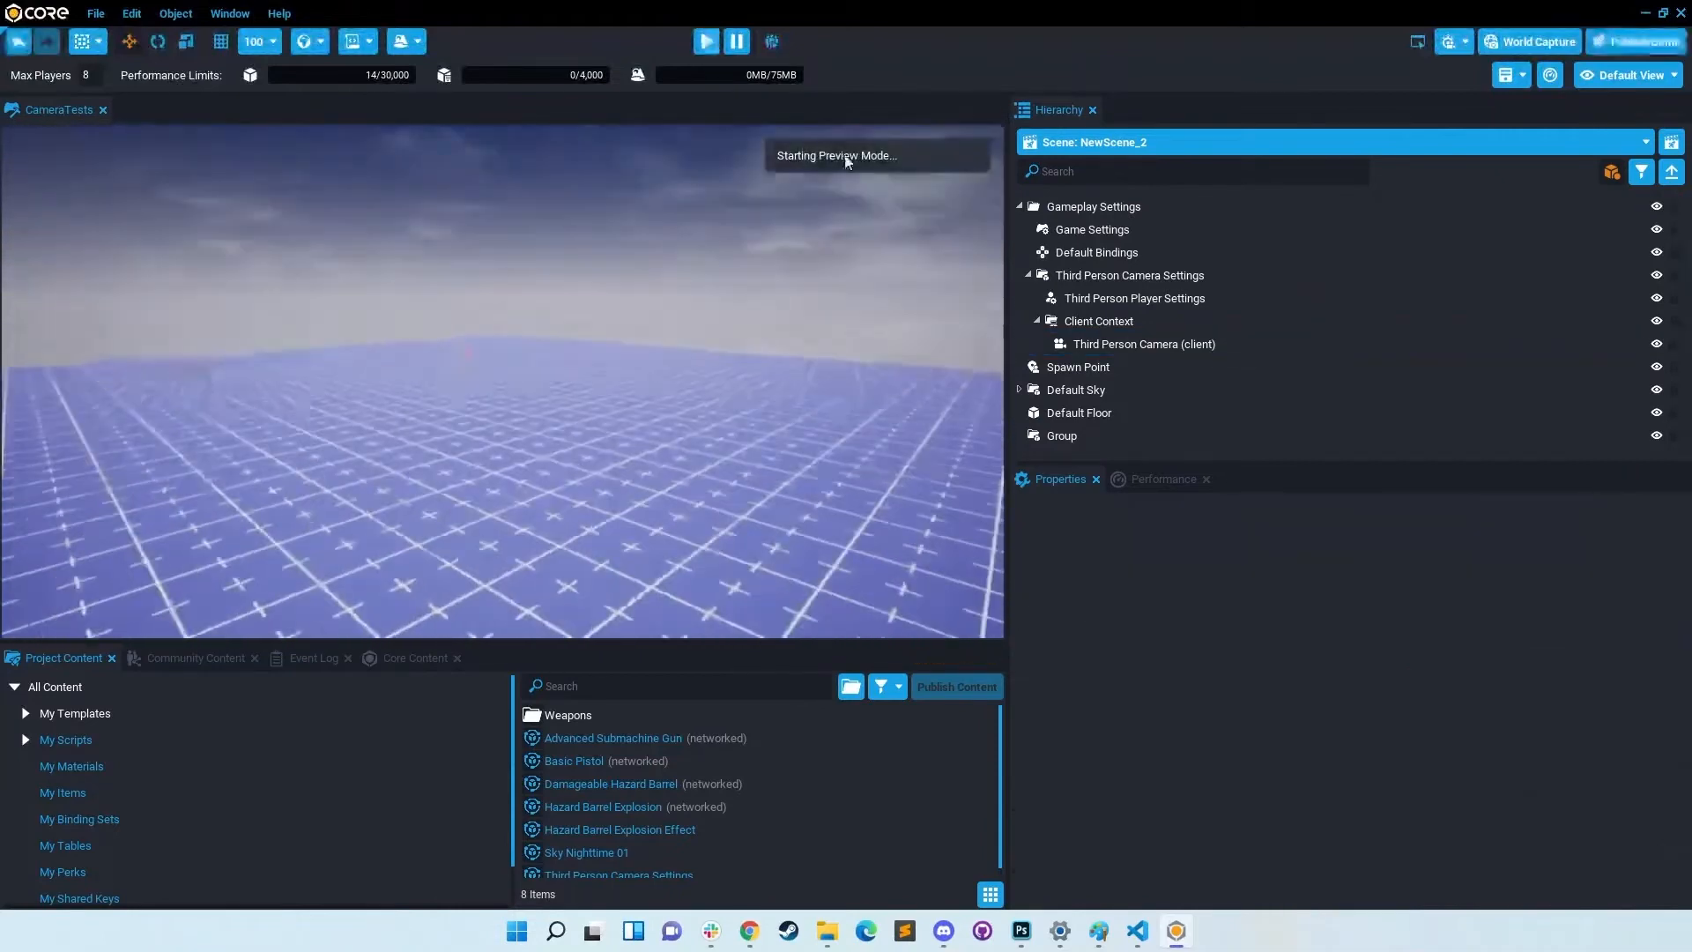
# Step: Turn off Attach to Local Player for the Third Person Camera
pyautogui.click(1094, 345)
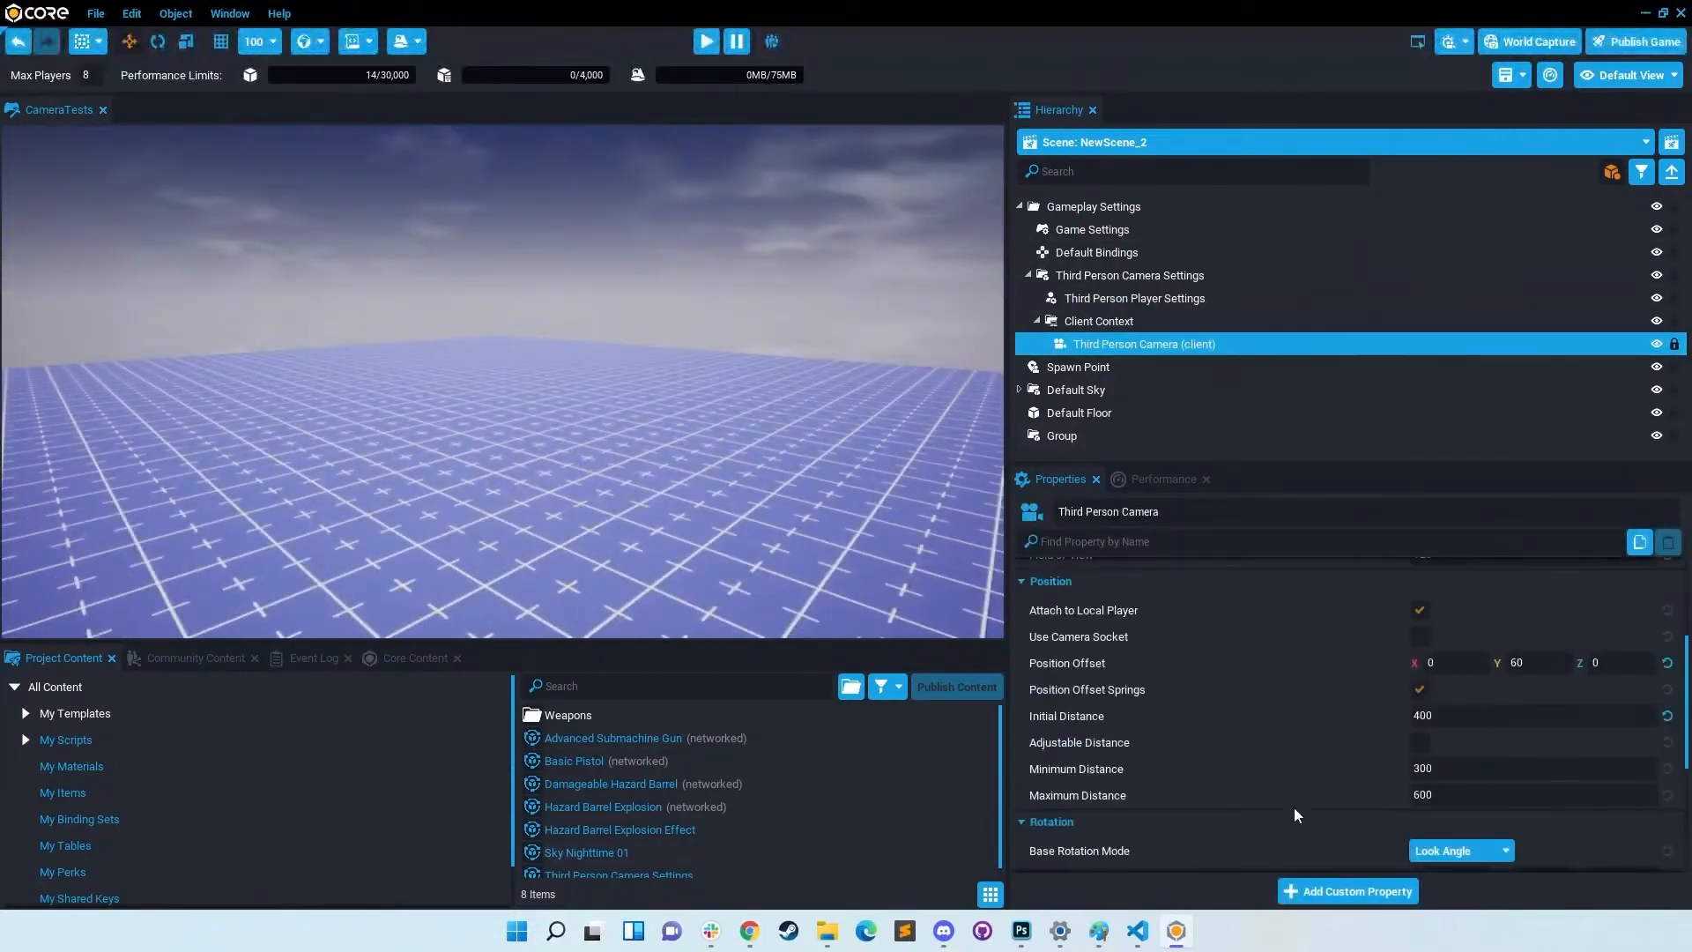
pyautogui.click(1419, 611)
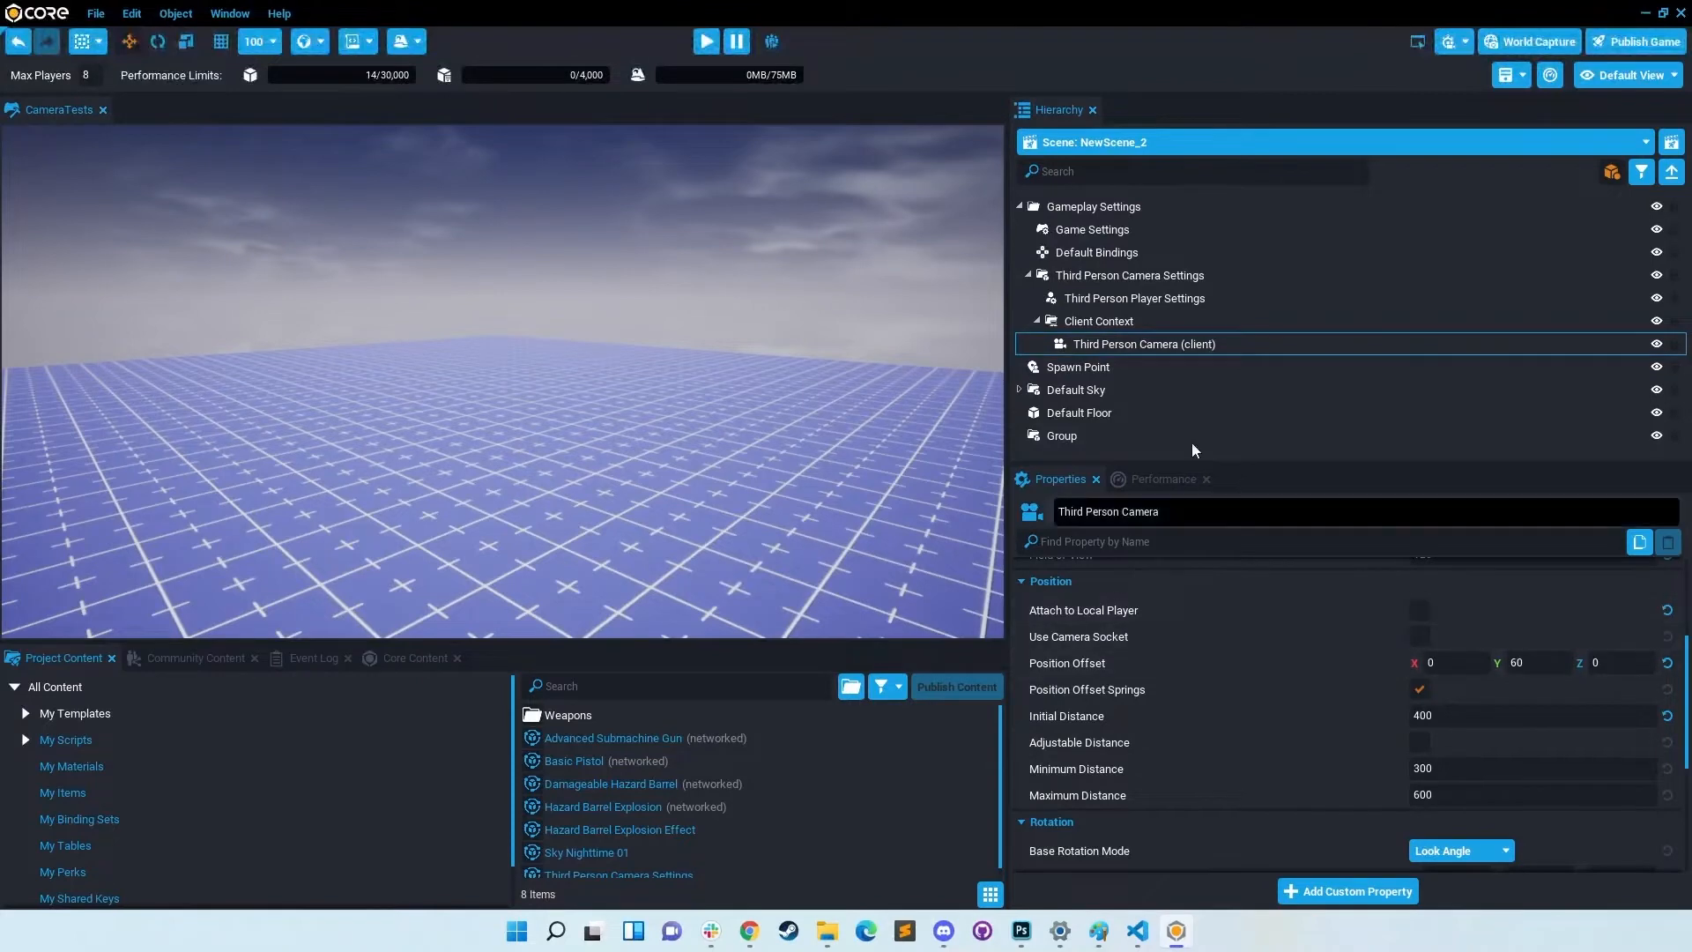
# Step: Place Ball - Volleyball 01 from Core Content's 3D Objects on the floor and scale it up
pyautogui.click(383, 657)
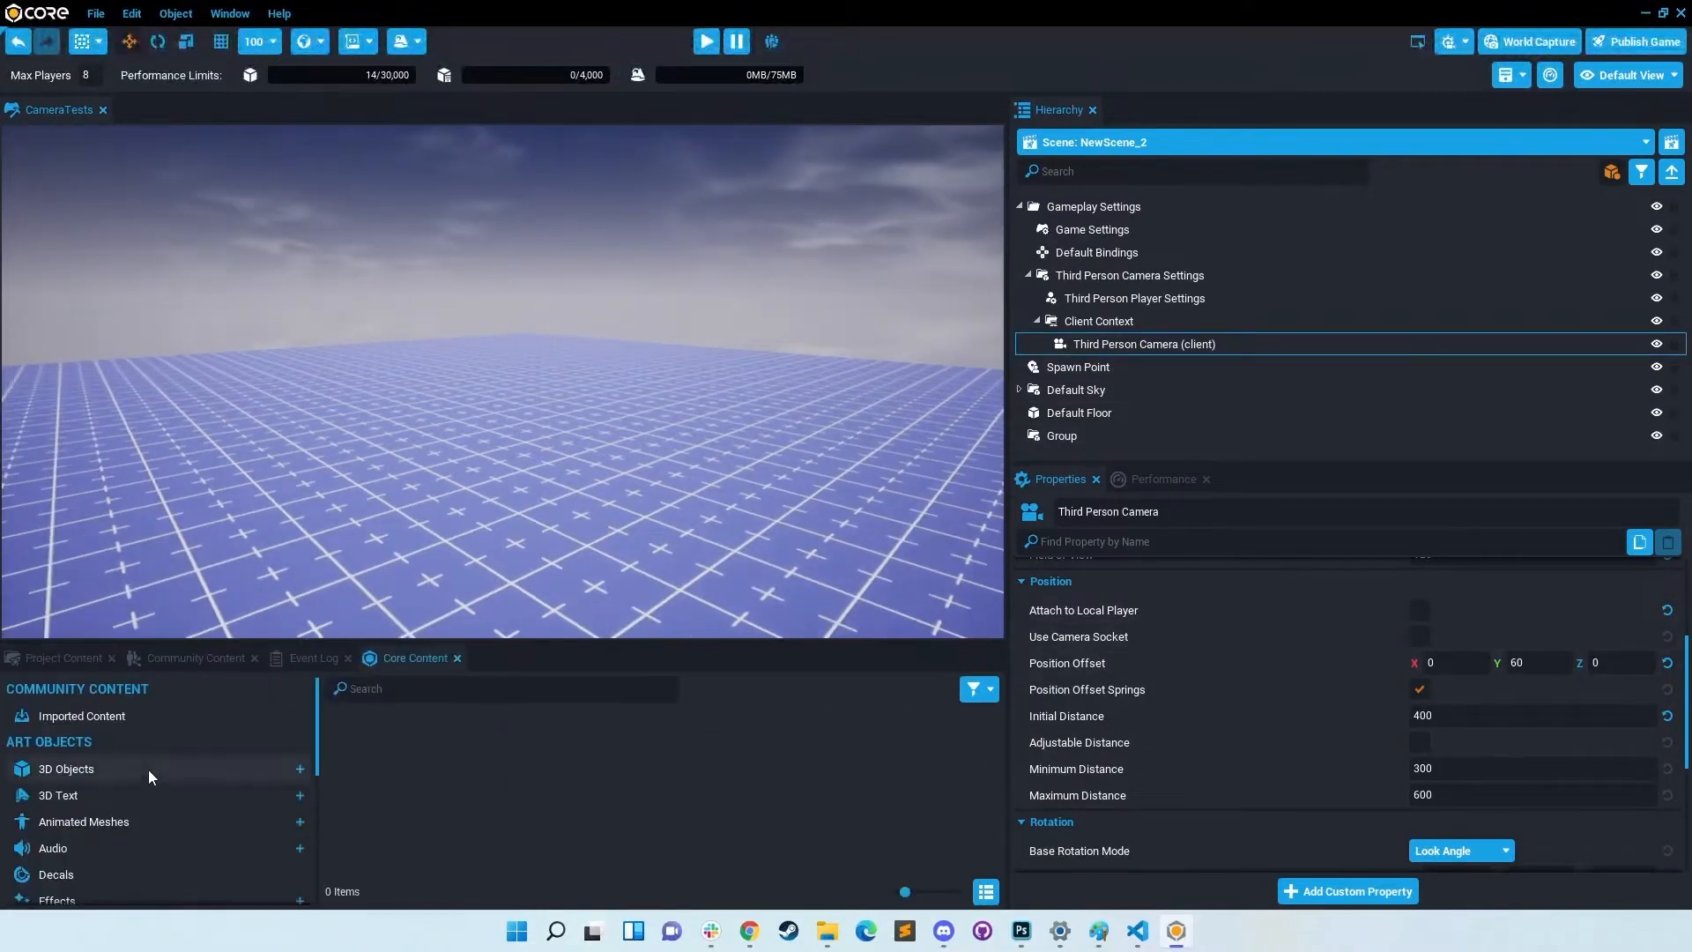
pyautogui.click(148, 770)
pyautogui.scroll(-5, 531, 770)
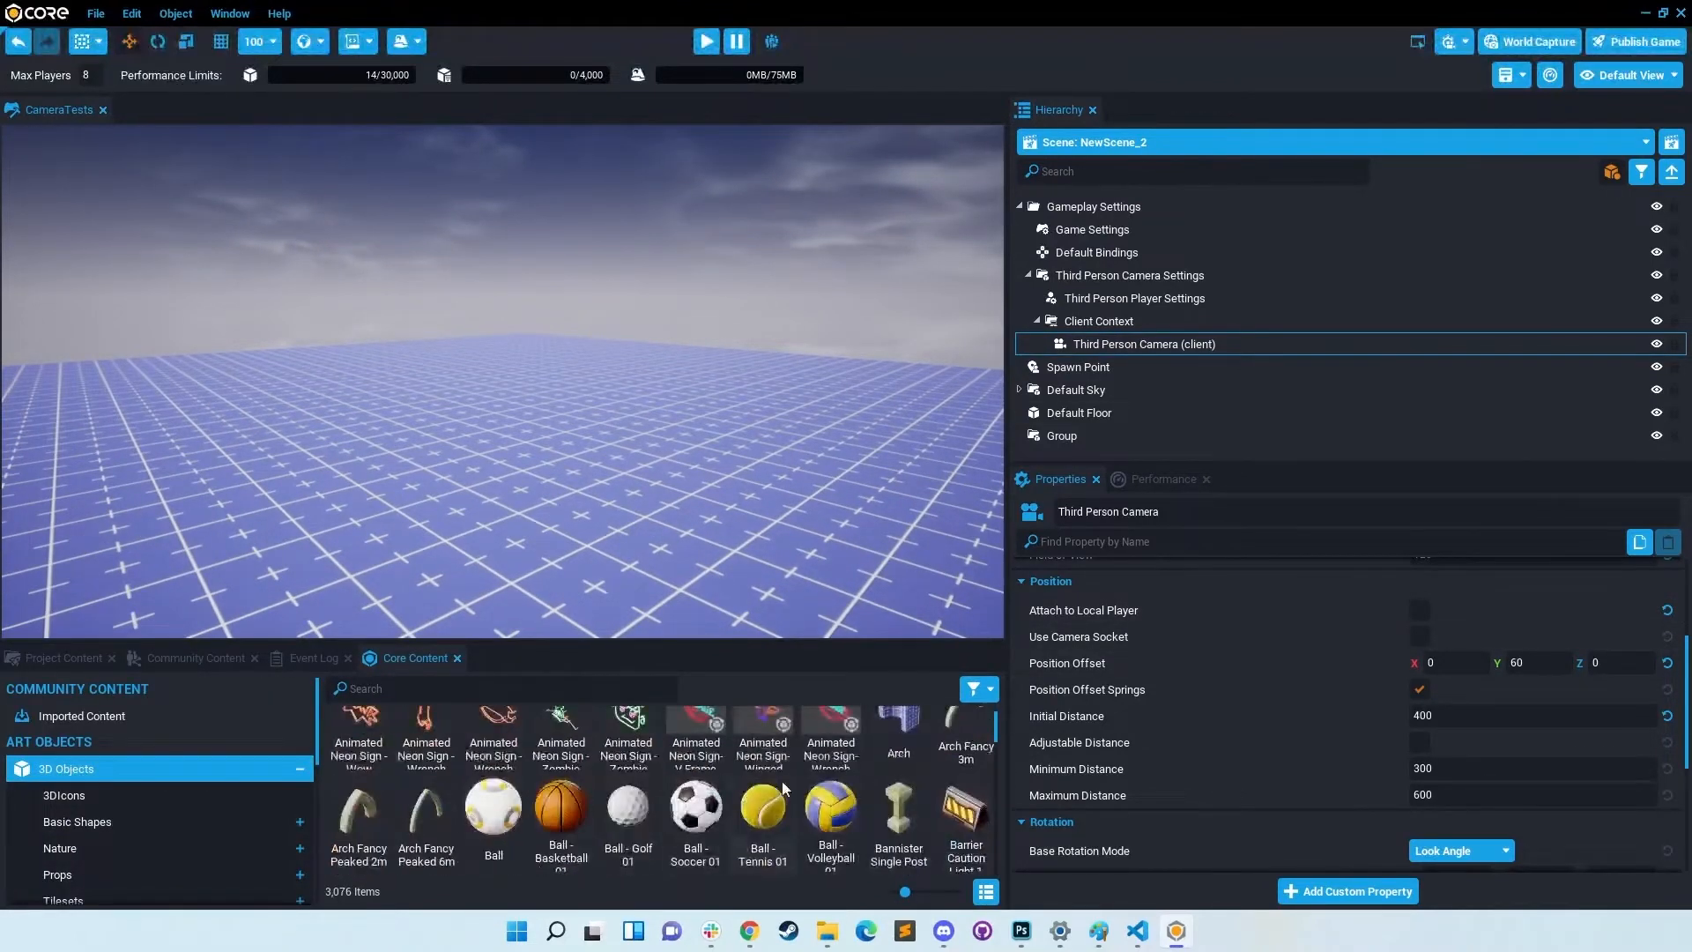
pyautogui.moveTo(821, 770); pyautogui.dragTo(251, 418)
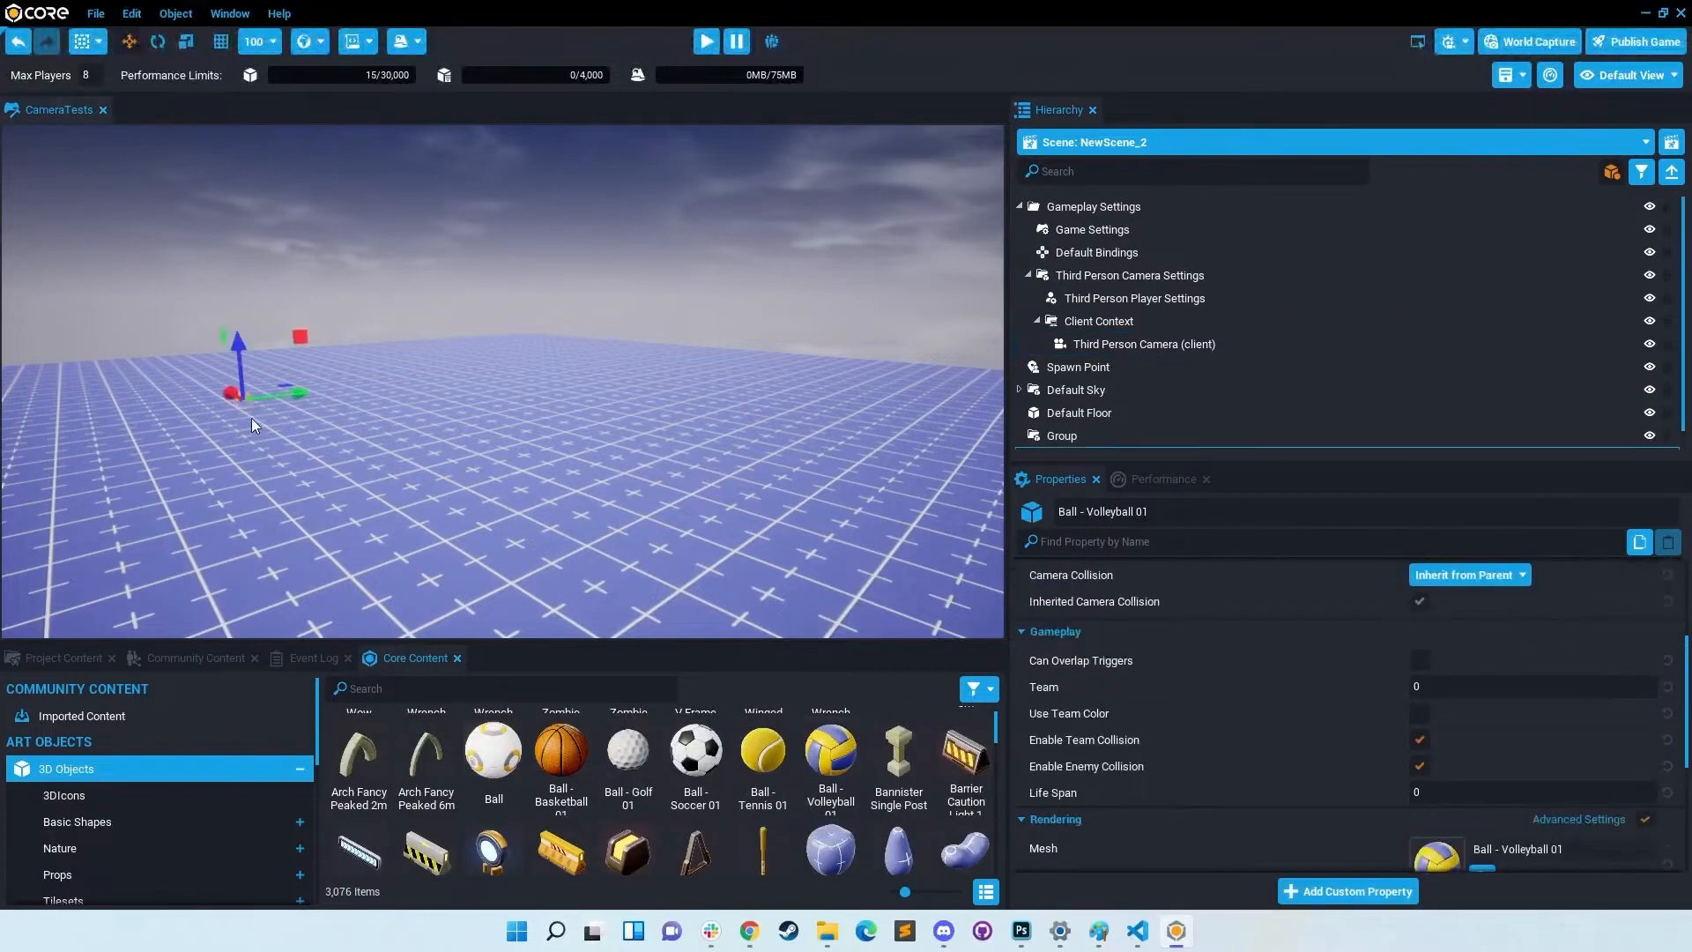
pyautogui.press('f')
pyautogui.moveTo(496, 309); pyautogui.dragTo(768, 205)
pyautogui.press('e')
pyautogui.press('r')
# Step: Frame the volleyball, then move the Third Person Camera to the viewport camera and align its orientation
pyautogui.moveTo(529, 440); pyautogui.dragTo(490, 494, button='right')
pyautogui.click(1090, 347)
pyautogui.moveTo(484, 282); pyautogui.dragTo(447, 374, button='right')
pyautogui.press('s')
pyautogui.click(1107, 342)
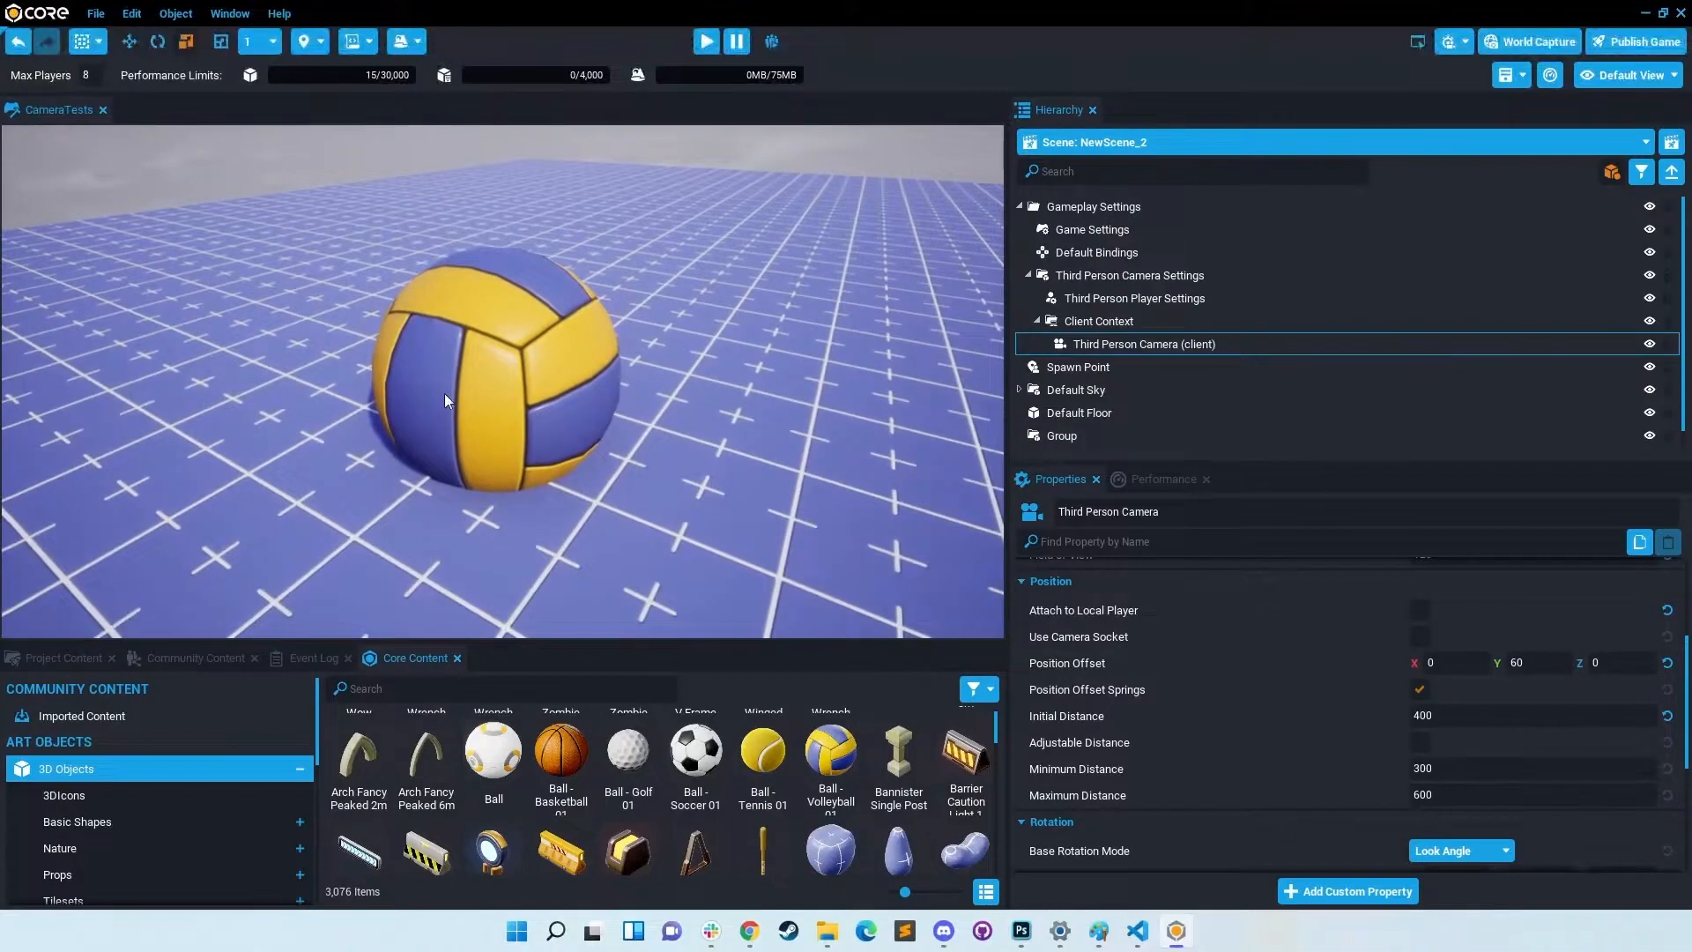
pyautogui.rightClick(319, 314)
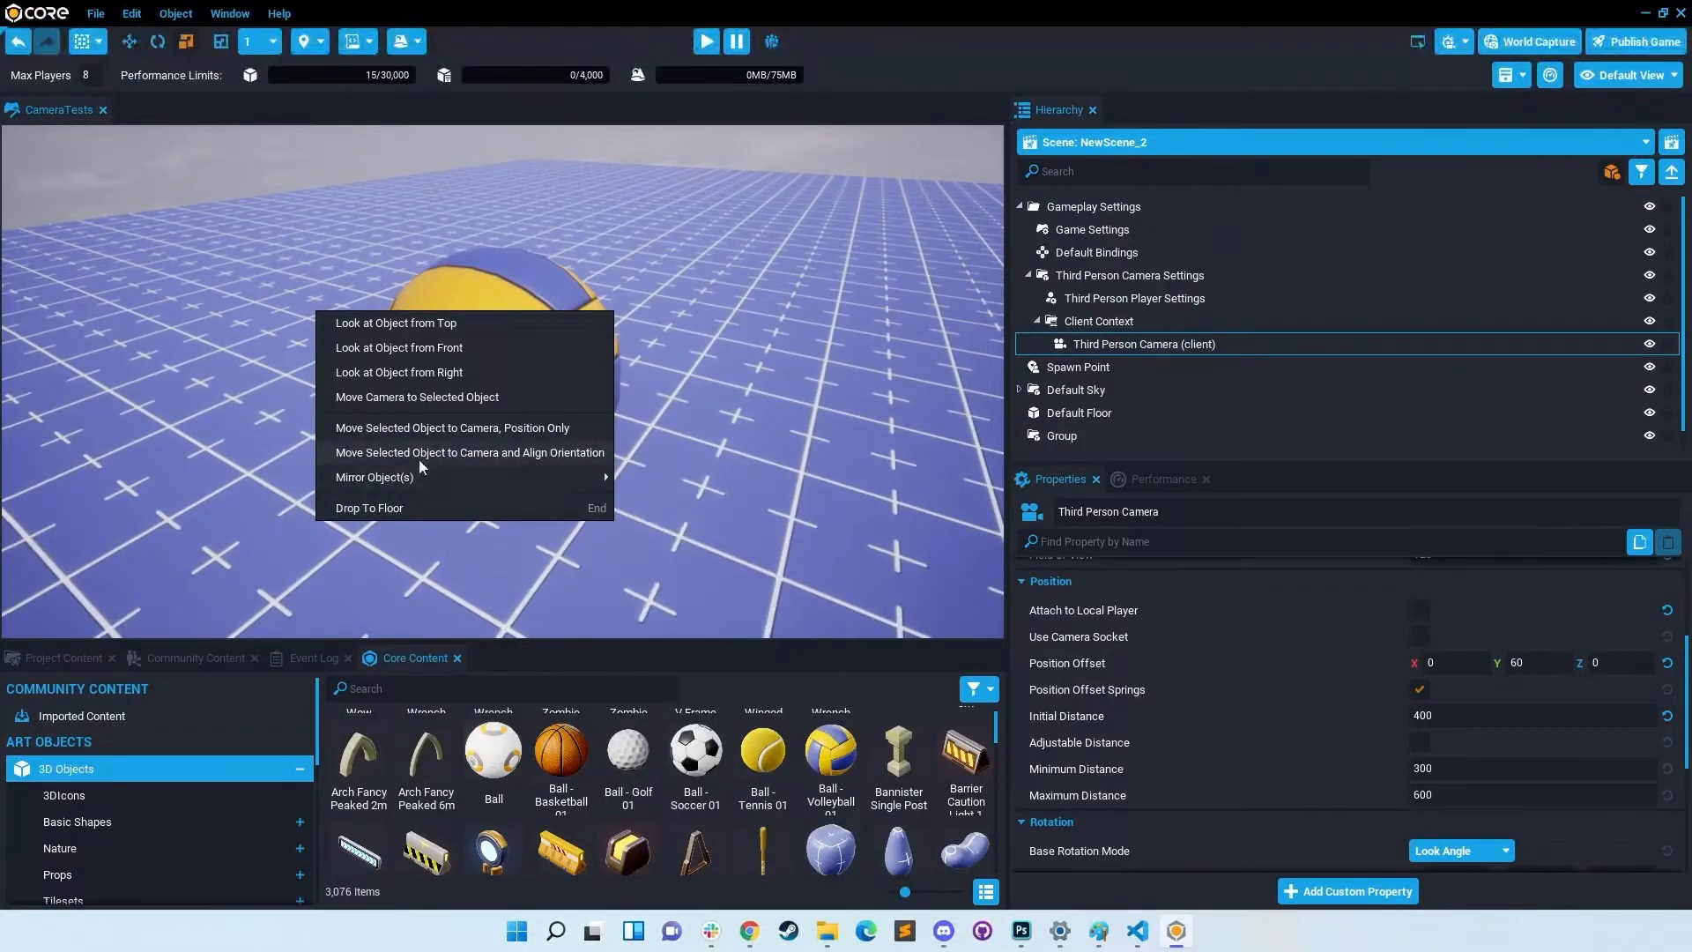
pyautogui.click(484, 455)
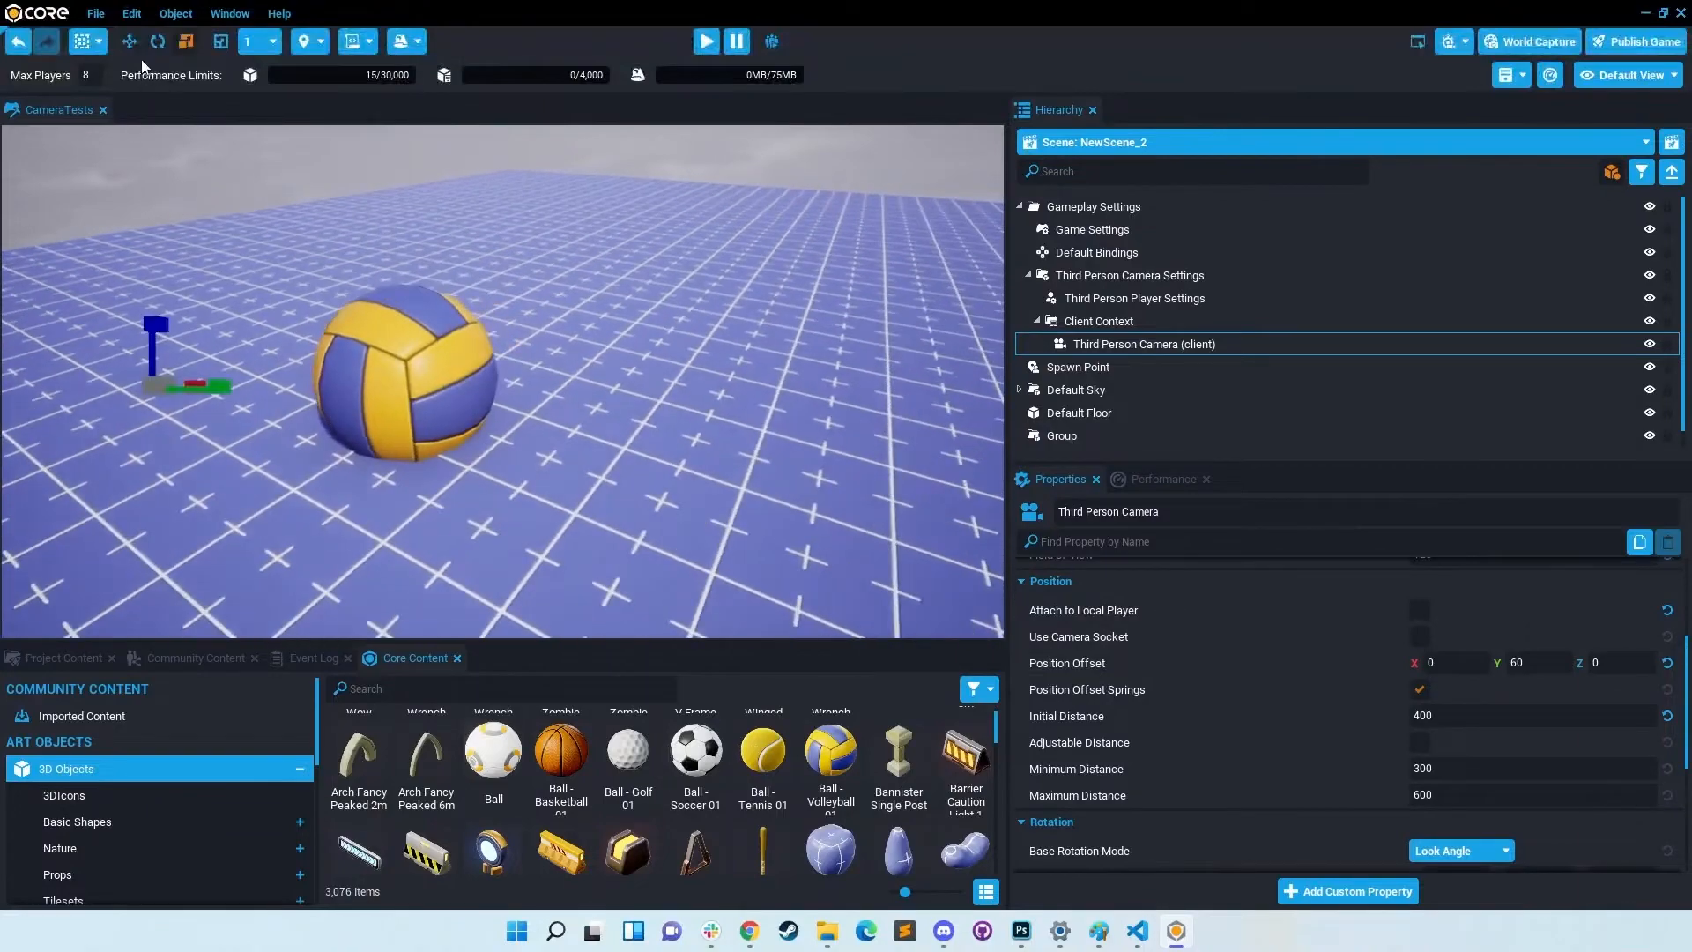
# Step: Switch to the move tool, show the Third Person Camera's indicator in the viewport and preview the game with the detached camera
pyautogui.click(130, 42)
pyautogui.moveTo(401, 251); pyautogui.dragTo(206, 231, button='right')
pyautogui.press('v')
pyautogui.moveTo(416, 363); pyautogui.dragTo(545, 388, button='right')
pyautogui.click(705, 41)
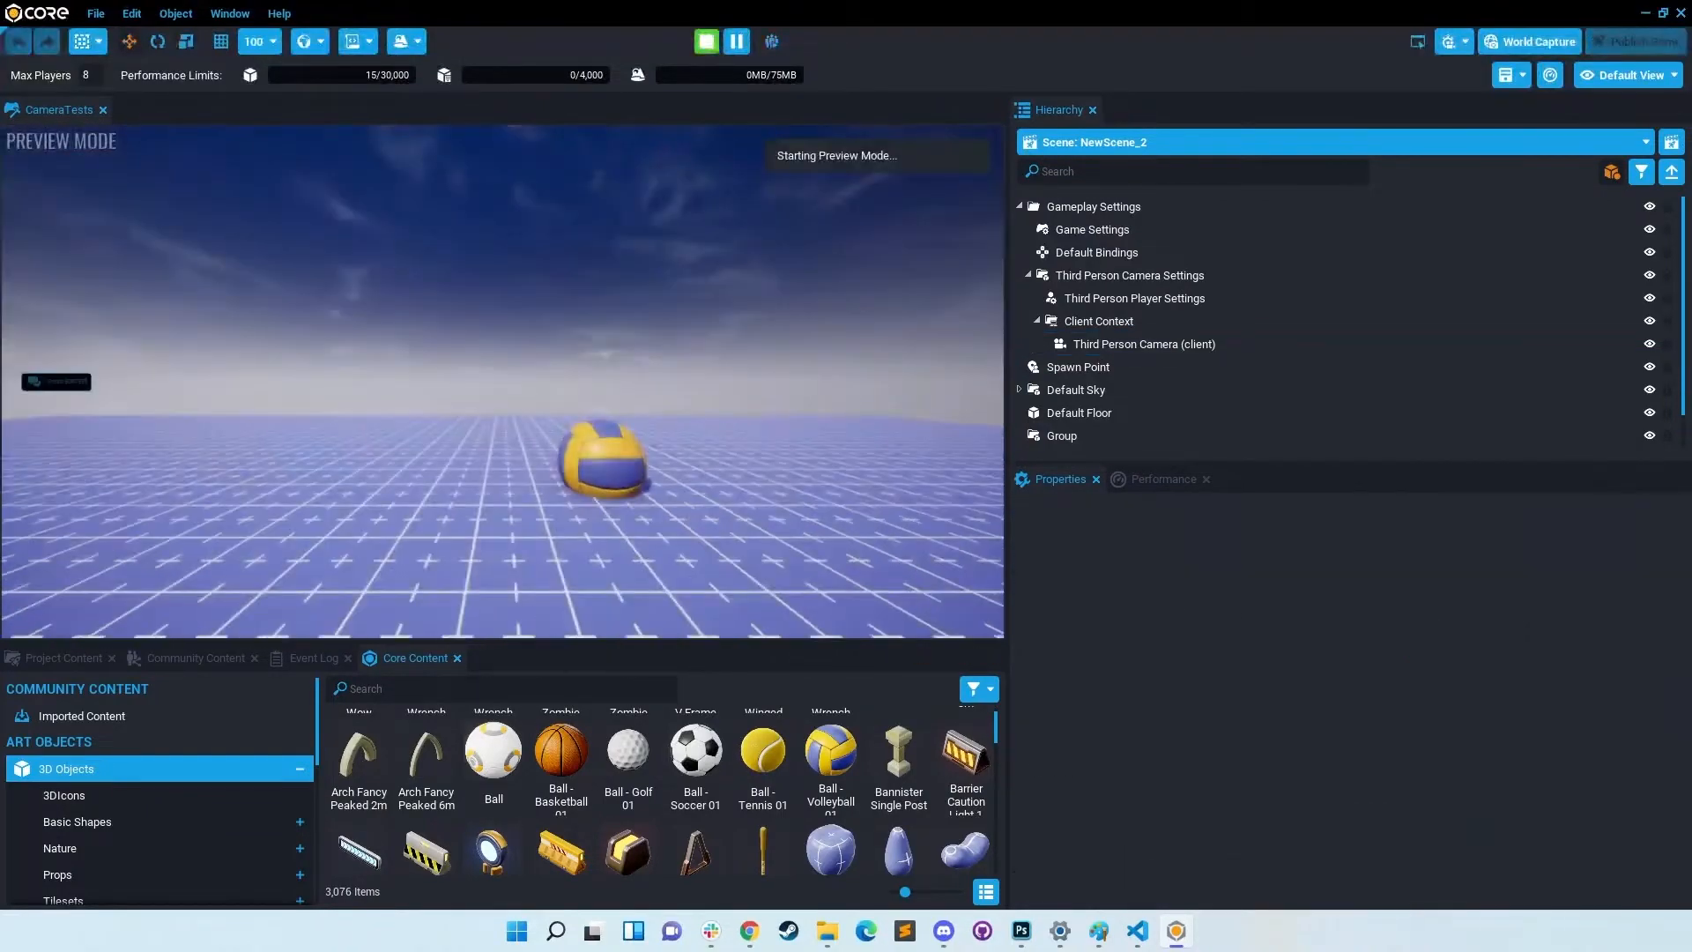
pyautogui.press('Escape')
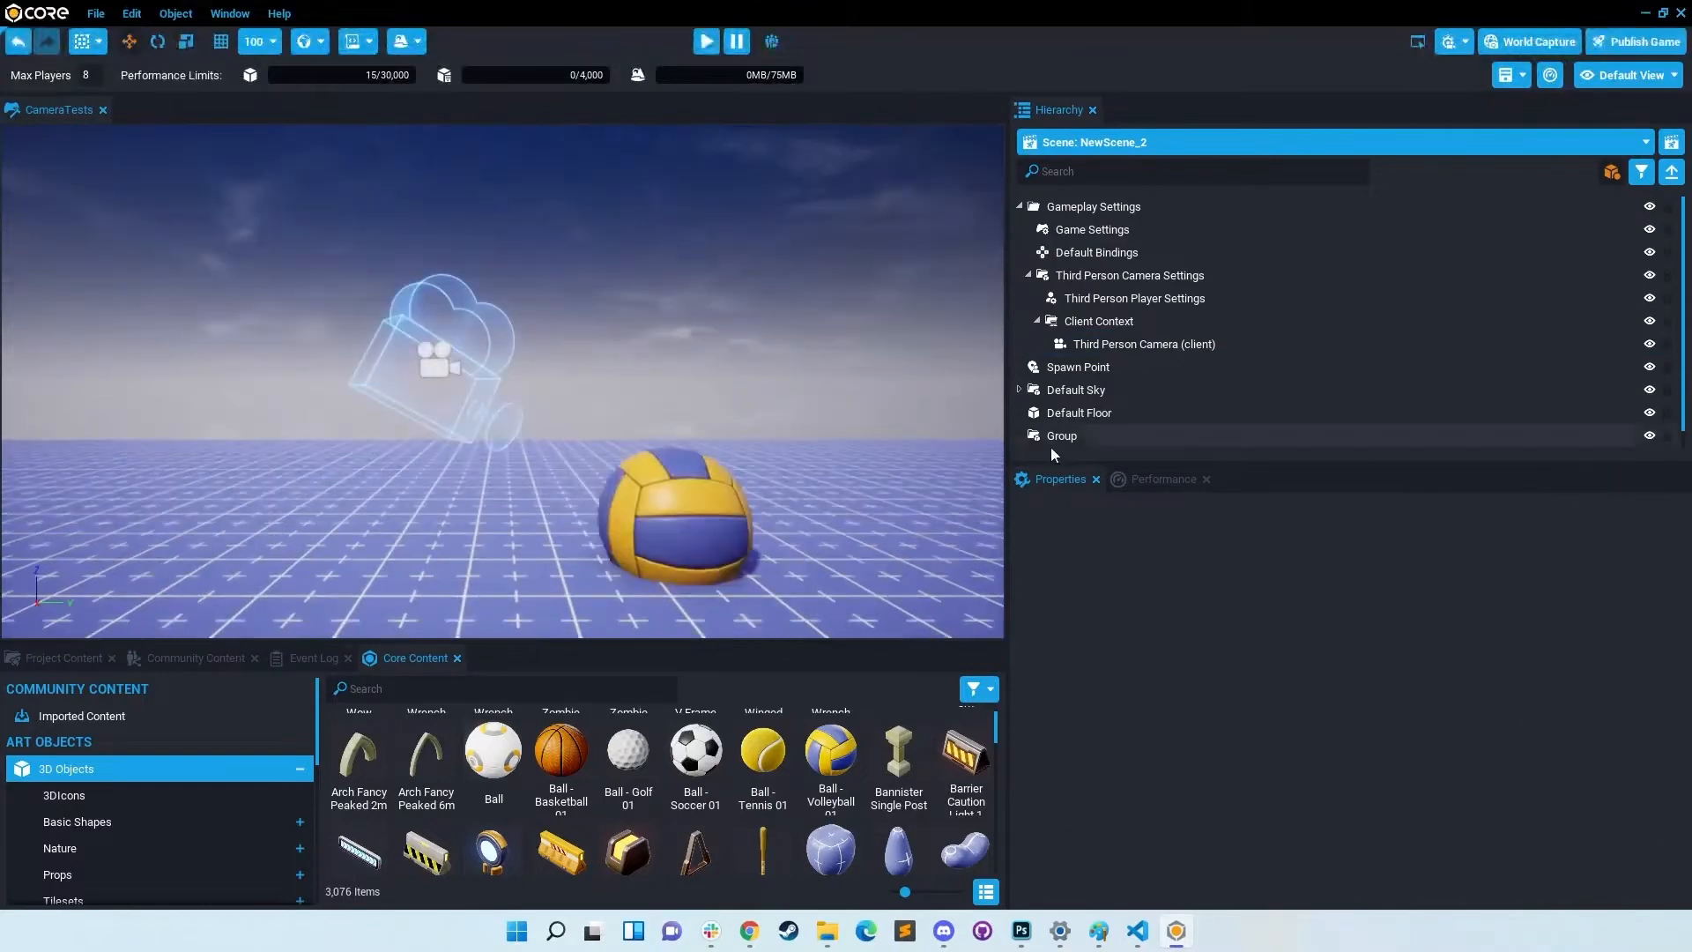
# Step: Set the Third Person Camera's Base Rotation Mode to Camera and briefly preview the game
pyautogui.click(1107, 351)
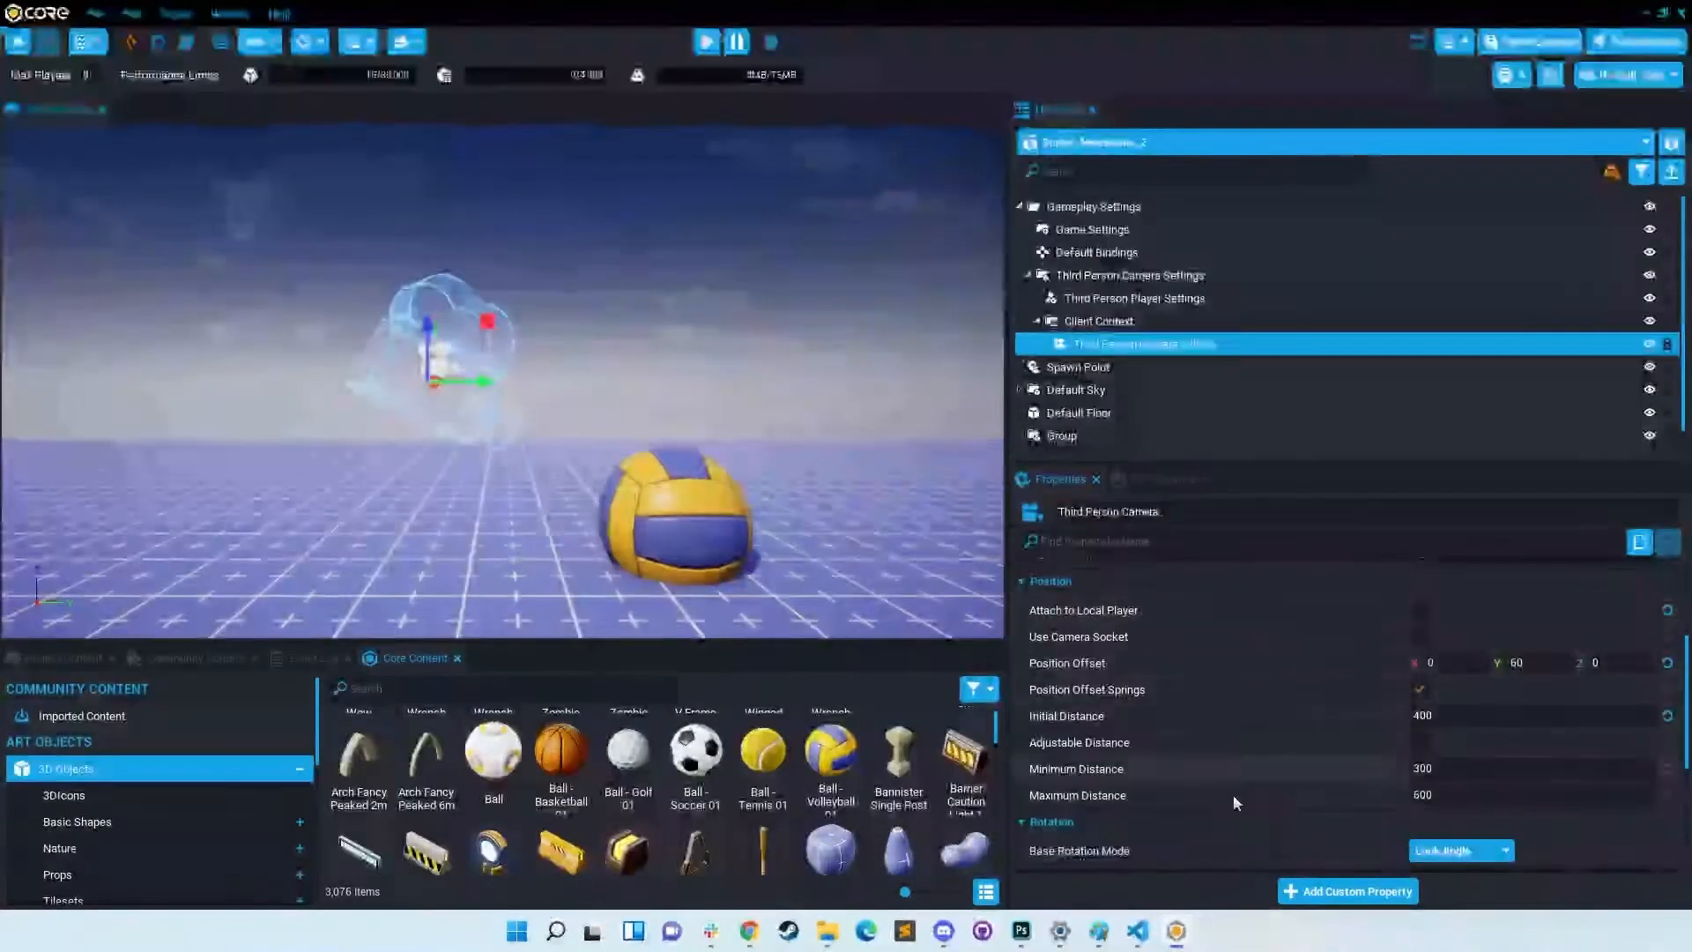
pyautogui.scroll(-3, 1234, 795)
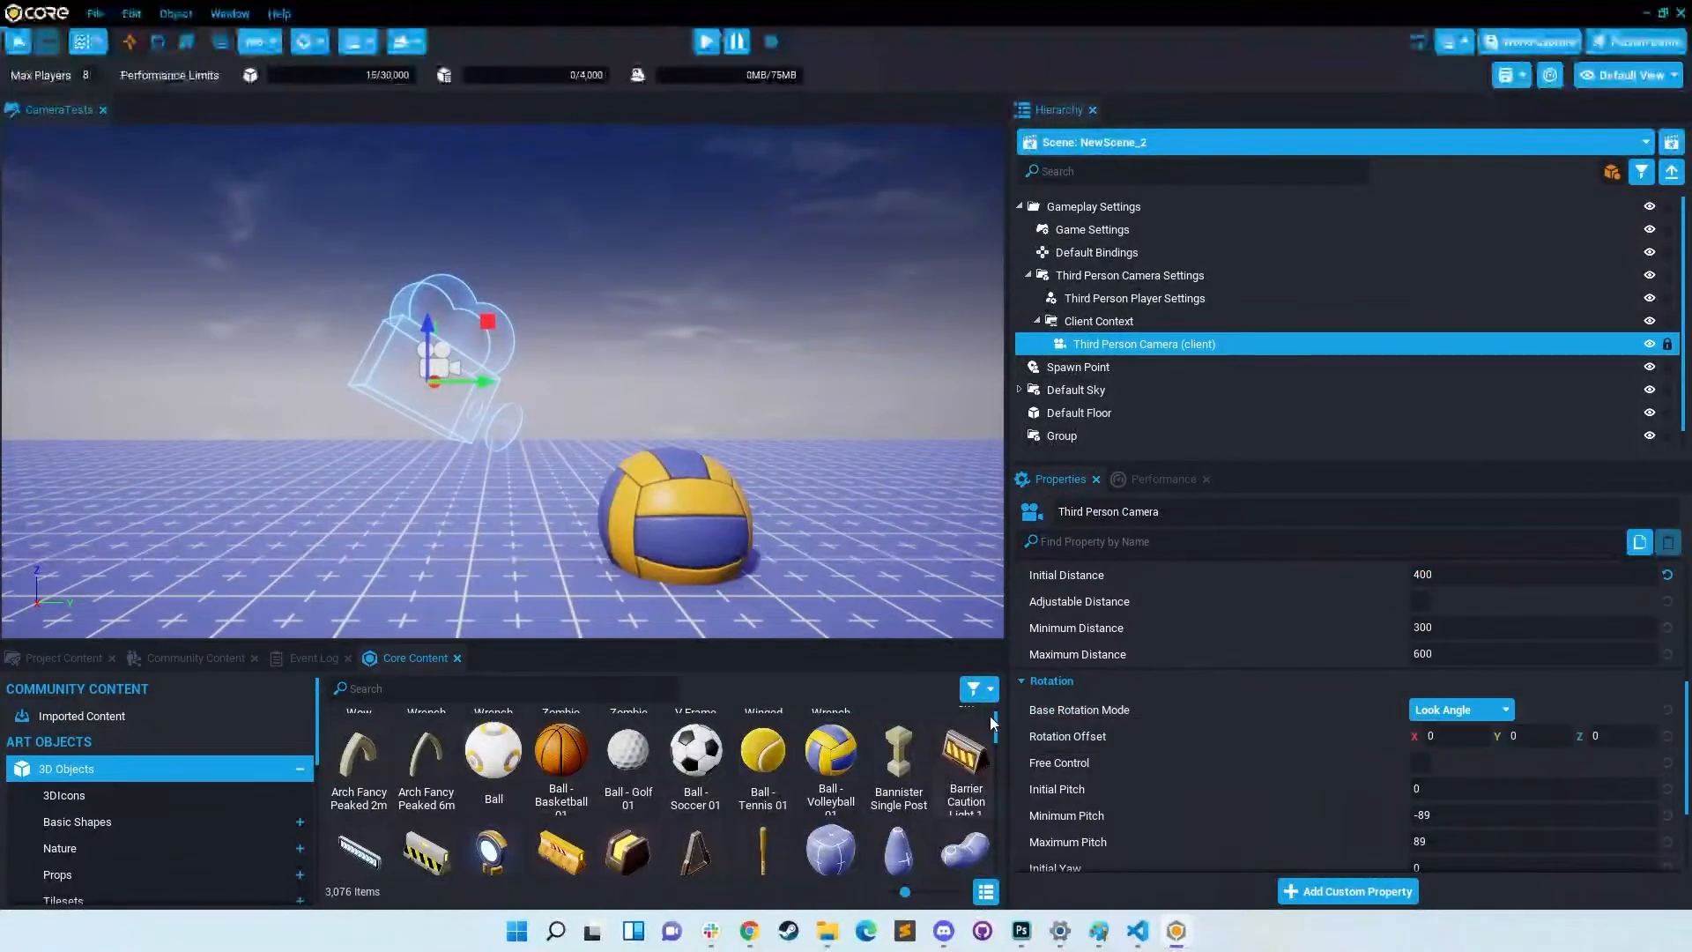
pyautogui.click(1451, 714)
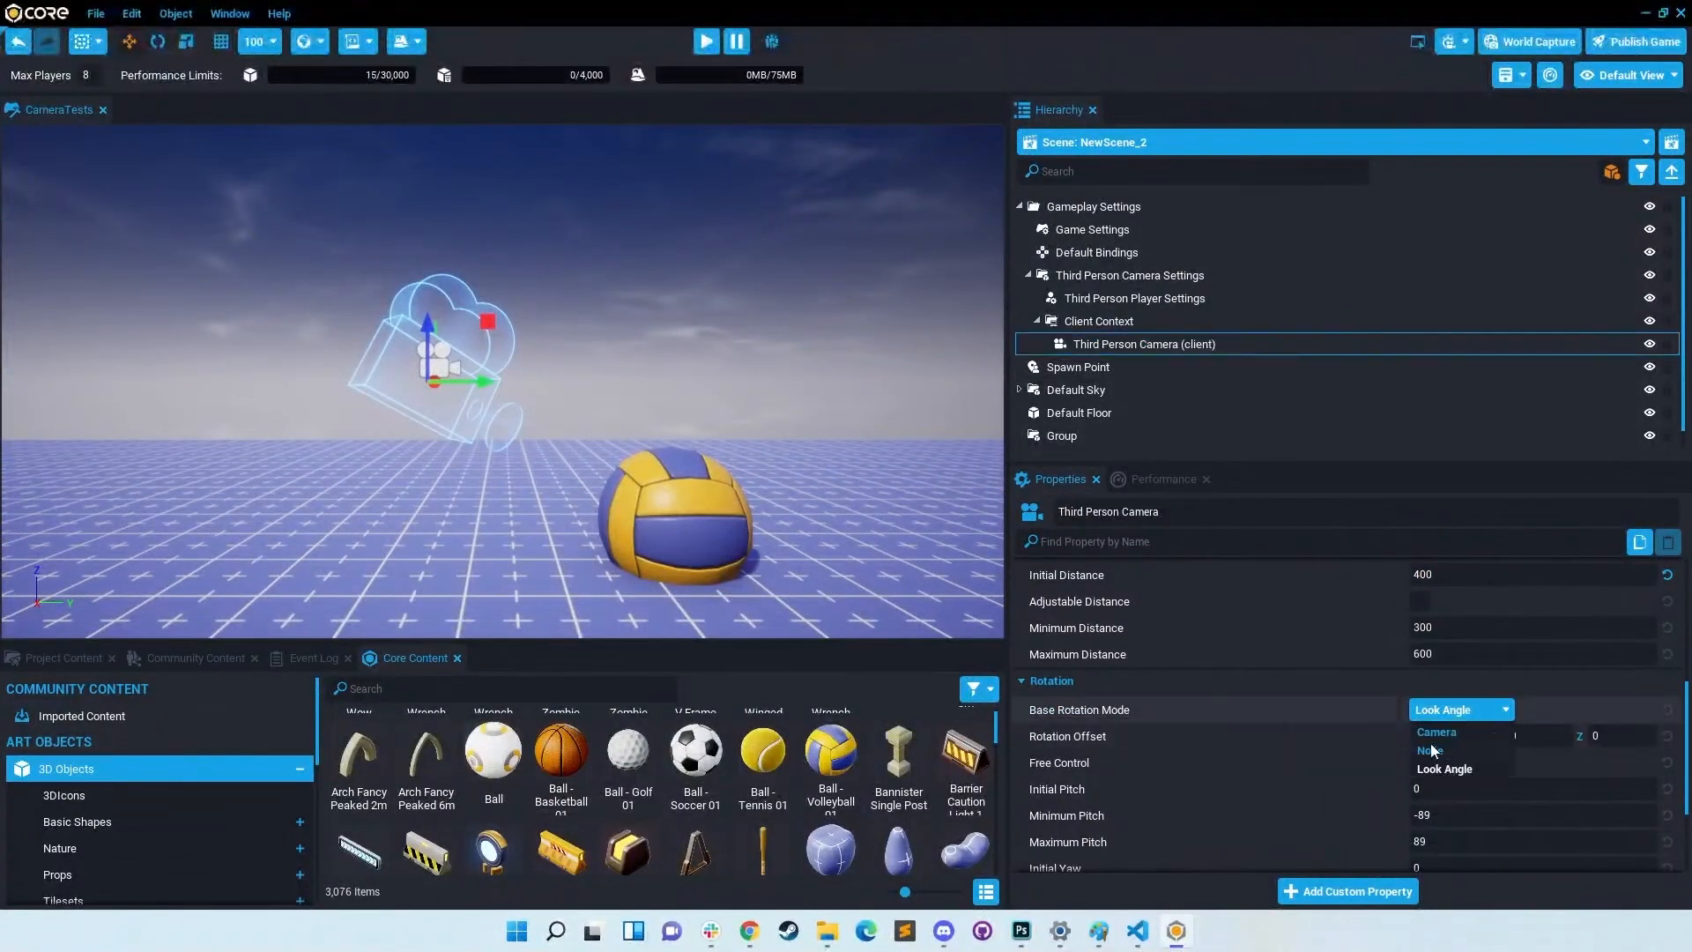
pyautogui.click(1431, 750)
pyautogui.click(706, 41)
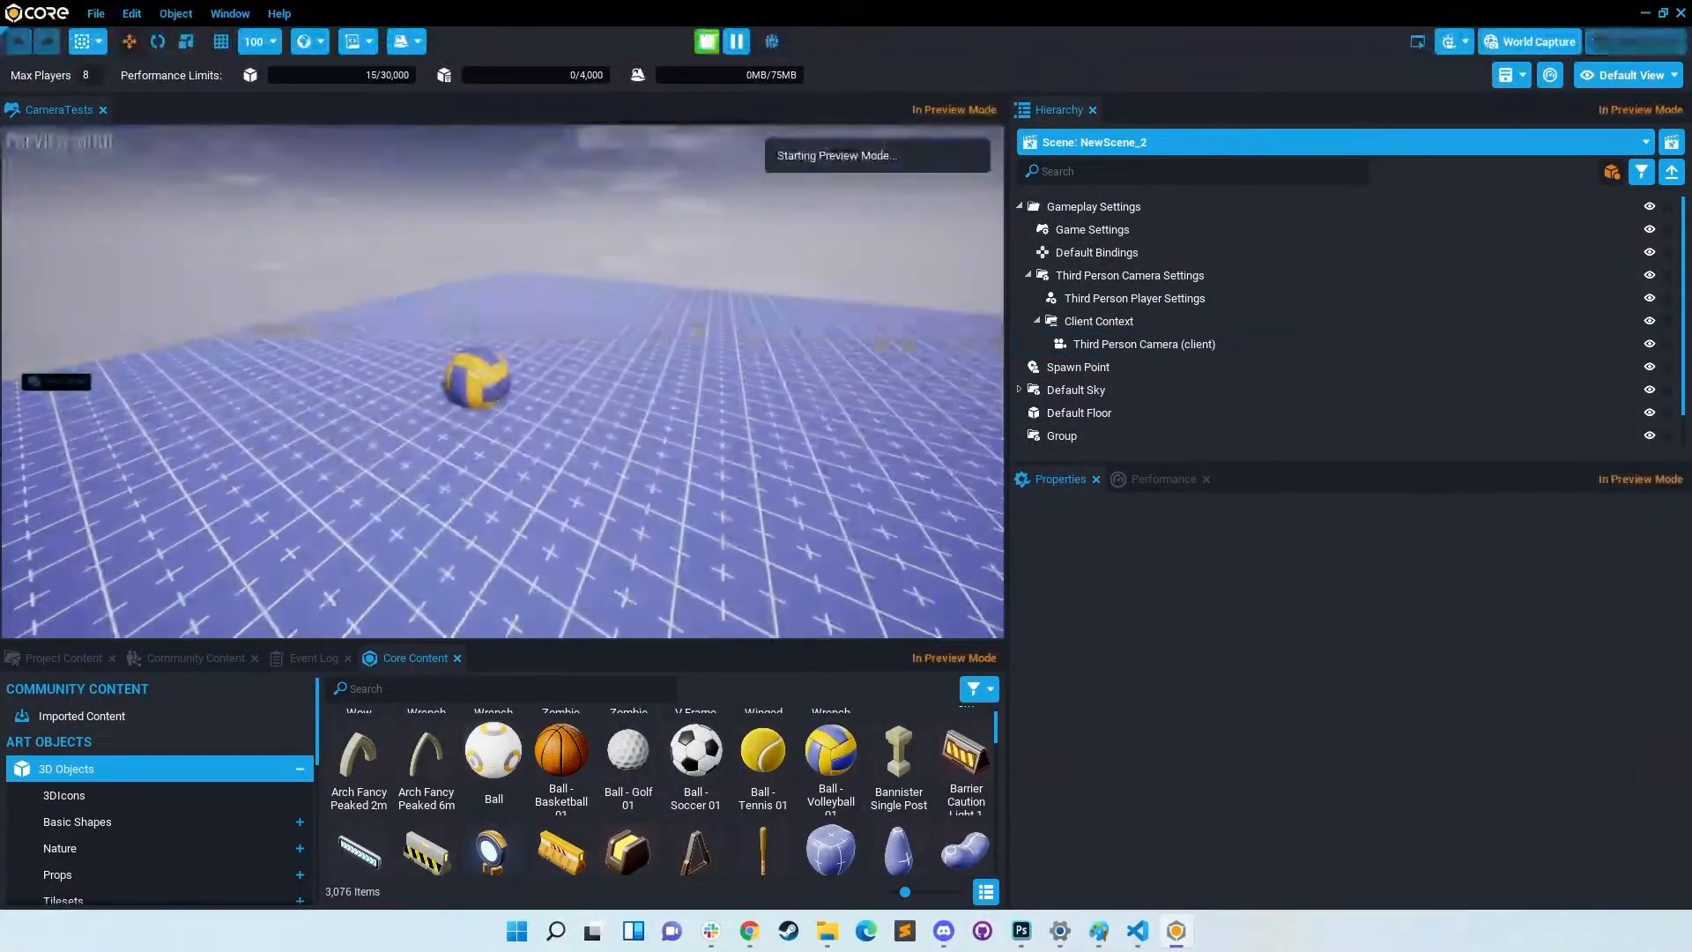
pyautogui.press('Escape')
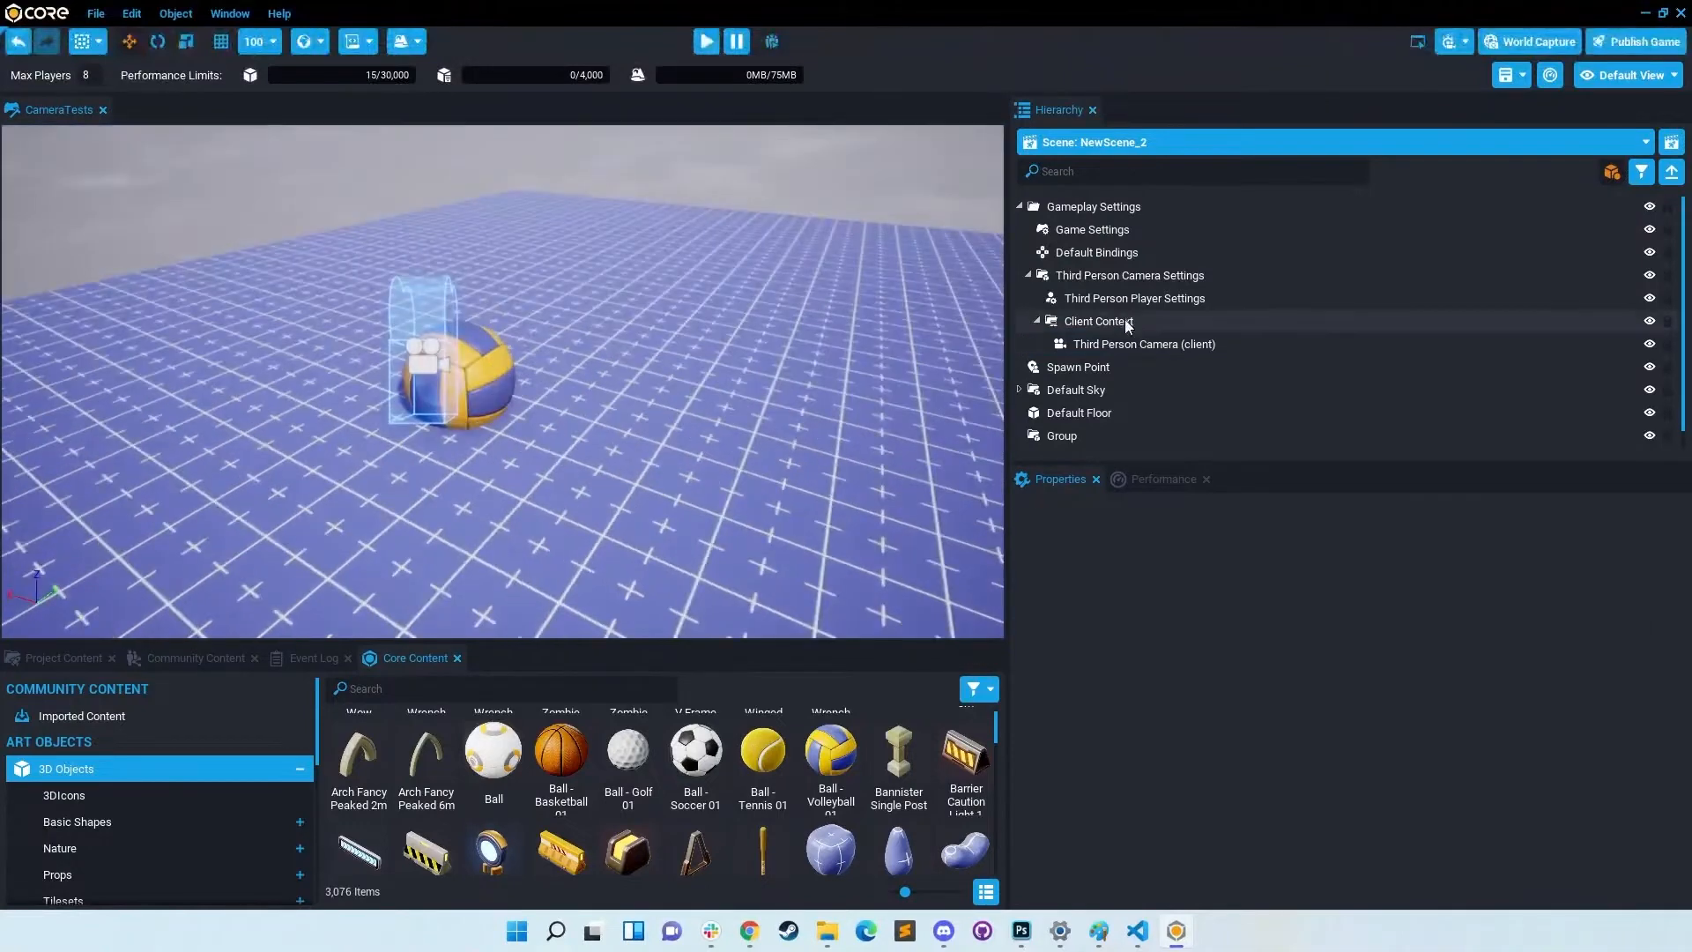
# Step: Reset the Third Person Camera's Field of View to its default of 90 and preview the game again
pyautogui.click(1137, 344)
pyautogui.scroll(2, 1456, 697)
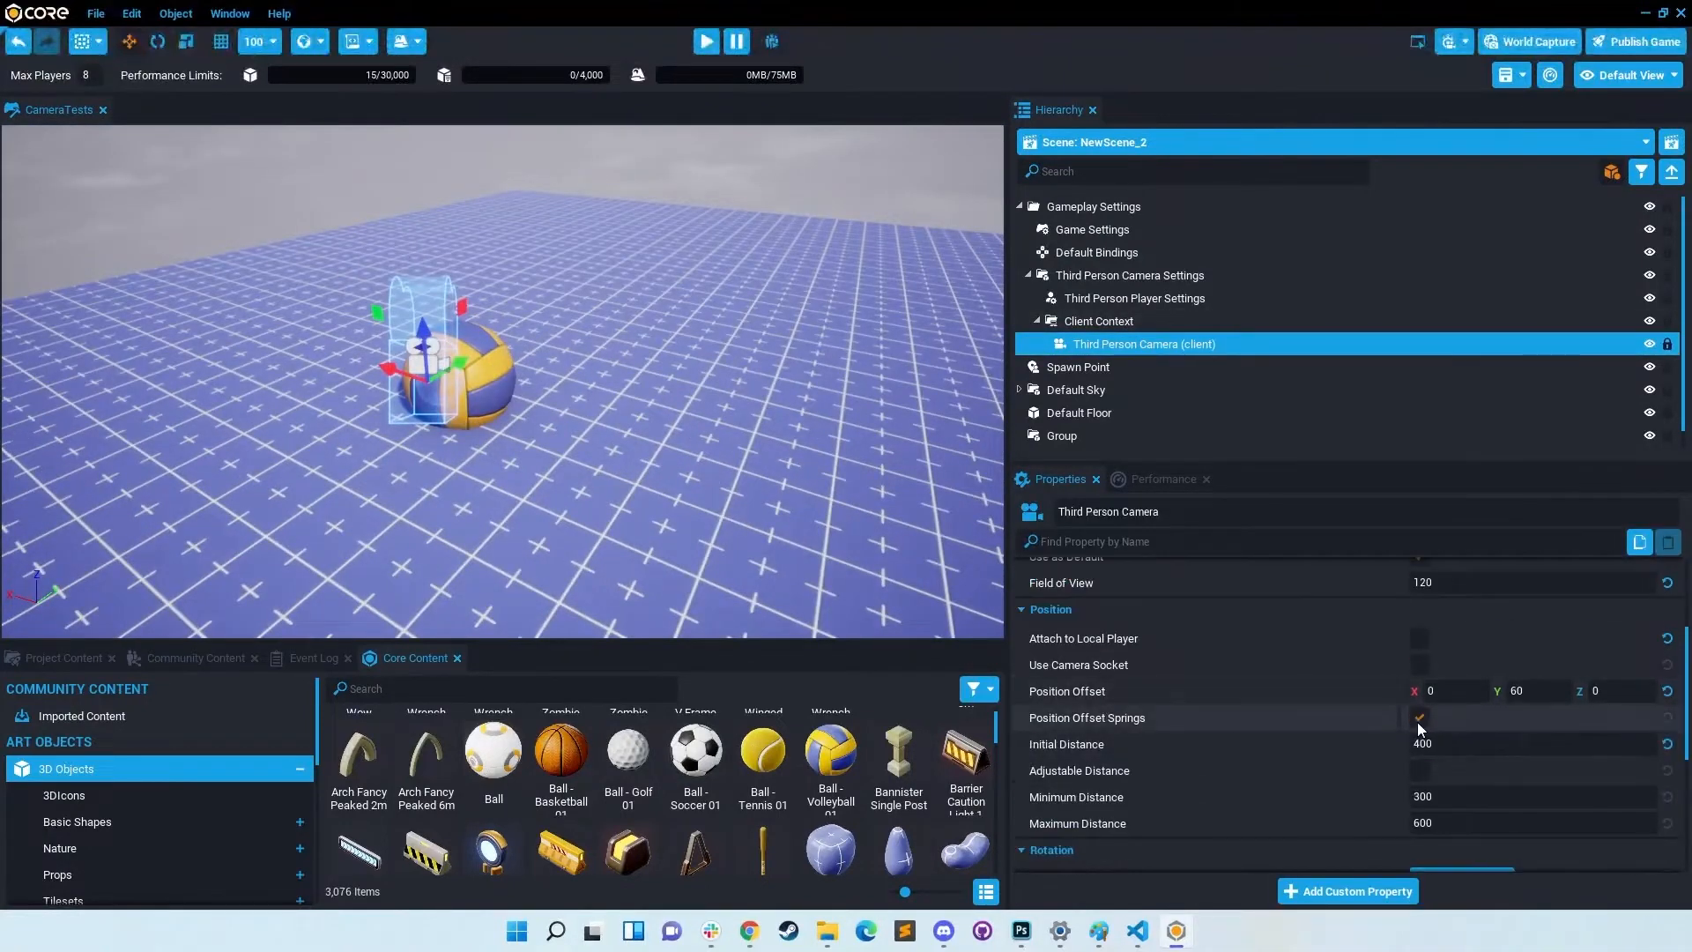
pyautogui.scroll(-5, 1410, 749)
pyautogui.scroll(3, 1339, 767)
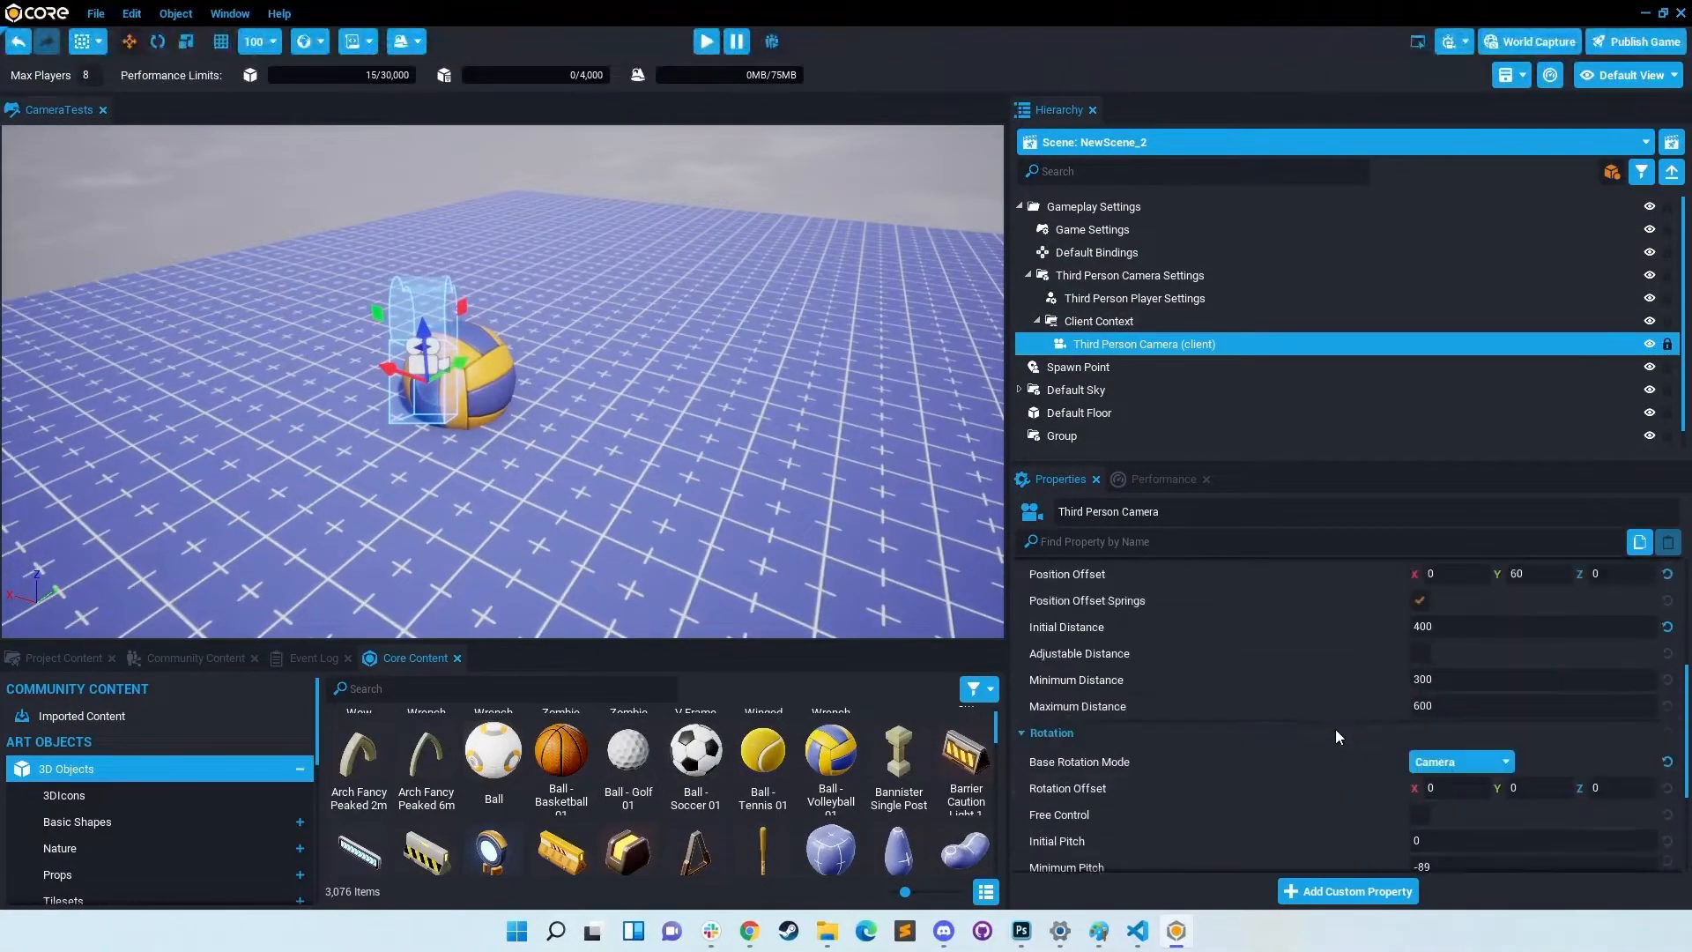
pyautogui.scroll(4, 1330, 732)
pyautogui.click(1445, 663)
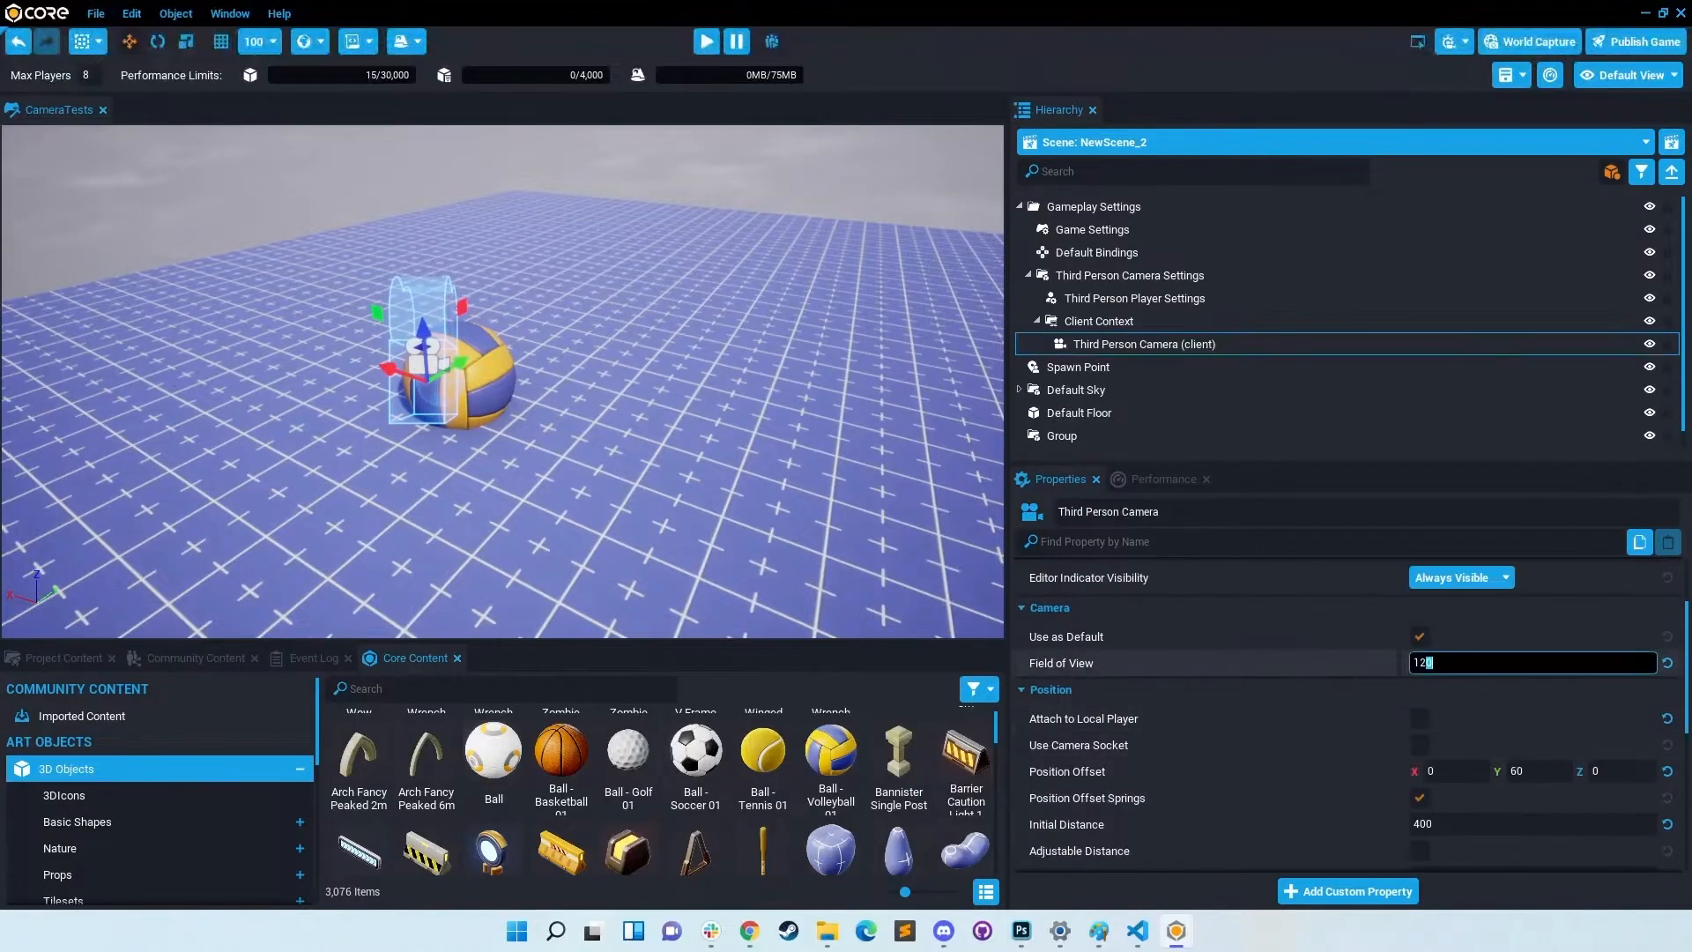
pyautogui.click(1668, 663)
pyautogui.click(707, 43)
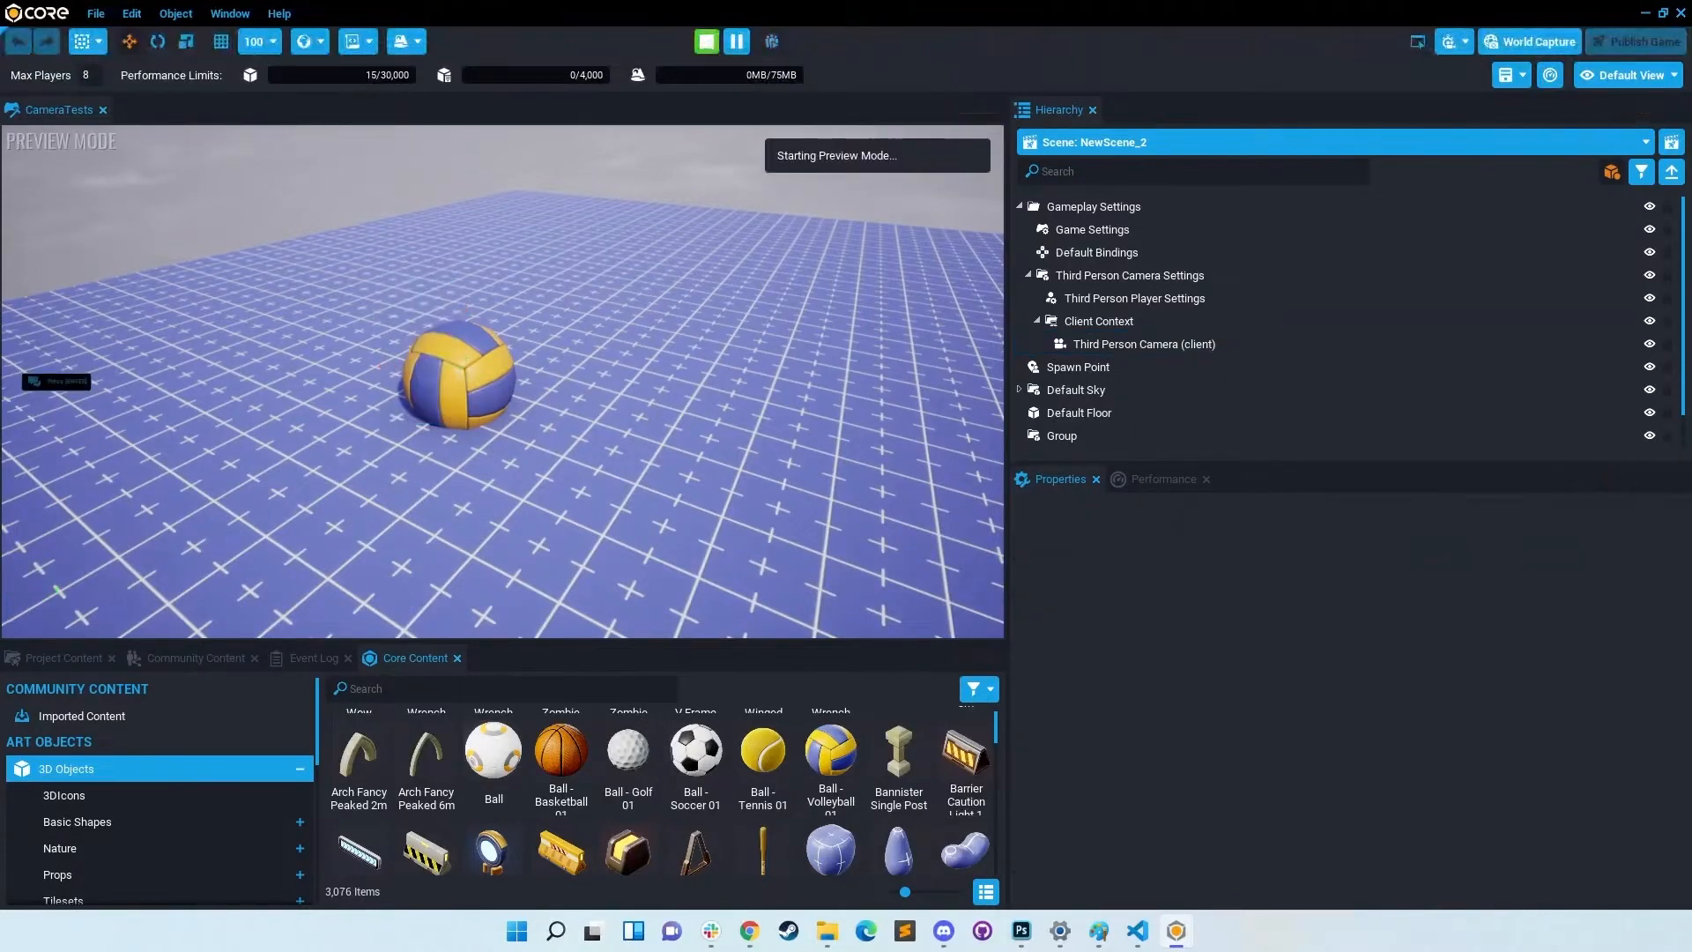
pyautogui.press('Escape')
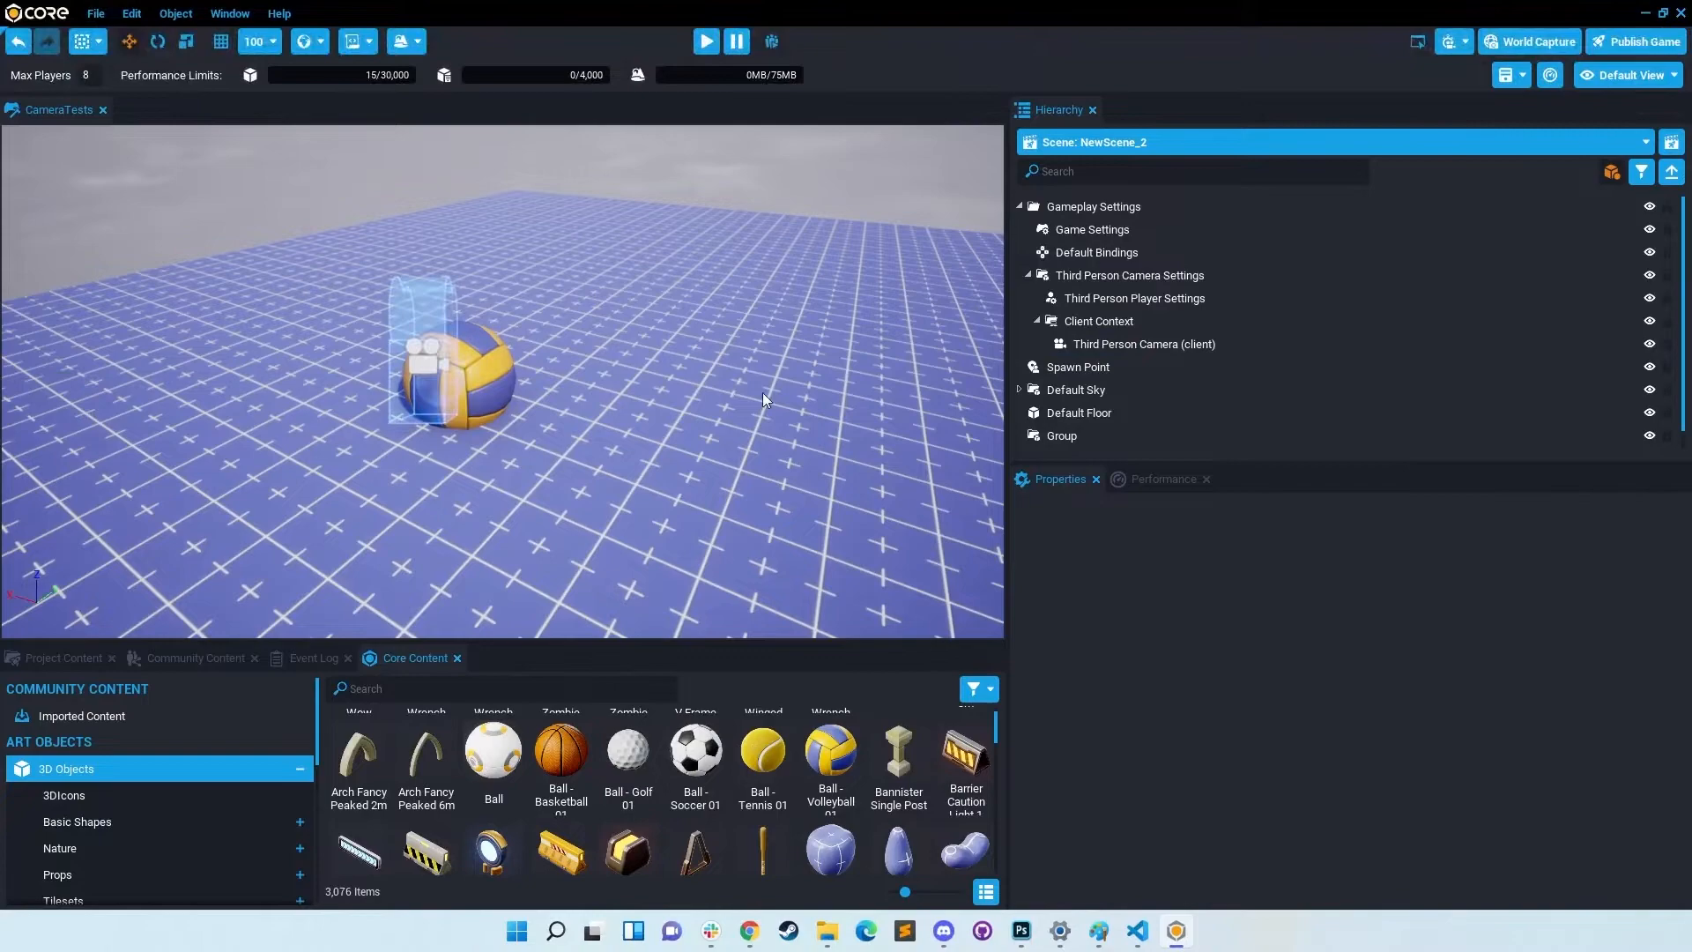
# Step: Frame the volleyball close up, align the Third Person Camera to that viewport view and preview the game
pyautogui.click(1133, 345)
pyautogui.press('d')
pyautogui.moveTo(679, 377); pyautogui.dragTo(2, 457, button='right')
pyautogui.press('w')
pyautogui.press('w')
pyautogui.moveTo(460, 451)
pyautogui.mouseDown(button='right')
pyautogui.moveTo(458, 469)
pyautogui.moveTo(458, 449)
pyautogui.mouseUp(button='right')
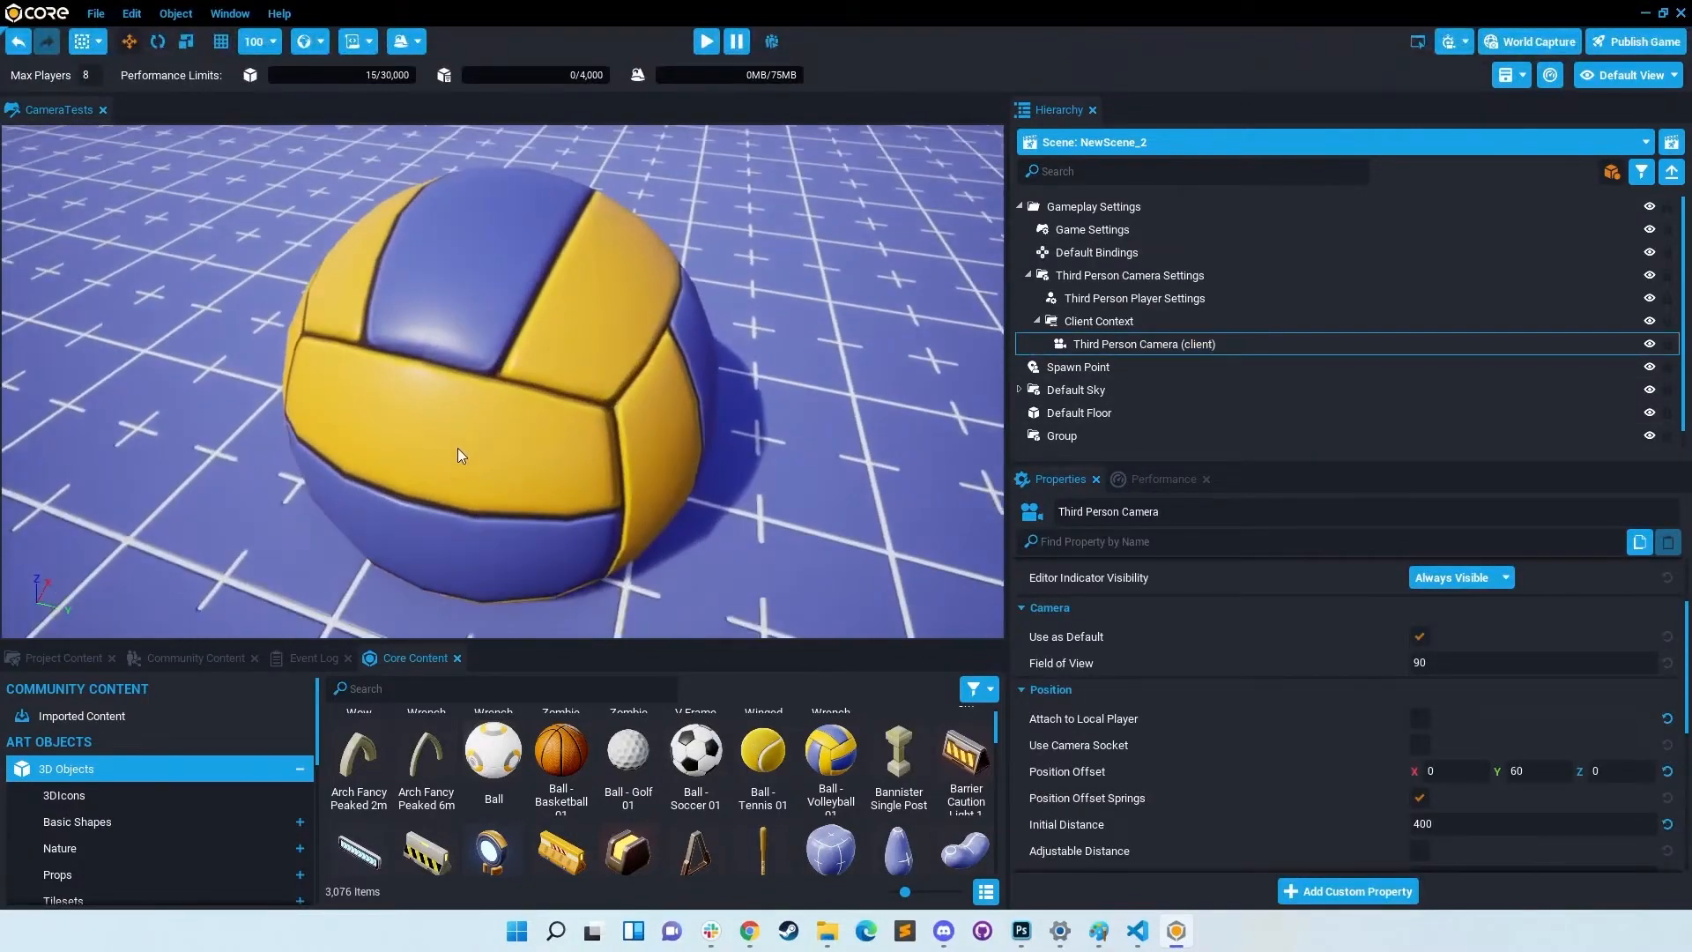
pyautogui.rightClick(460, 451)
pyautogui.click(562, 596)
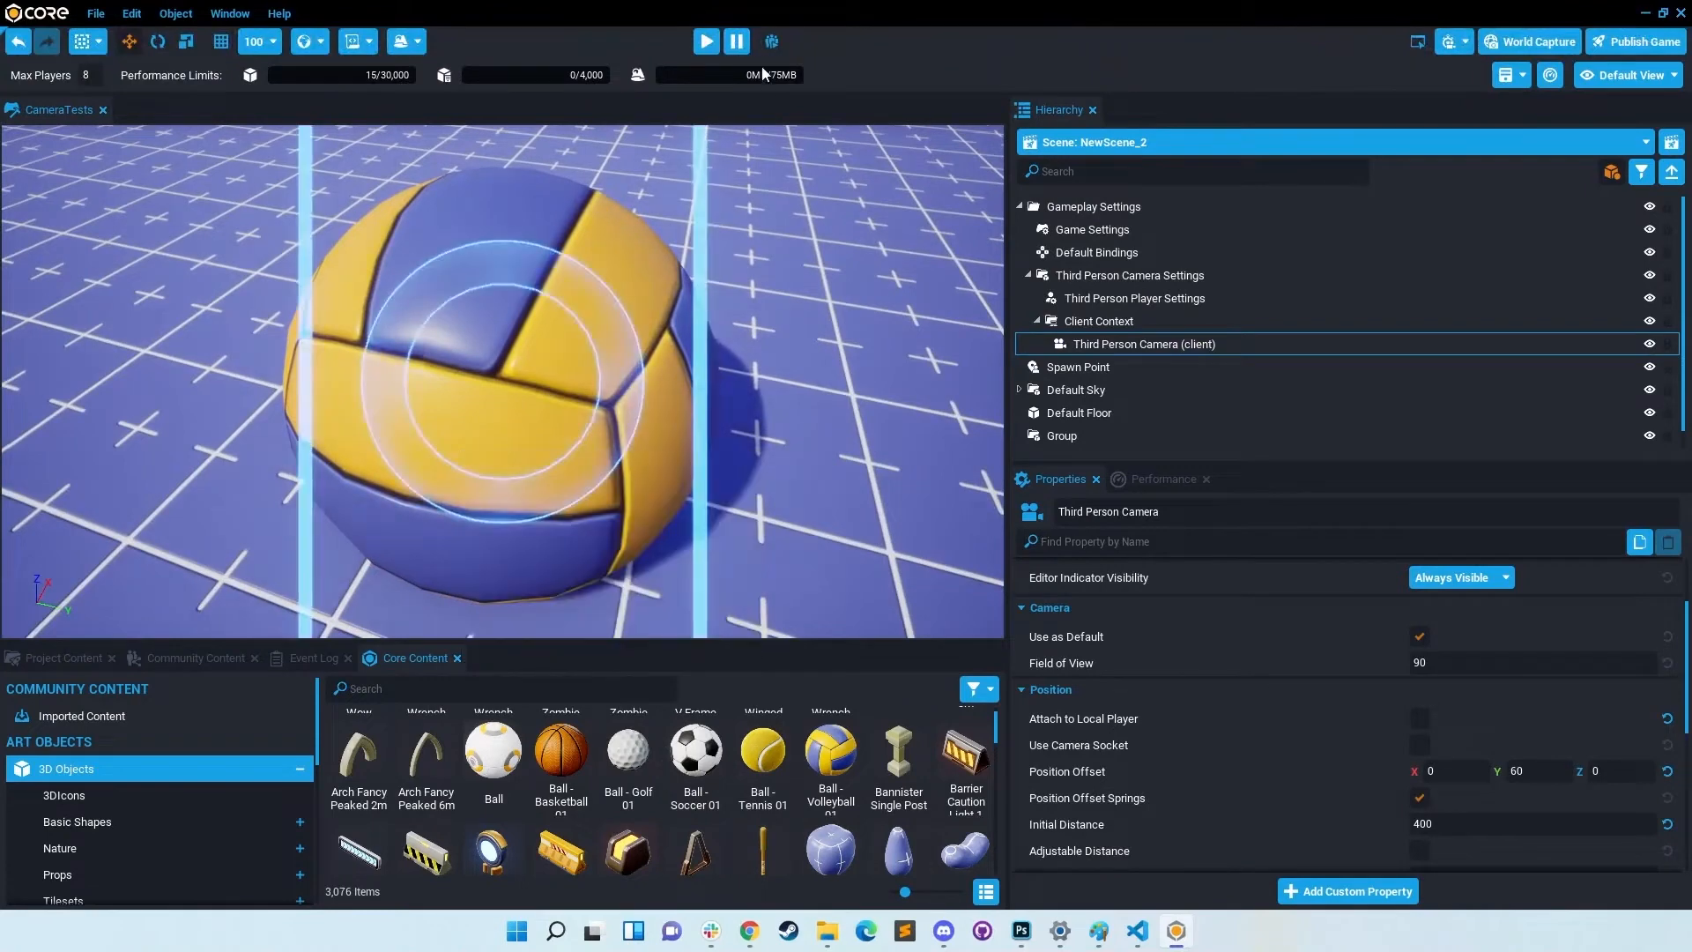
pyautogui.click(709, 44)
pyautogui.press('Escape')
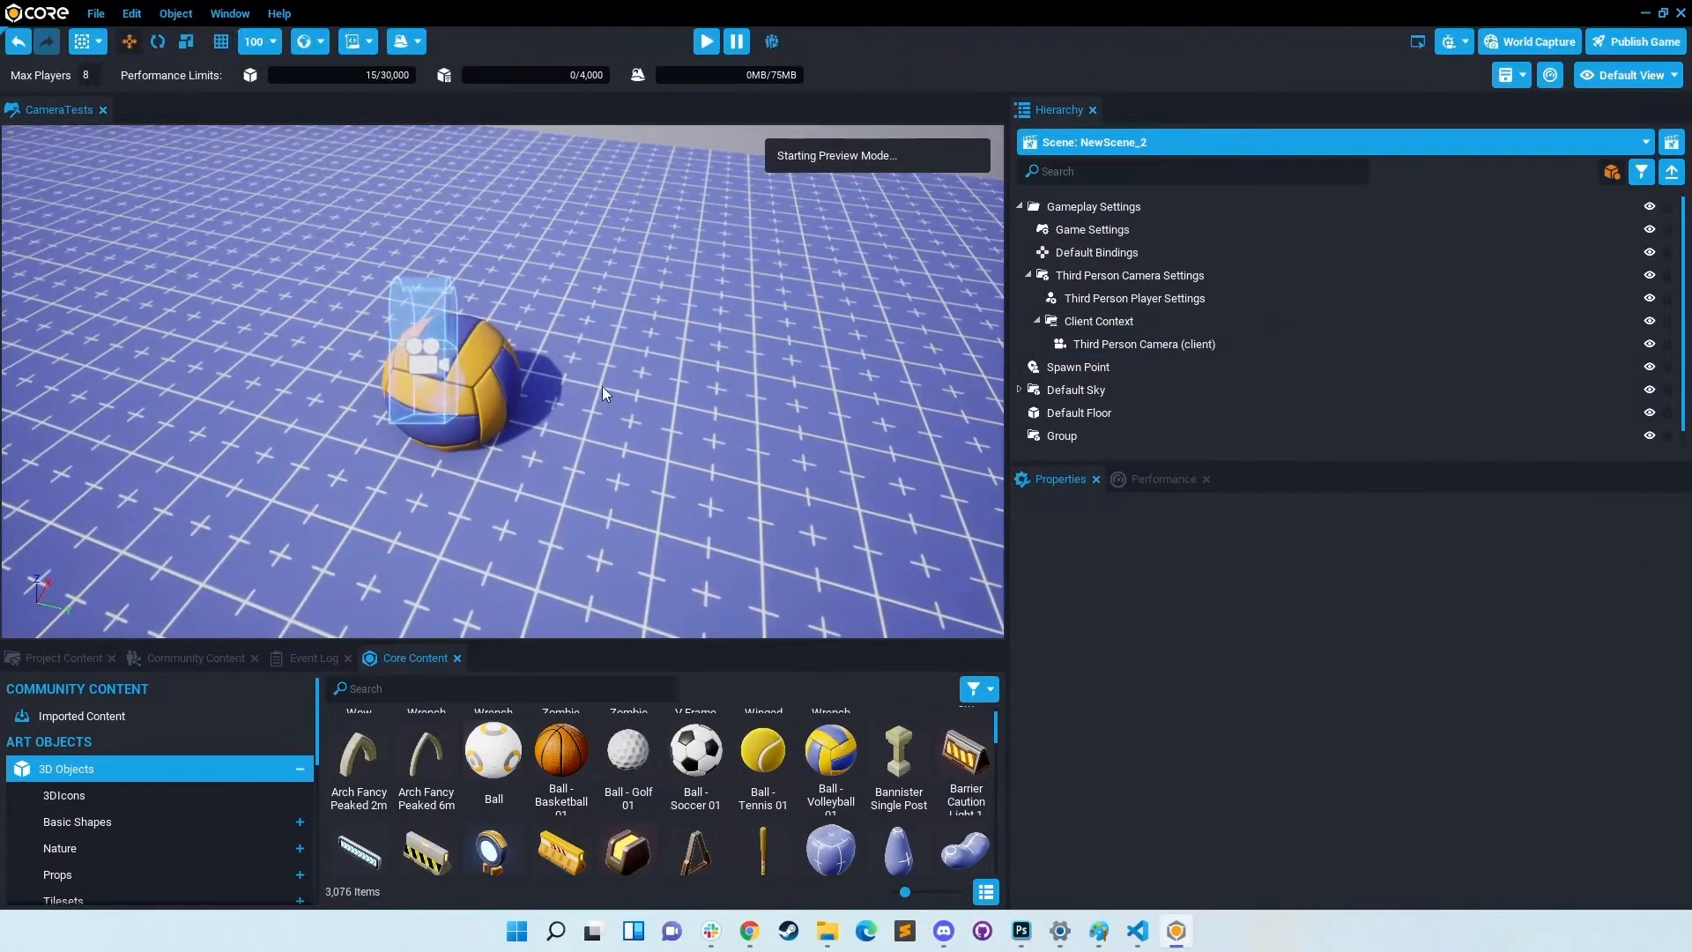
# Step: Select the Third Person Camera, then switch to Google Slides and review the Common Confusions point about camera rotation
pyautogui.click(1194, 345)
pyautogui.scroll(3, 592, 427)
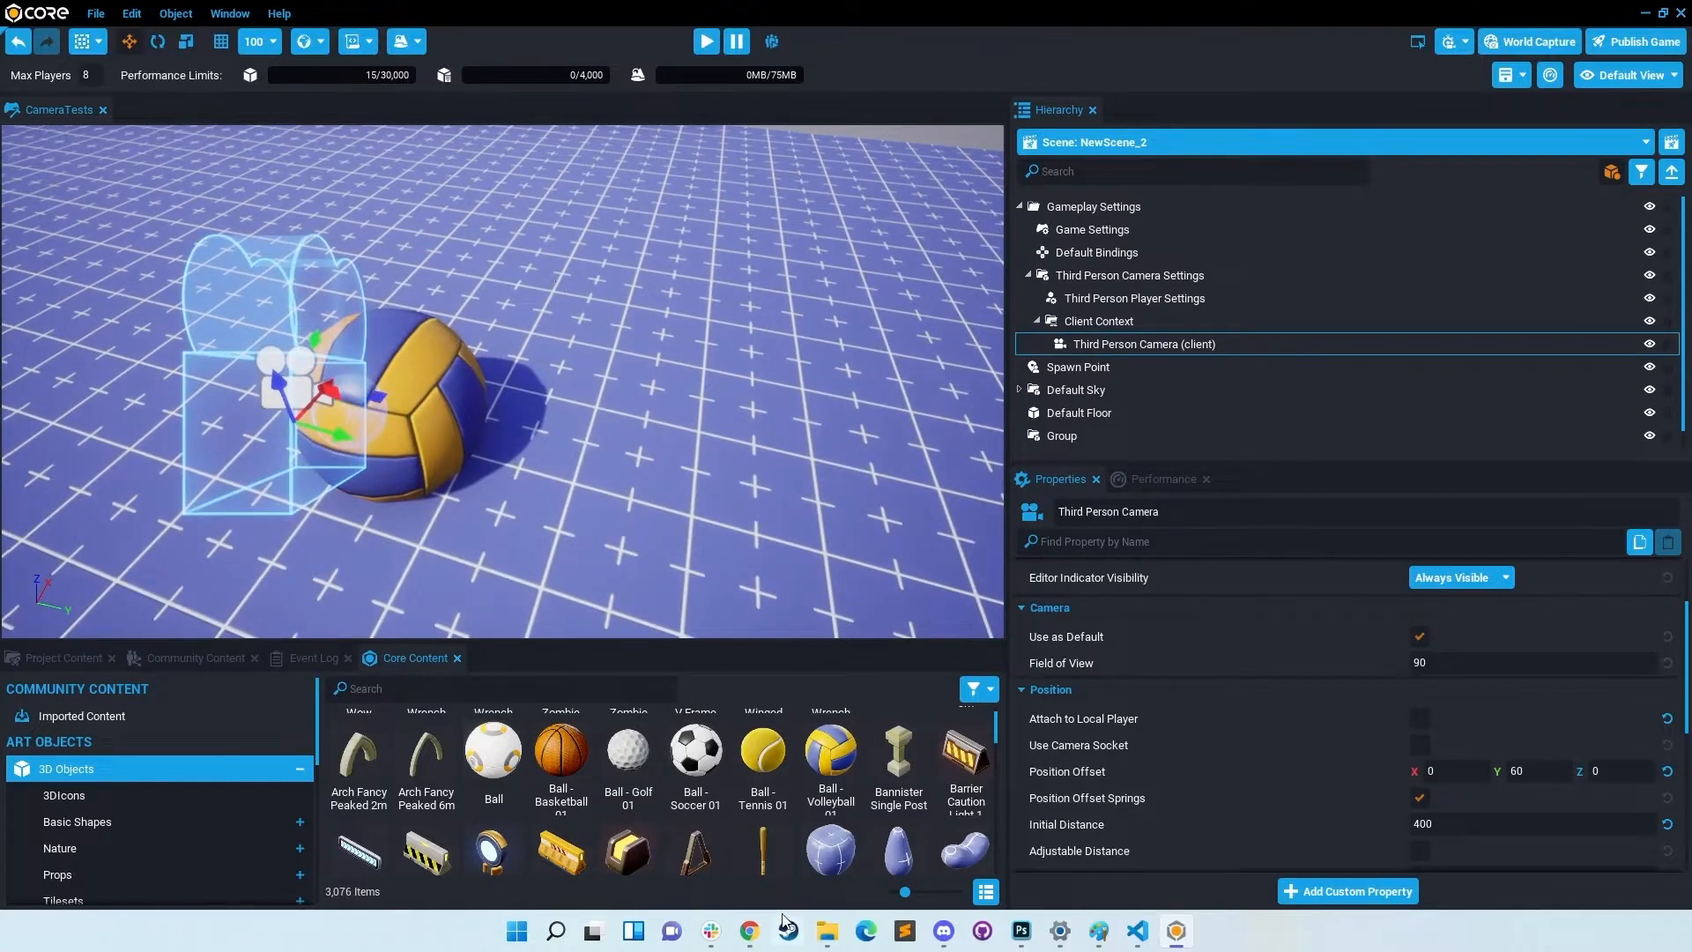
pyautogui.moveTo(754, 927)
pyautogui.click(834, 853)
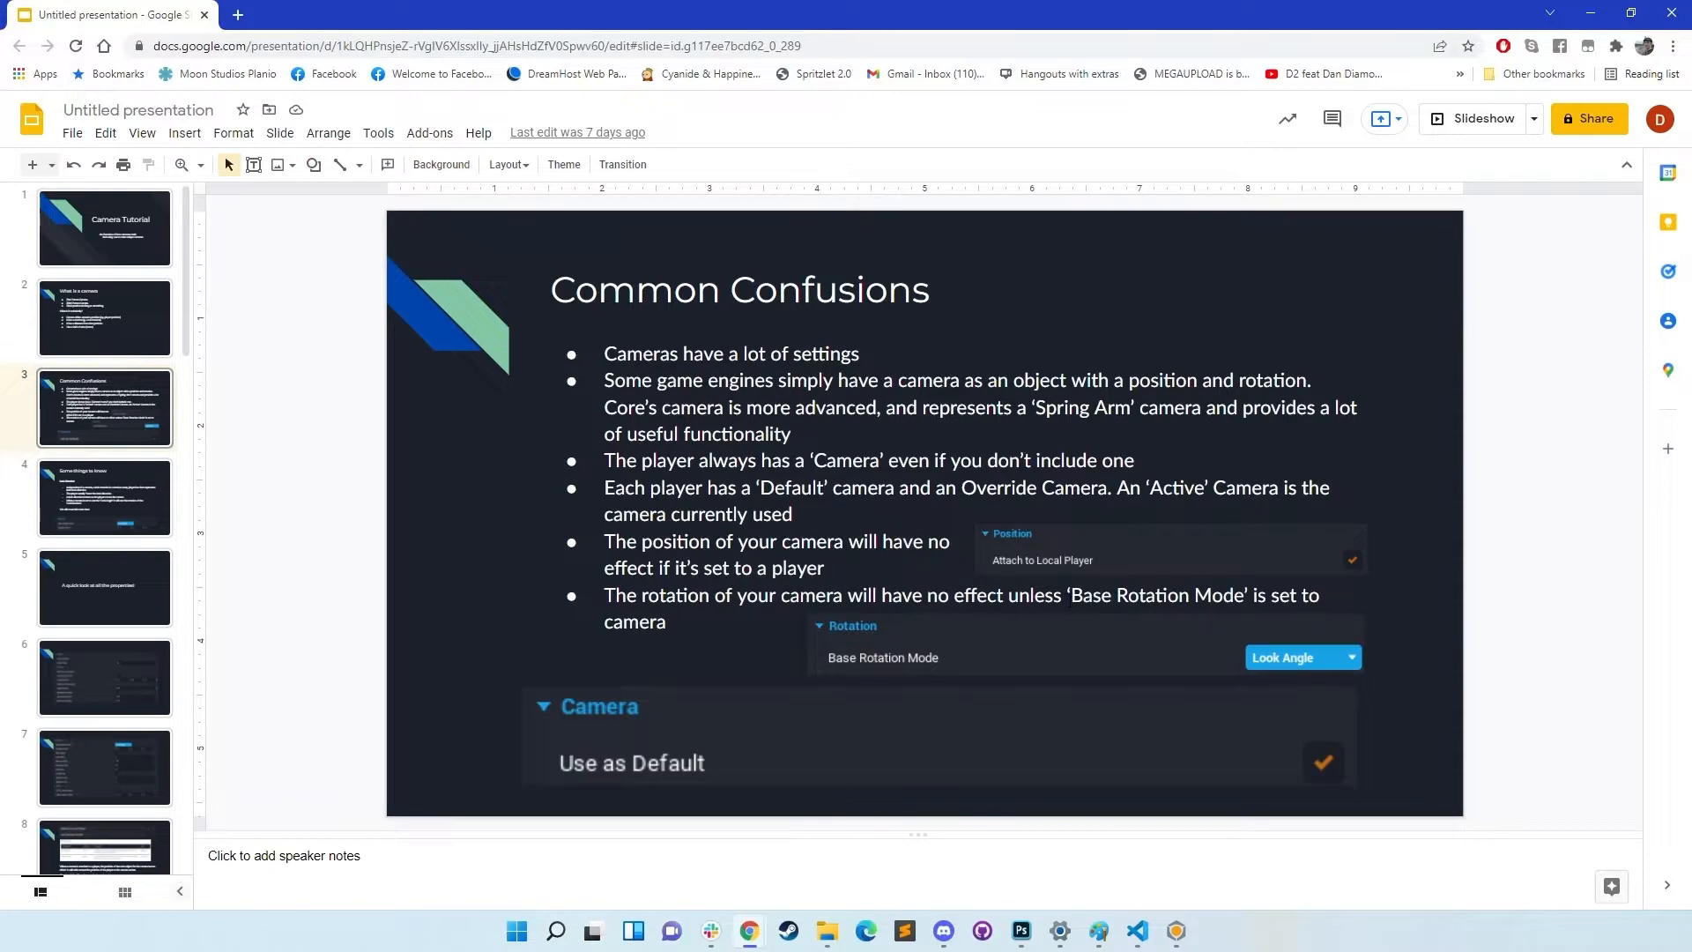
pyautogui.click(668, 622)
# Step: Switch back to Core and review the Third Person Camera's Camera, Position and Rotation properties
pyautogui.click(1176, 930)
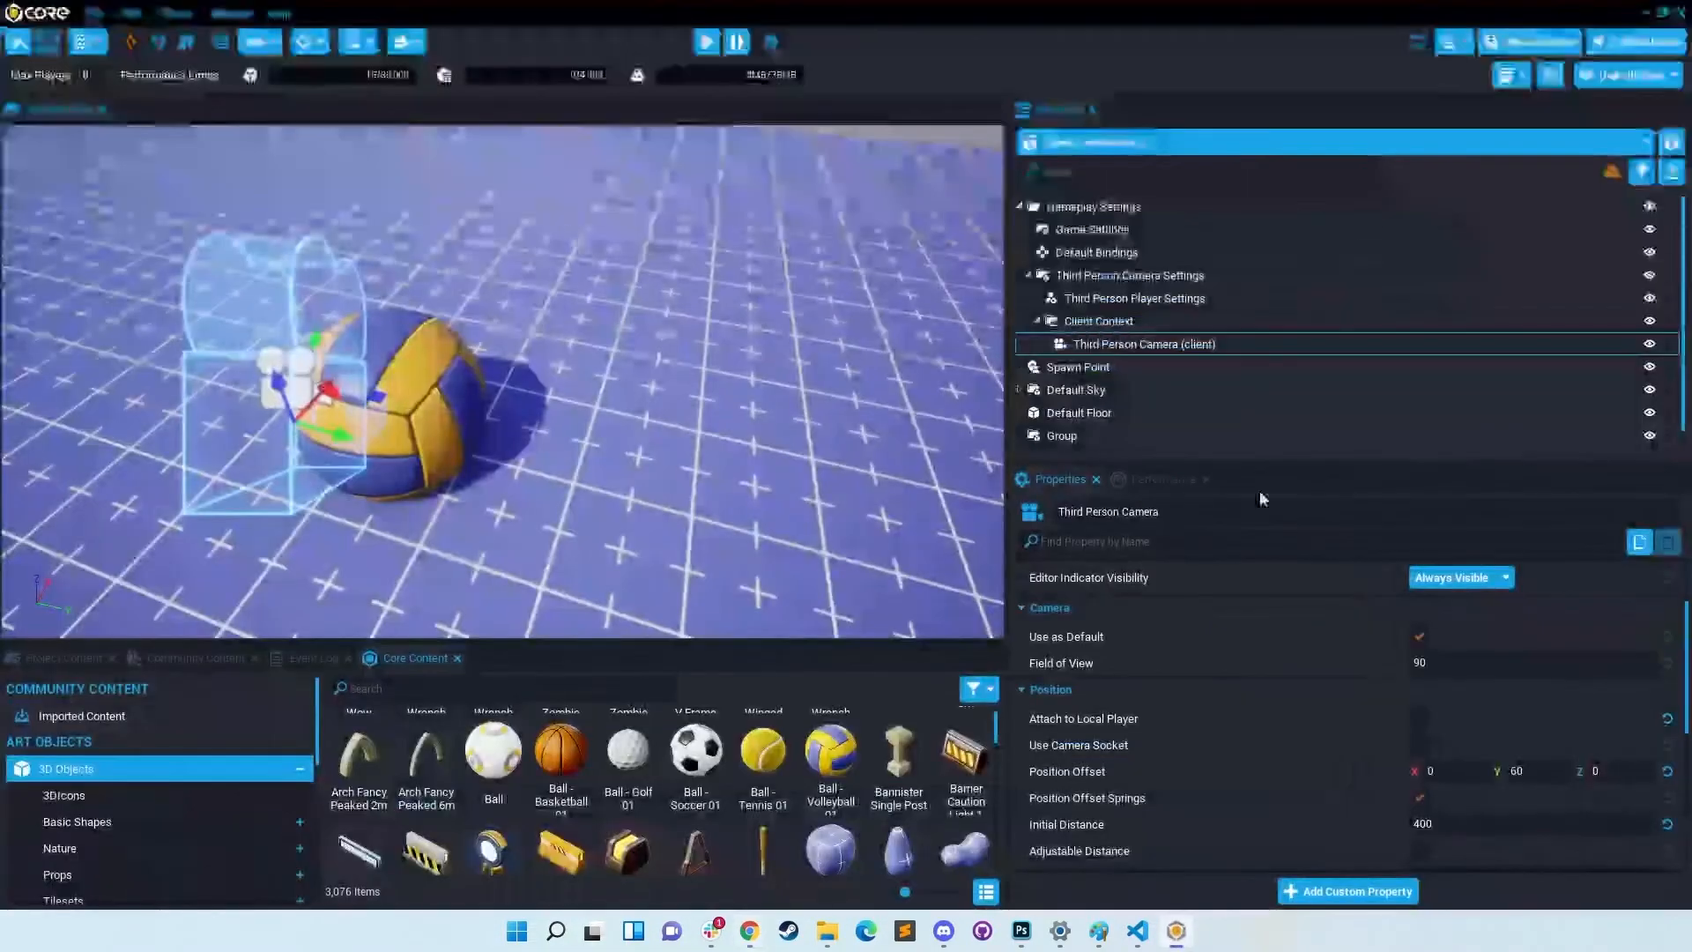
pyautogui.scroll(2, 1305, 653)
pyautogui.scroll(-4, 1201, 731)
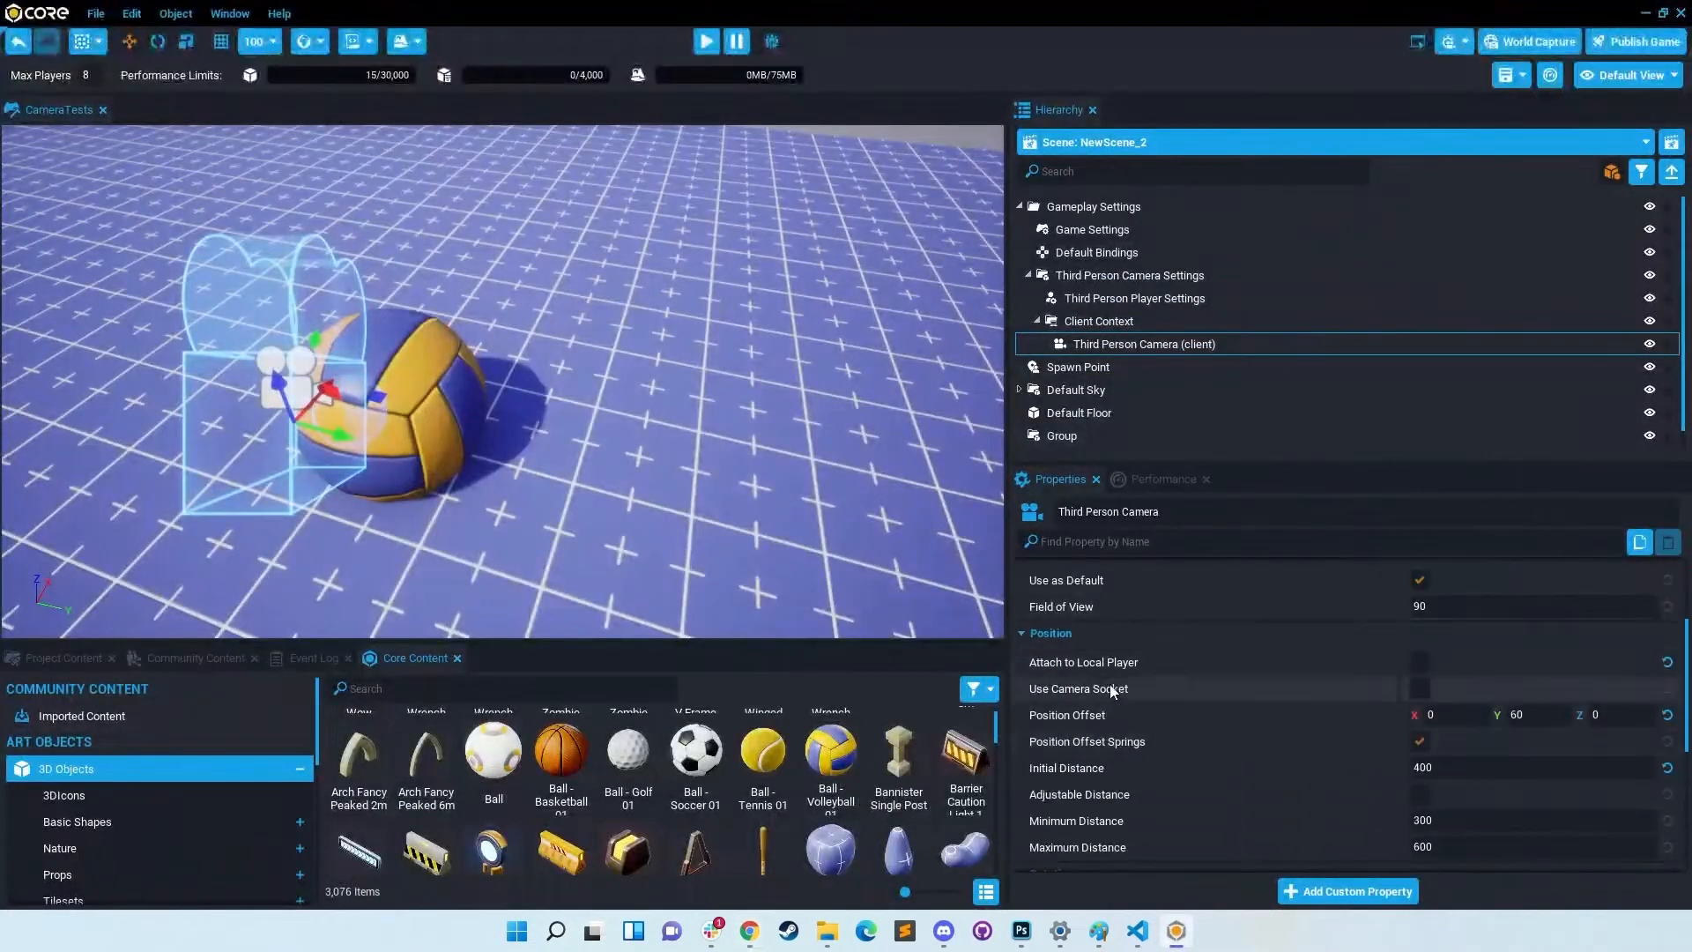
pyautogui.scroll(-3, 1127, 679)
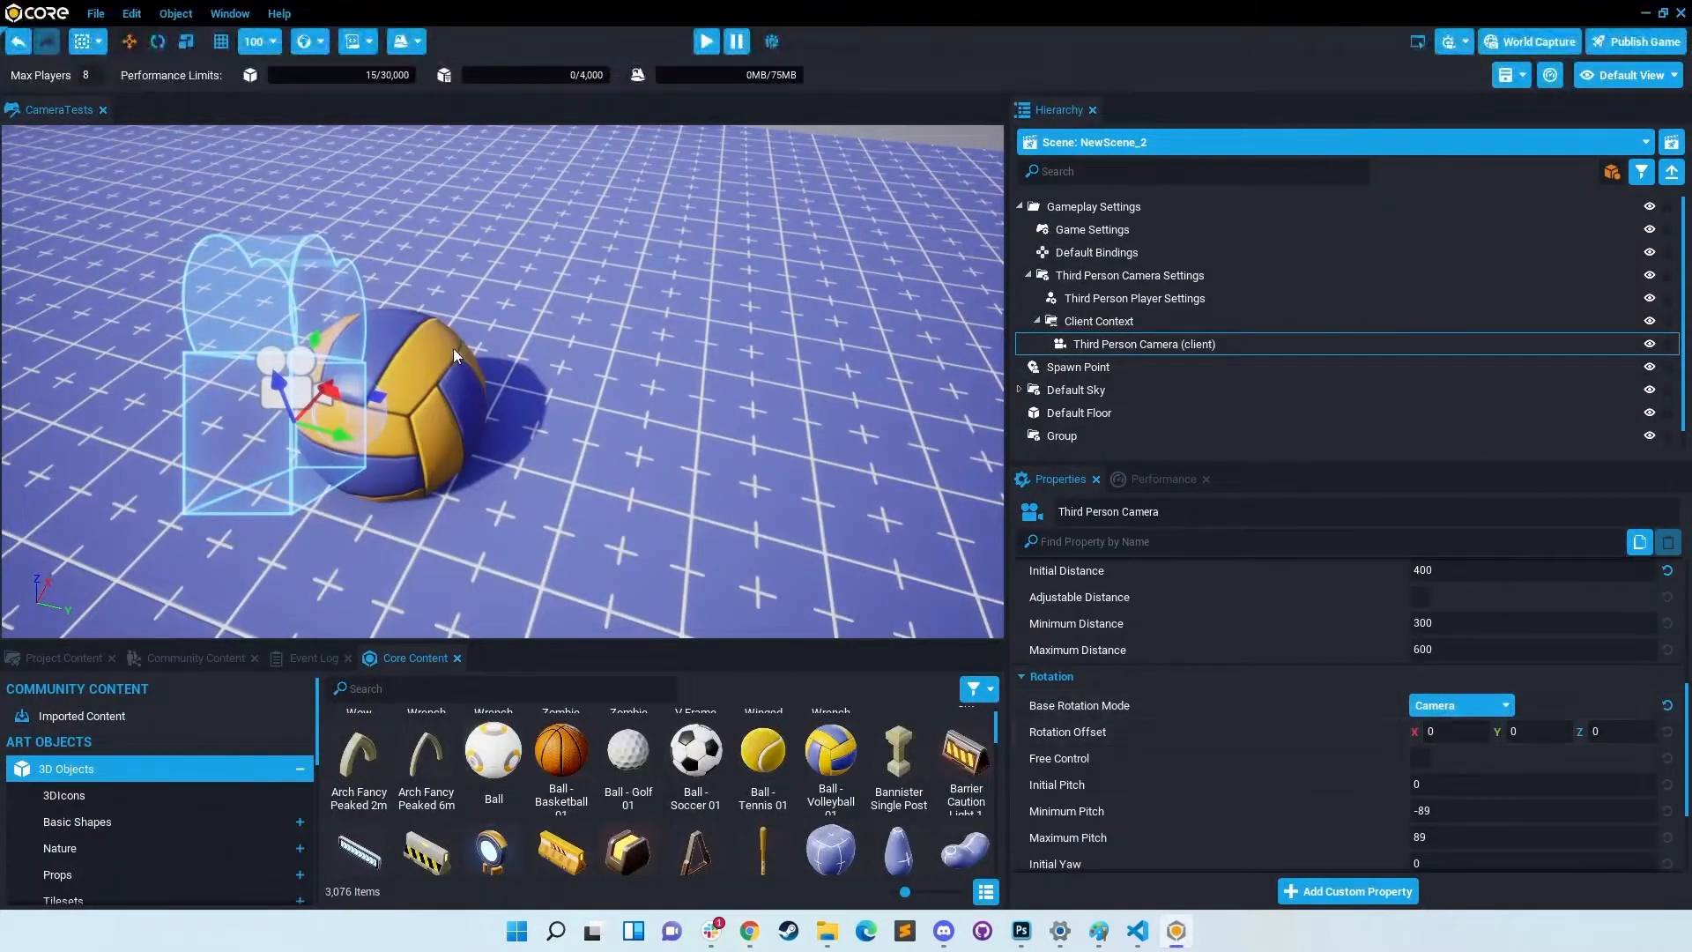
# Step: Switch to Google Slides and advance to the "Some things to know" slide about Look Rotation
pyautogui.moveTo(749, 930)
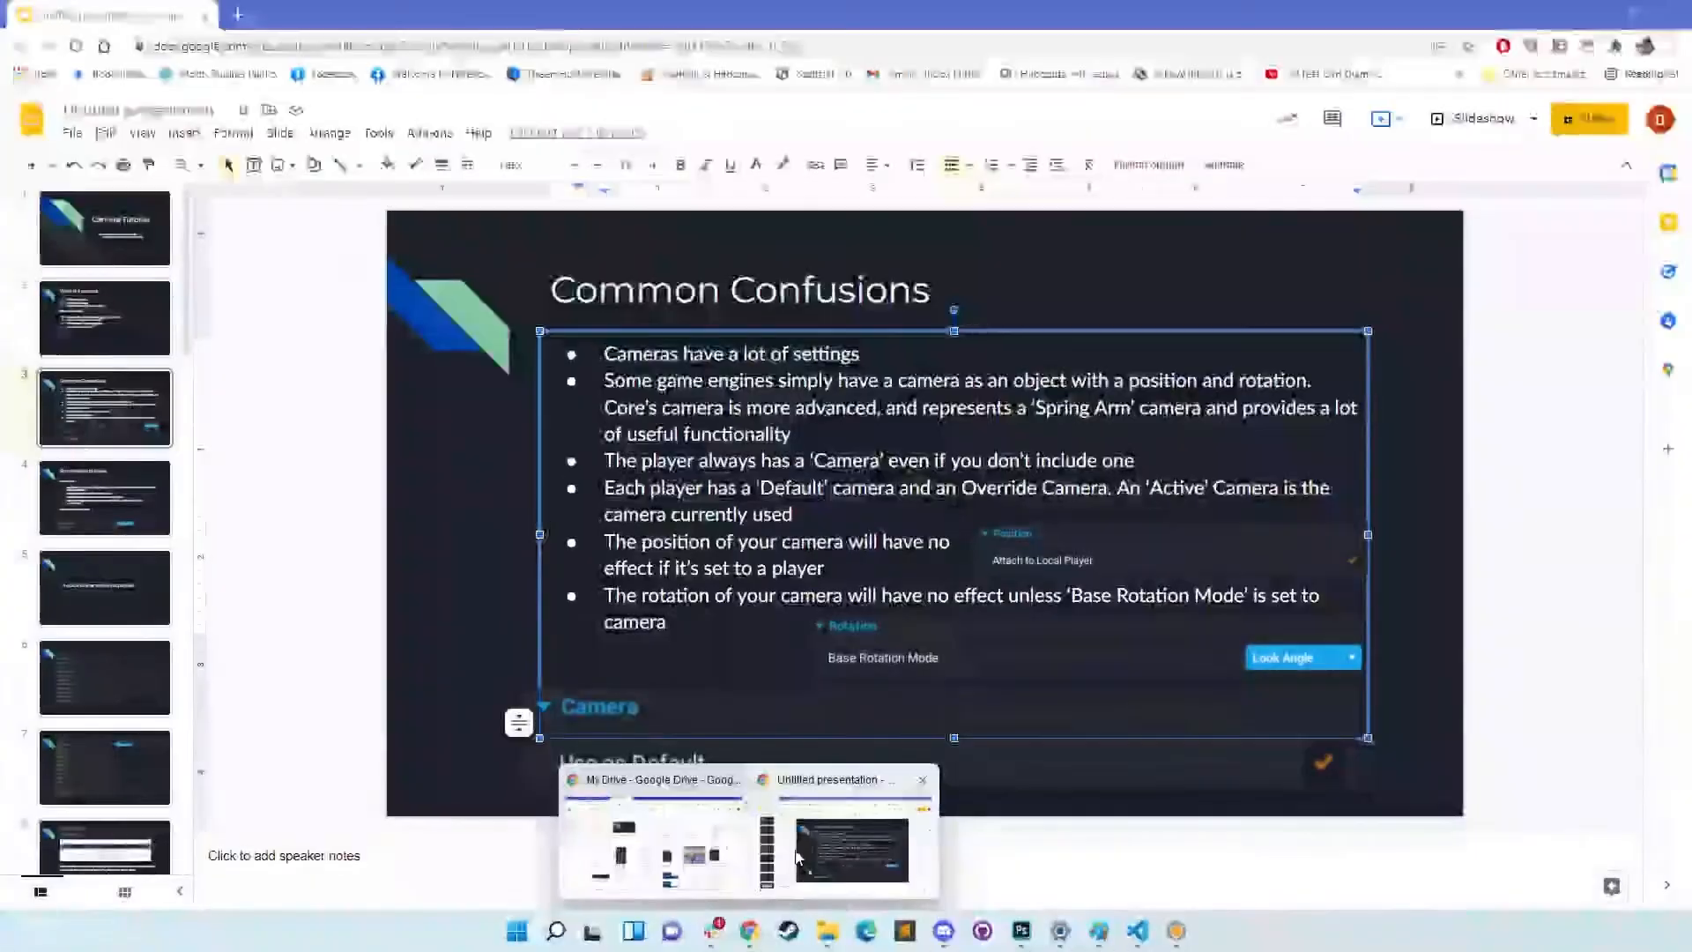
pyautogui.click(844, 844)
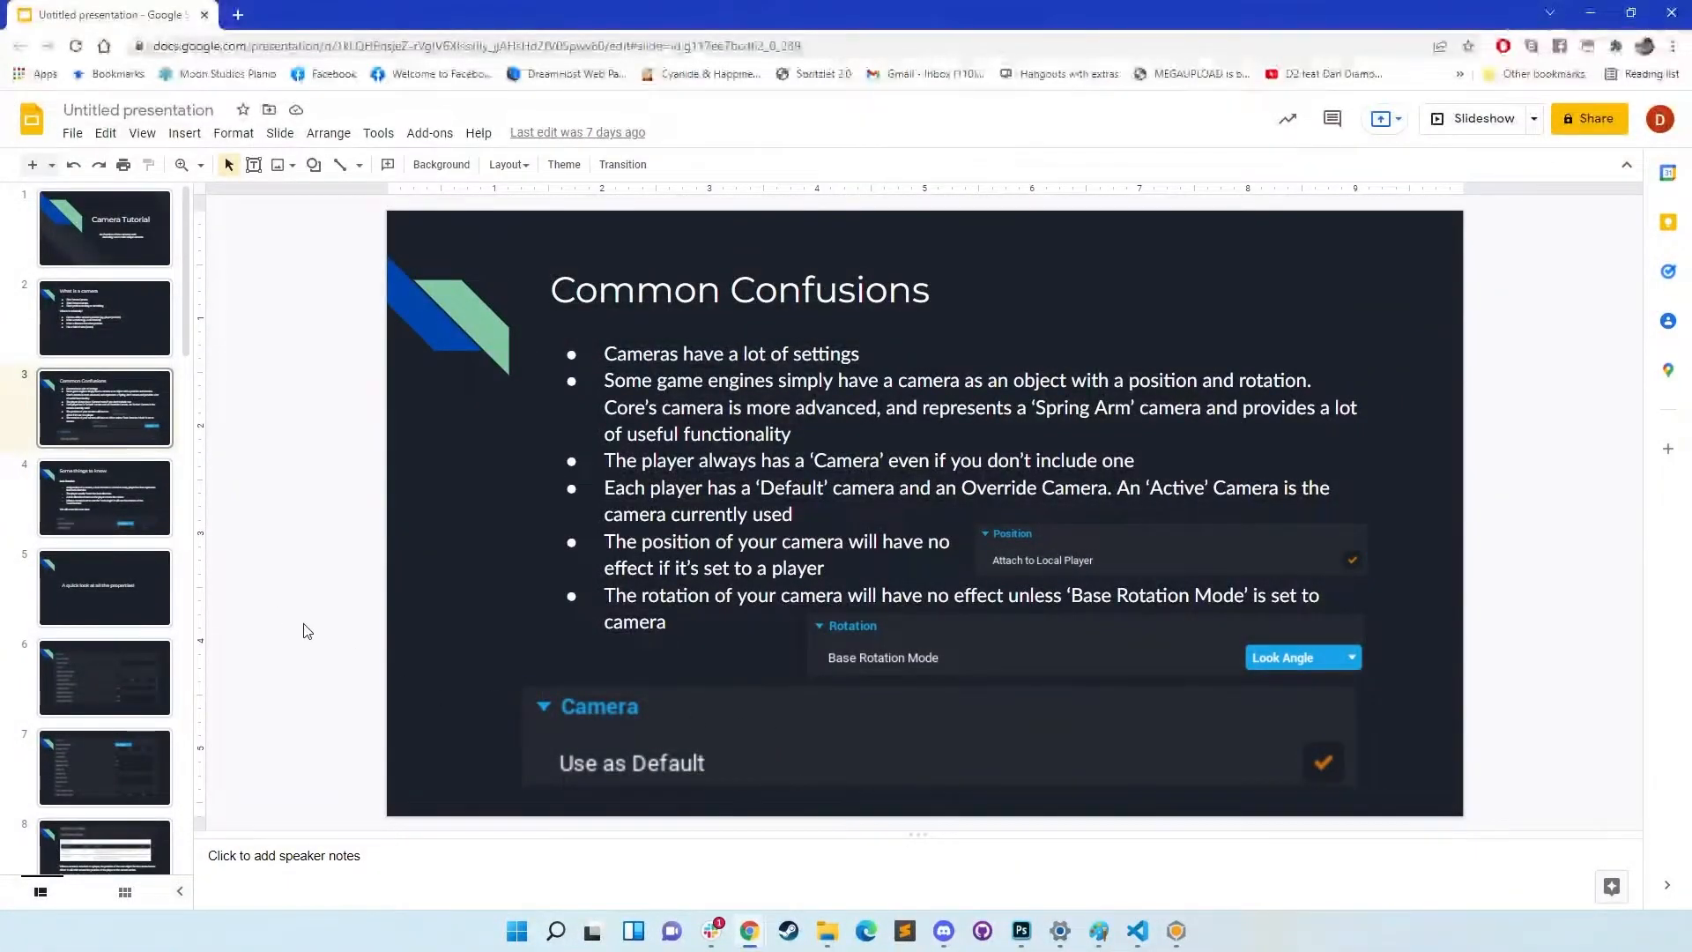
pyautogui.press('Down')
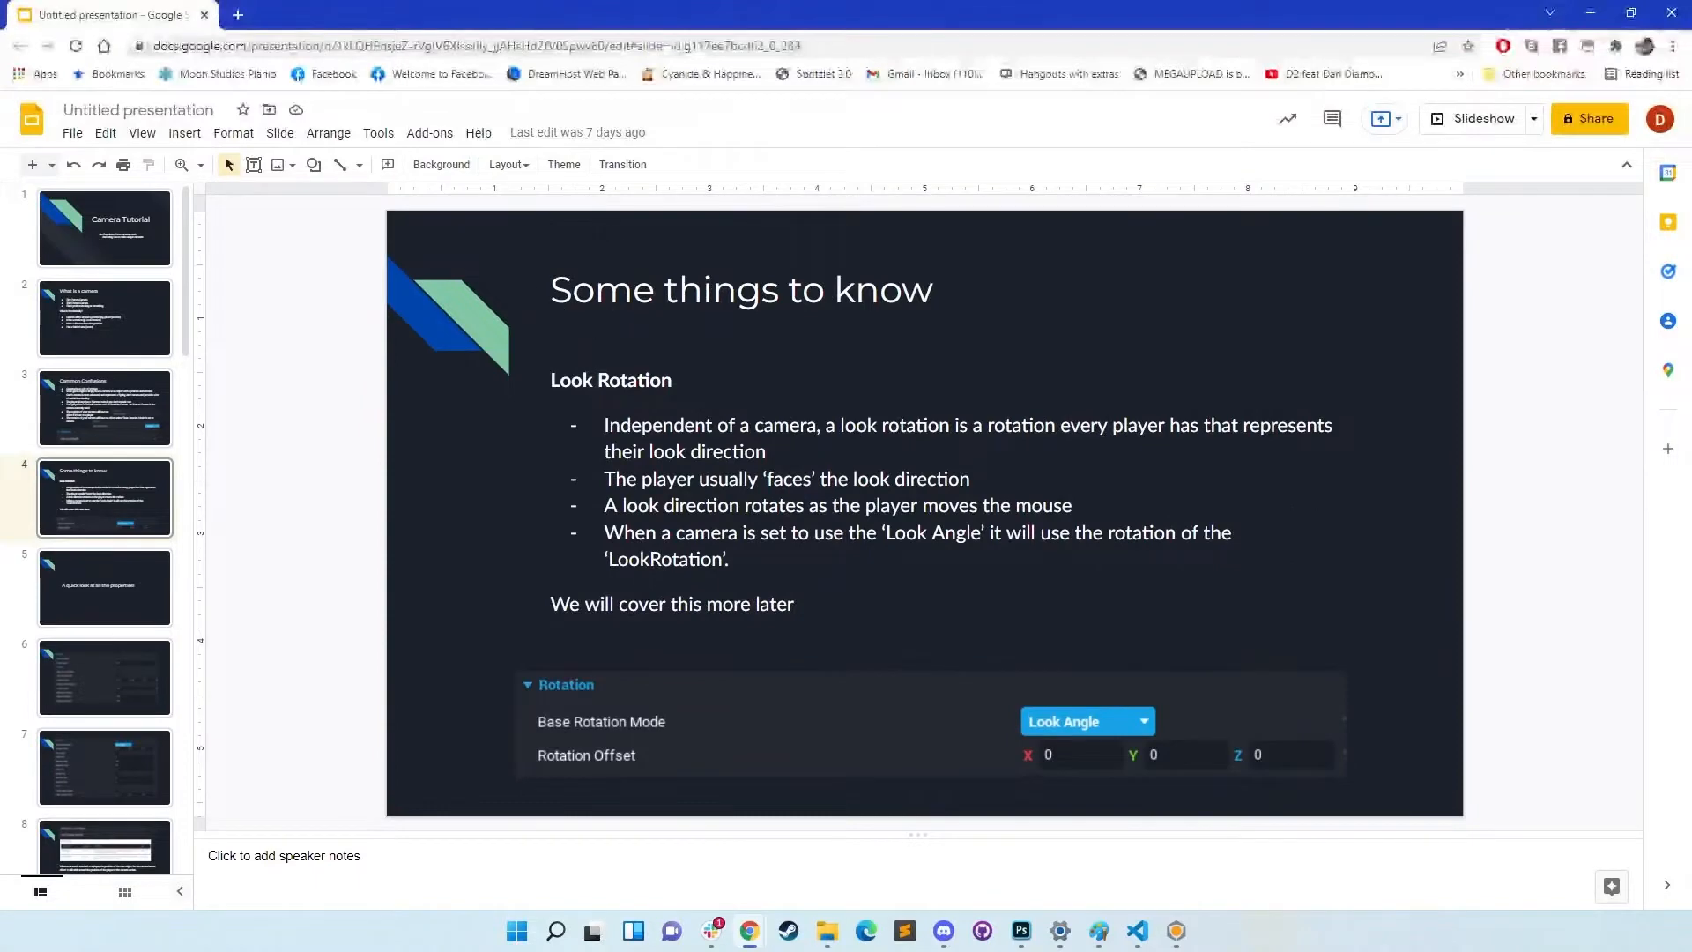
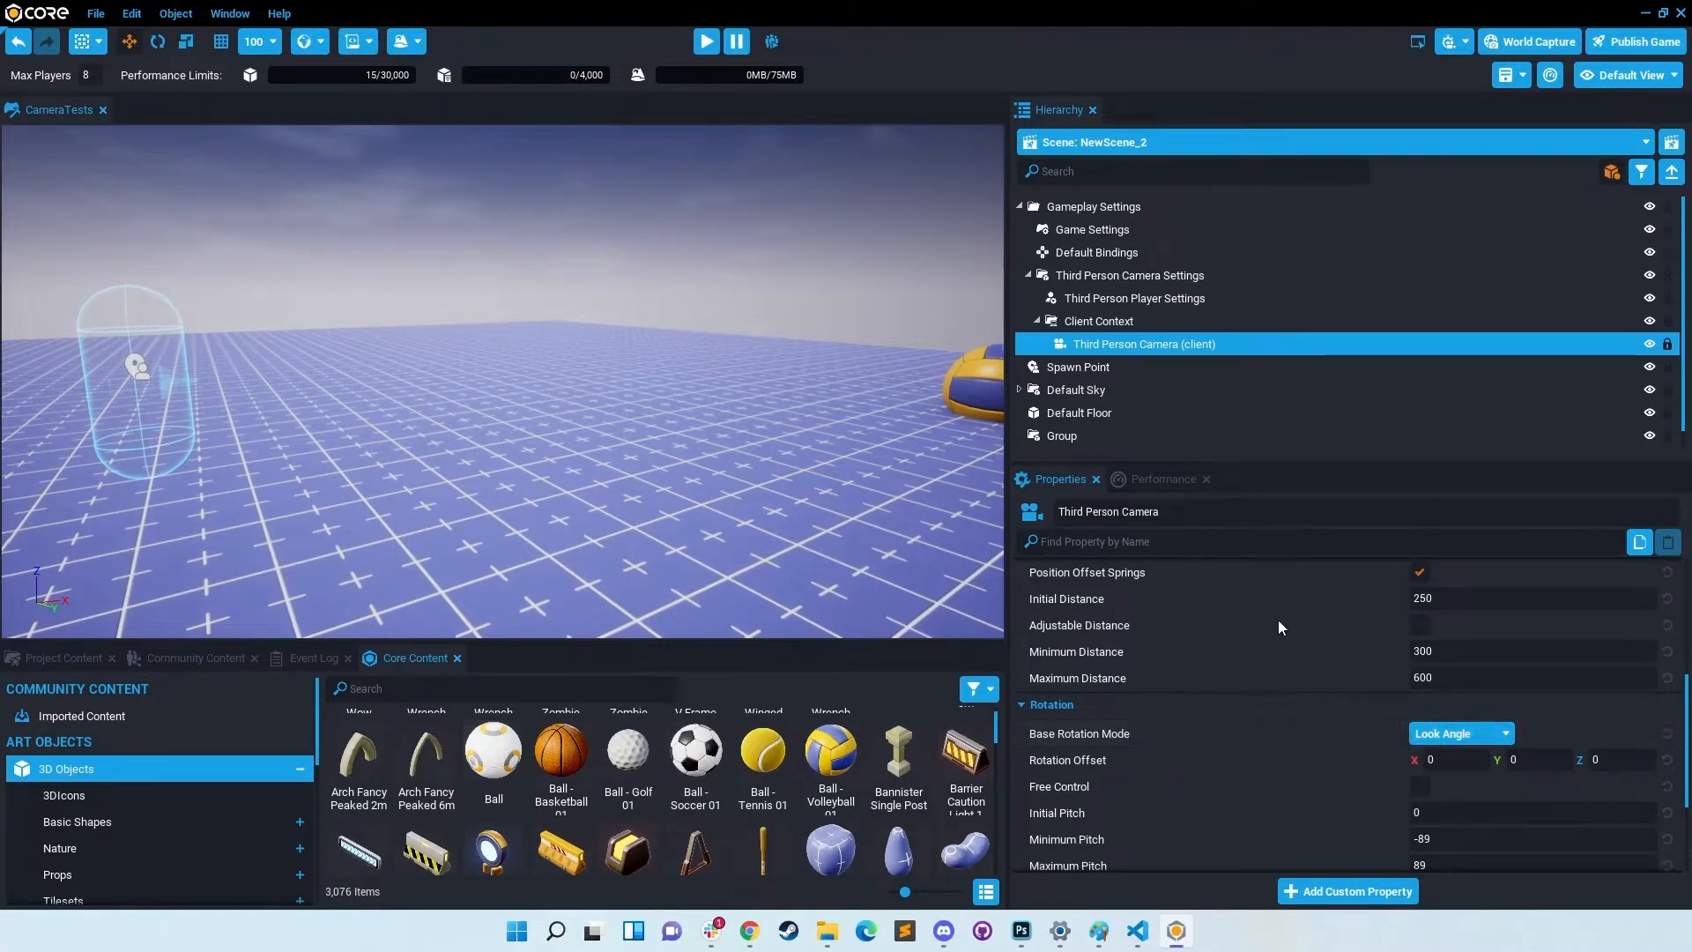
# Step: Return to the presentation in Google Slides and advance through the property overview slides to the Rotation and Audio settings
pyautogui.moveTo(749, 930)
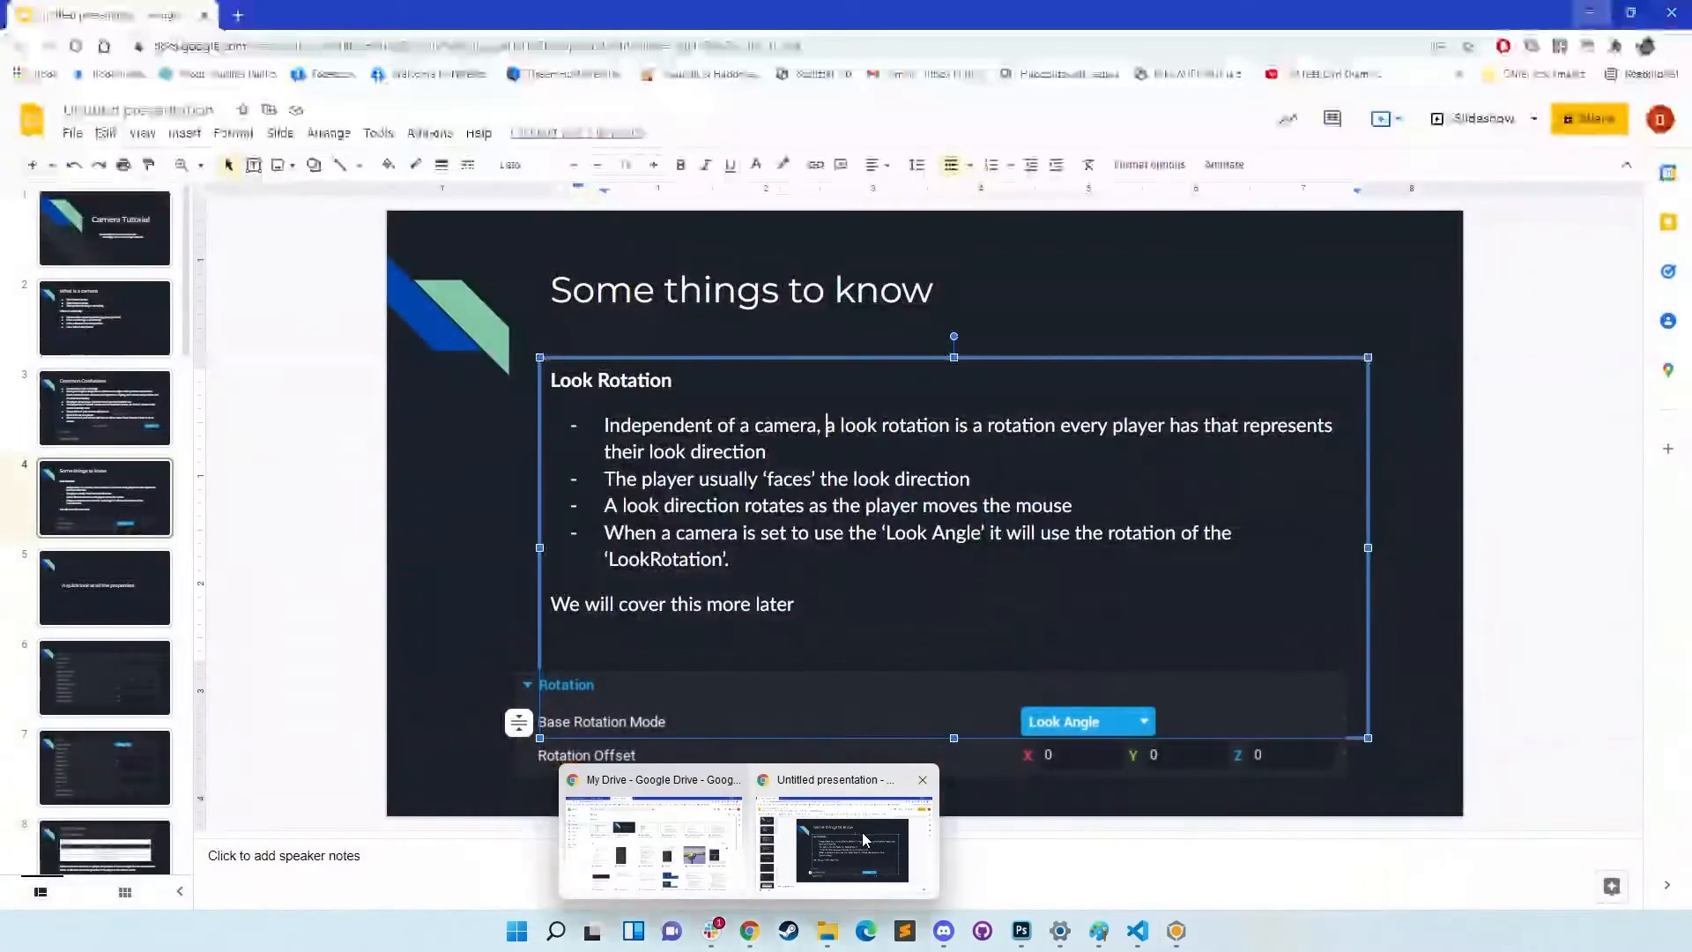
pyautogui.click(862, 832)
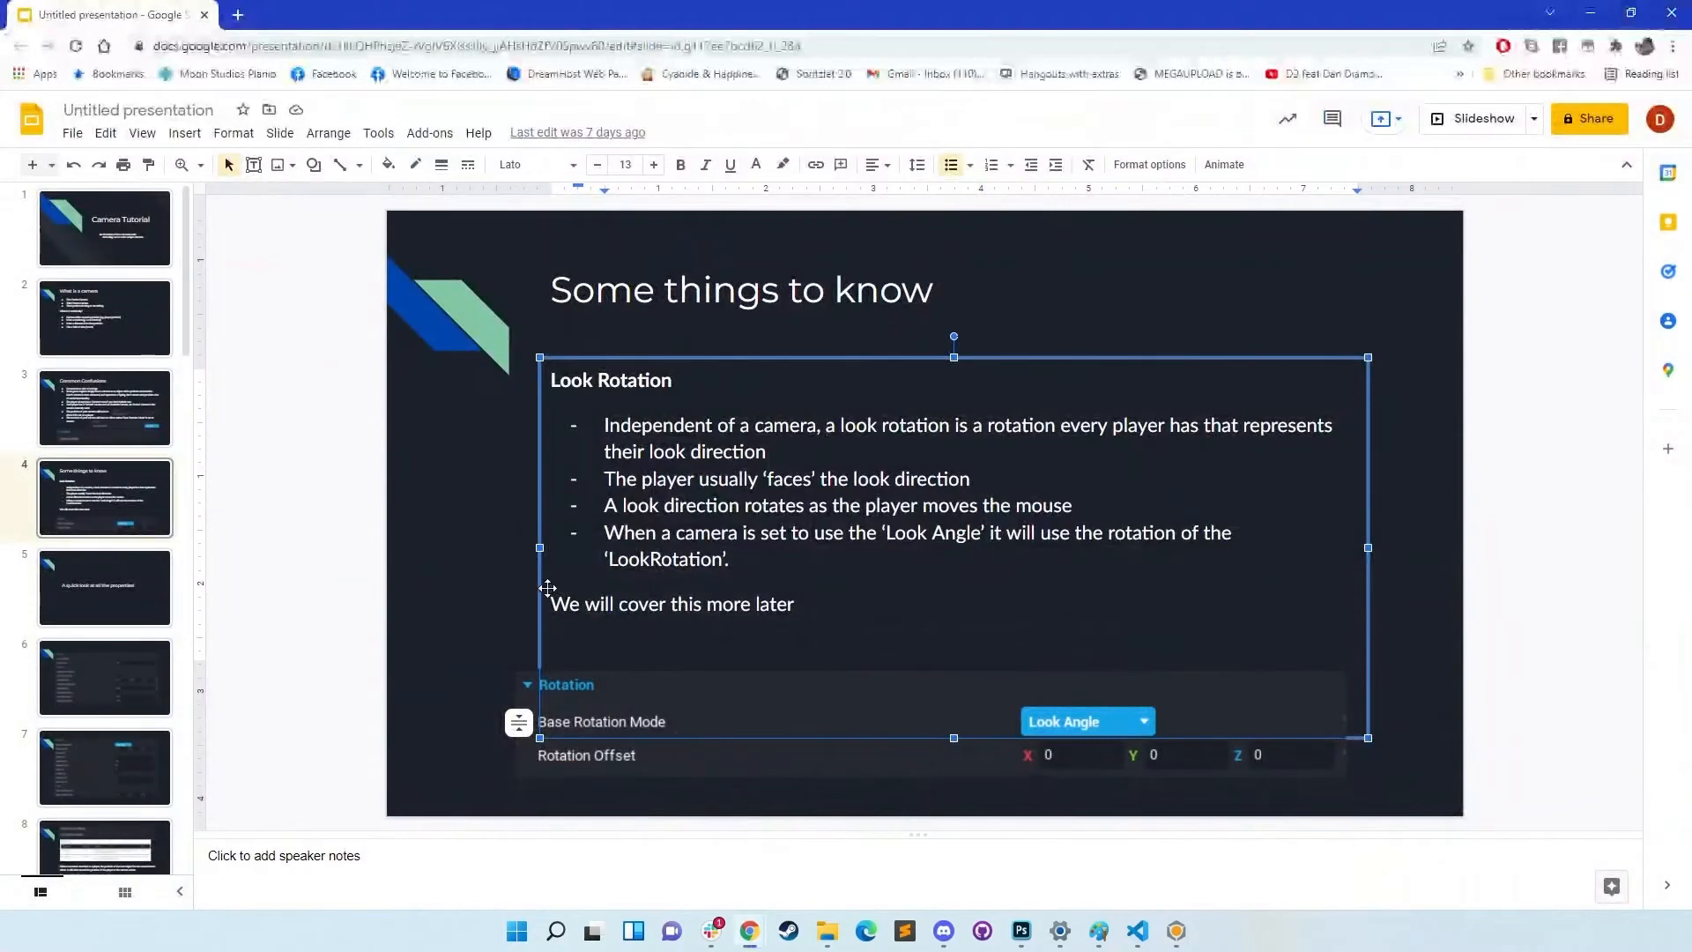
pyautogui.click(791, 685)
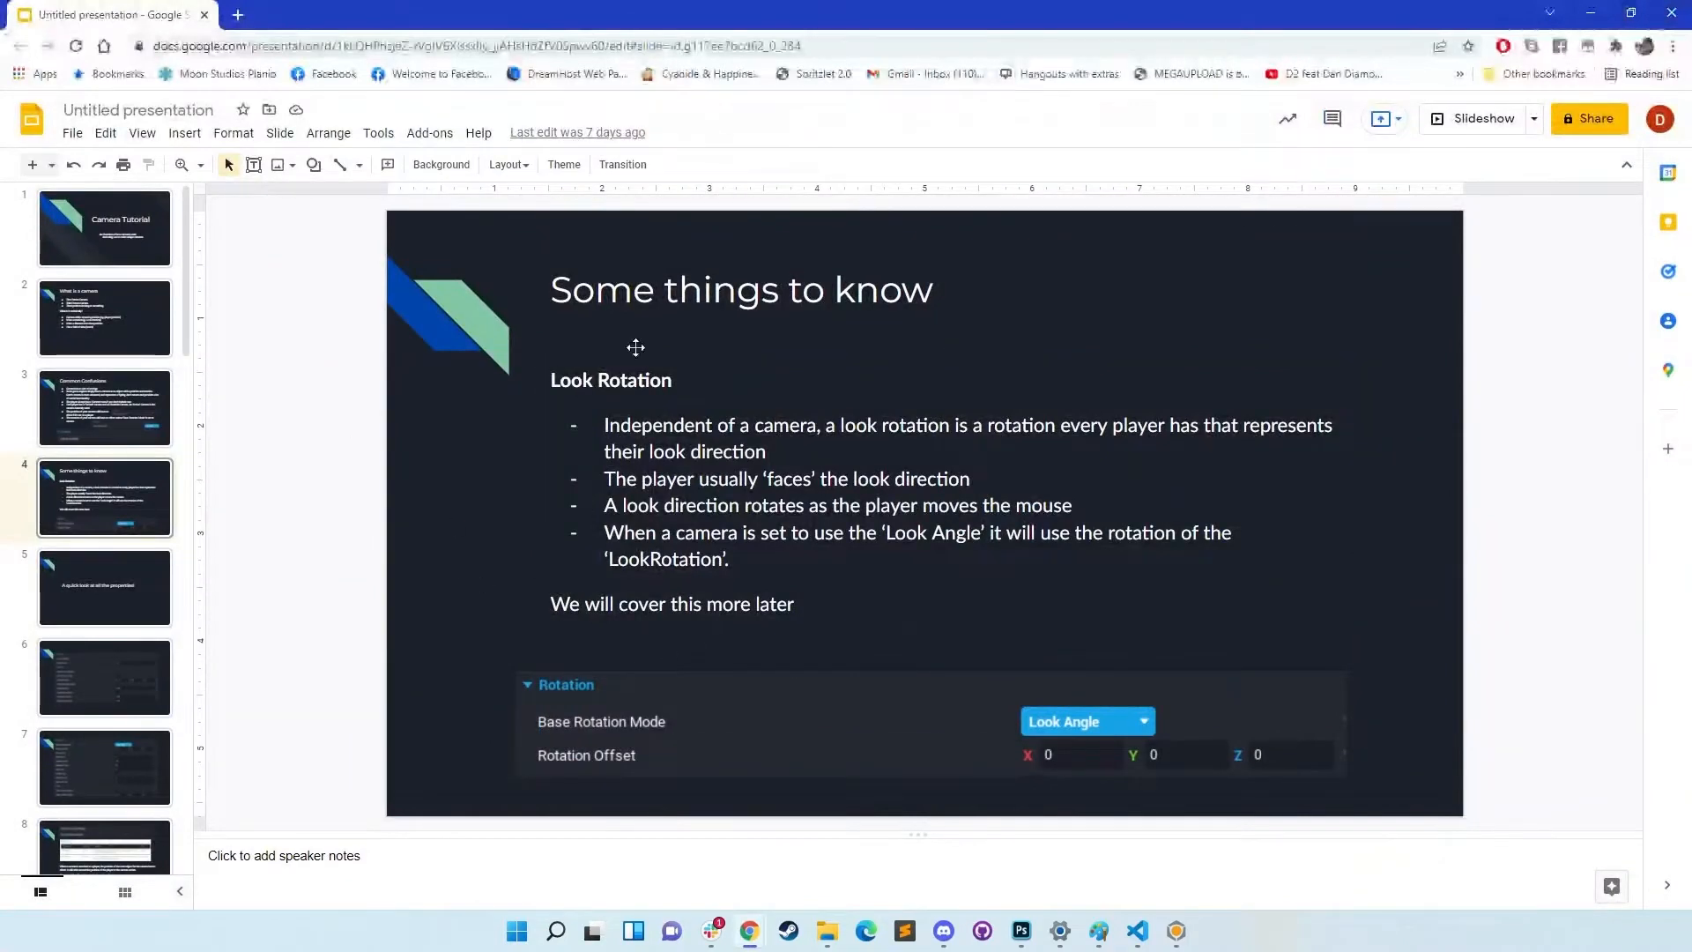
pyautogui.press('Down')
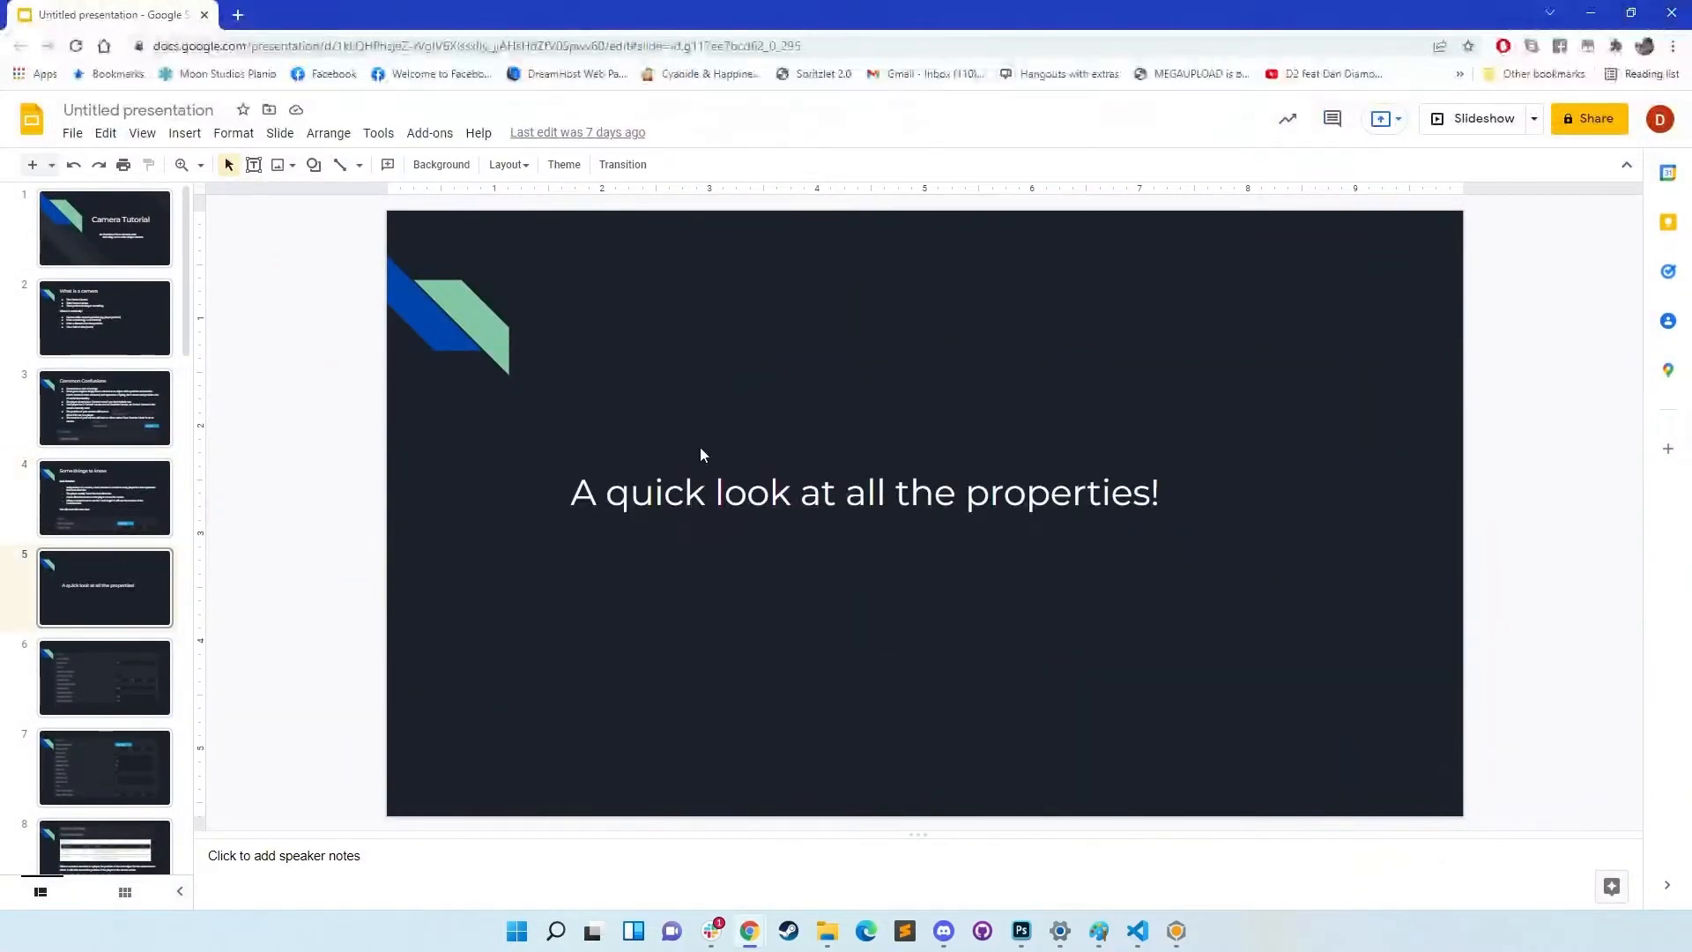
pyautogui.press('Down')
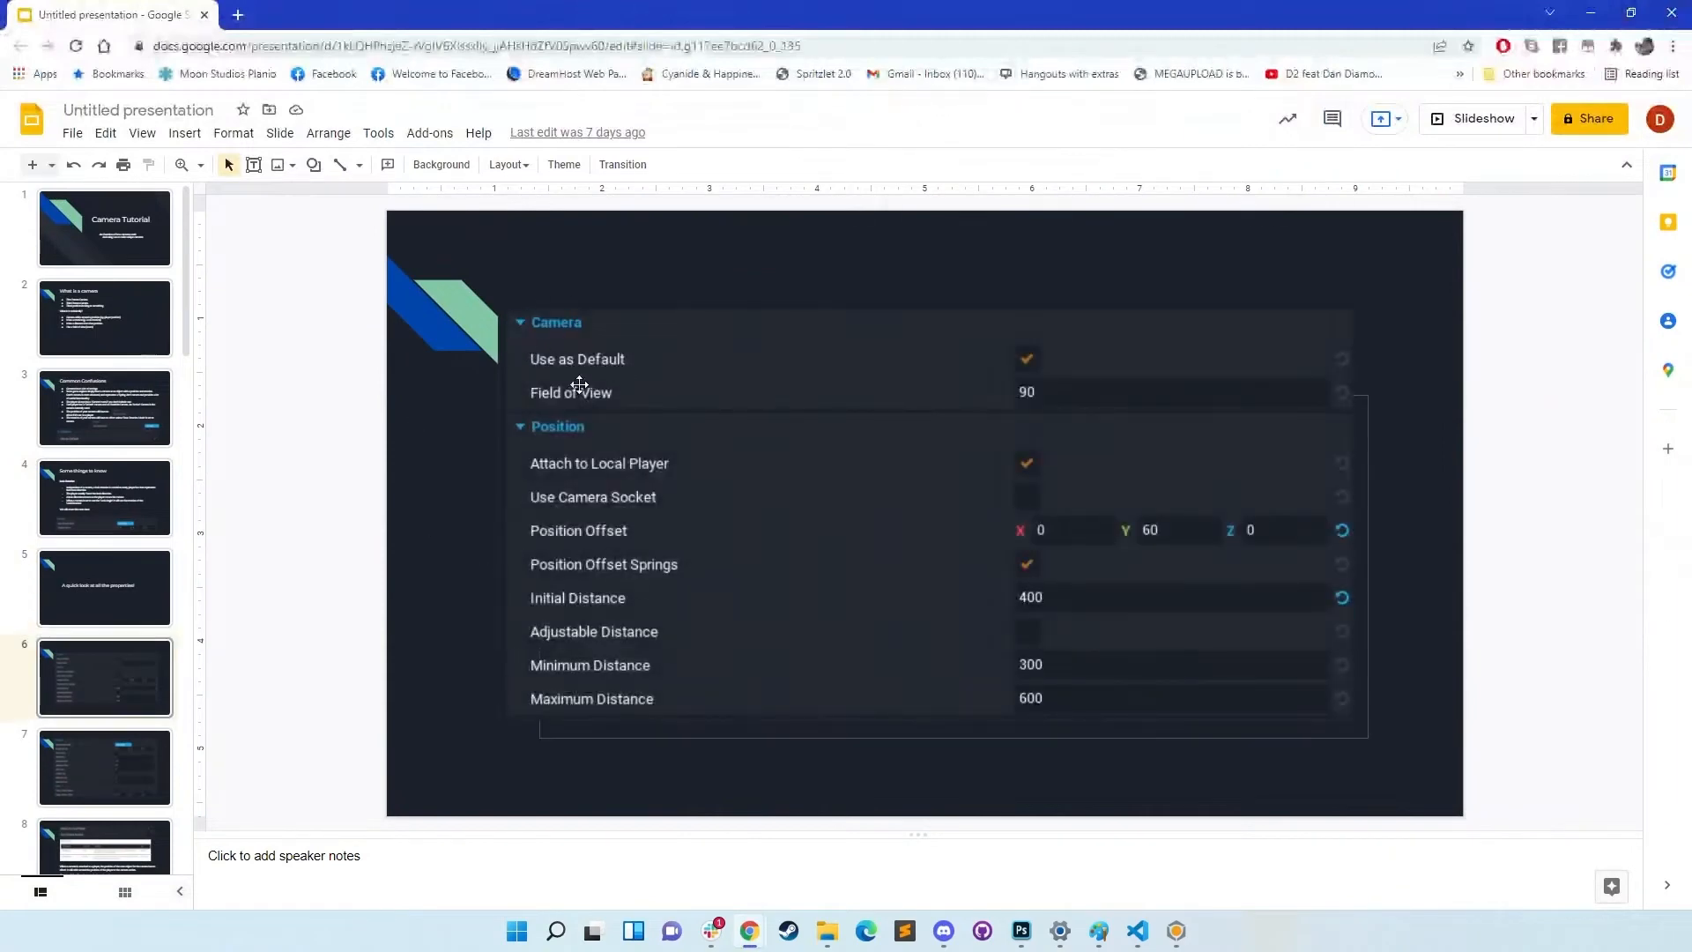
pyautogui.press('Down')
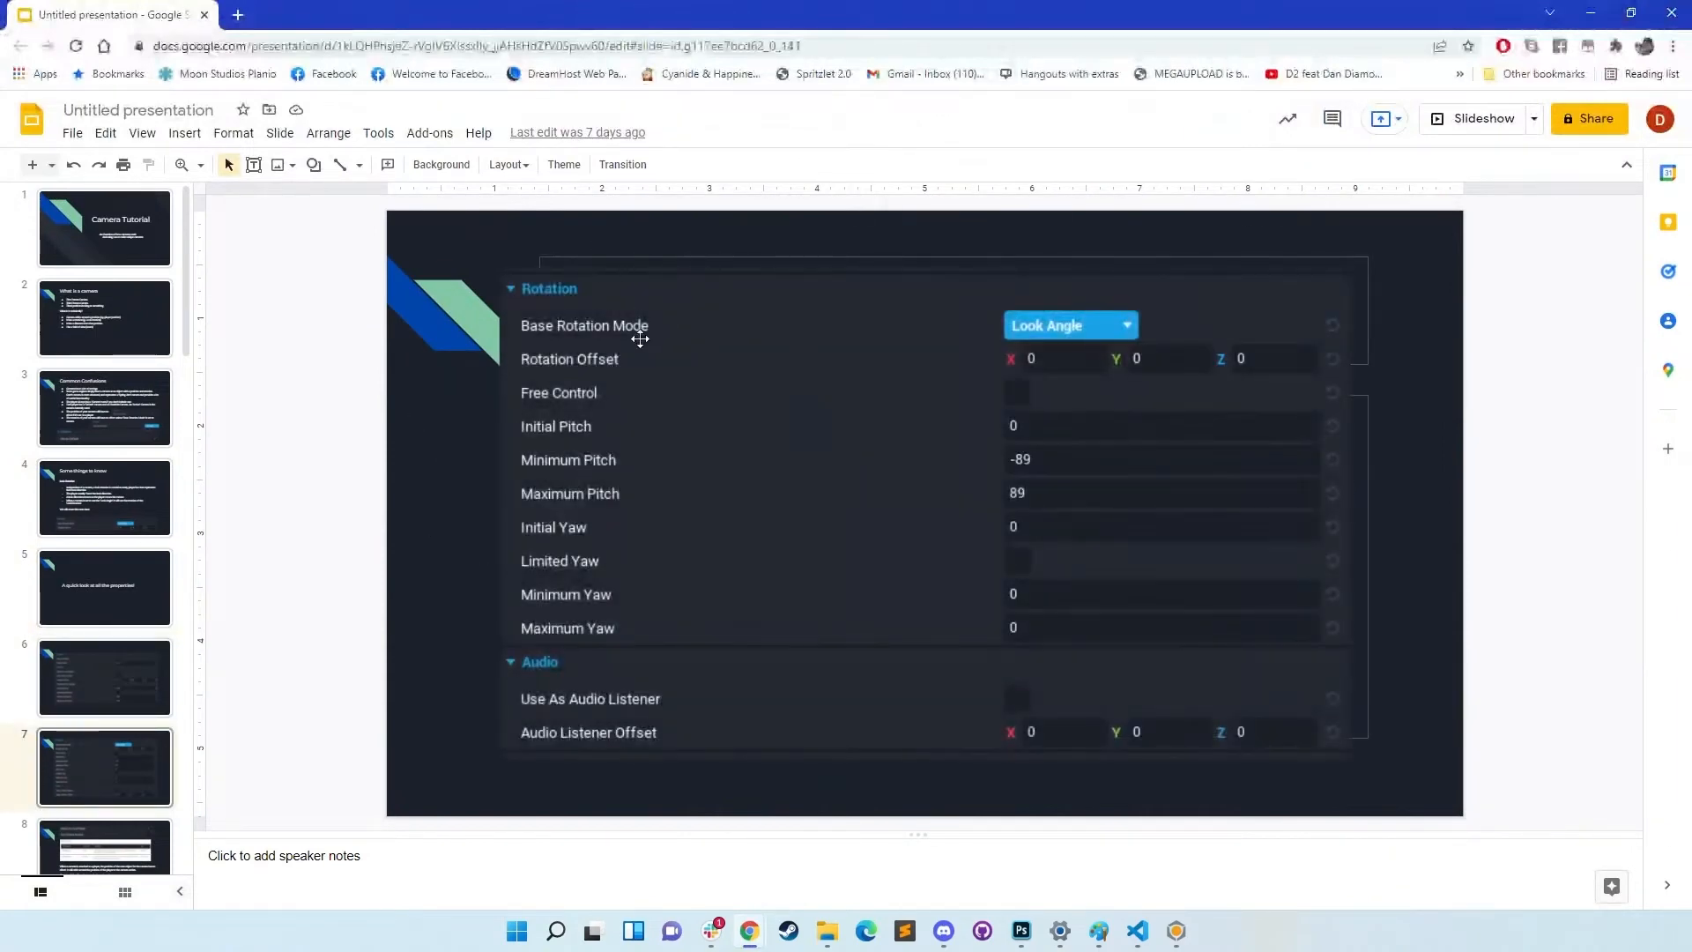
# Step: Advance past the Attach to Local Player slide to the Base Rotation Mode slide and point out its rotation explanation and formula
pyautogui.press('Down')
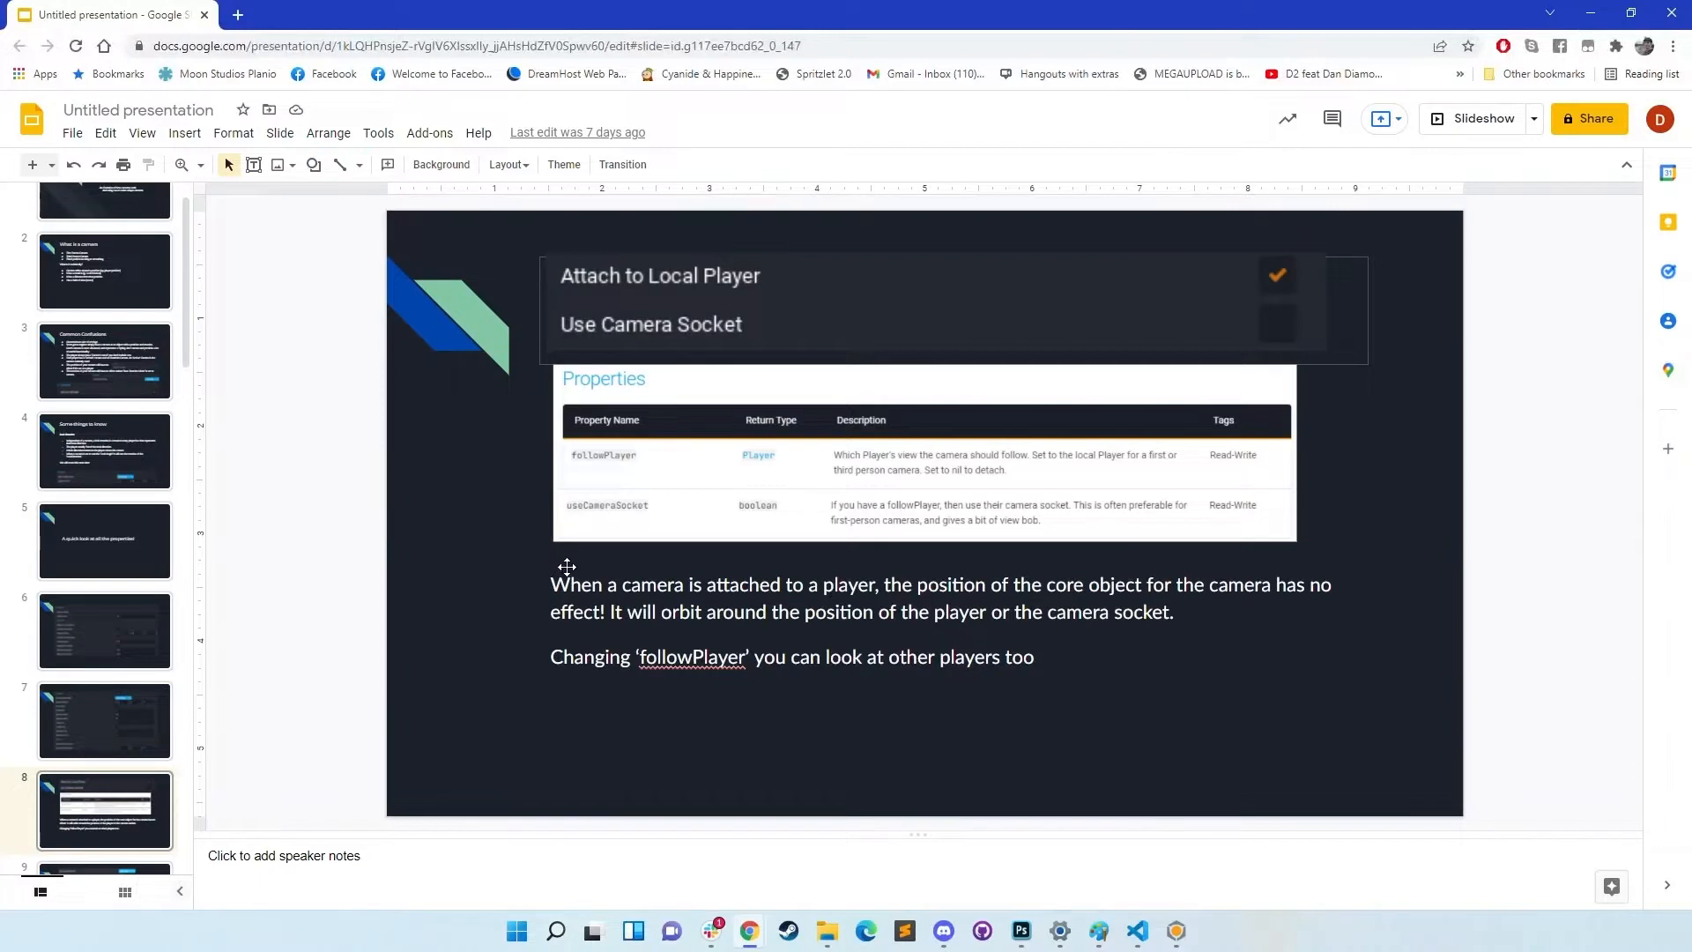
pyautogui.press('Down')
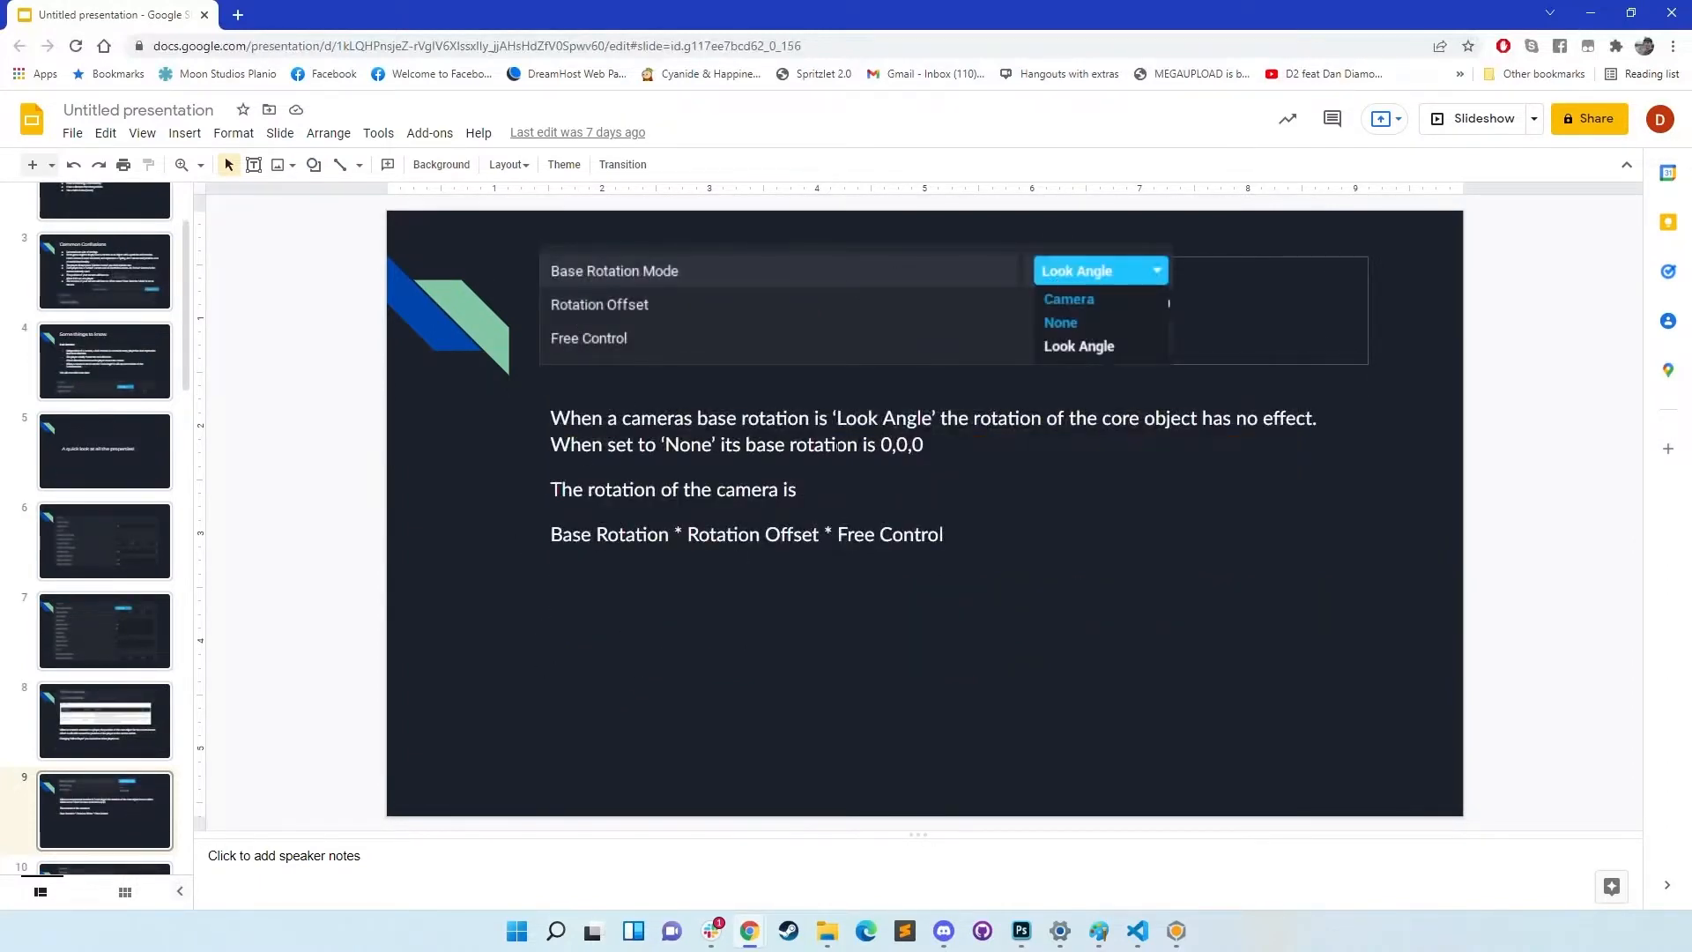
pyautogui.tripleClick(660, 422)
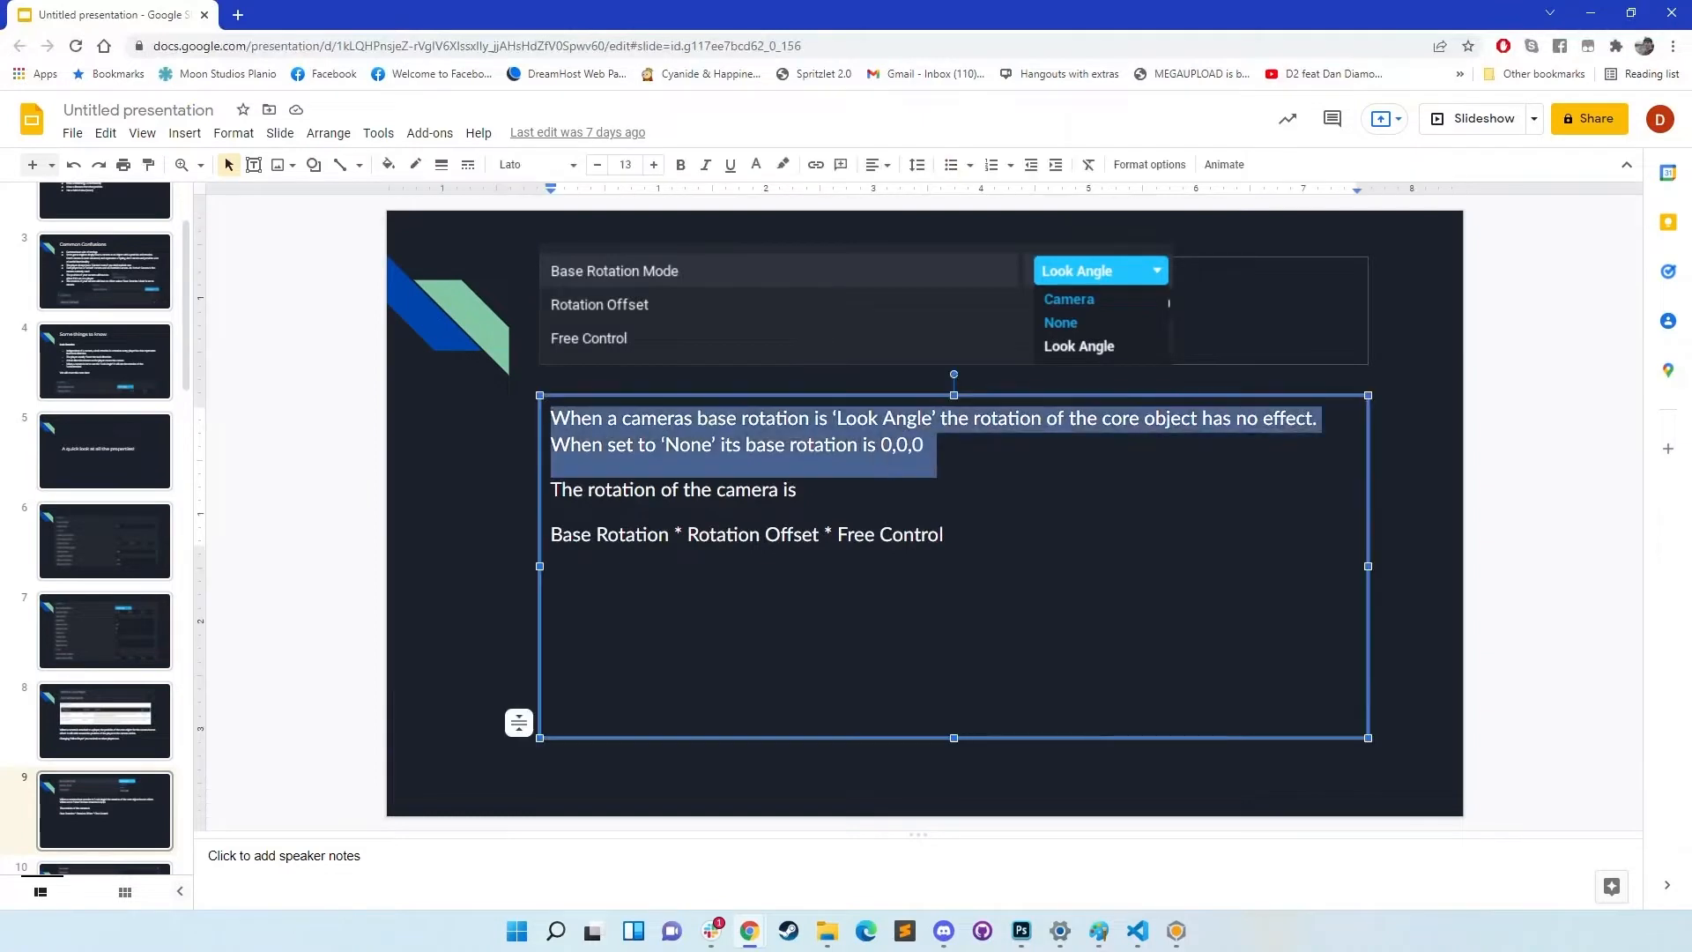
pyautogui.click(609, 444)
pyautogui.press('Escape')
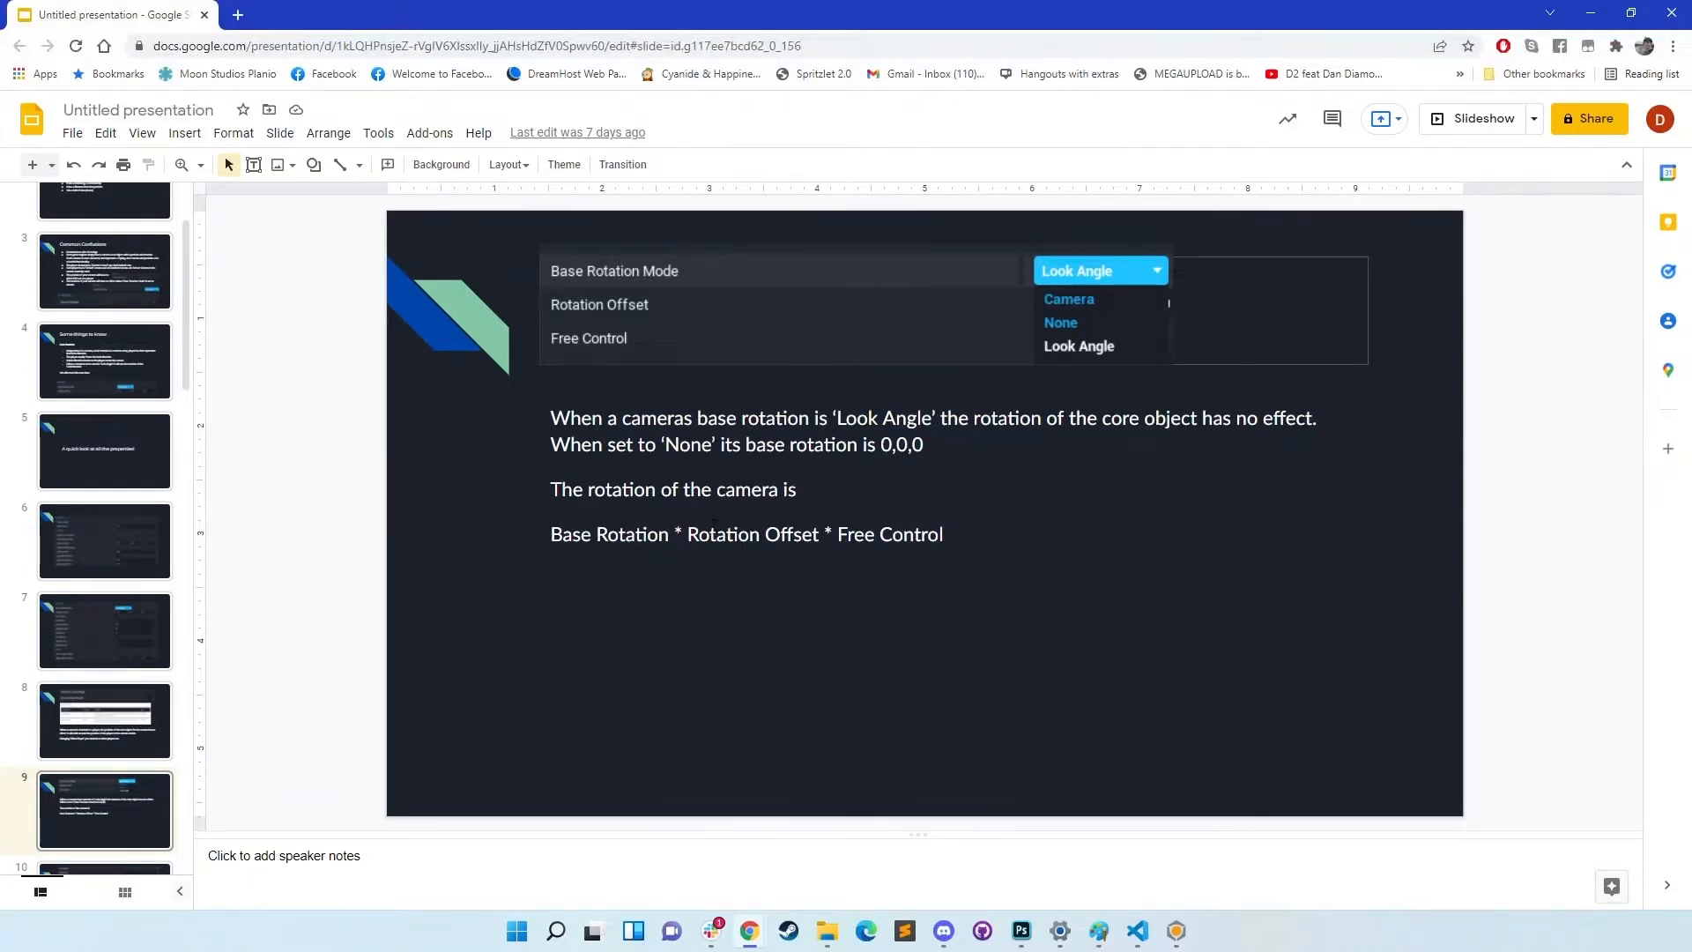
pyautogui.click(718, 534)
# Step: Switch to Core, set the Third Person Camera's Rotation Offset X to 45 and preview the game
pyautogui.click(1177, 931)
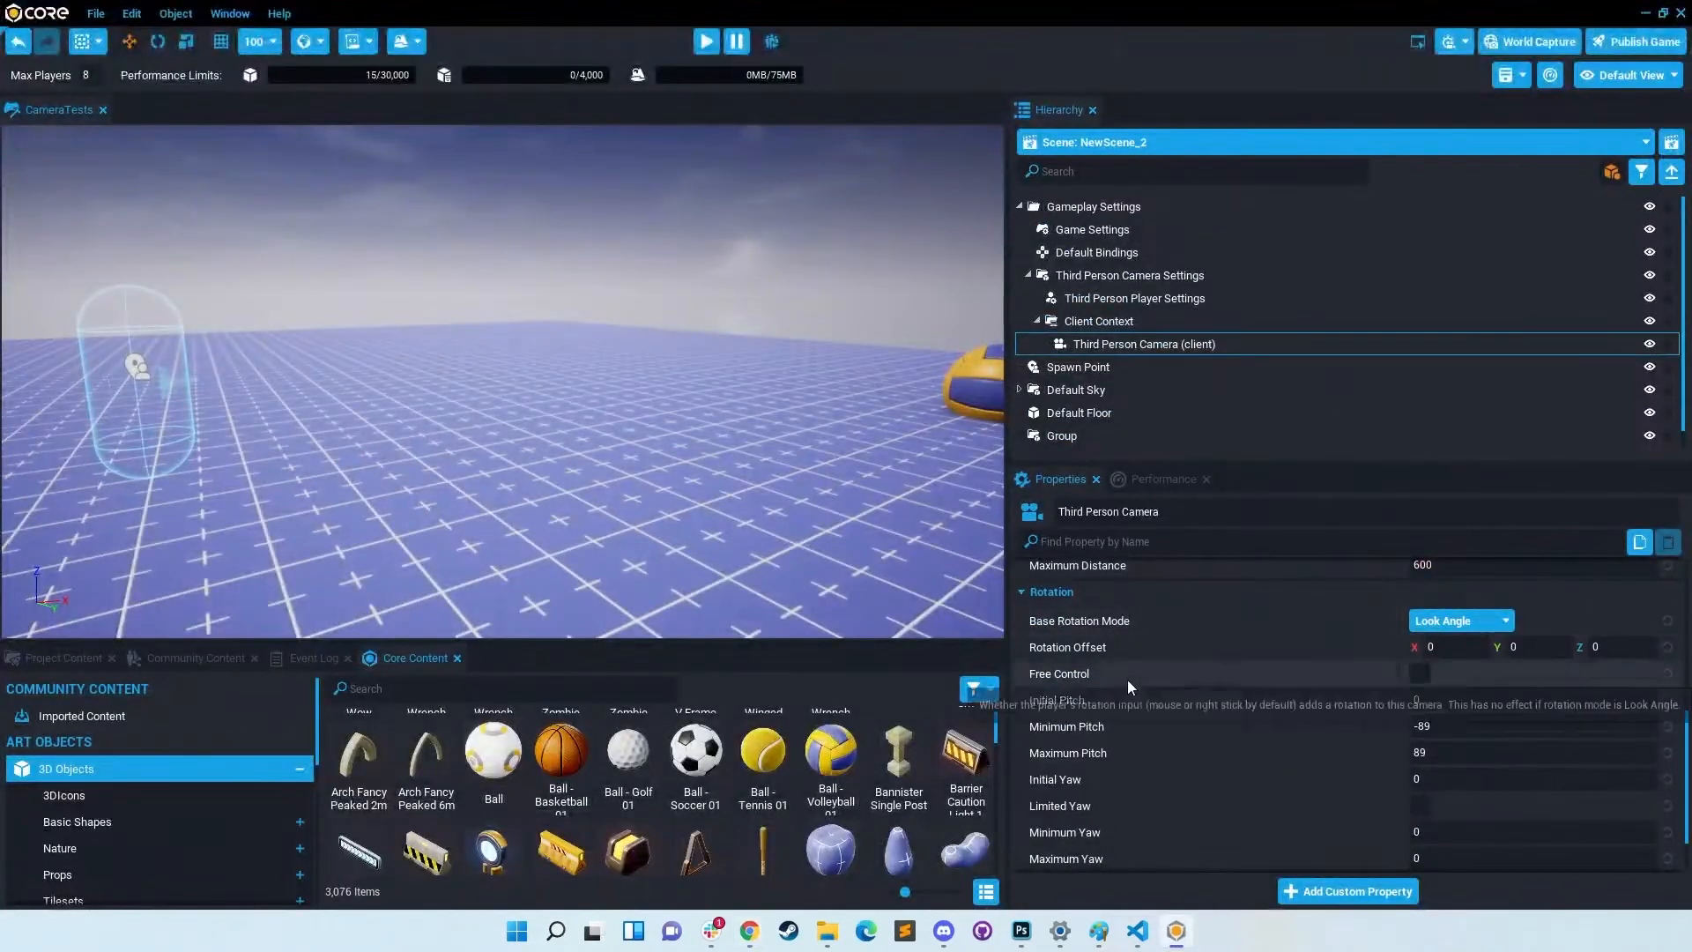
pyautogui.click(1454, 647)
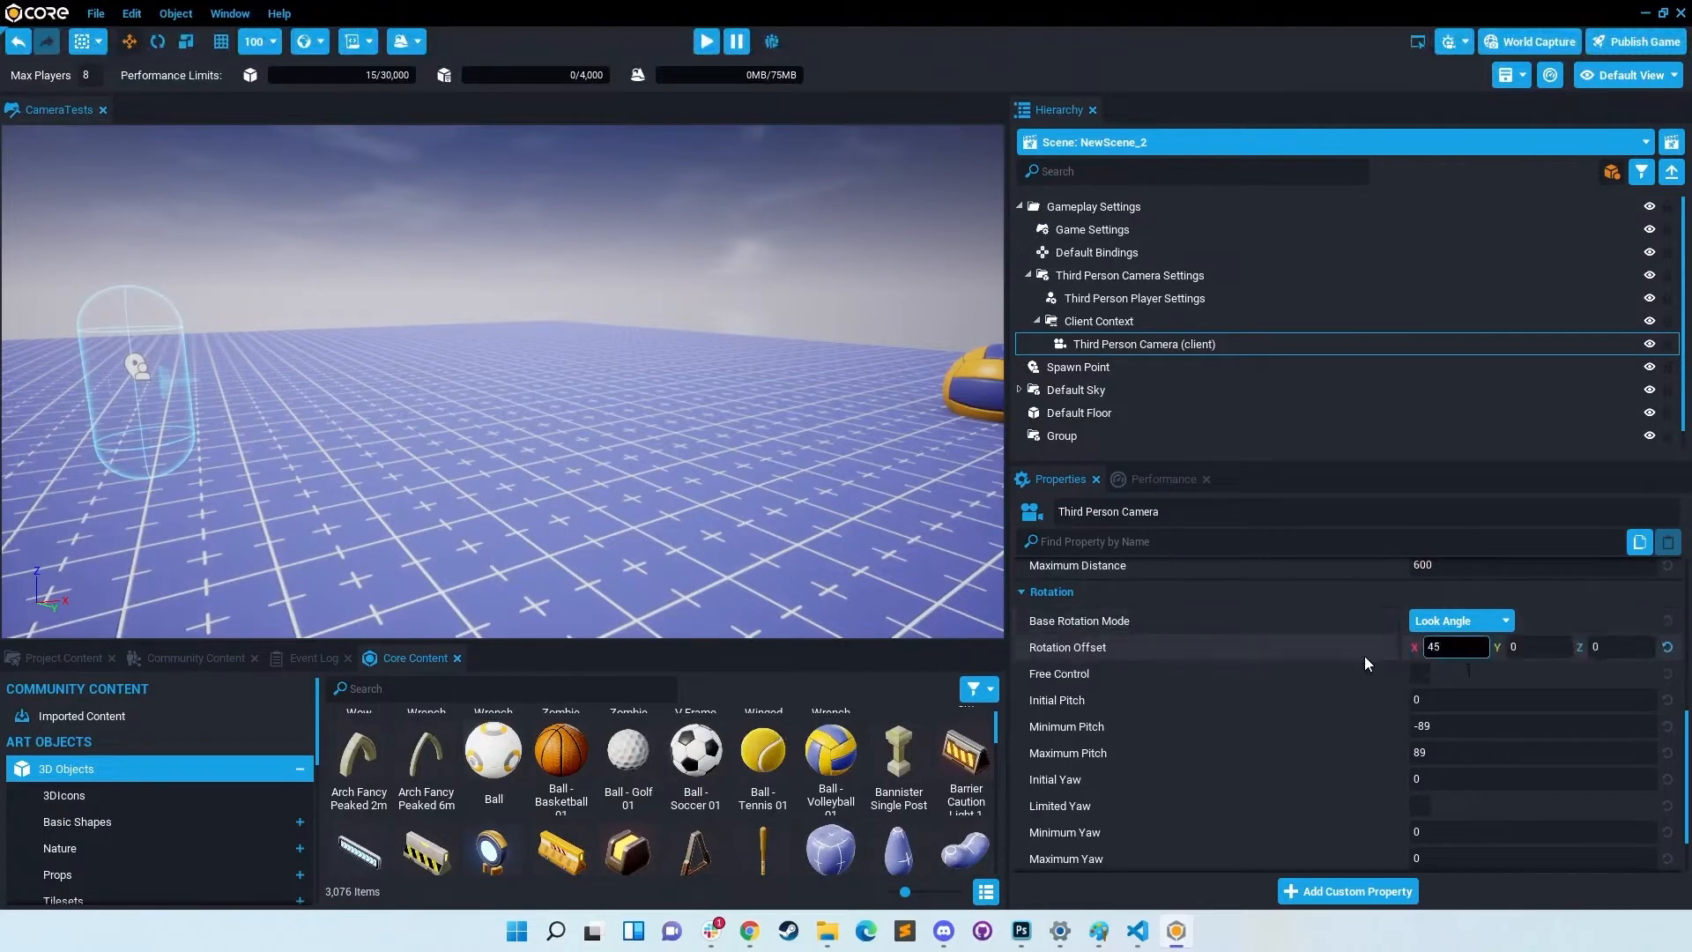
pyautogui.click(706, 42)
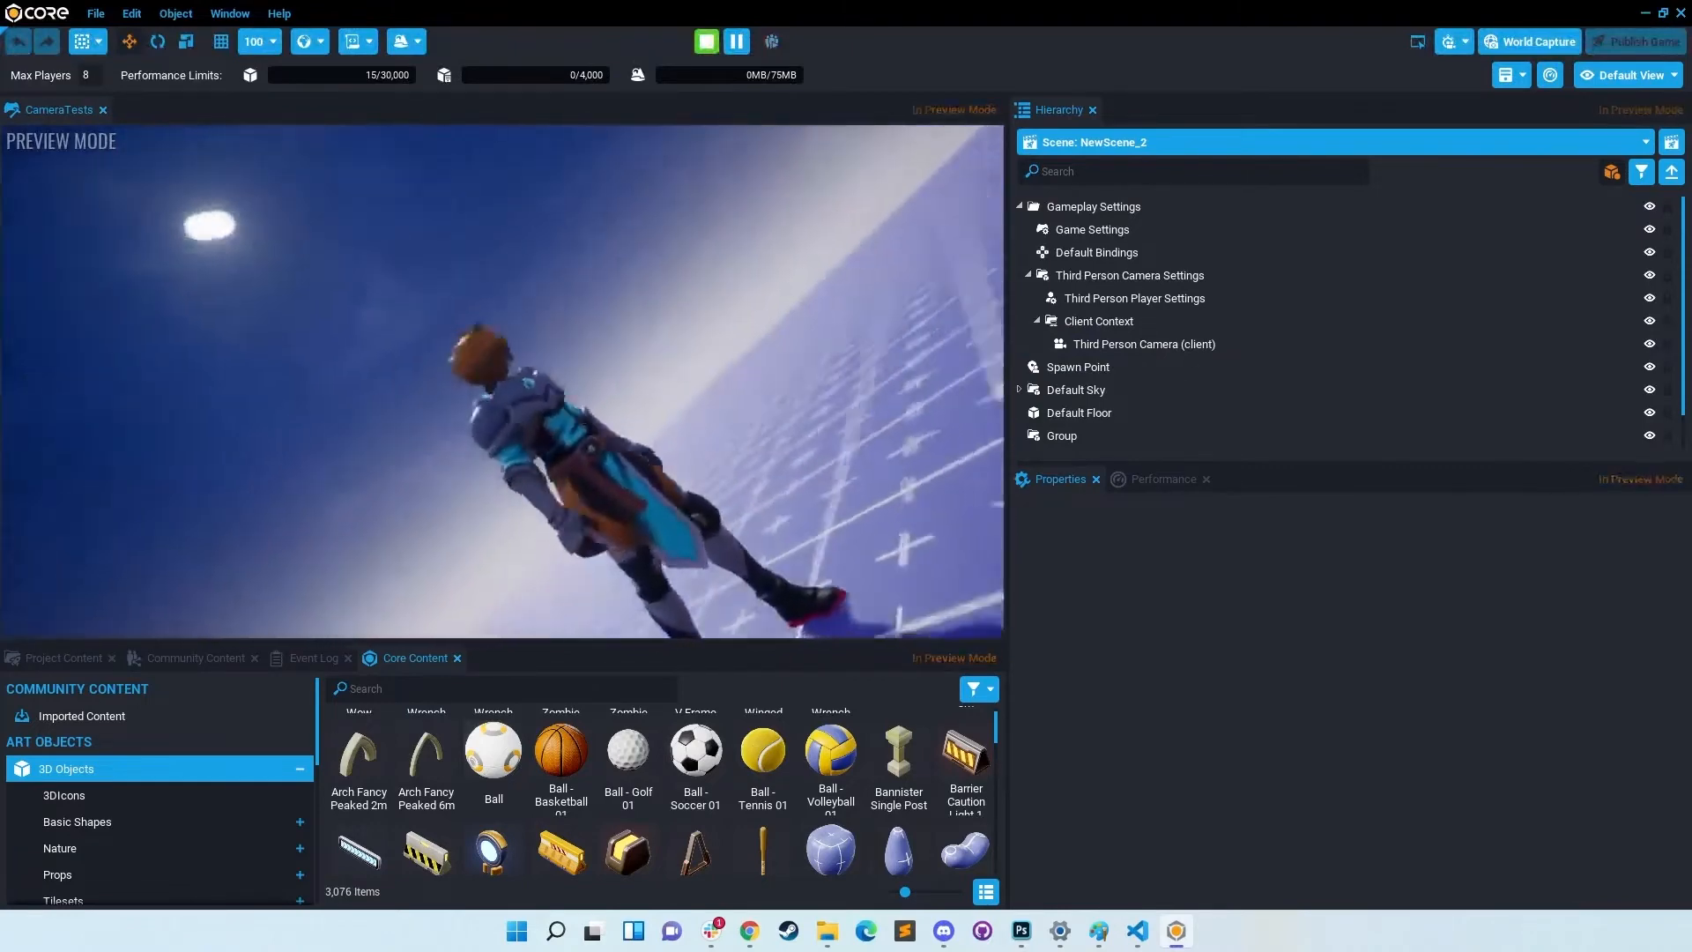
# Step: Stop the preview, set the Third Person Camera's Base Rotation Mode to Camera, and enable Free Control and Limited Yaw
pyautogui.press('Escape')
pyautogui.click(1174, 348)
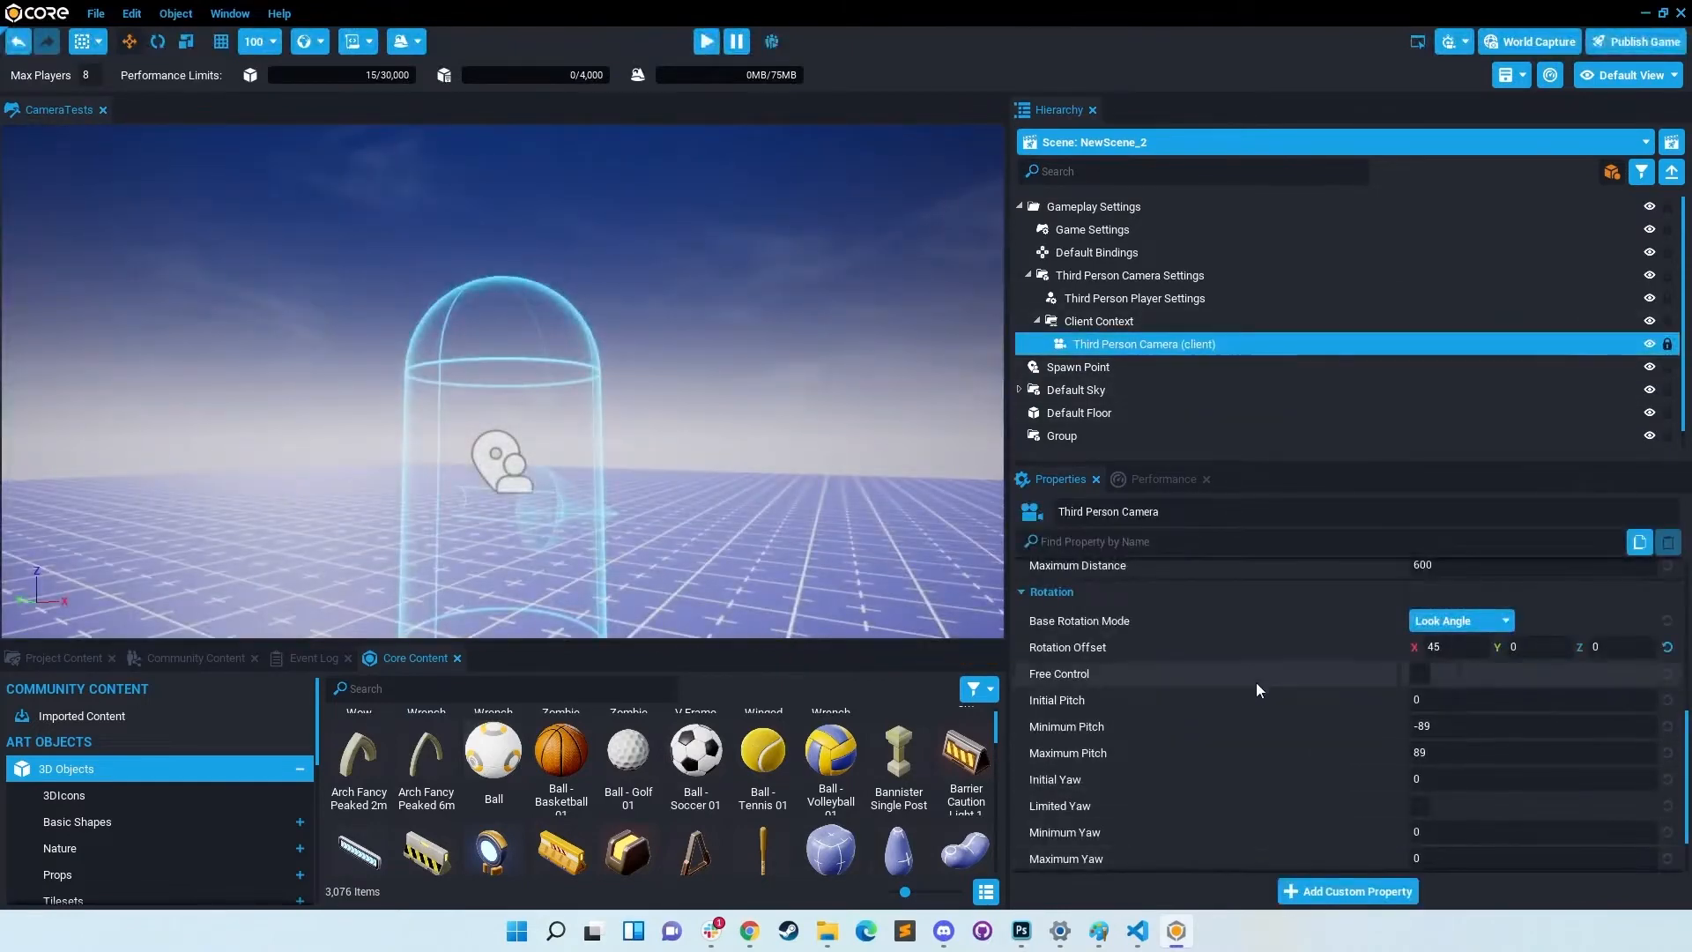
pyautogui.click(1421, 674)
pyautogui.click(1455, 620)
pyautogui.click(1437, 644)
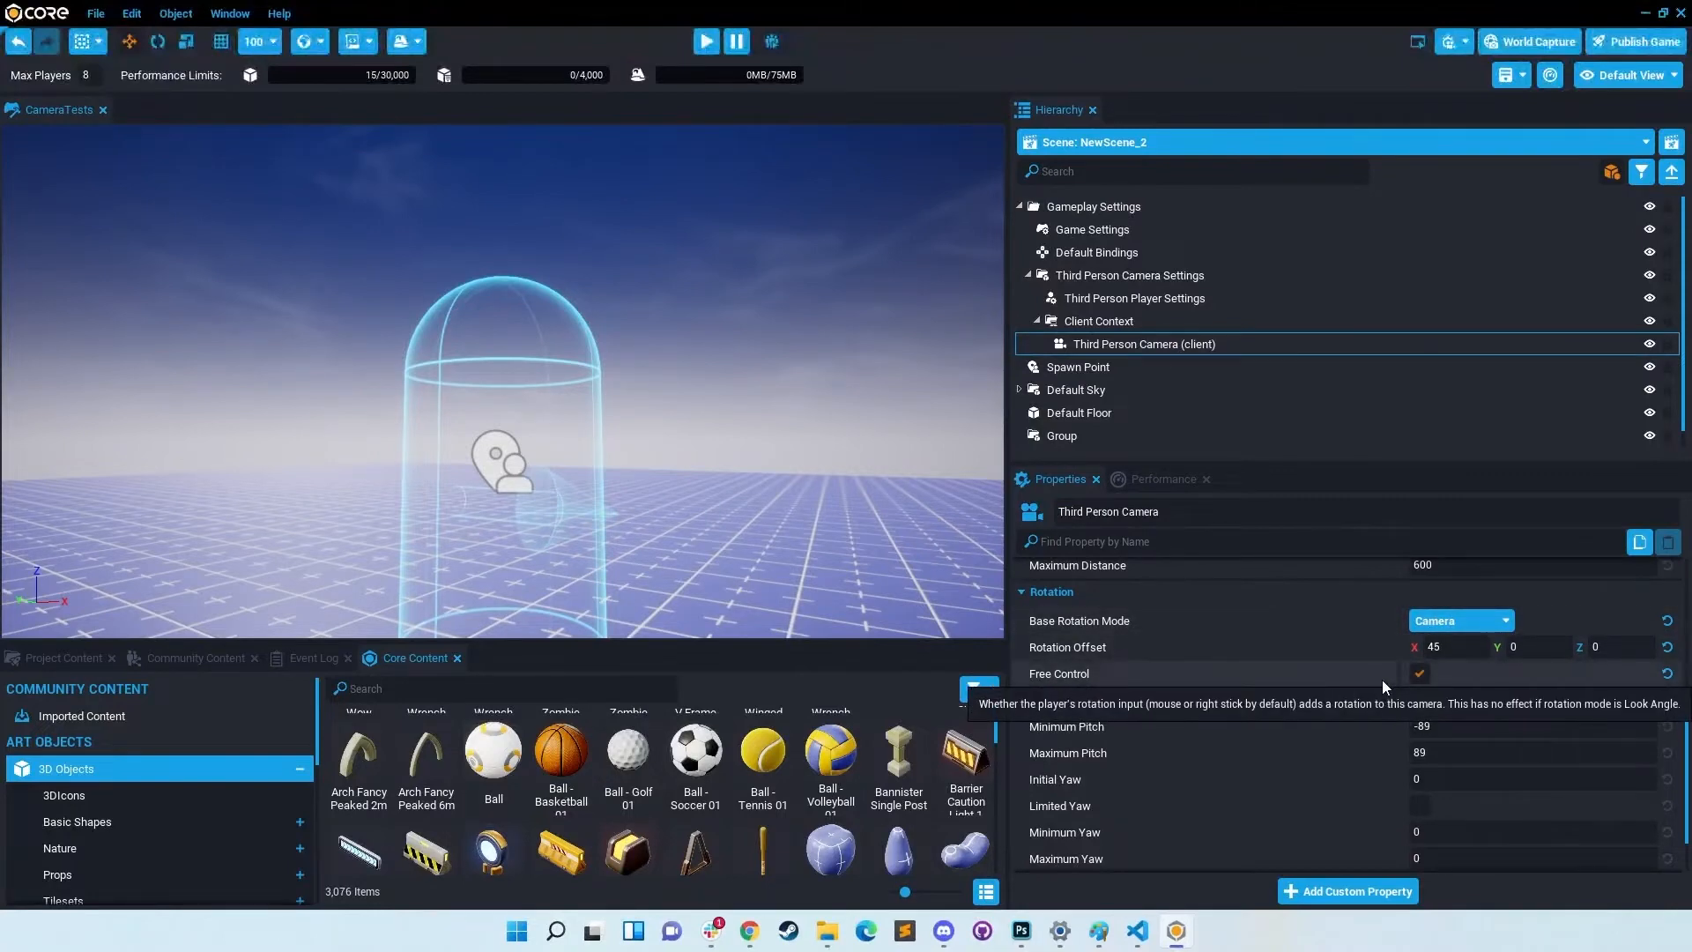
pyautogui.click(1419, 807)
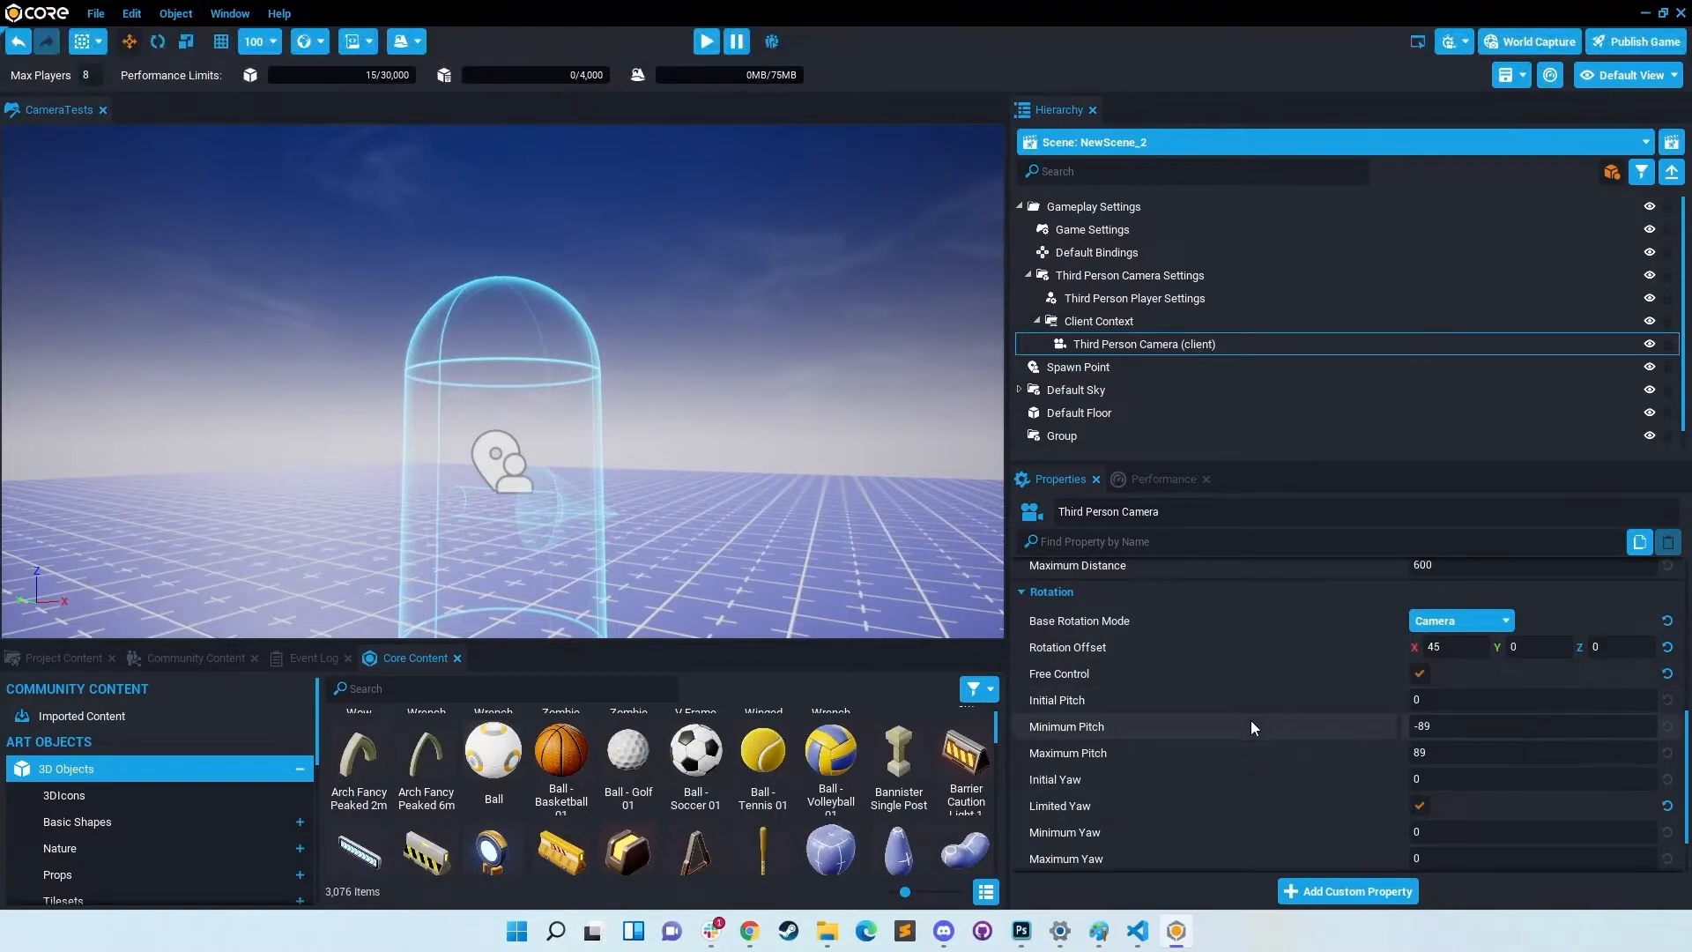
# Step: Set the Third Person Camera's Minimum Pitch to -45 and Maximum Pitch to 45, and preview the game
pyautogui.moveTo(671, 402); pyautogui.dragTo(622, 416, button='right')
pyautogui.moveTo(737, 431)
pyautogui.mouseDown(button='right')
pyautogui.moveTo(278, 405)
pyautogui.moveTo(882, 423)
pyautogui.moveTo(728, 447)
pyautogui.mouseUp(button='right')
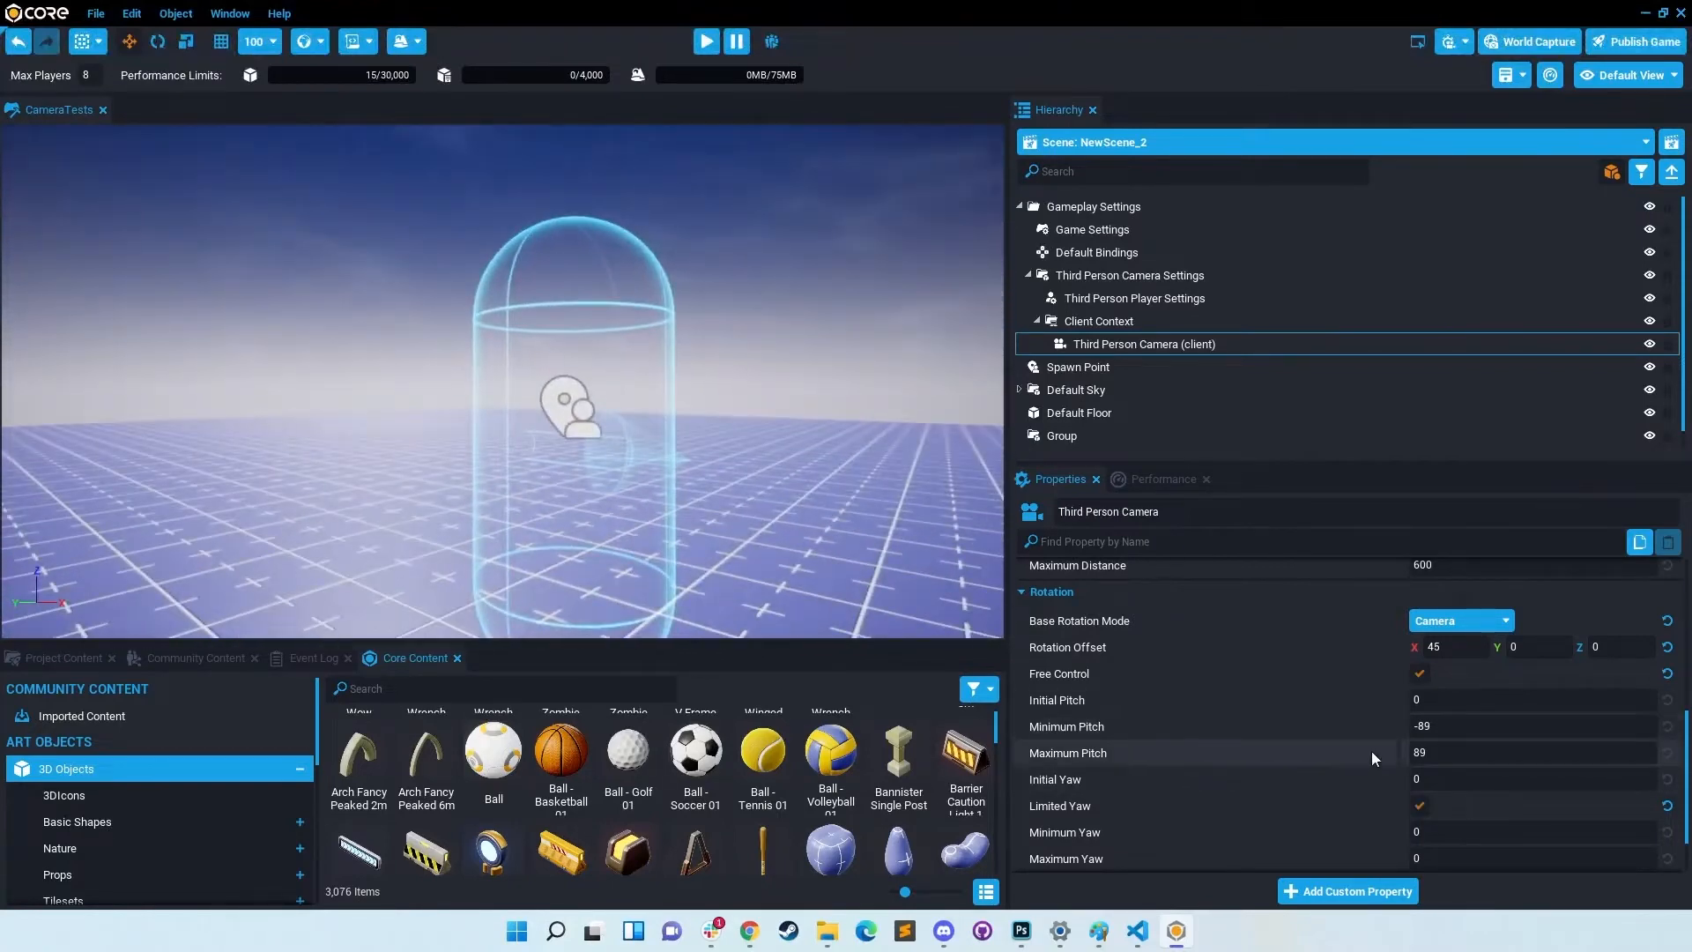
pyautogui.click(1421, 727)
pyautogui.click(1421, 727)
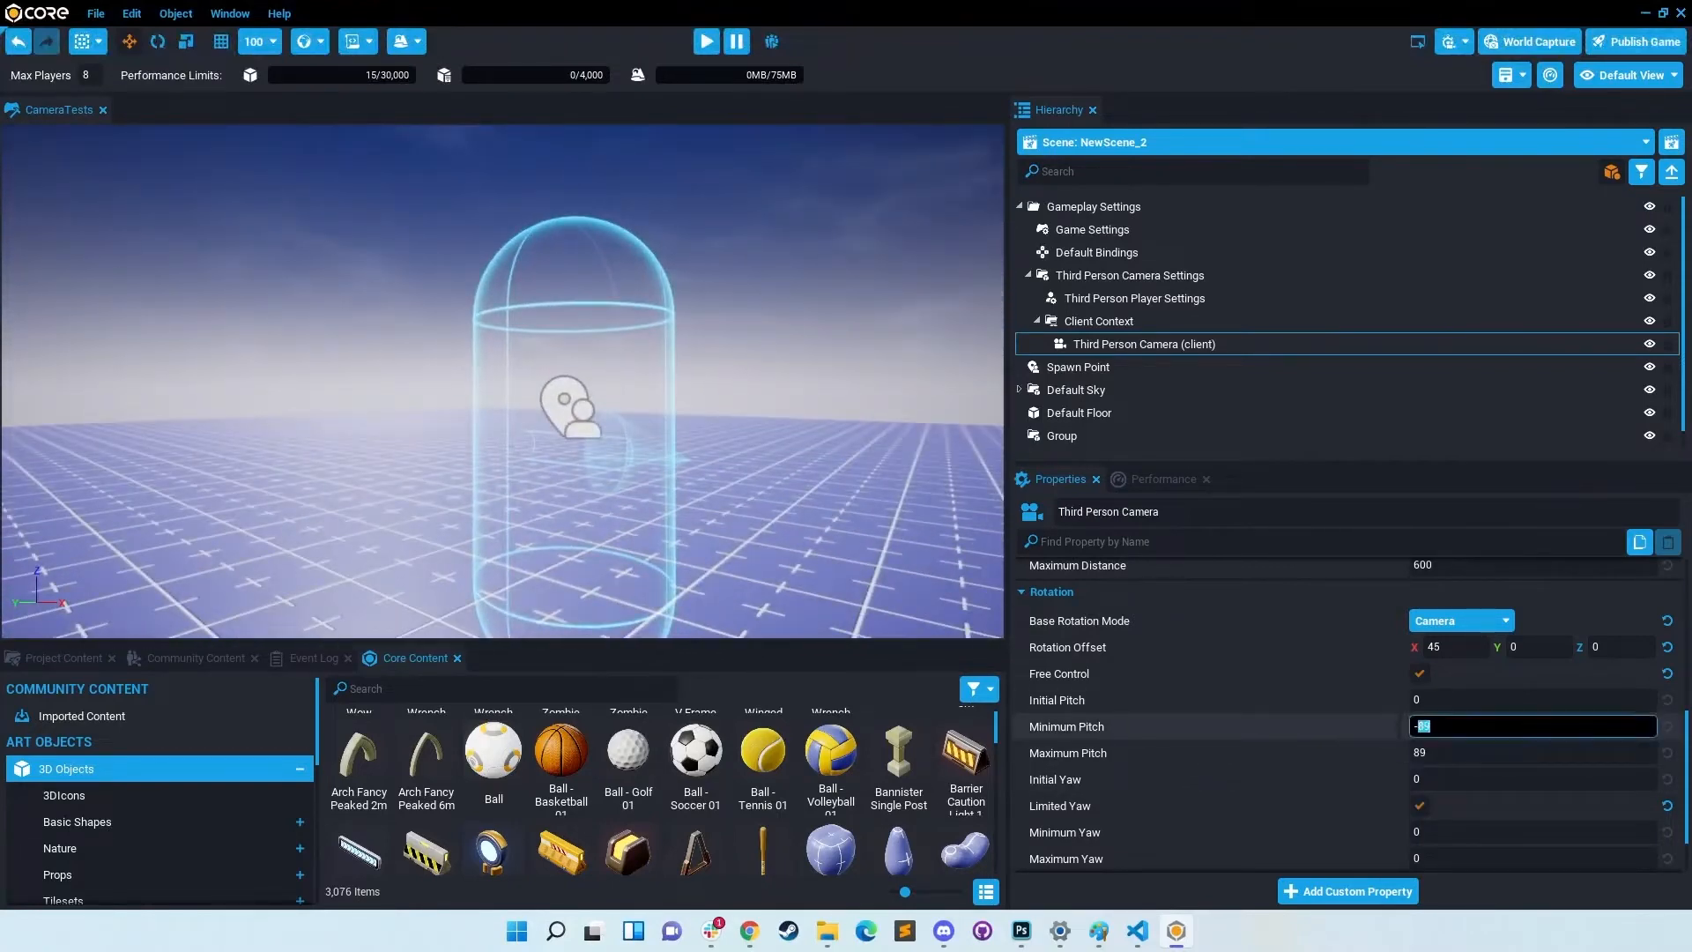
pyautogui.write('-45')
pyautogui.click(1433, 754)
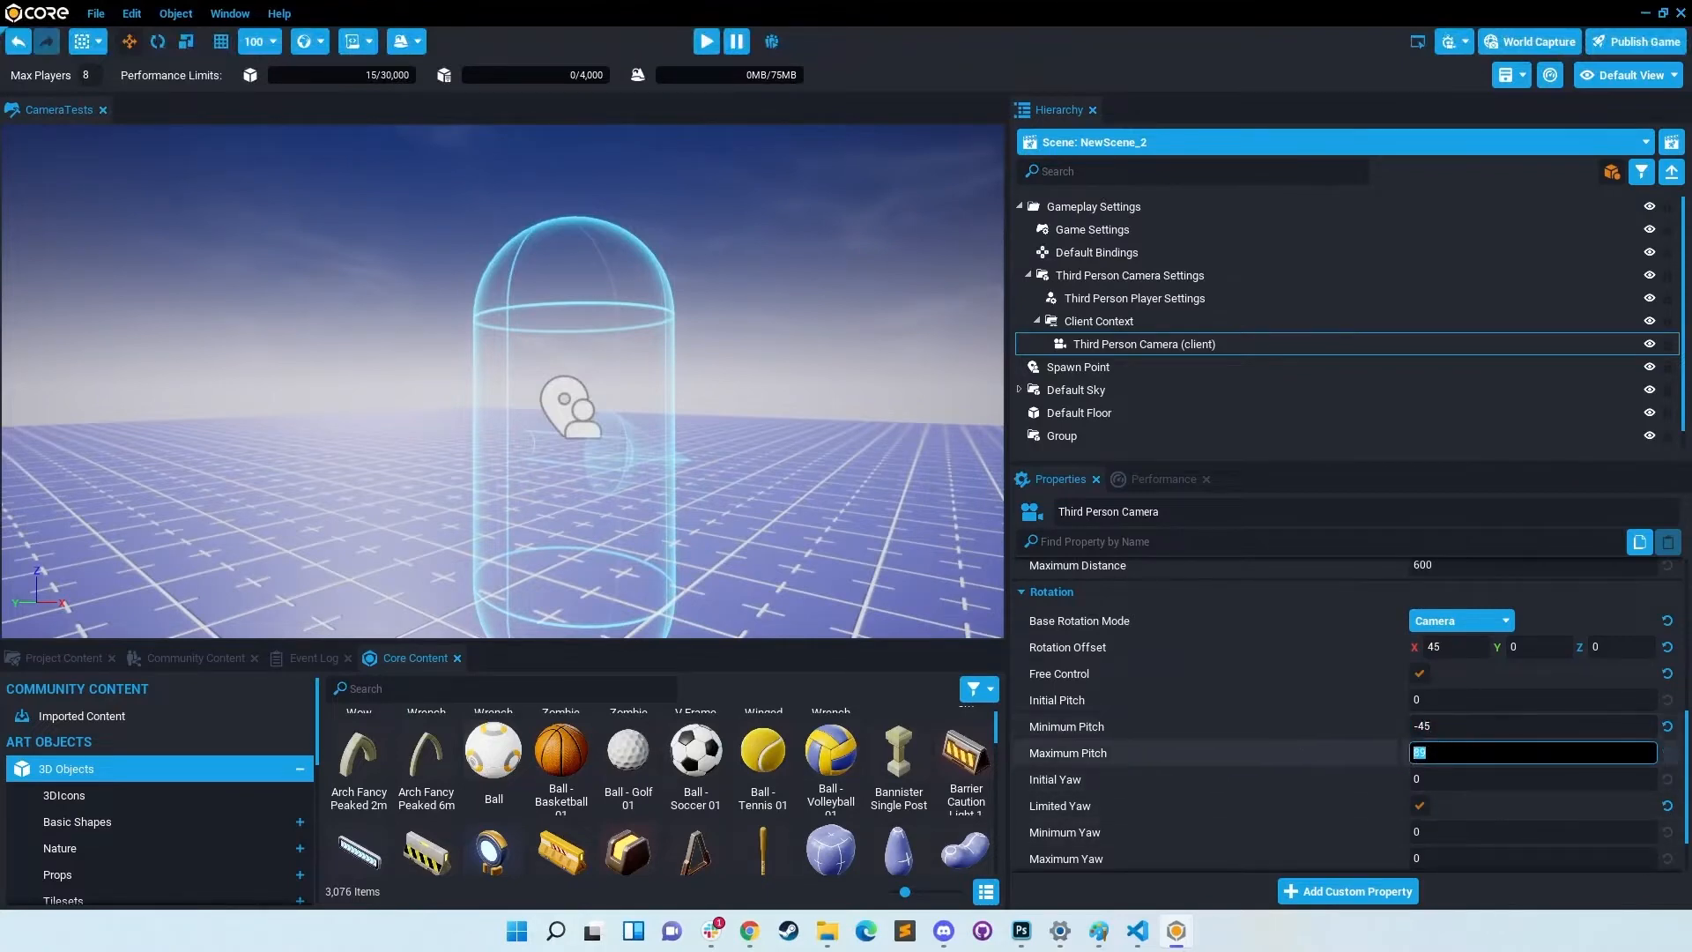
pyautogui.press('Return')
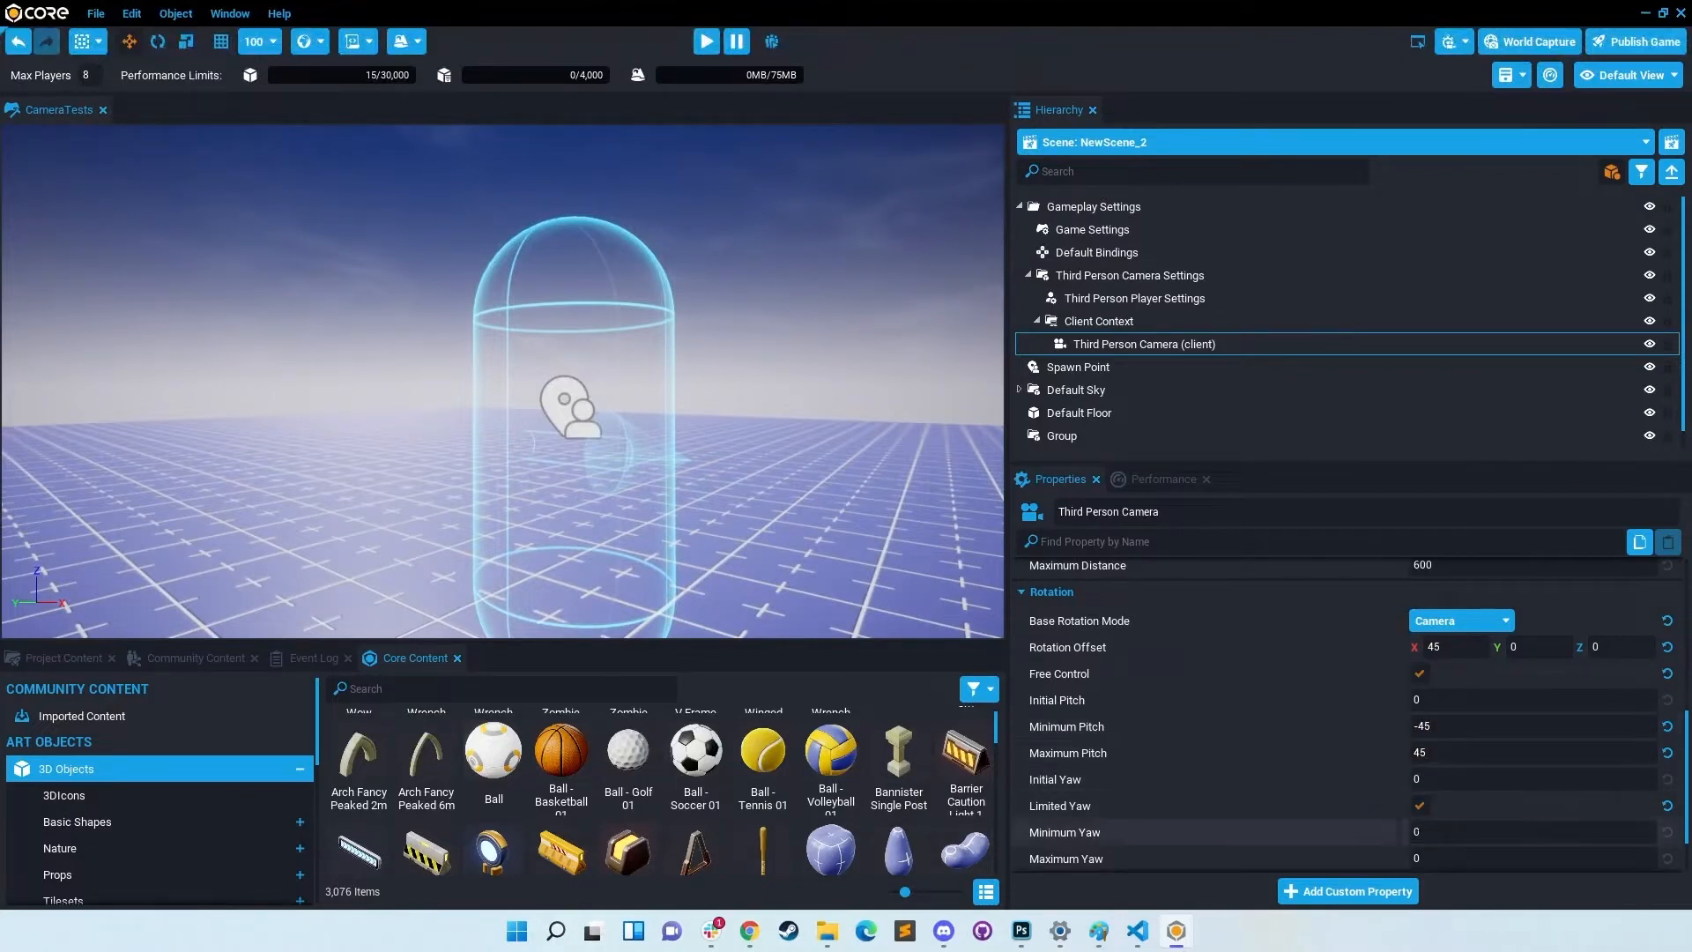
pyautogui.click(706, 41)
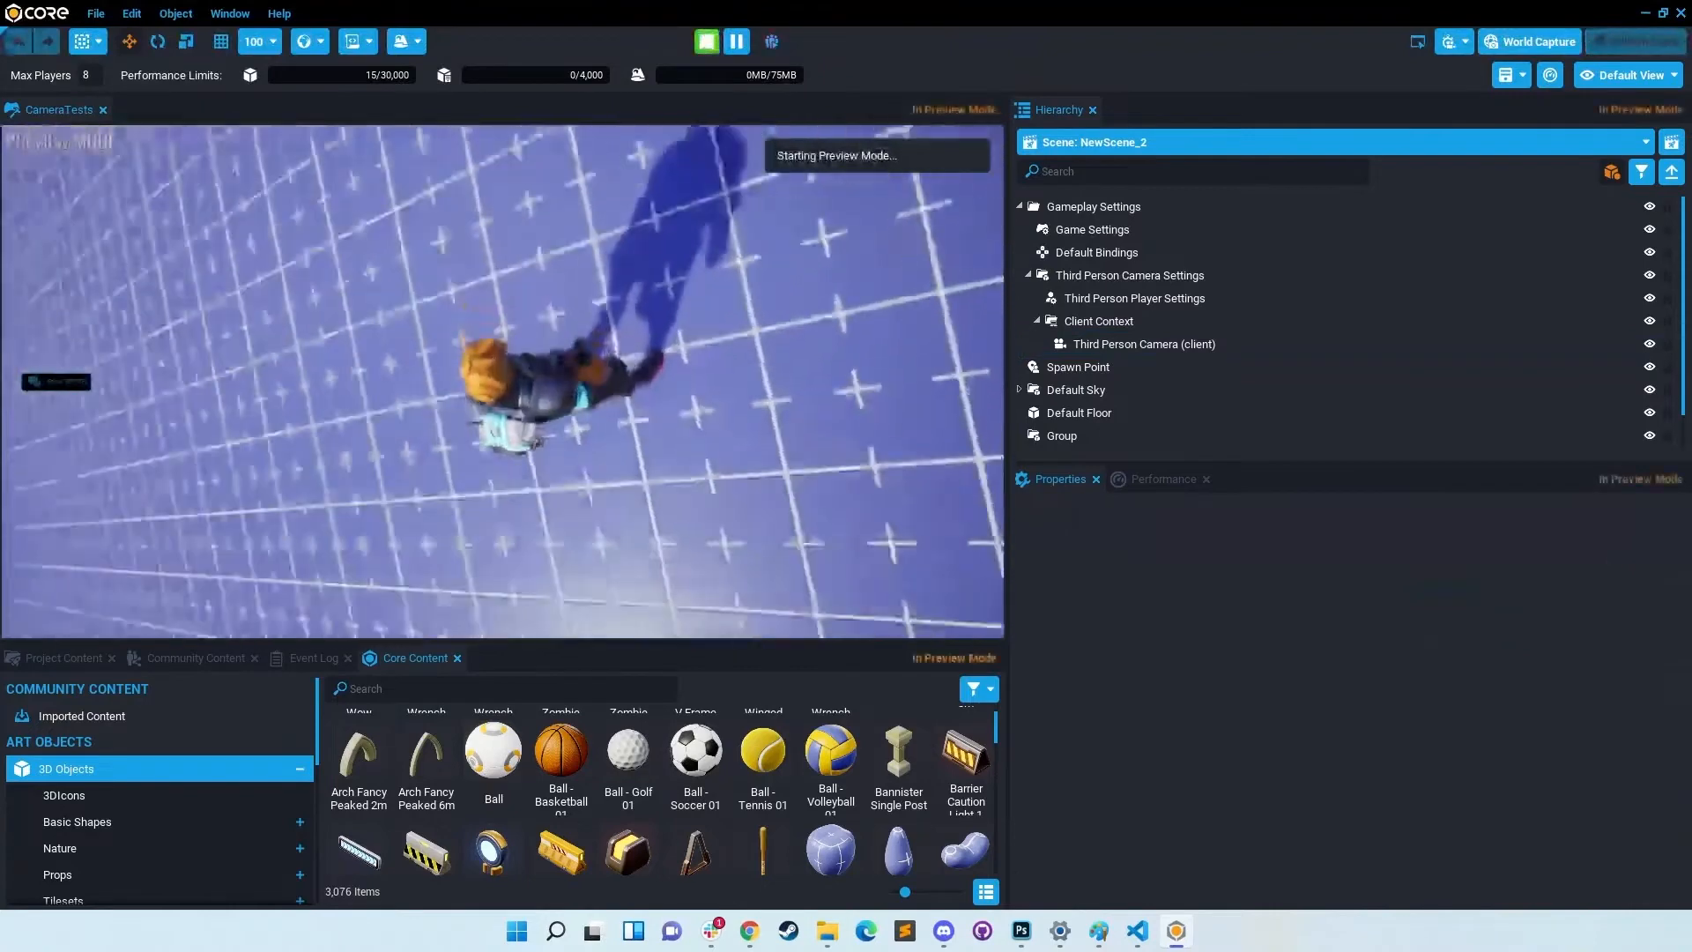
pyautogui.press('Escape')
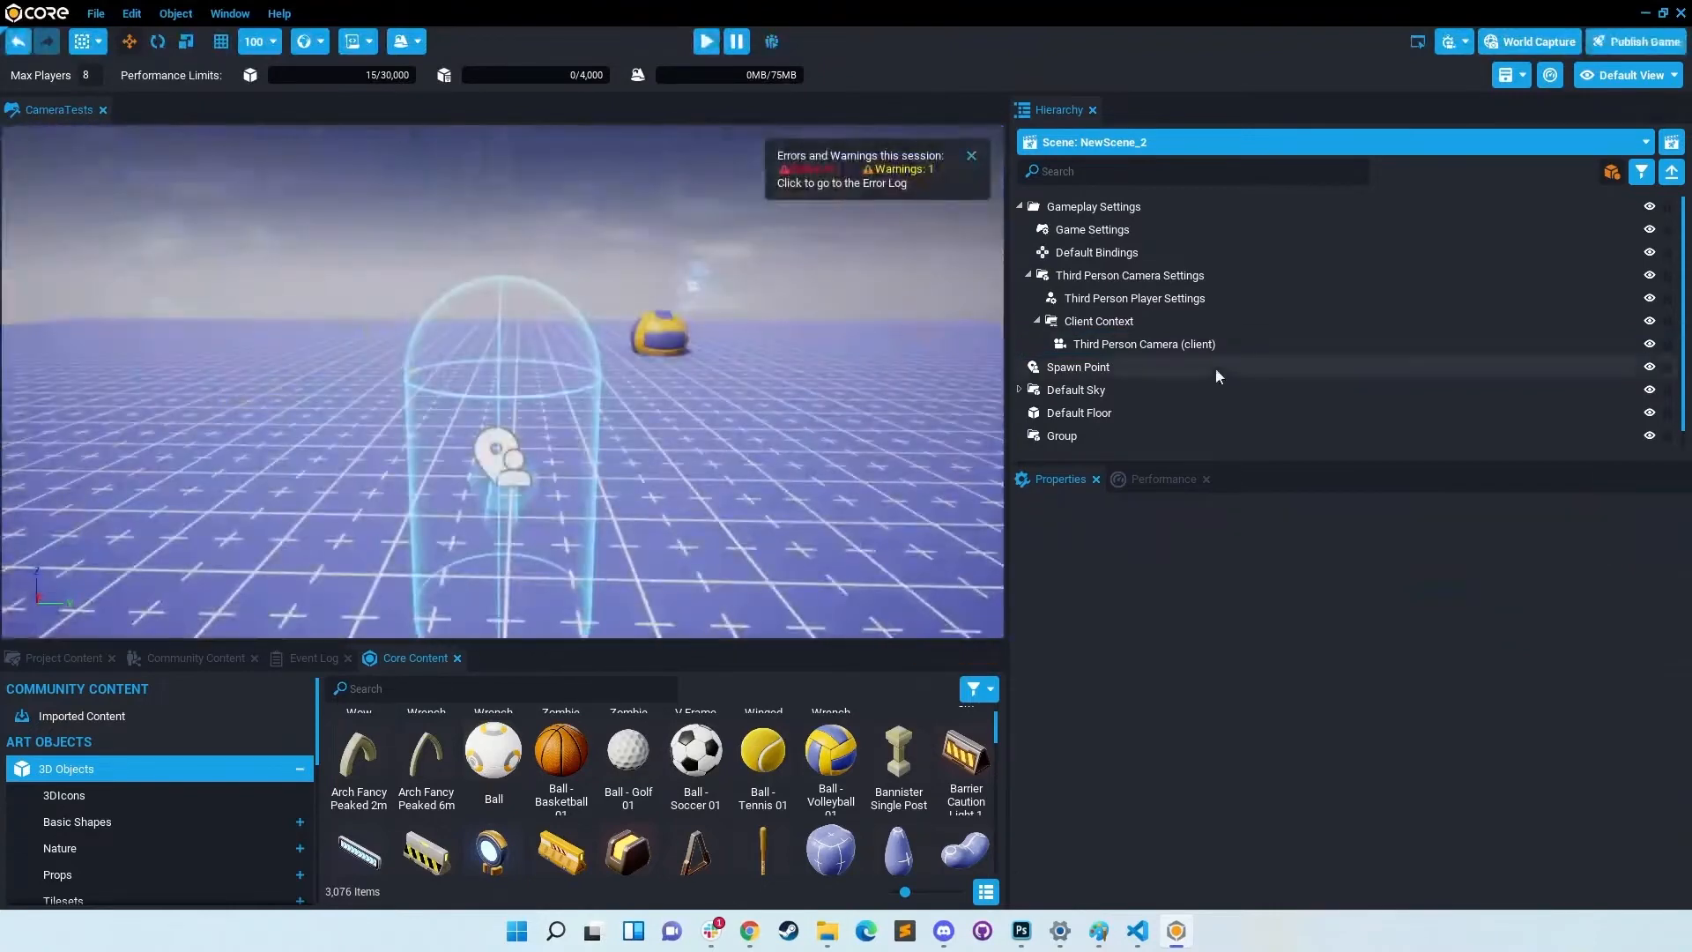
# Step: Reset the Third Person Camera's Rotation Offset to 0 and preview the game again
pyautogui.click(1218, 348)
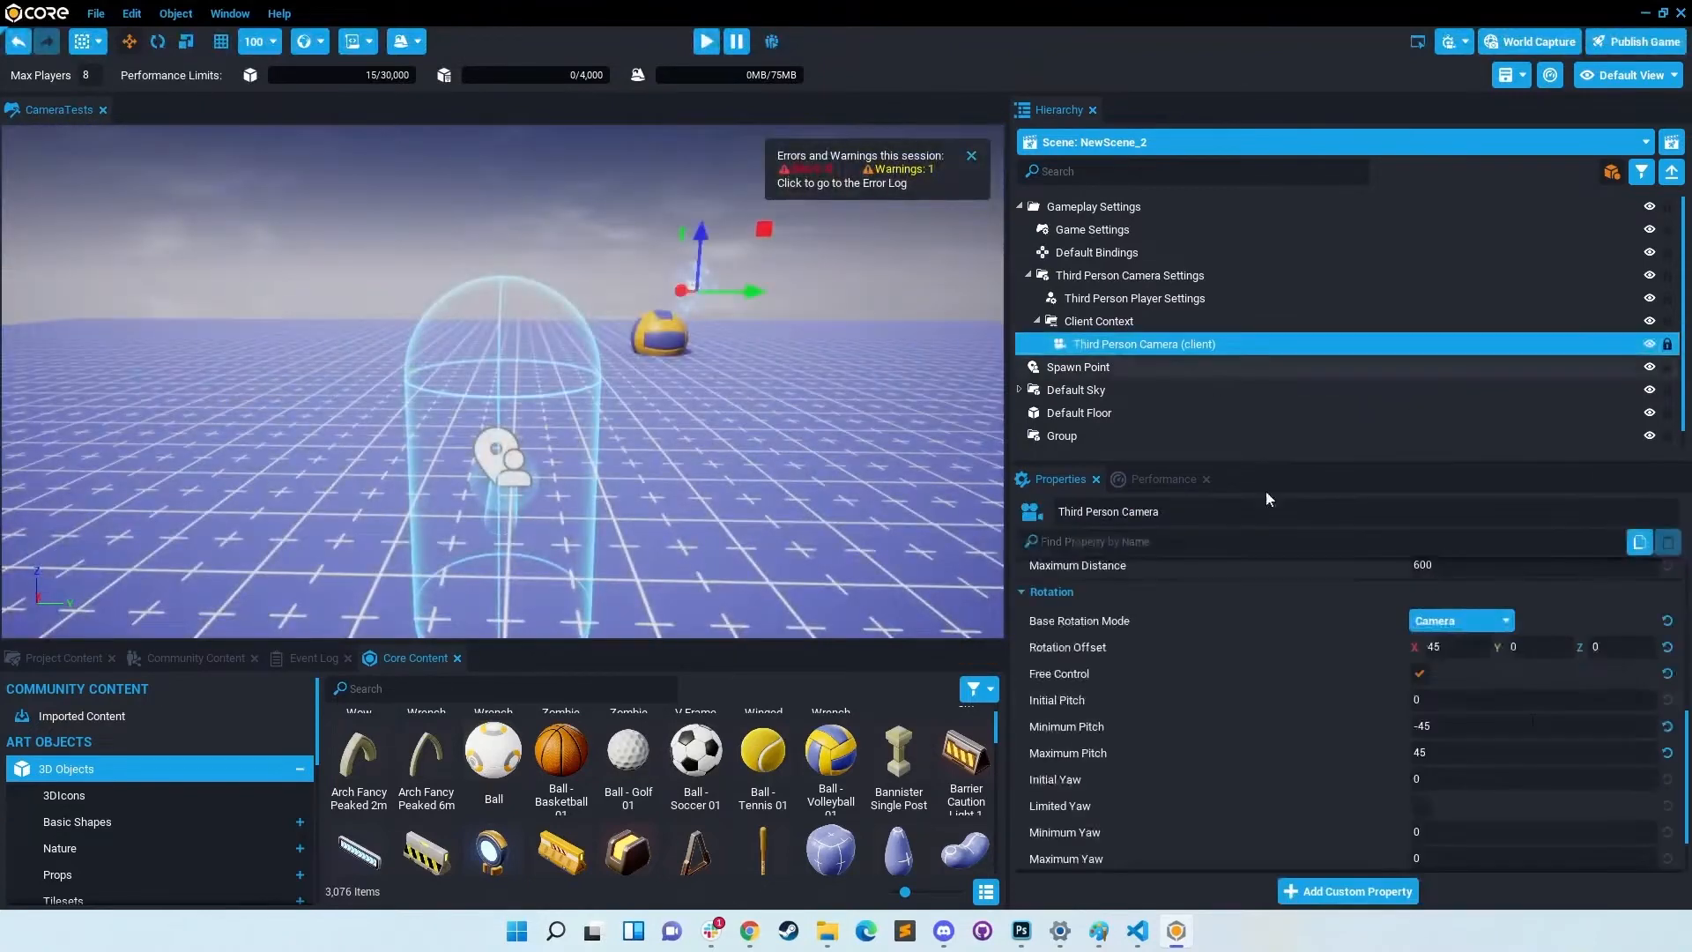
pyautogui.click(706, 42)
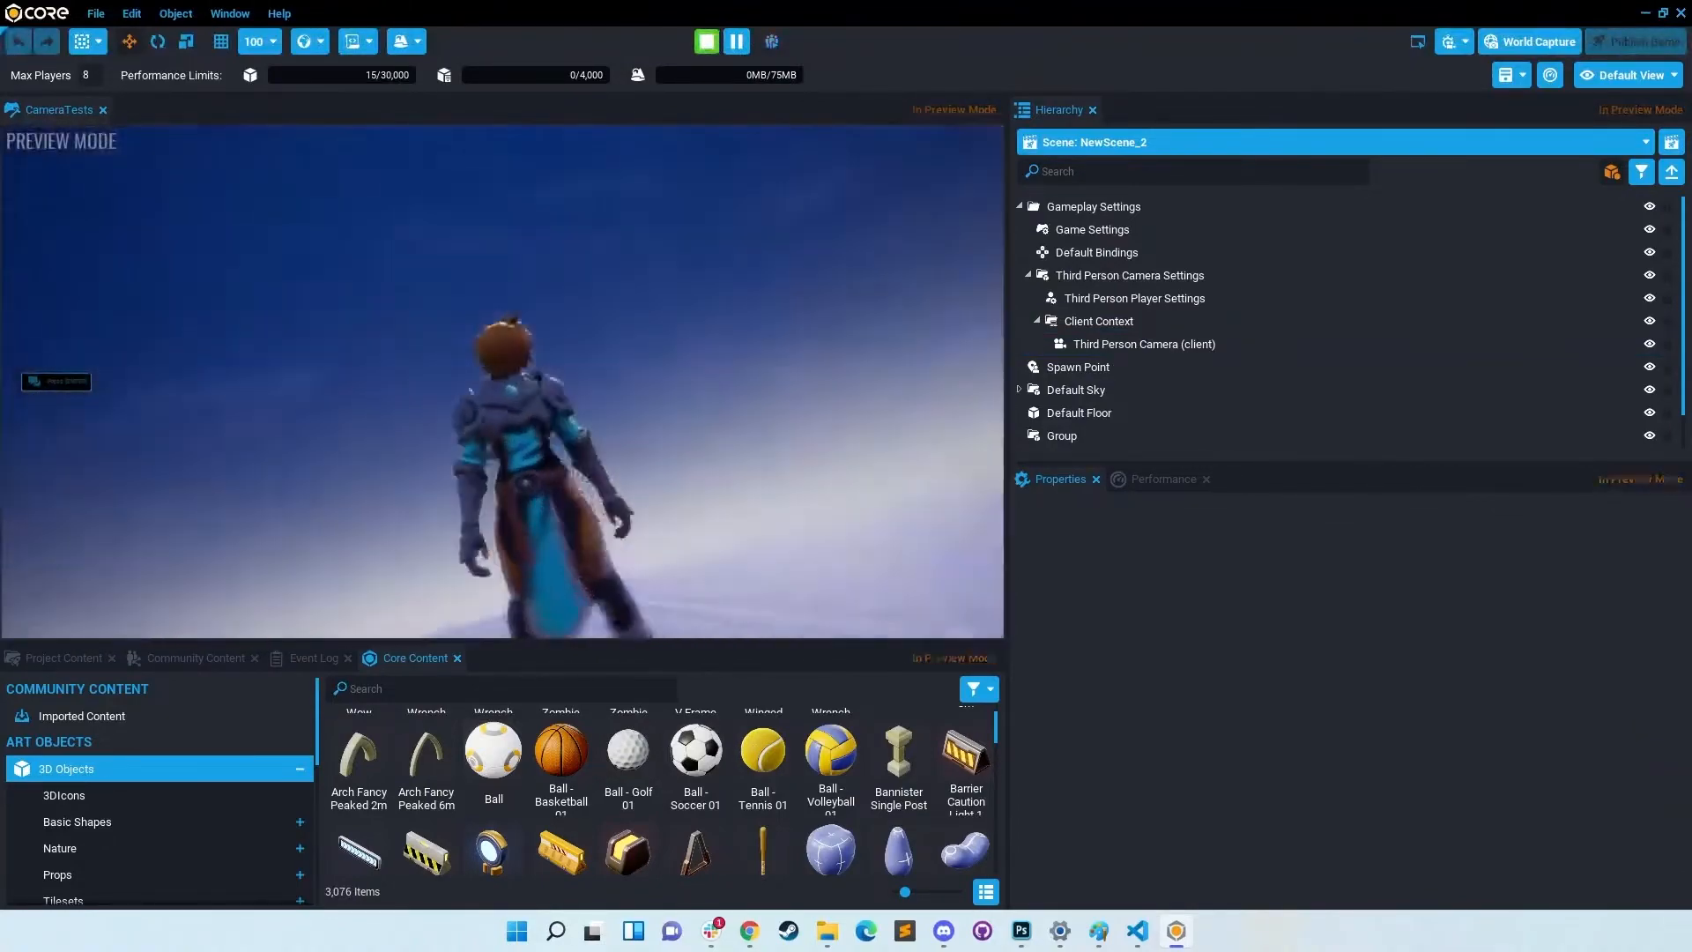
pyautogui.press('Escape')
# Step: Change the Third Person Camera's Base Rotation Mode to None and test it in a game preview
pyautogui.click(1144, 344)
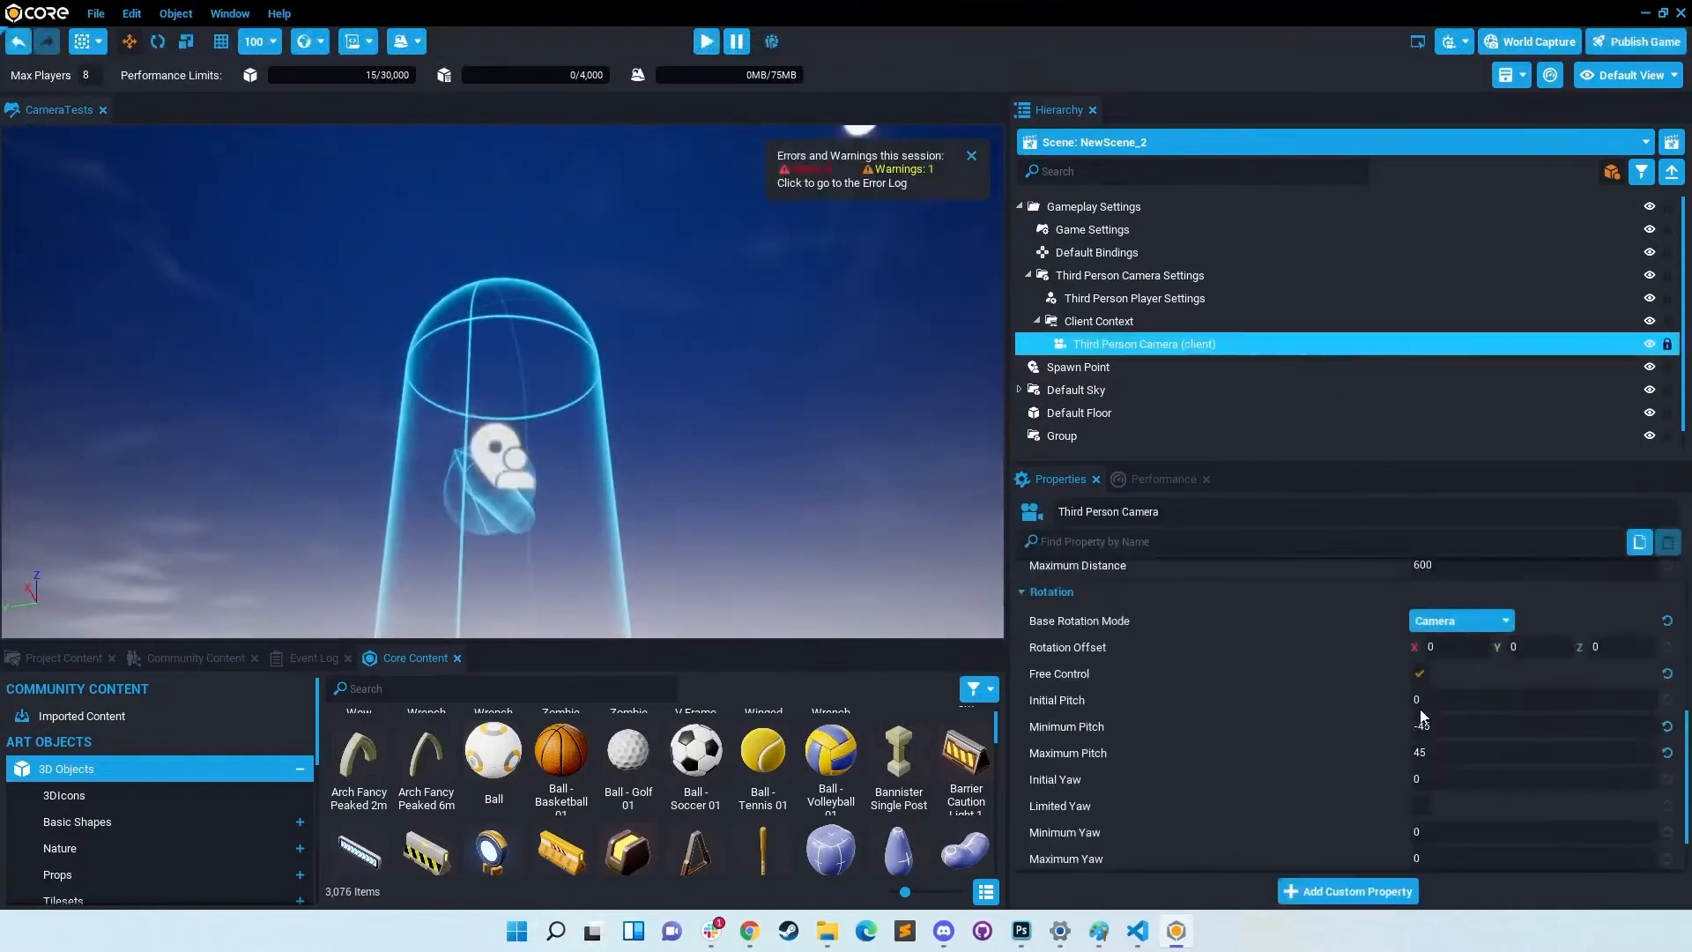
pyautogui.click(1463, 622)
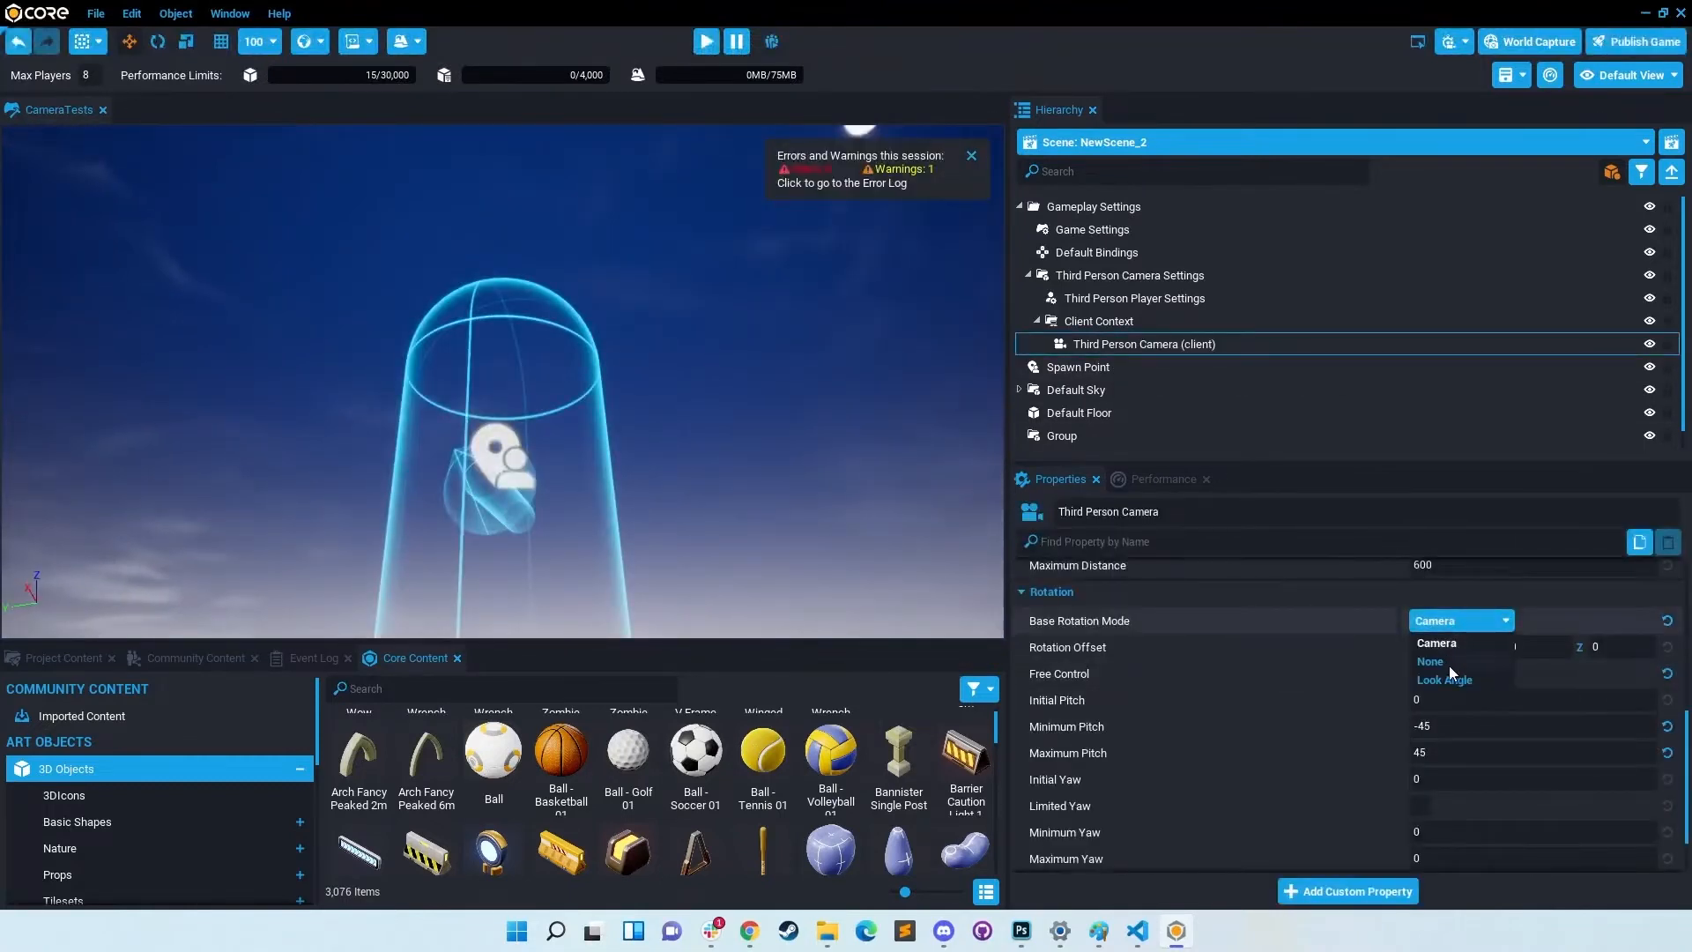
pyautogui.click(1445, 663)
pyautogui.click(704, 46)
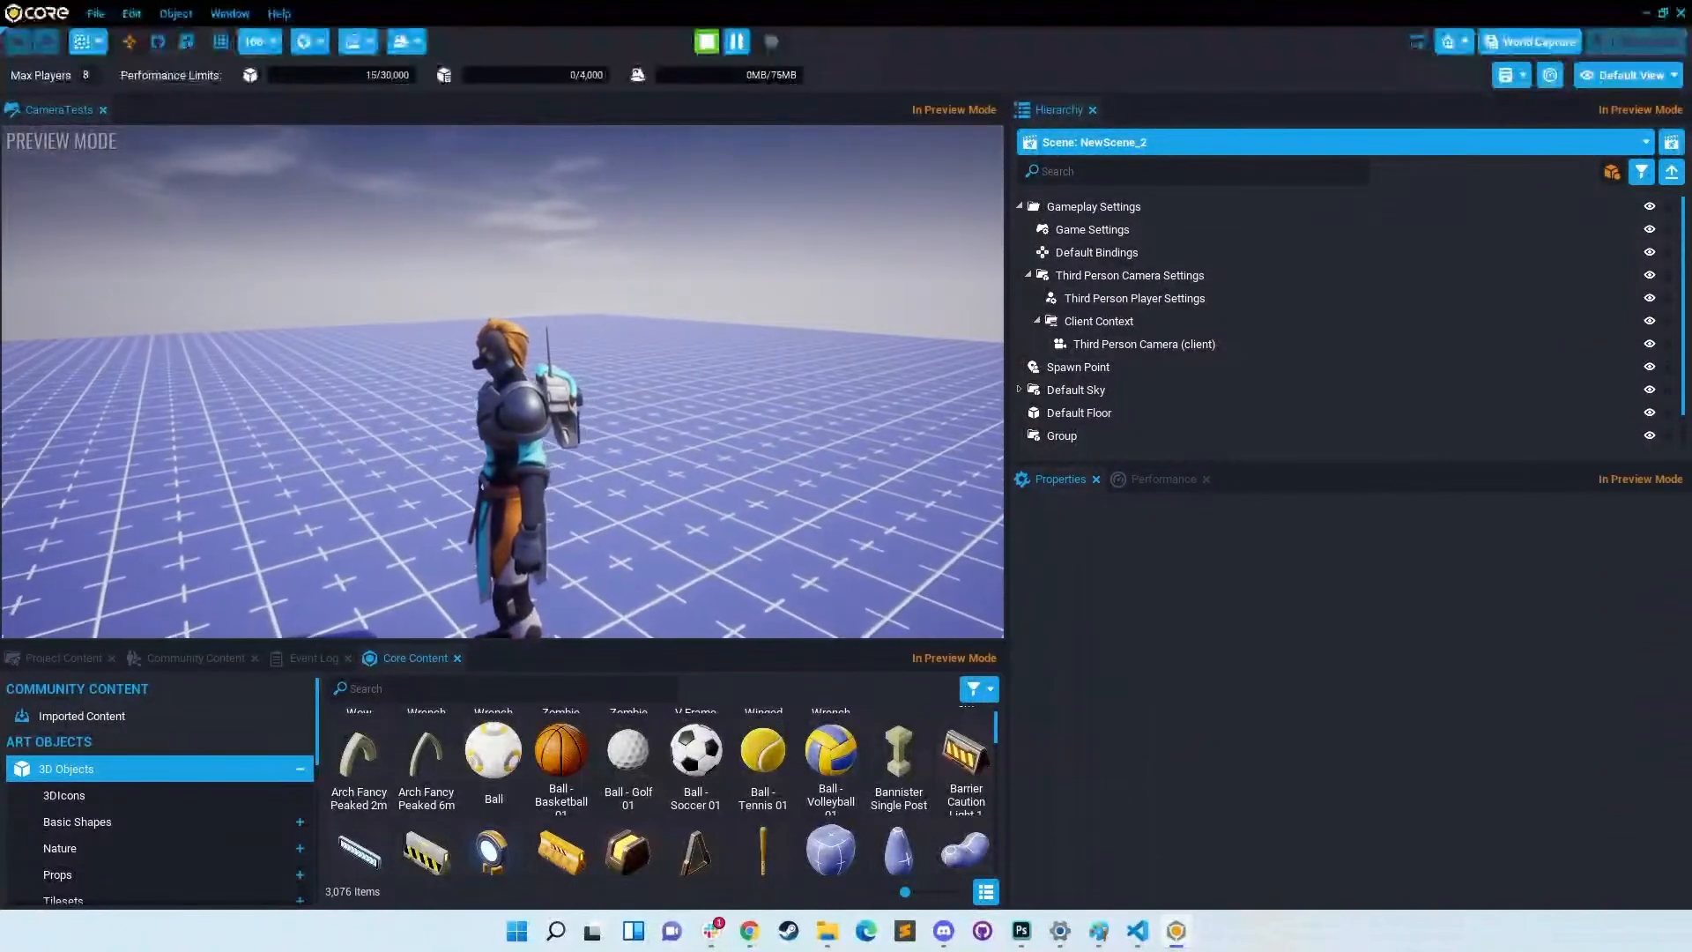
pyautogui.press('Escape')
# Step: Show the Base Rotation Mode options available for the Third Person Camera
pyautogui.click(1163, 343)
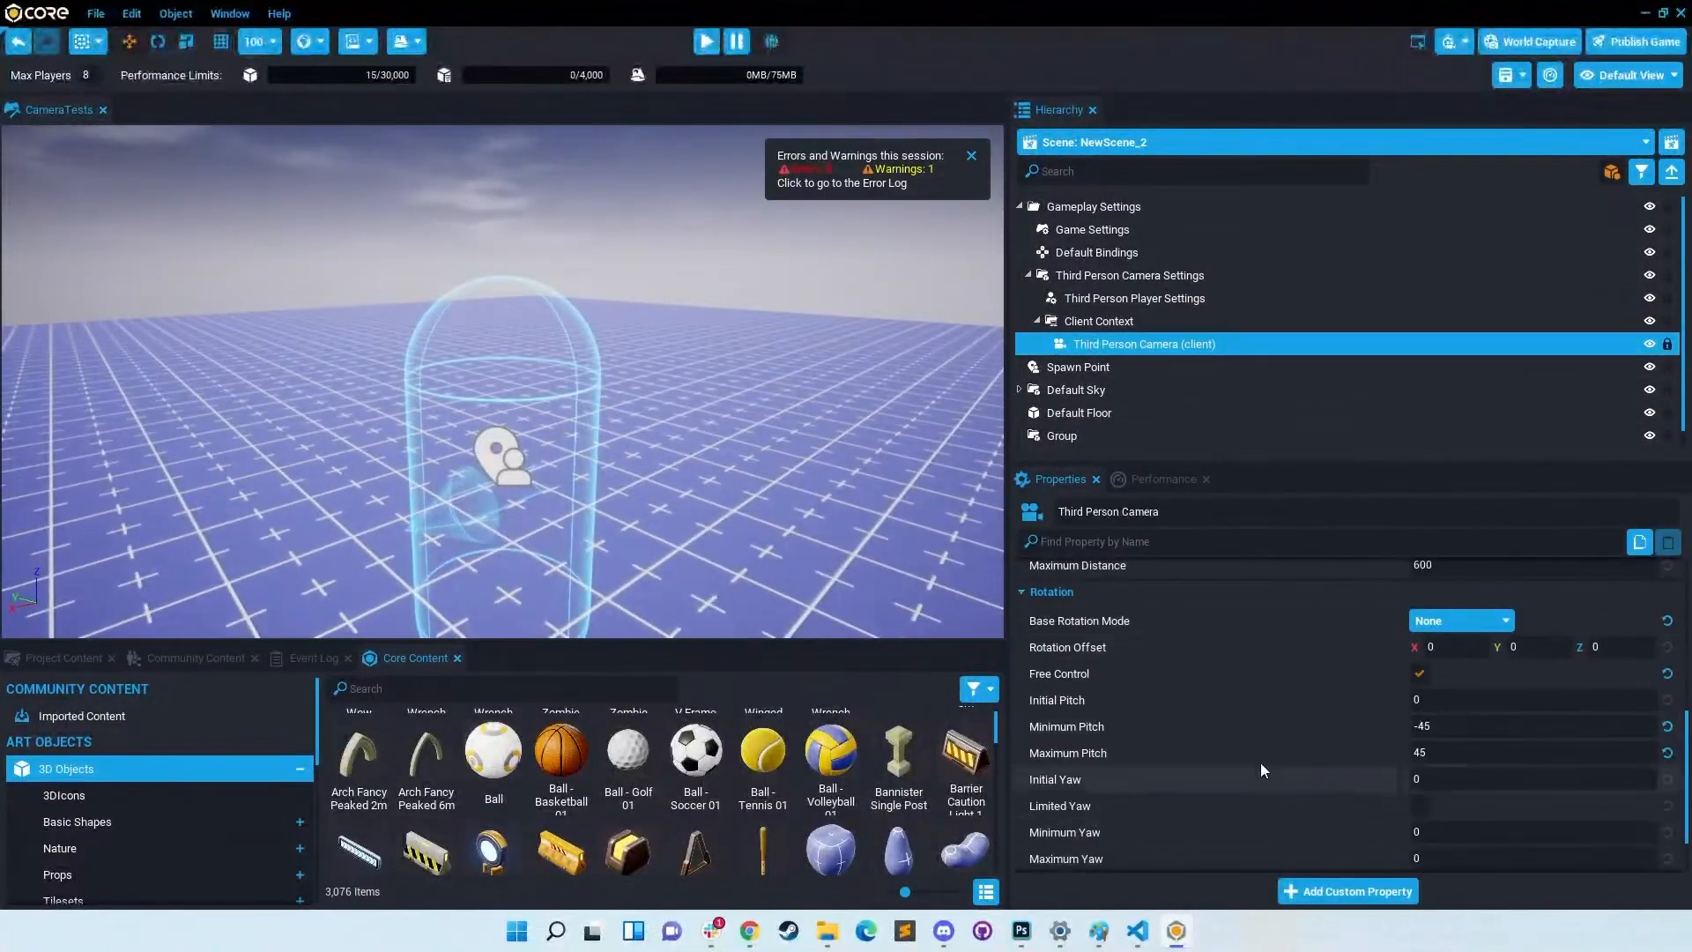
pyautogui.click(1459, 620)
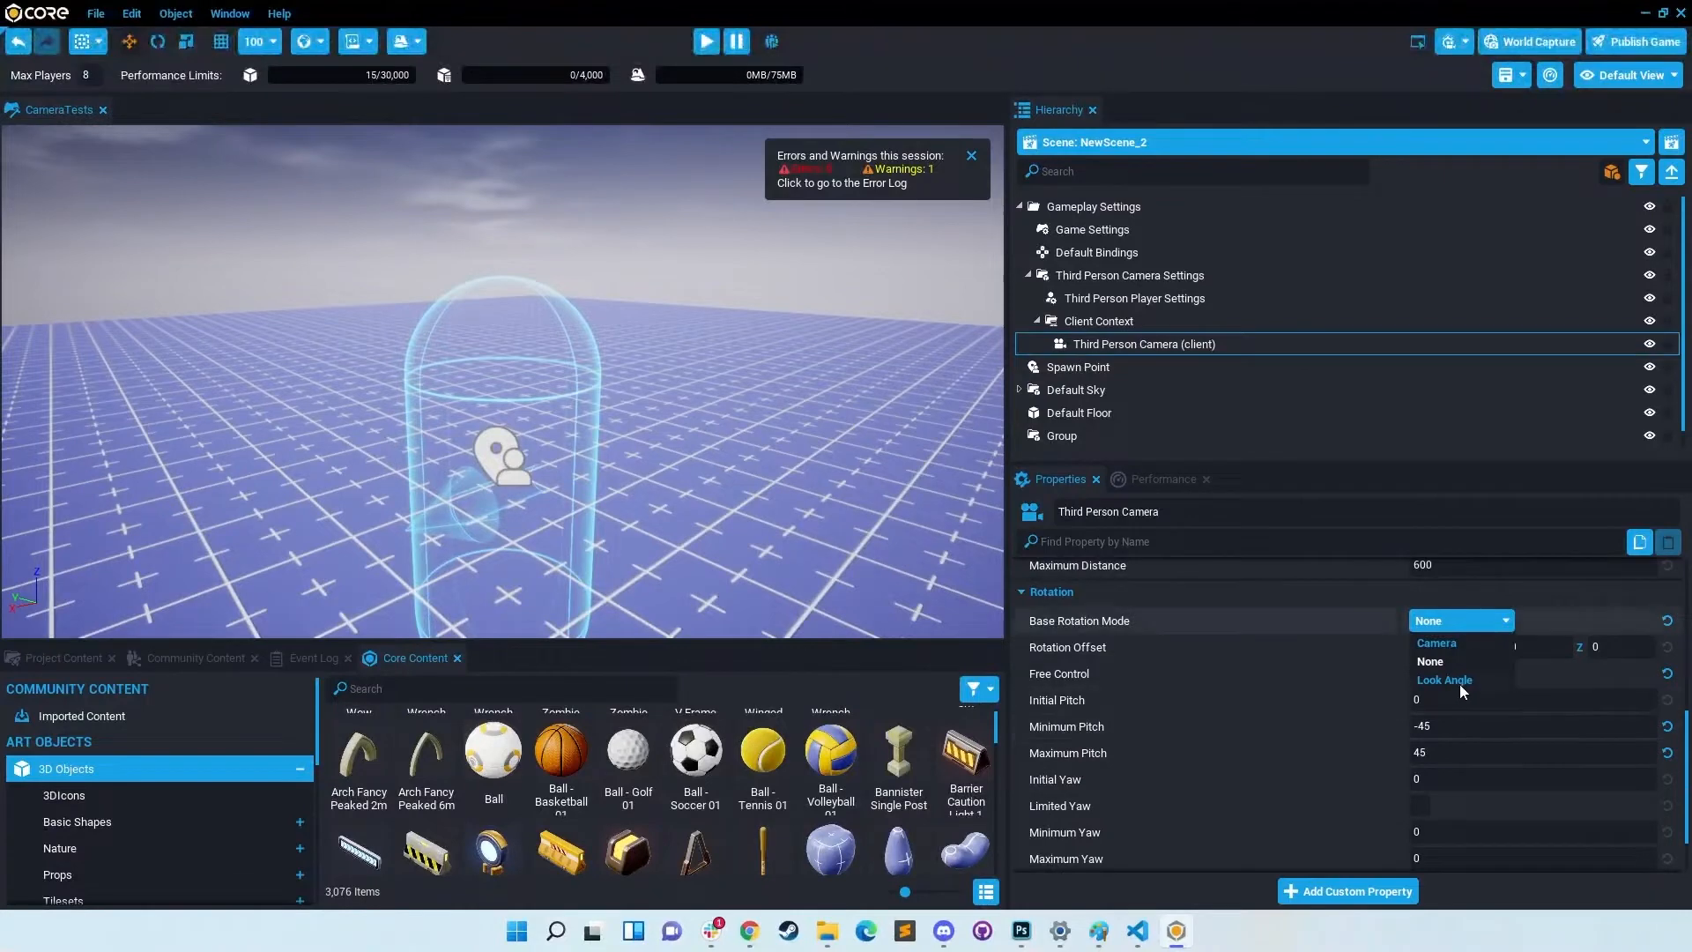
pyautogui.click(1314, 647)
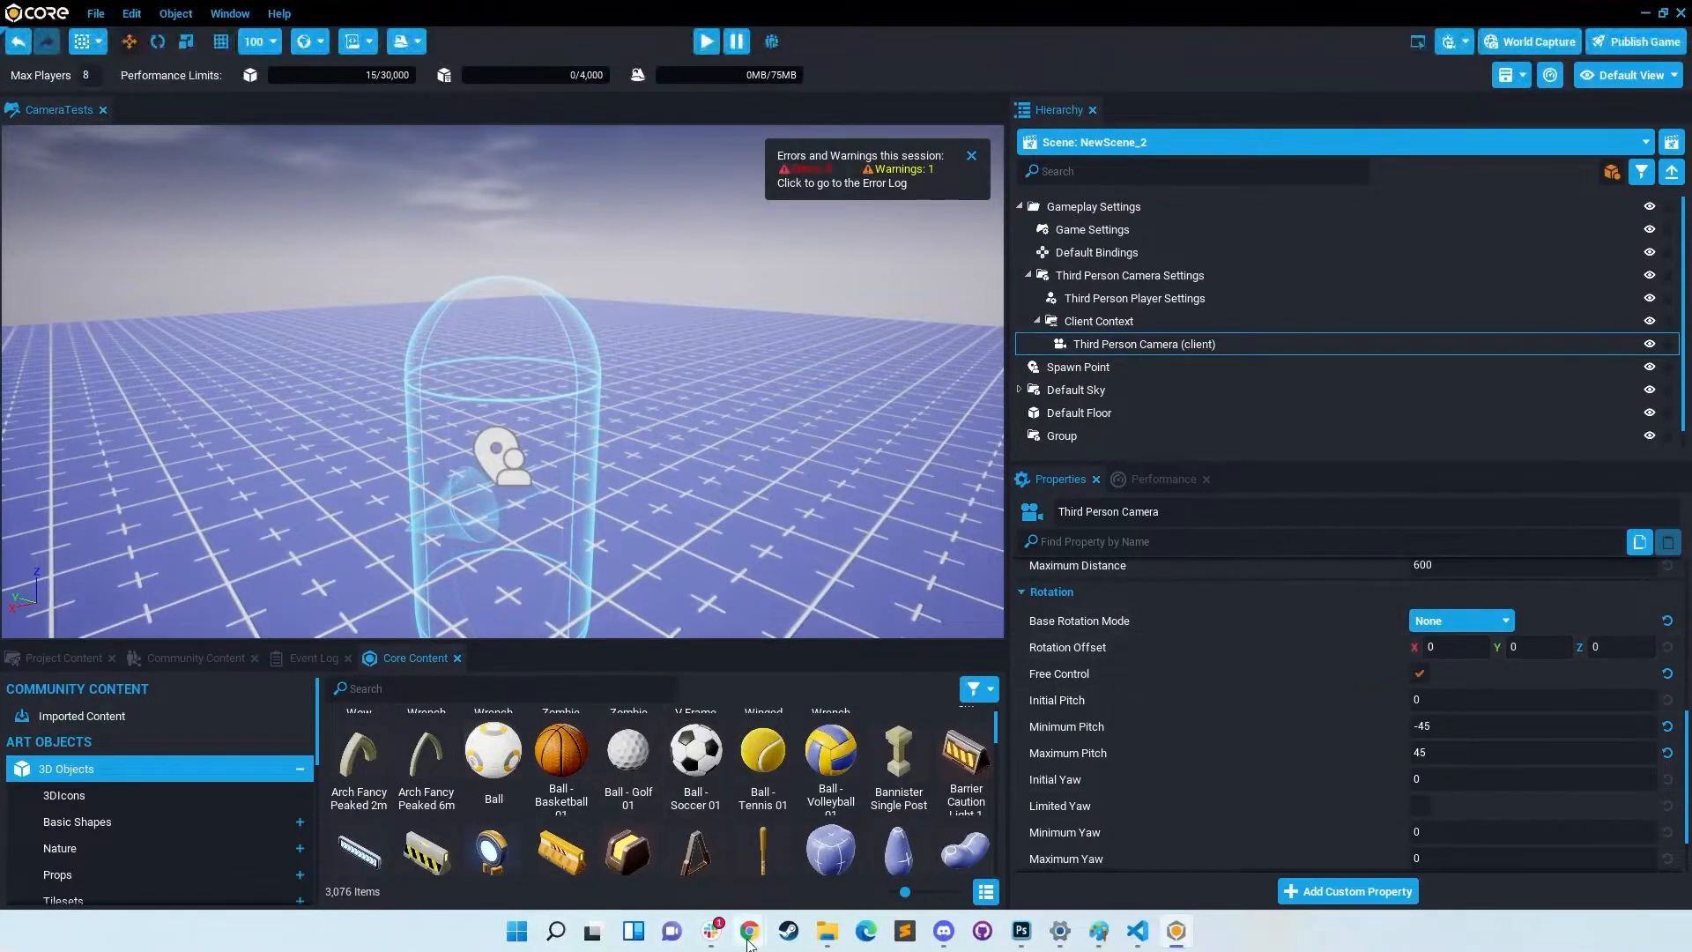
# Step: Switch to Google Slides and advance through the Free Control slide to the Position Offset and distance slide
pyautogui.moveTo(750, 934)
pyautogui.click(854, 849)
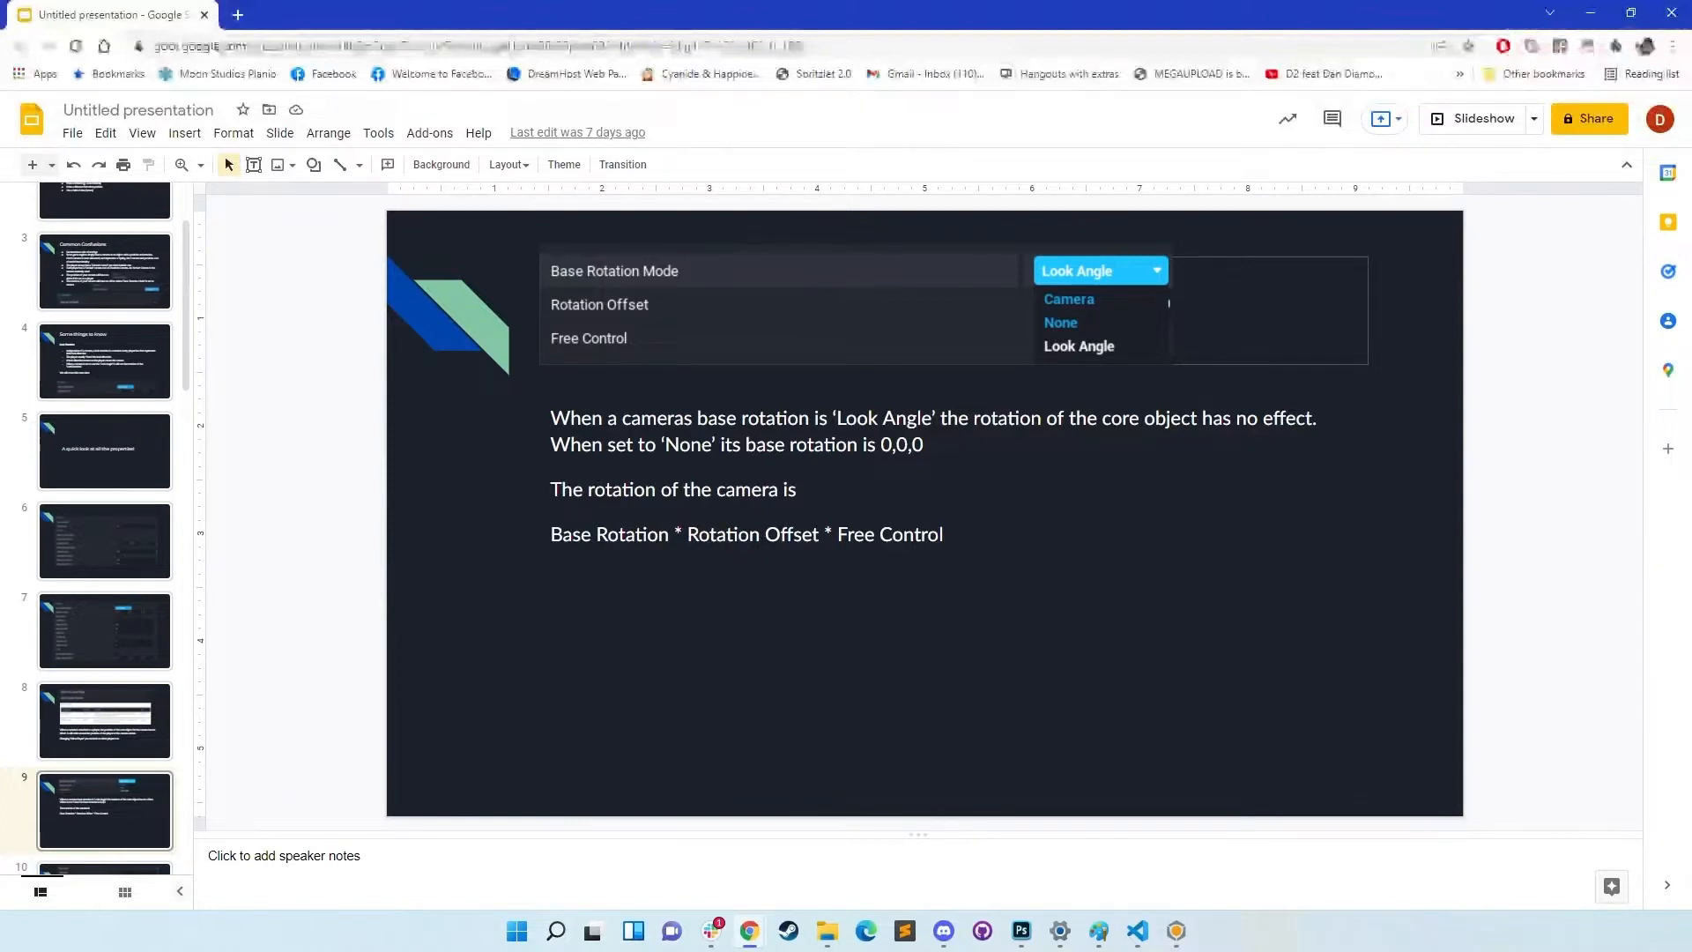
pyautogui.press('Down')
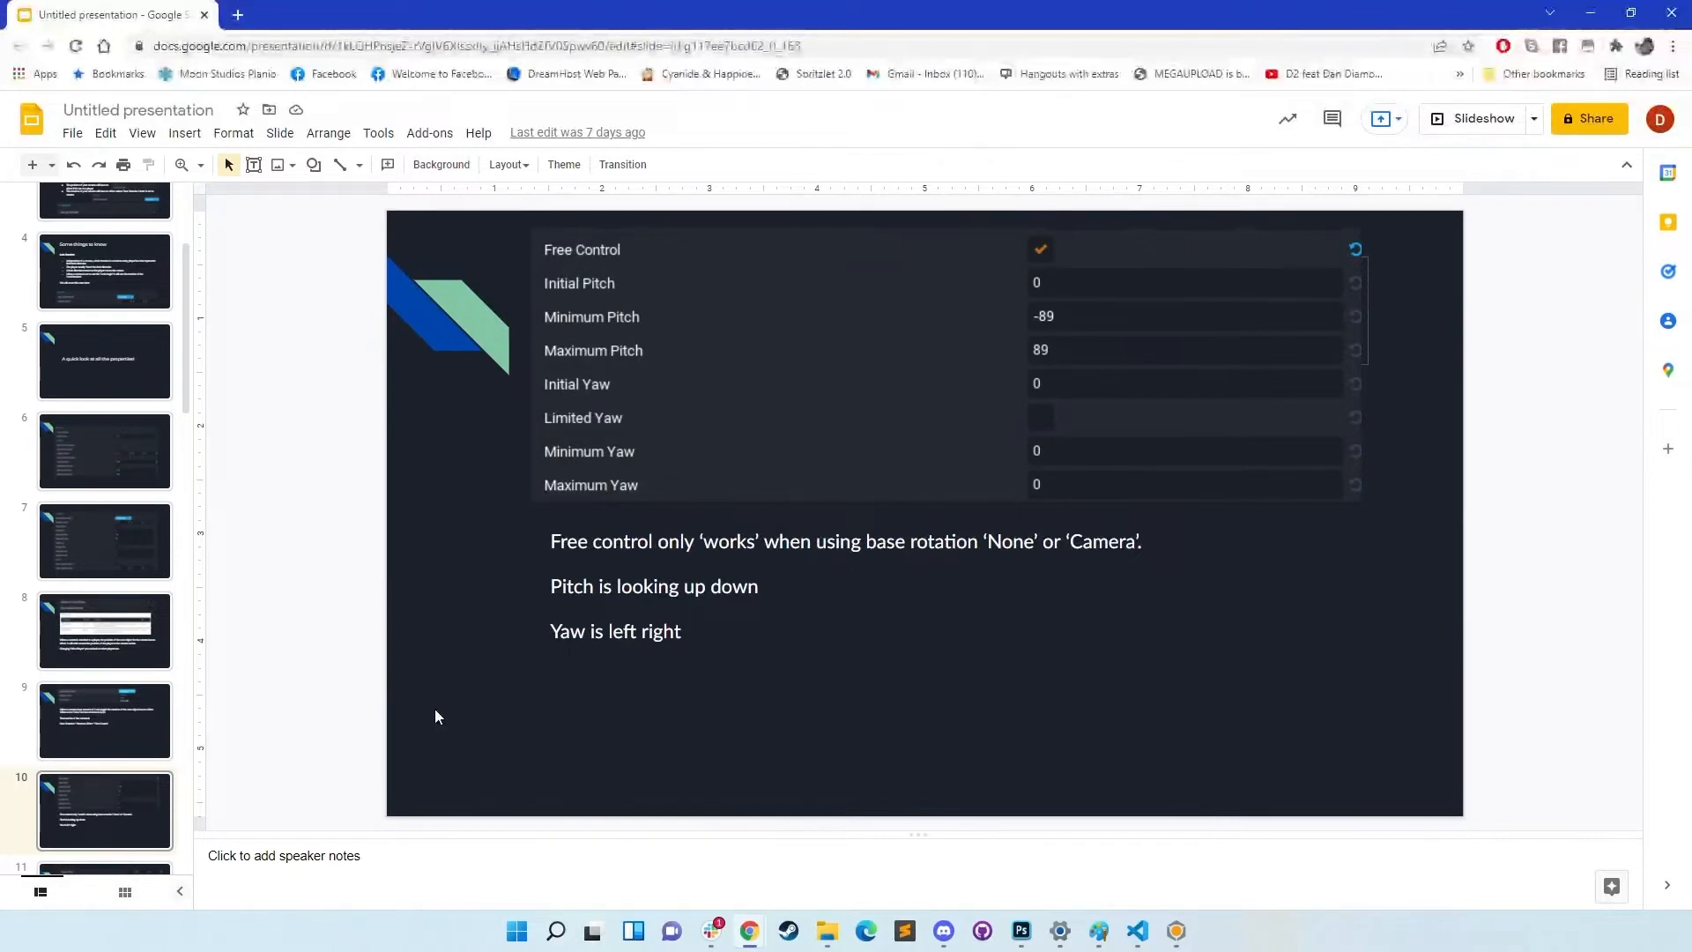
pyautogui.press('Down')
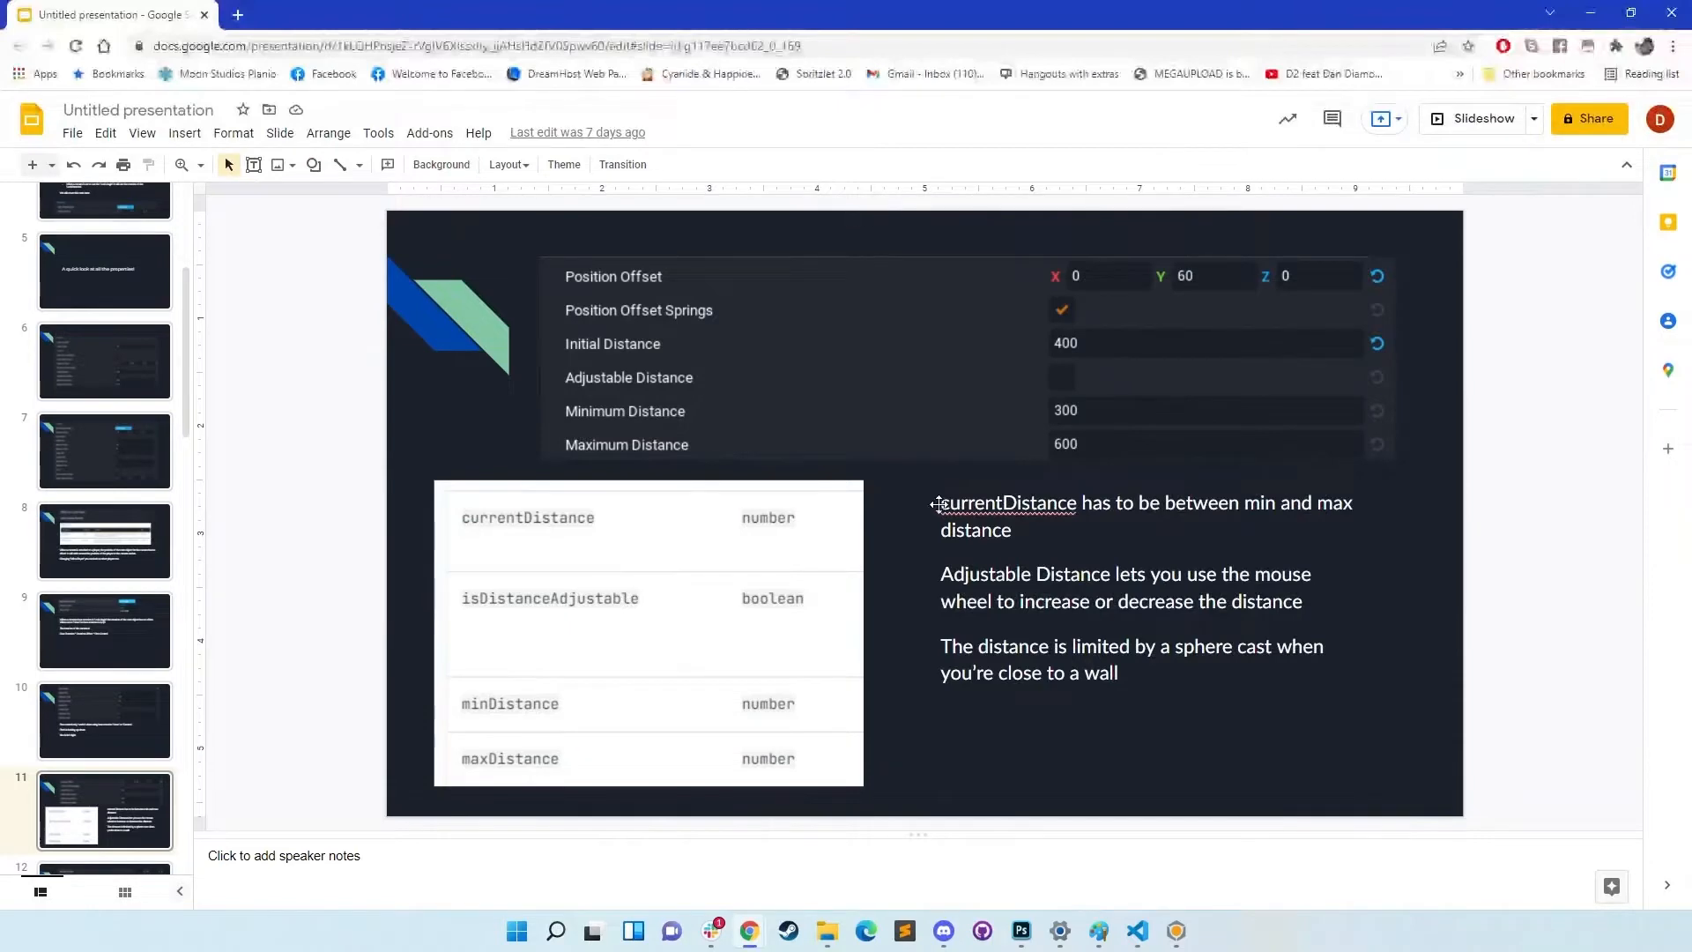
# Step: Return to Core and reset the Third Person Camera's Base Rotation Mode, Free Control, Minimum Pitch and Maximum Pitch to their defaults
pyautogui.click(1591, 13)
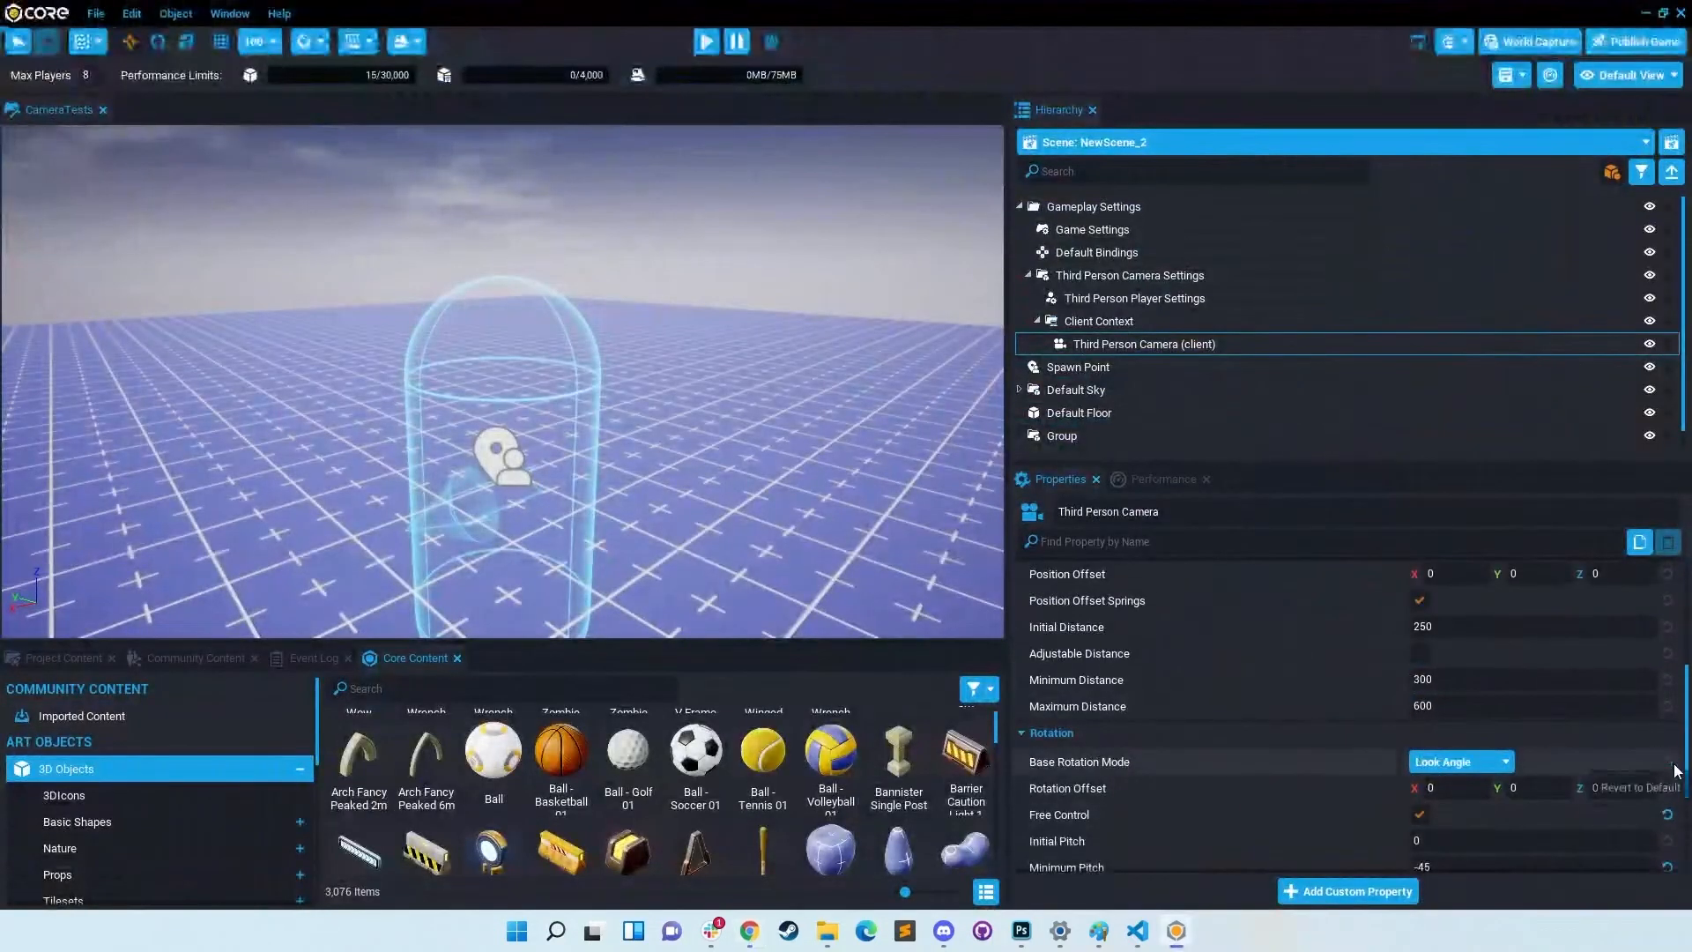
pyautogui.scroll(-2, 1639, 744)
pyautogui.scroll(-1, 1639, 776)
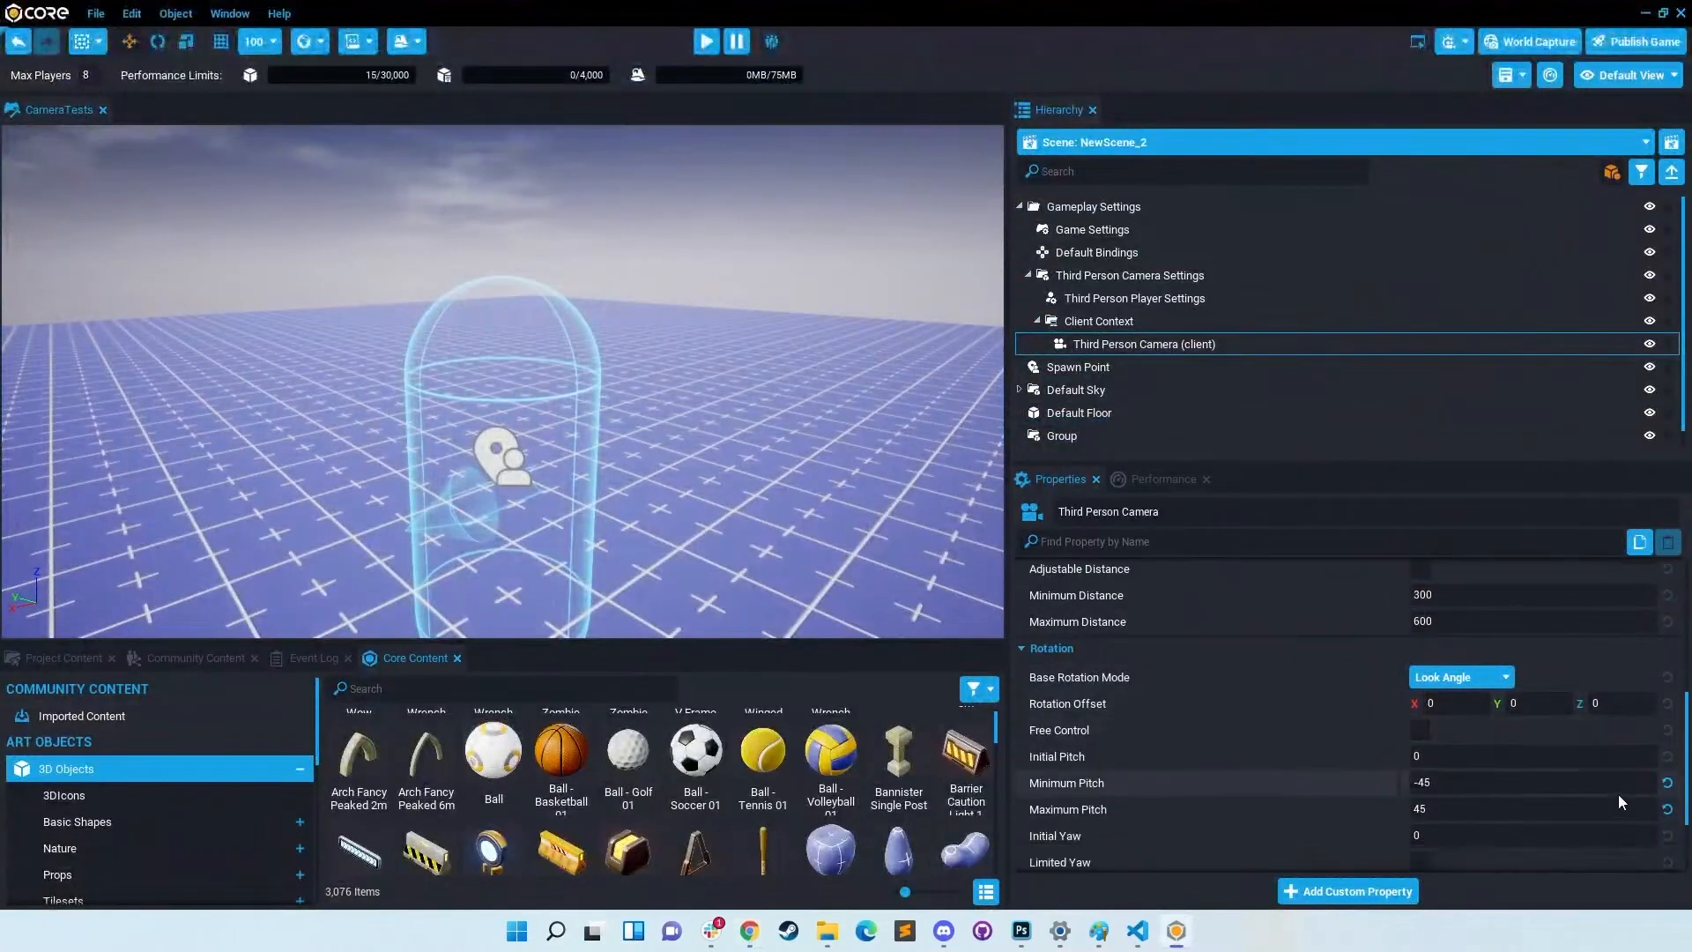
pyautogui.click(1668, 783)
pyautogui.click(1667, 809)
pyautogui.scroll(-2, 1375, 820)
# Step: Run a short game preview with the camera's default rotation settings
pyautogui.scroll(7, 1358, 781)
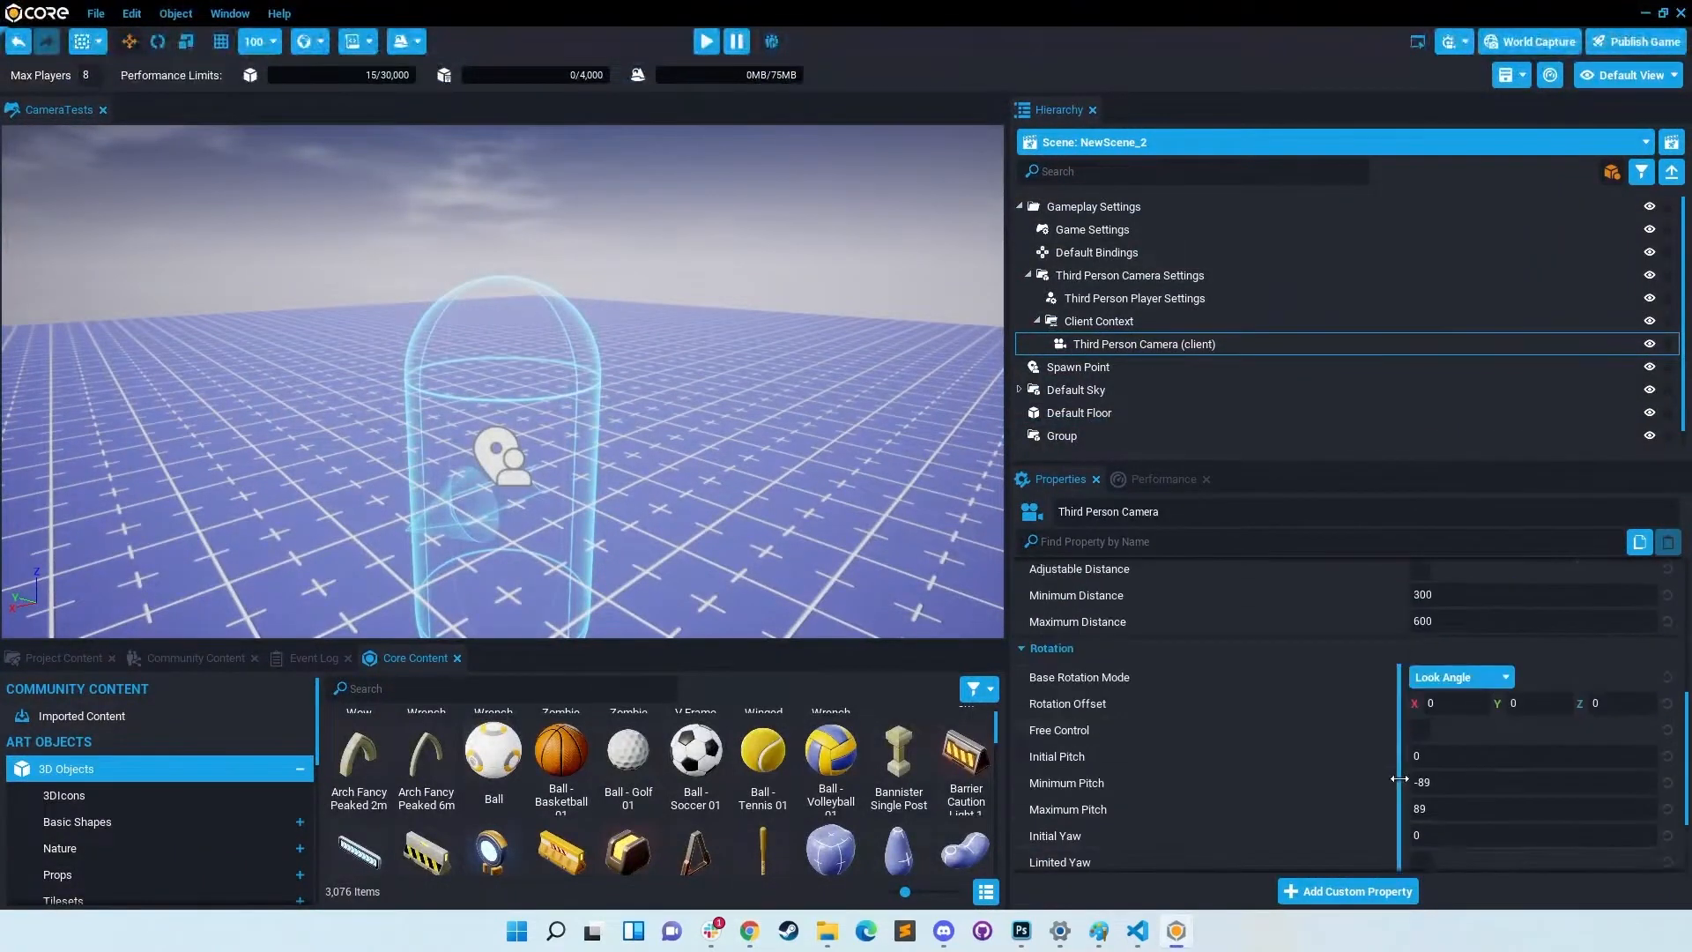
pyautogui.scroll(1, 1442, 738)
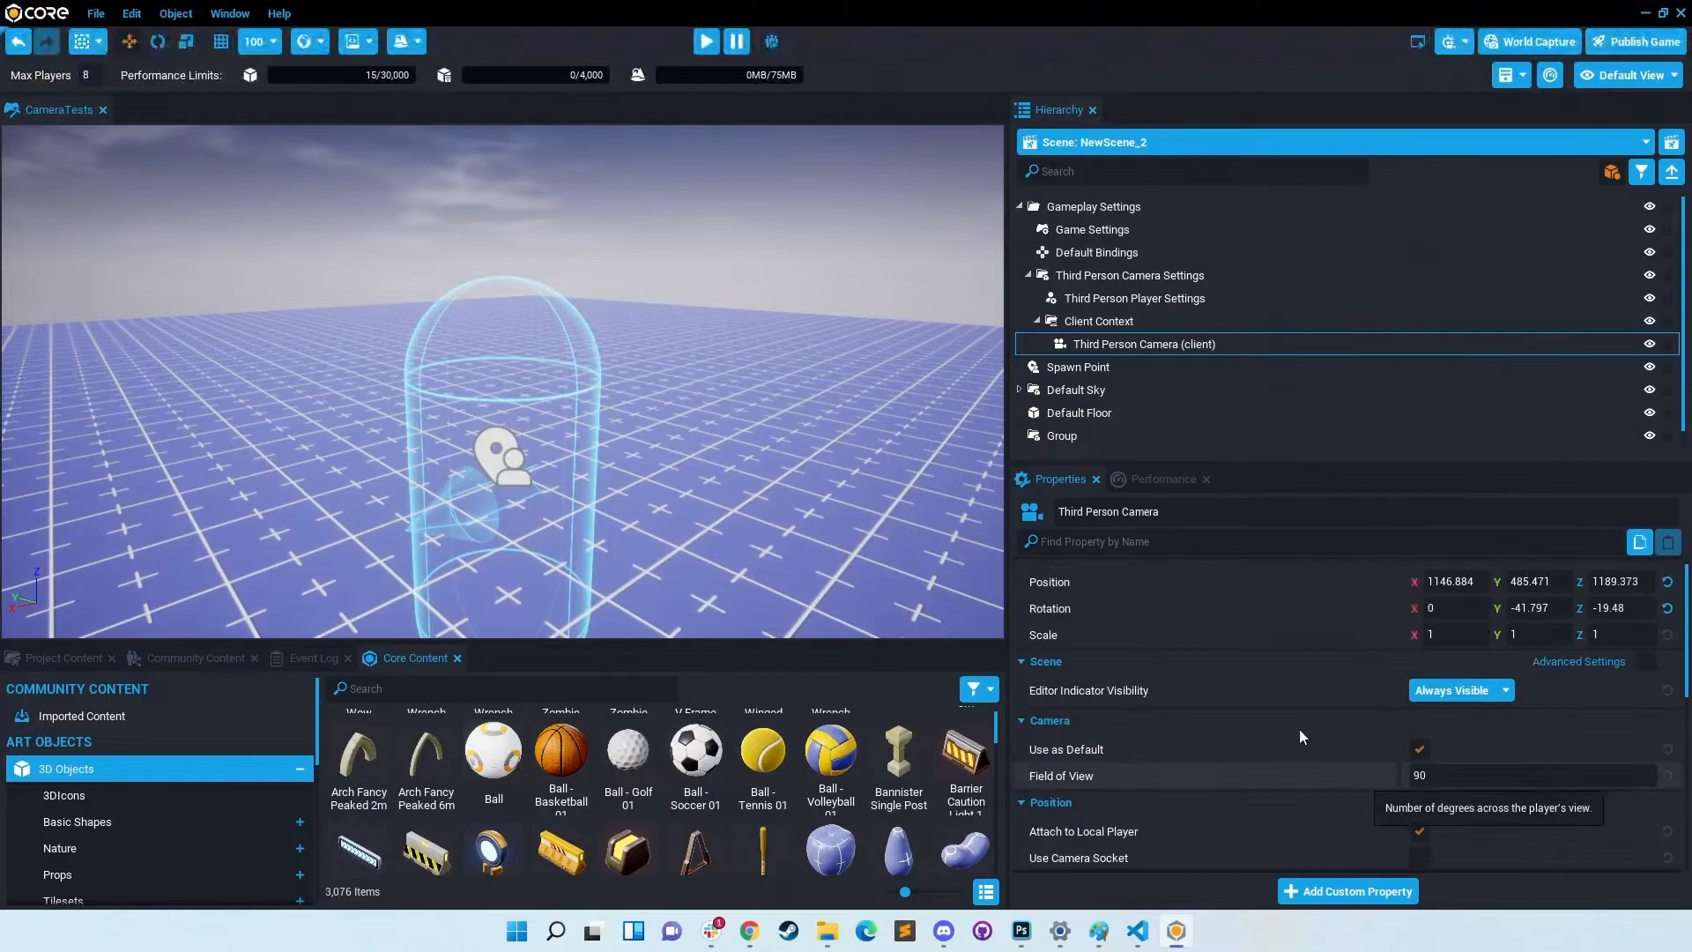
pyautogui.click(706, 44)
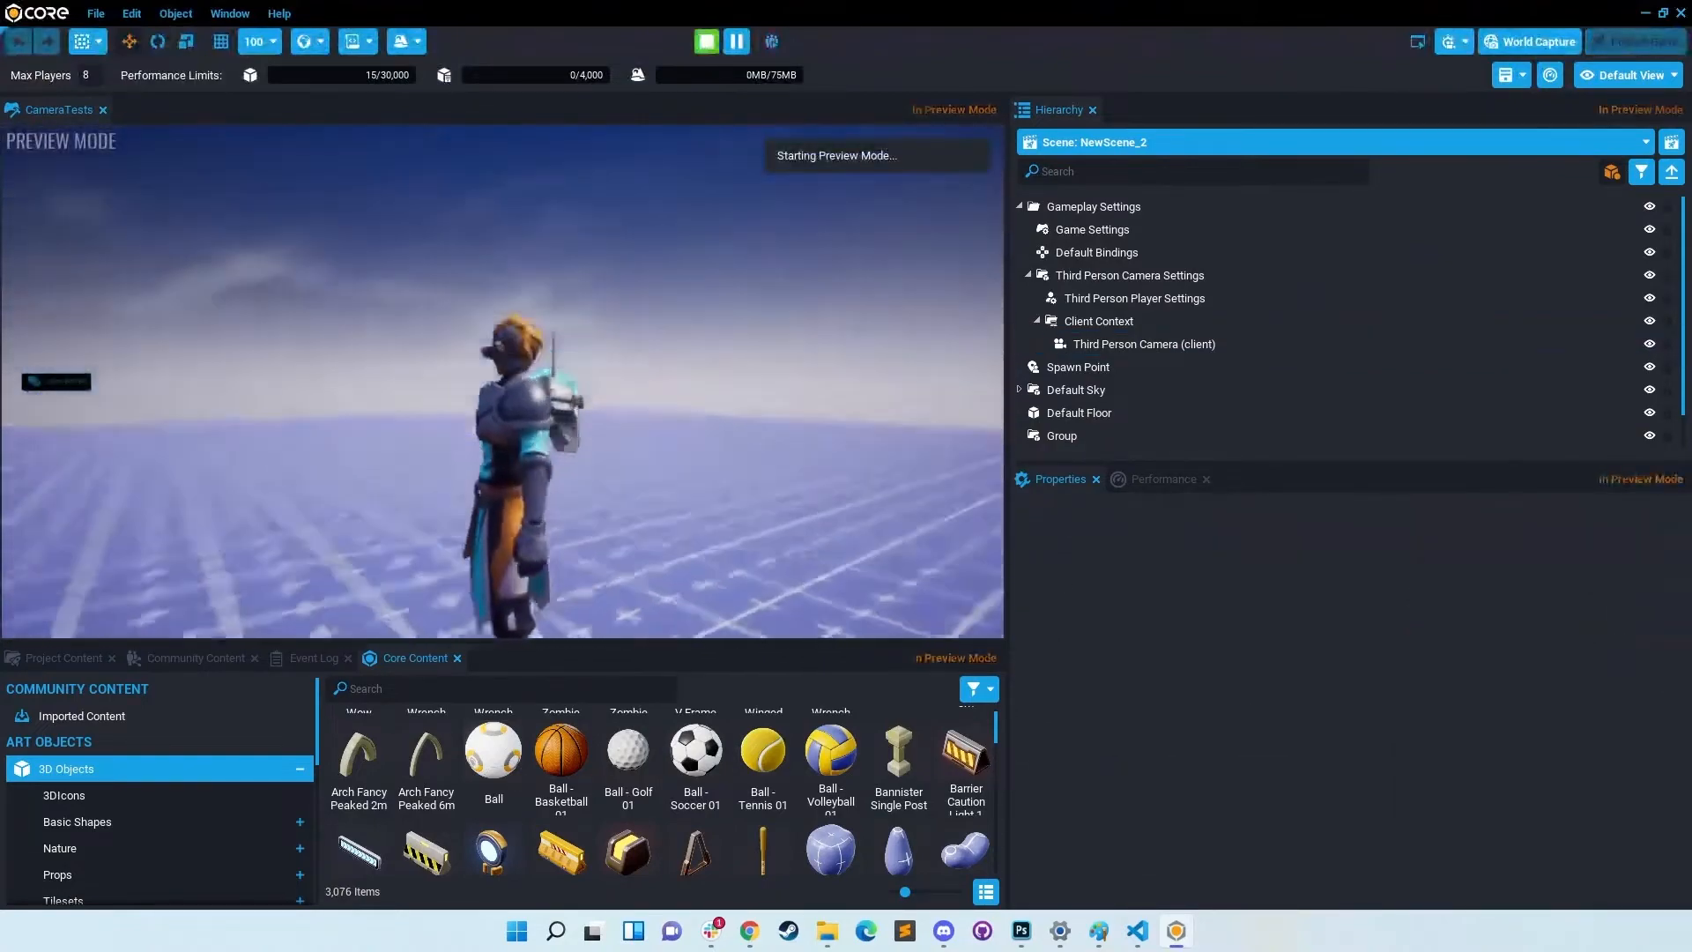
pyautogui.press('=')
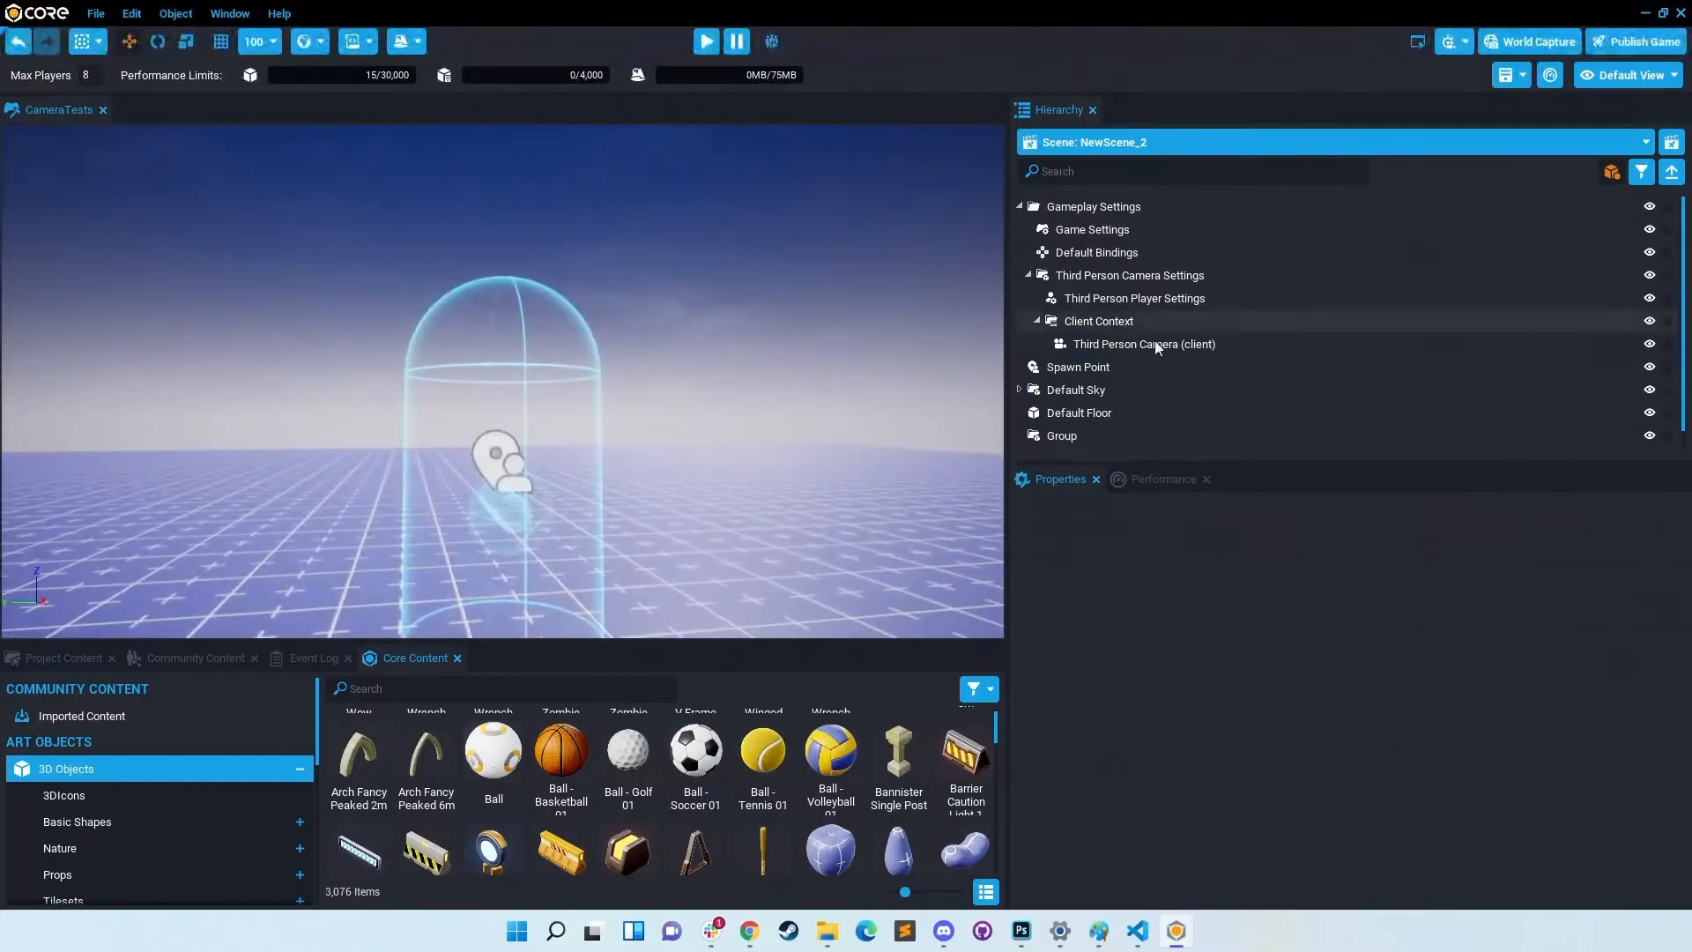
# Step: Set the Third Person Camera's Position Offset Y to 100 and preview the game
pyautogui.click(1154, 342)
pyautogui.scroll(-5, 1156, 653)
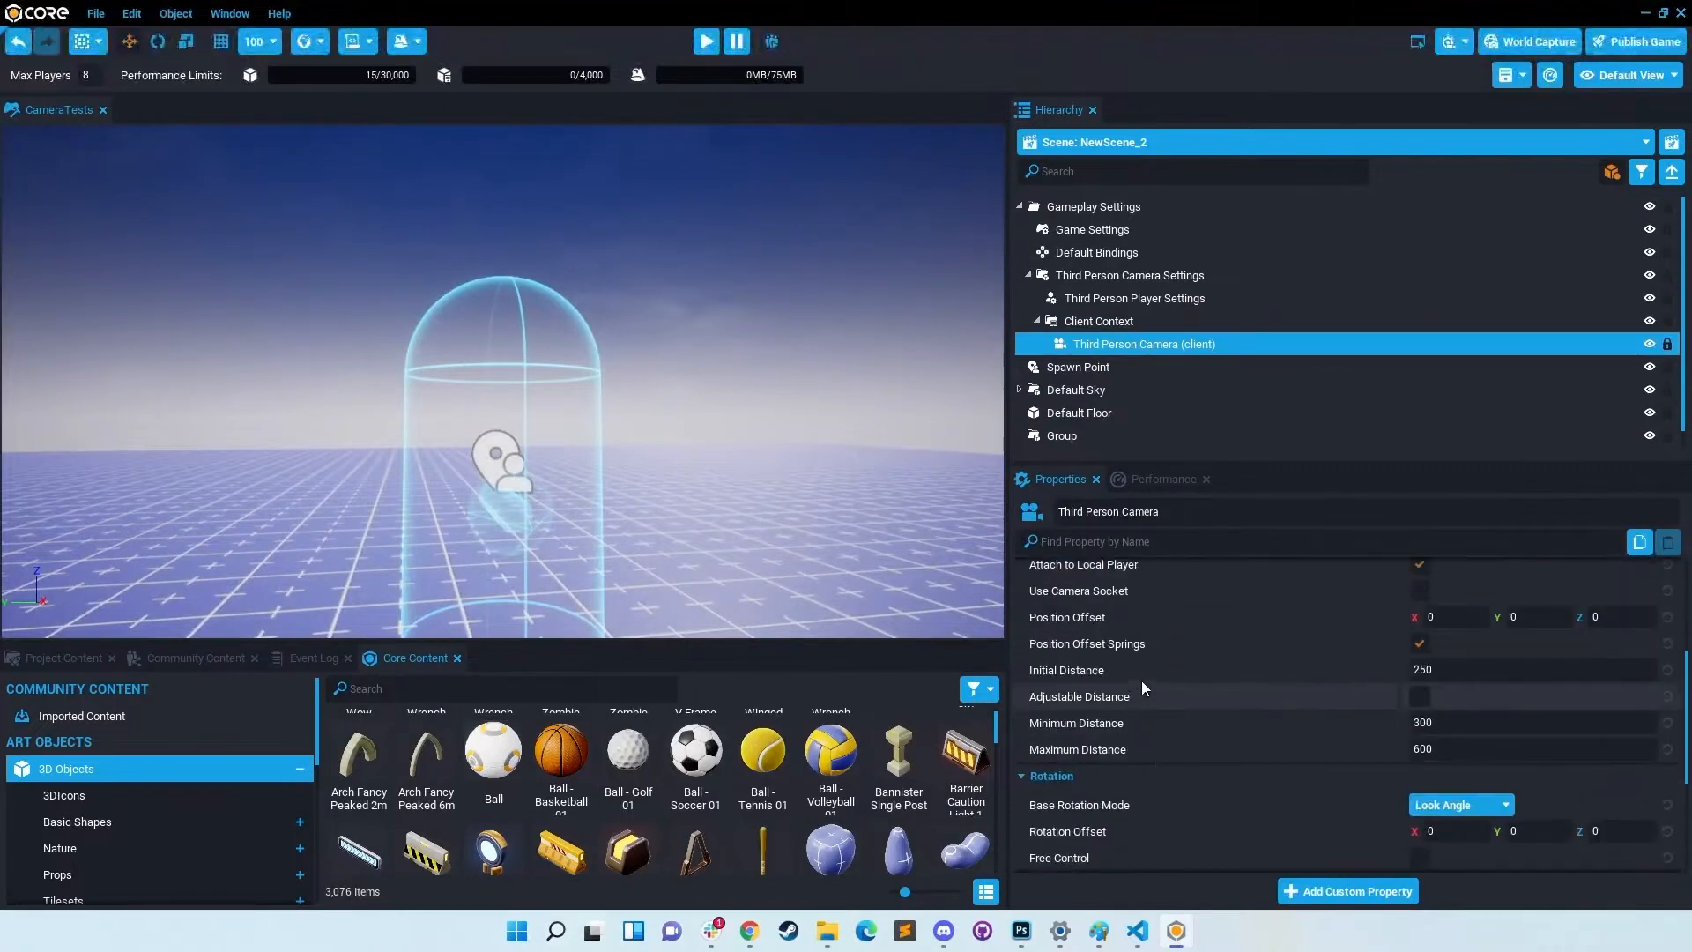
pyautogui.click(1502, 615)
pyautogui.write('100')
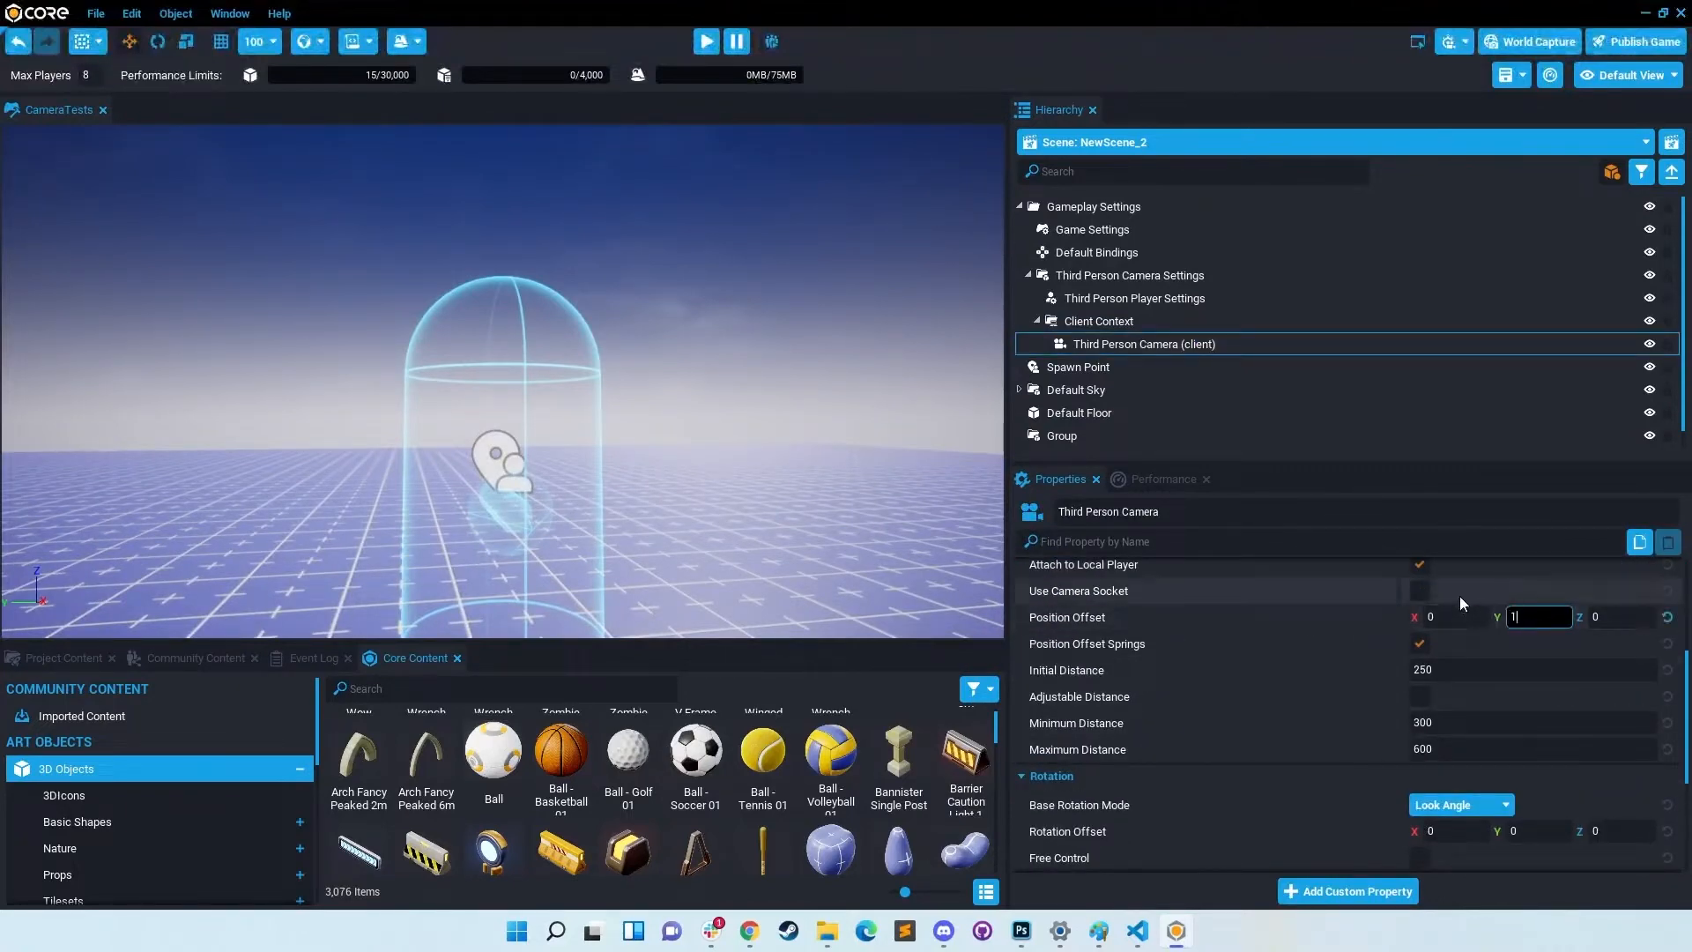
pyautogui.press('Return')
pyautogui.click(706, 42)
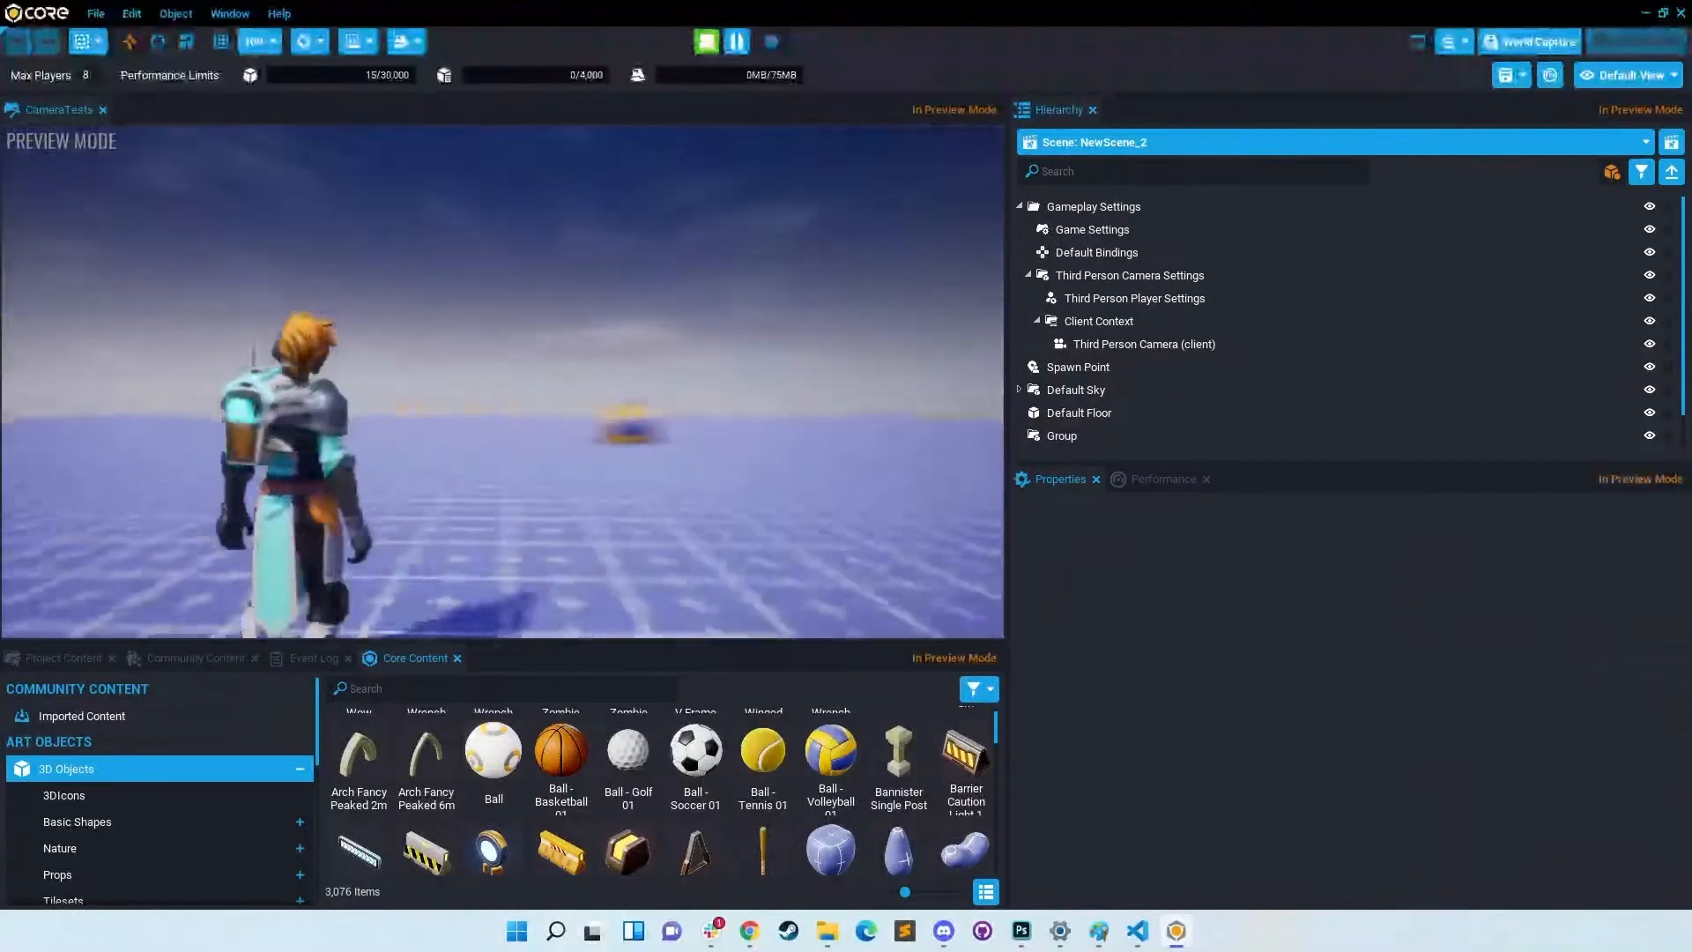
pyautogui.press('Escape')
# Step: Set the Third Person Camera's Position Offset Z to 50 and test the raised camera in a preview
pyautogui.click(1135, 337)
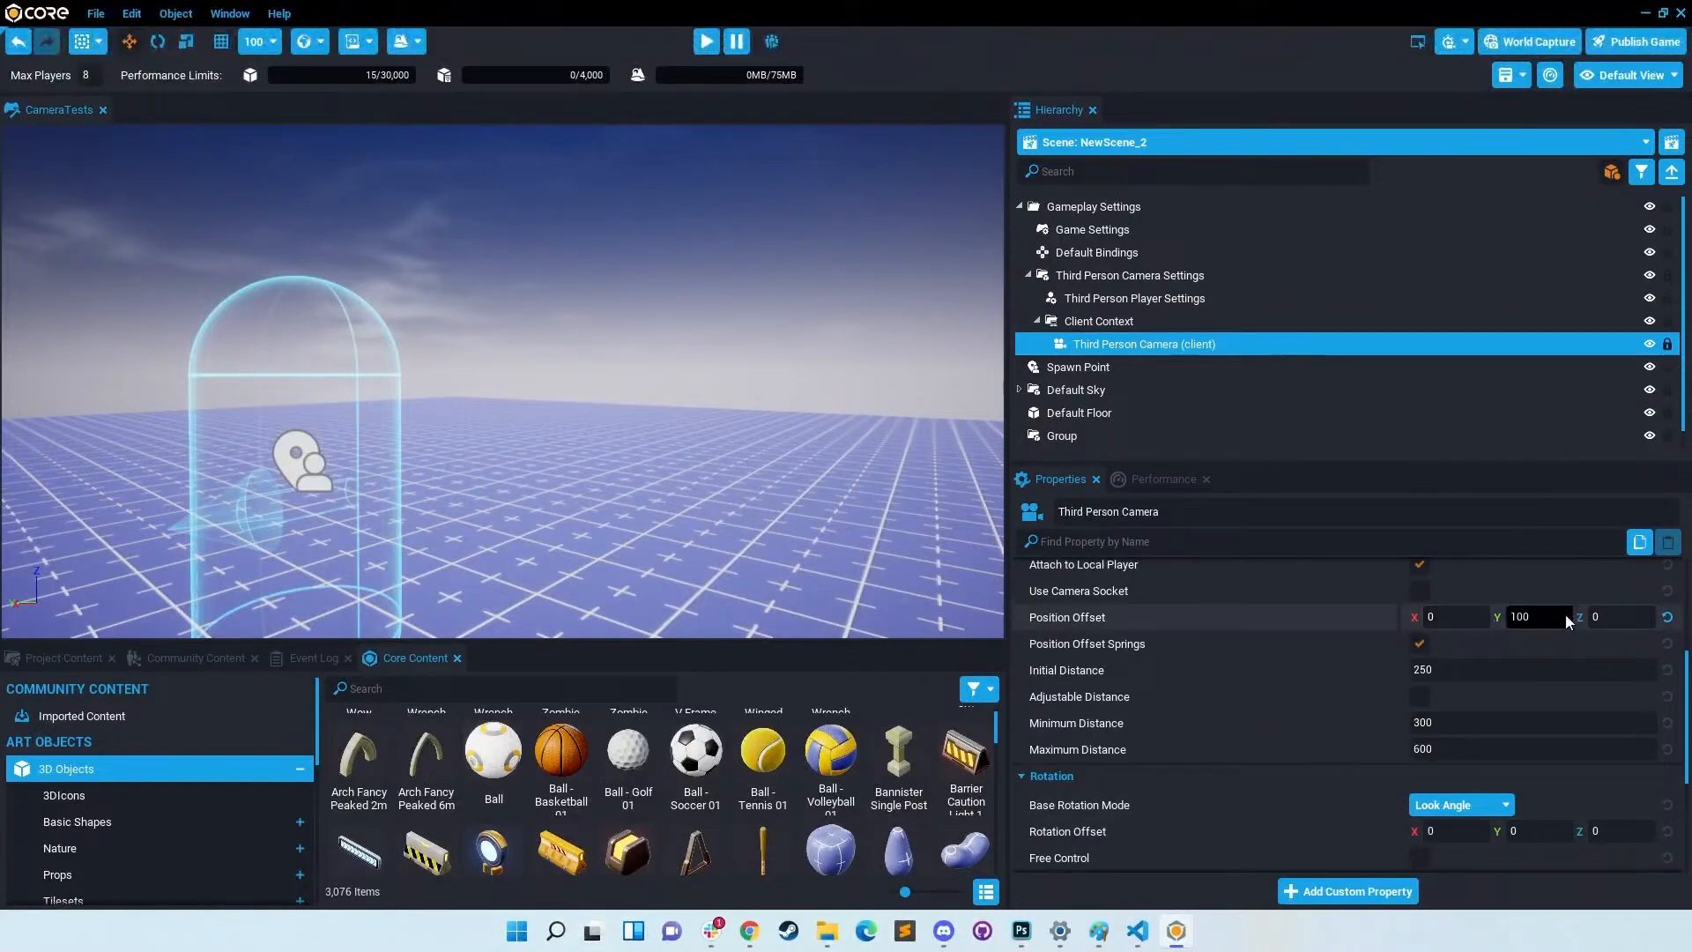
pyautogui.press('Tab')
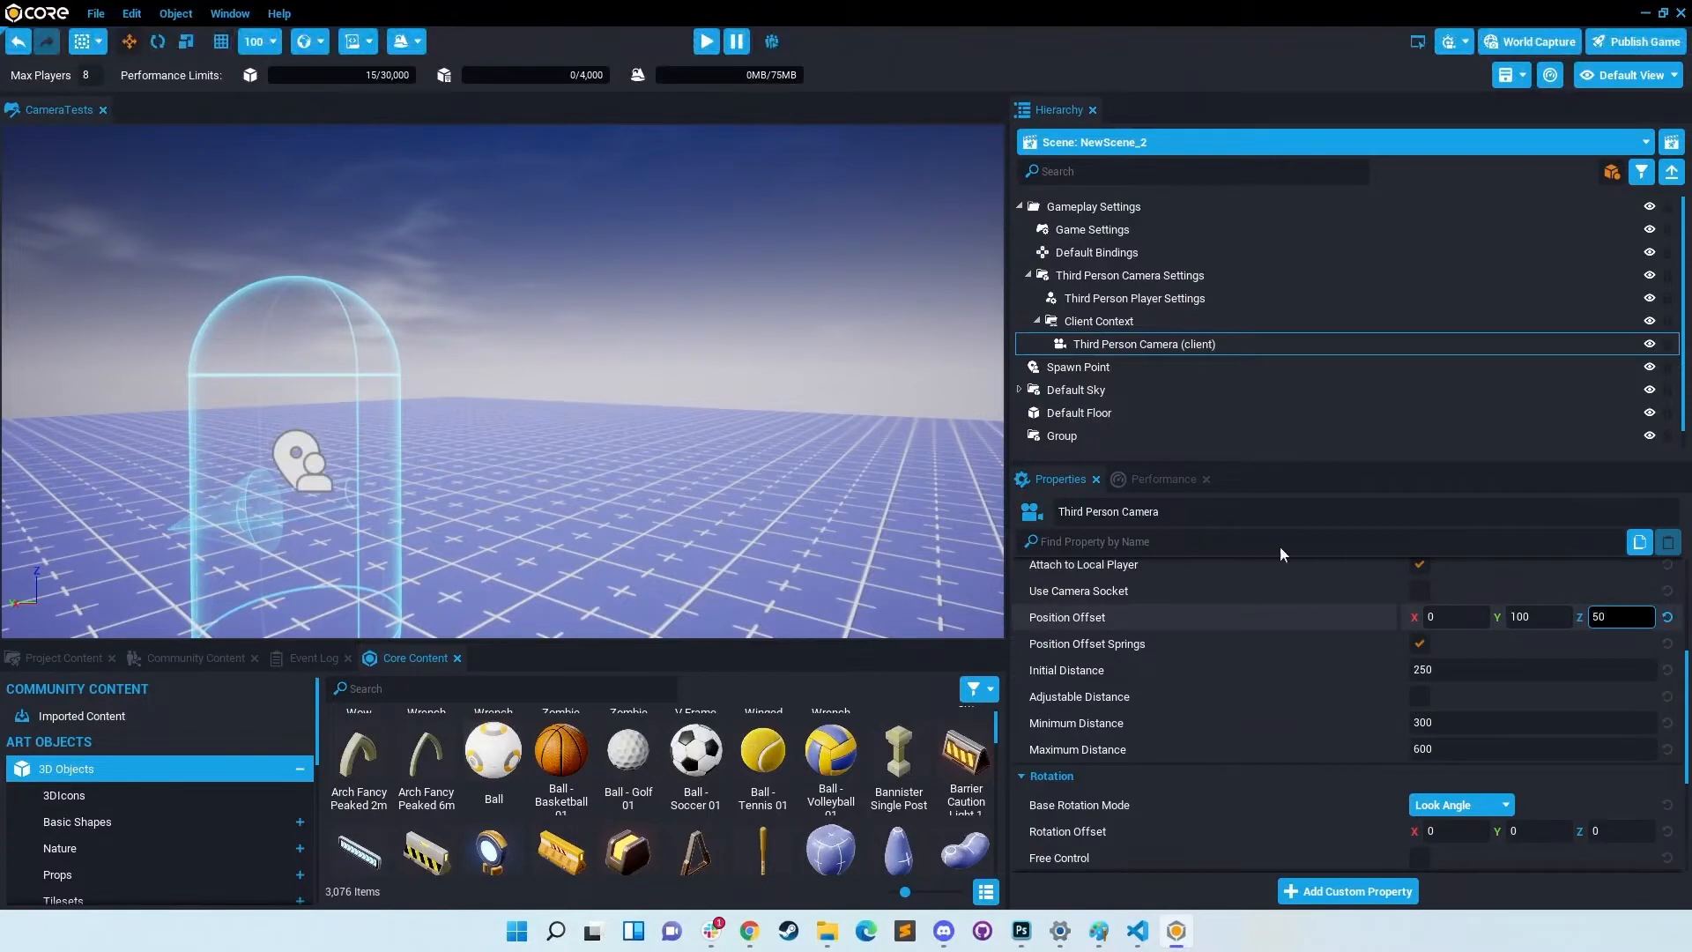
pyautogui.press('=')
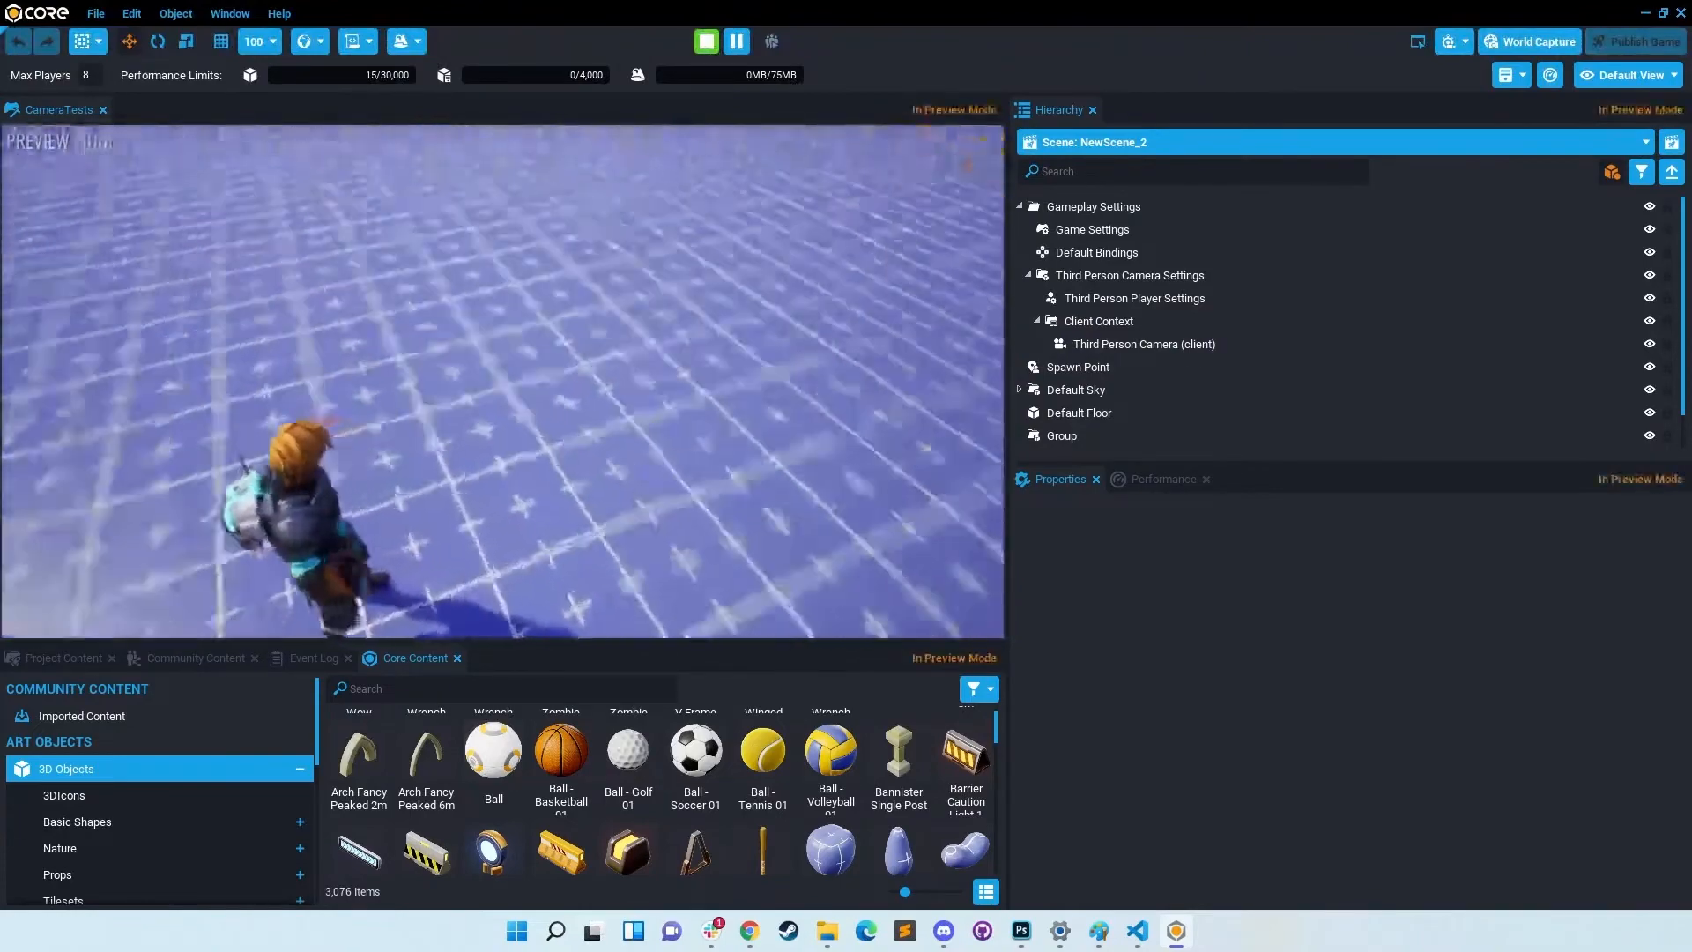
pyautogui.press('=')
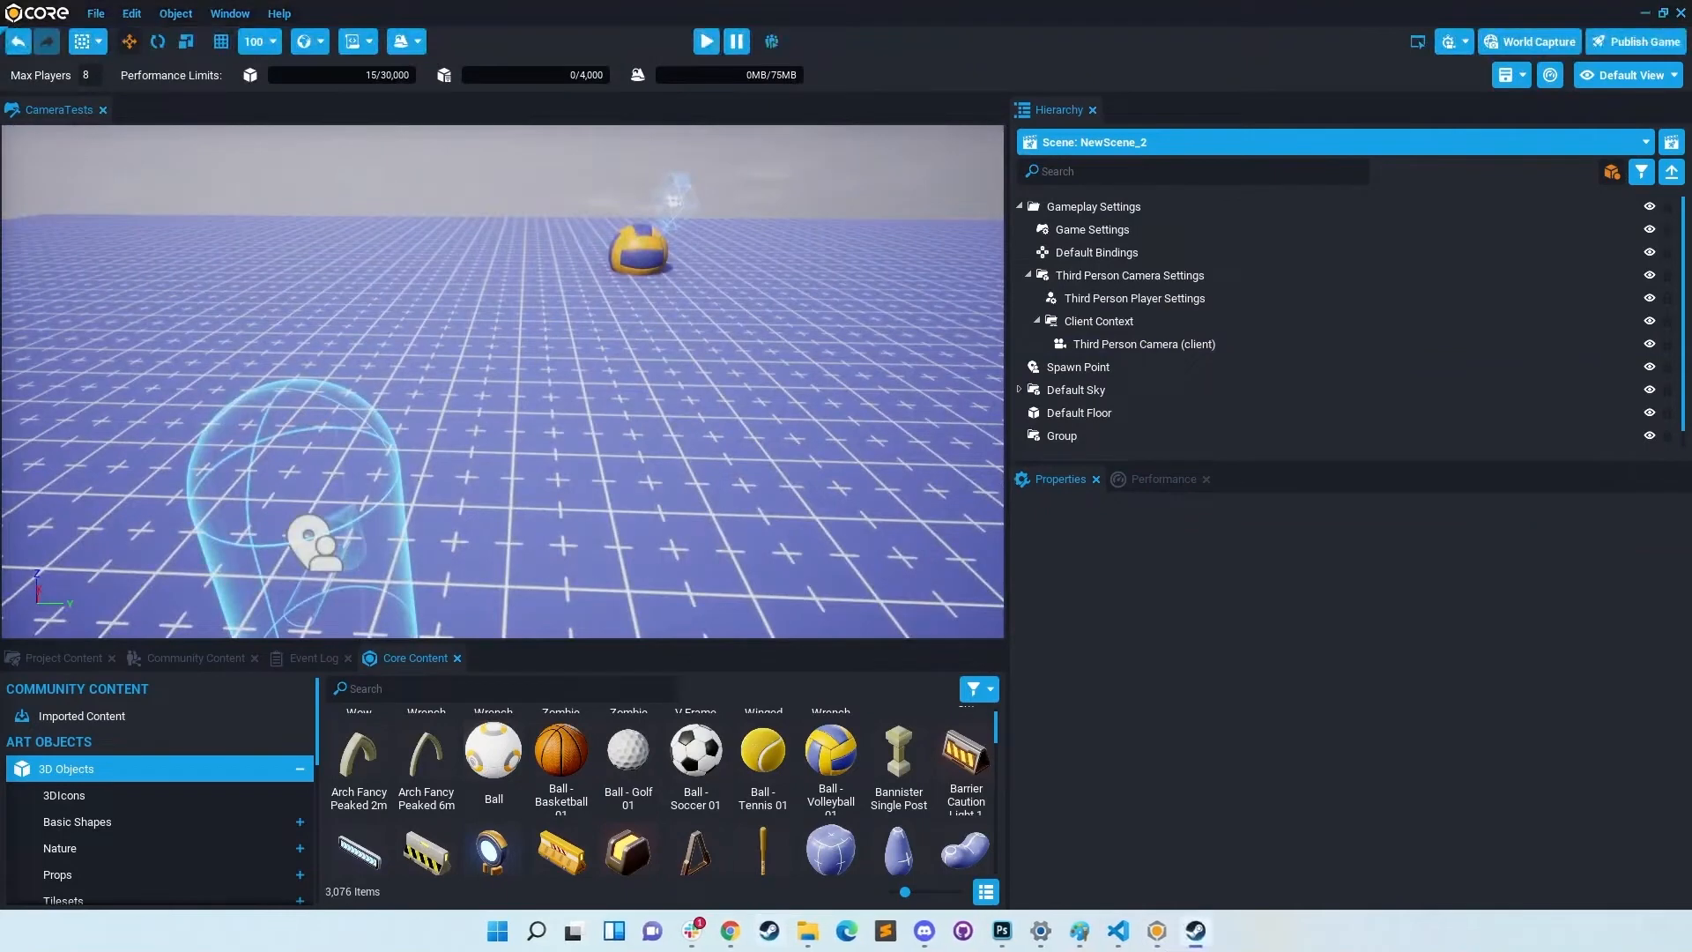
# Step: Switch back to the Position Offset and distance slide in Google Slides
pyautogui.moveTo(746, 943)
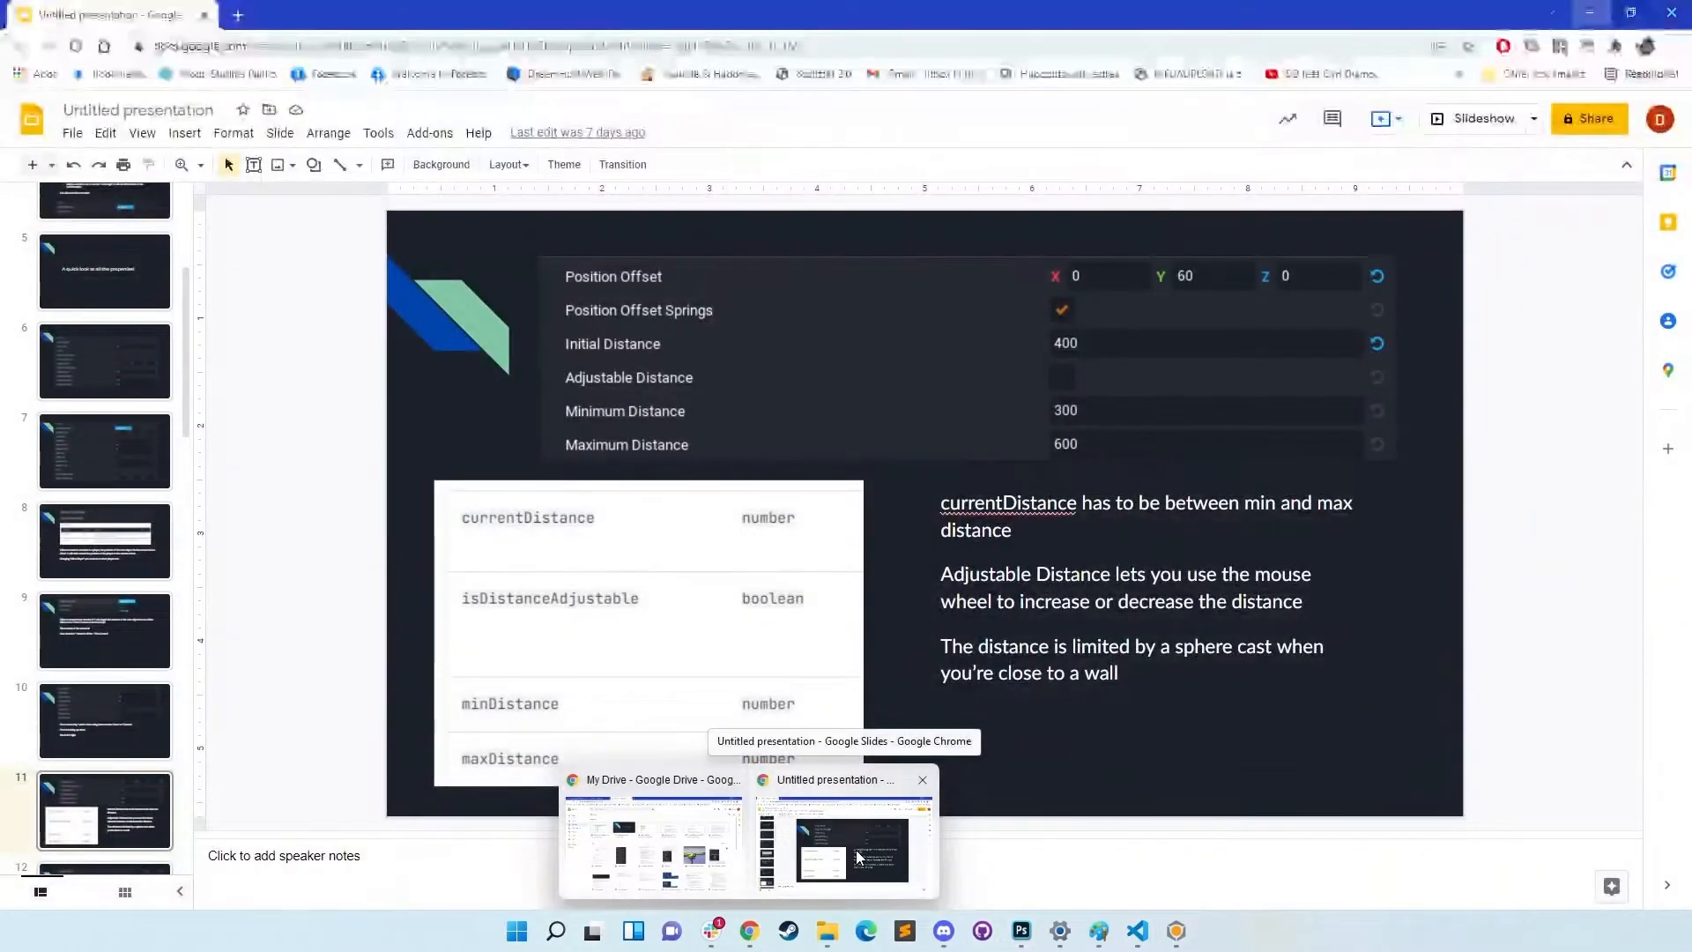
pyautogui.click(858, 857)
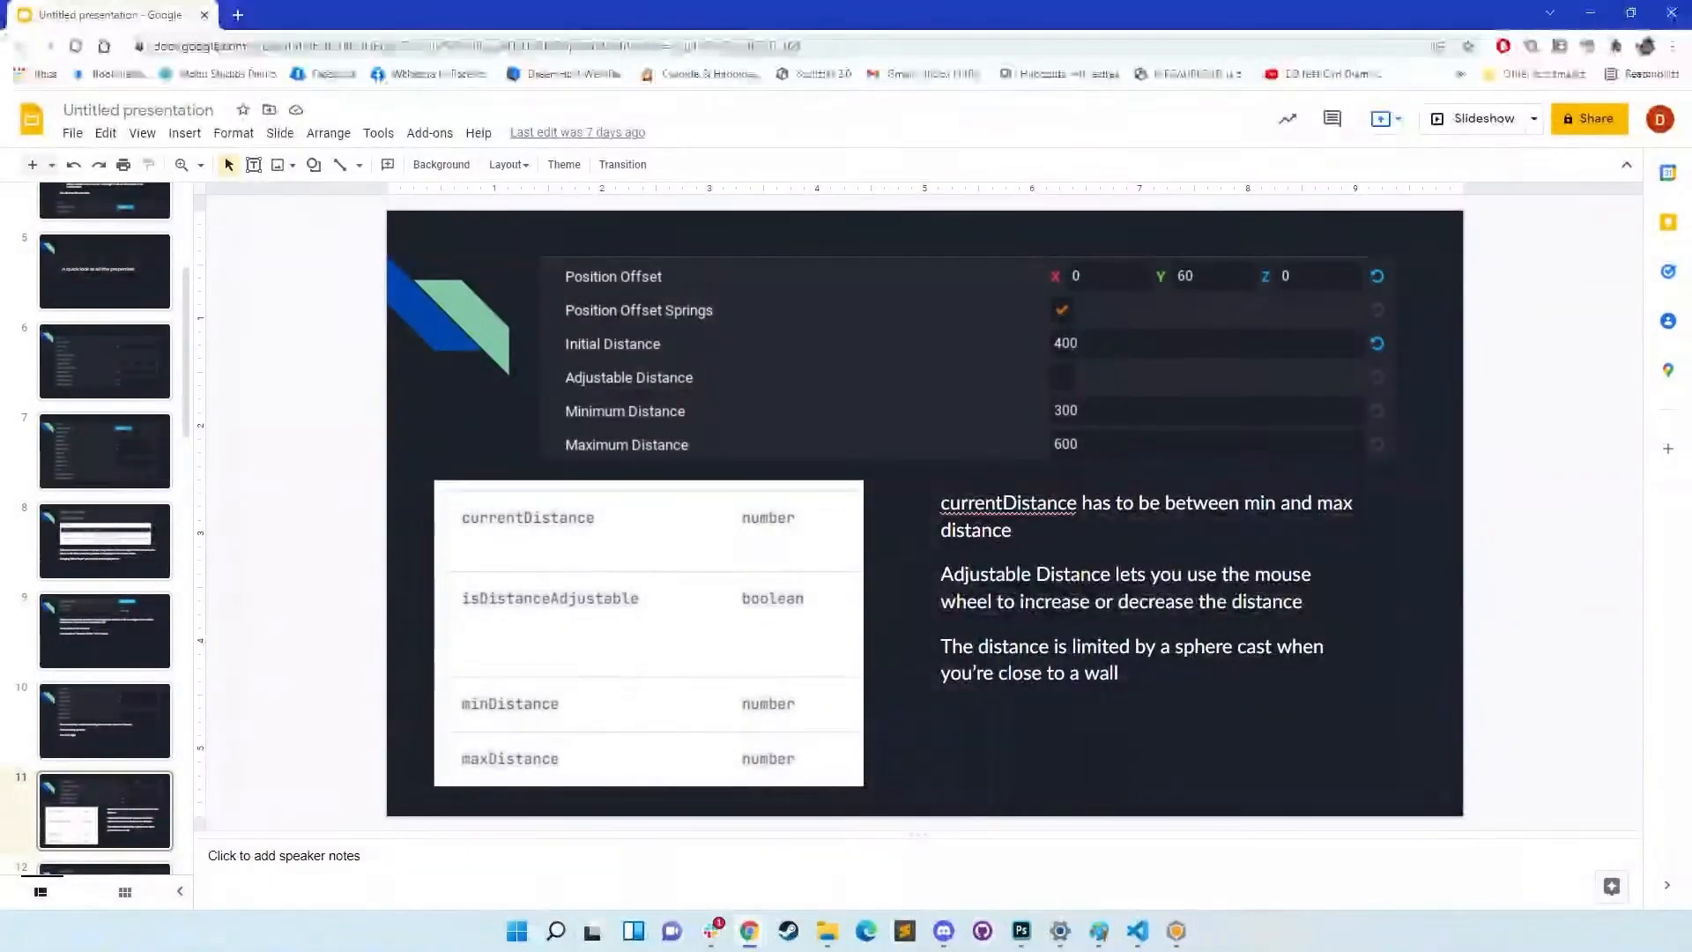
# Step: Switch back to Core, enable Adjustable Distance on the Third Person Camera, and test zooming in and out in a preview
pyautogui.click(1589, 14)
pyautogui.click(1142, 344)
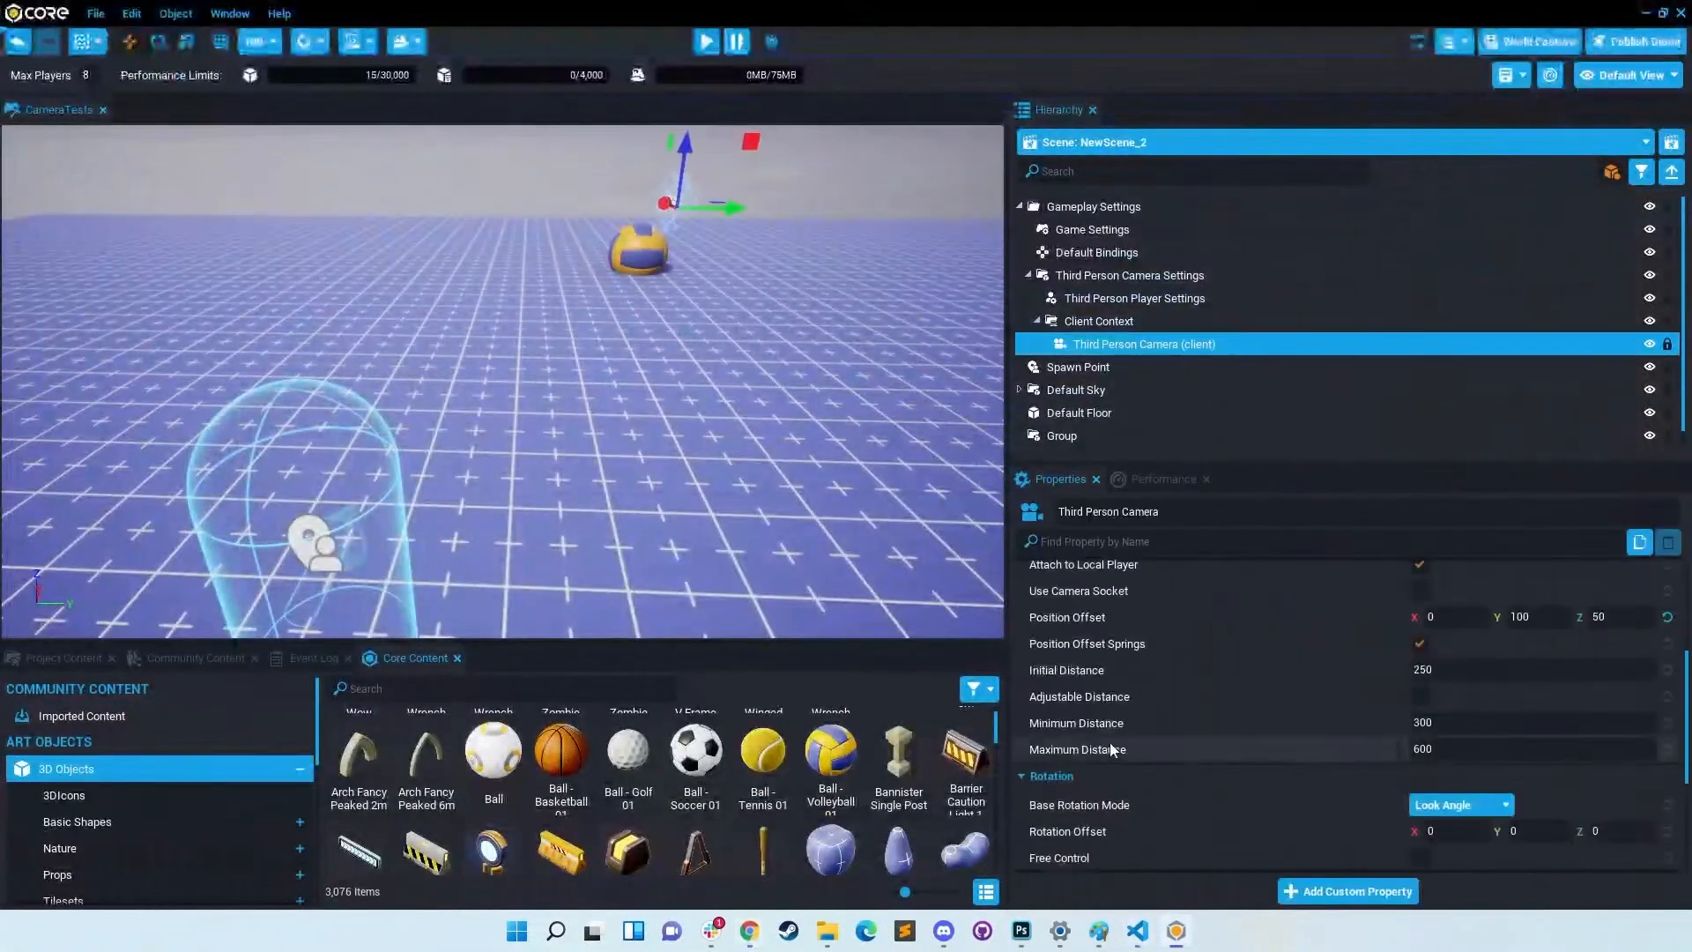
pyautogui.click(1420, 696)
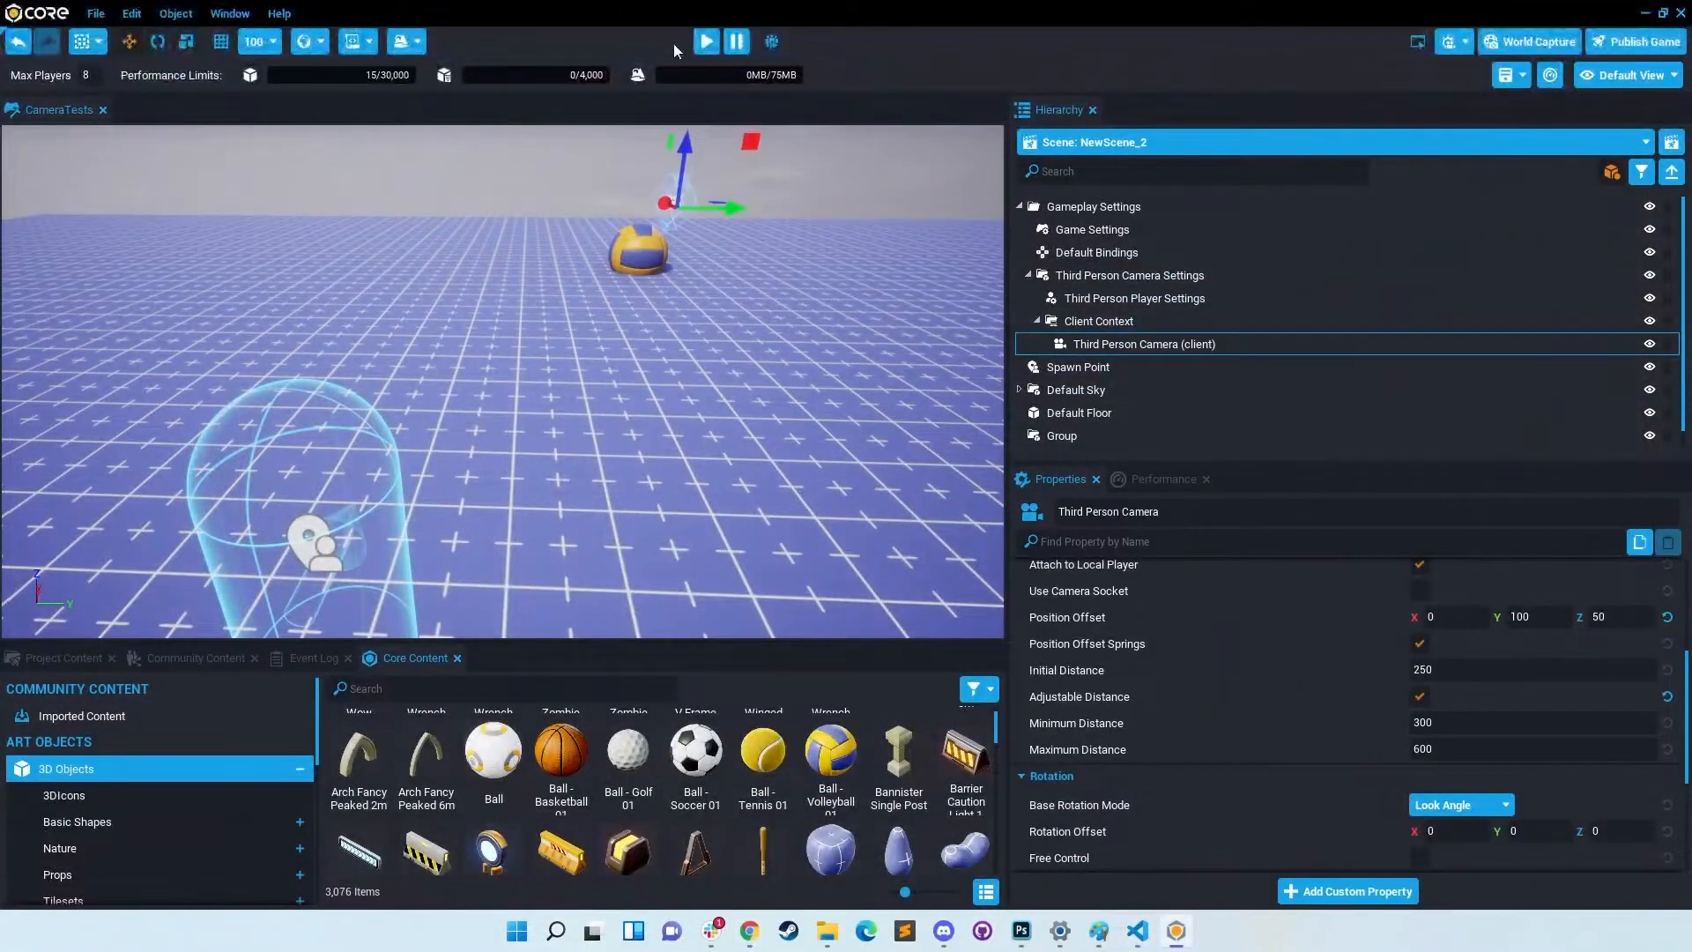
pyautogui.click(706, 41)
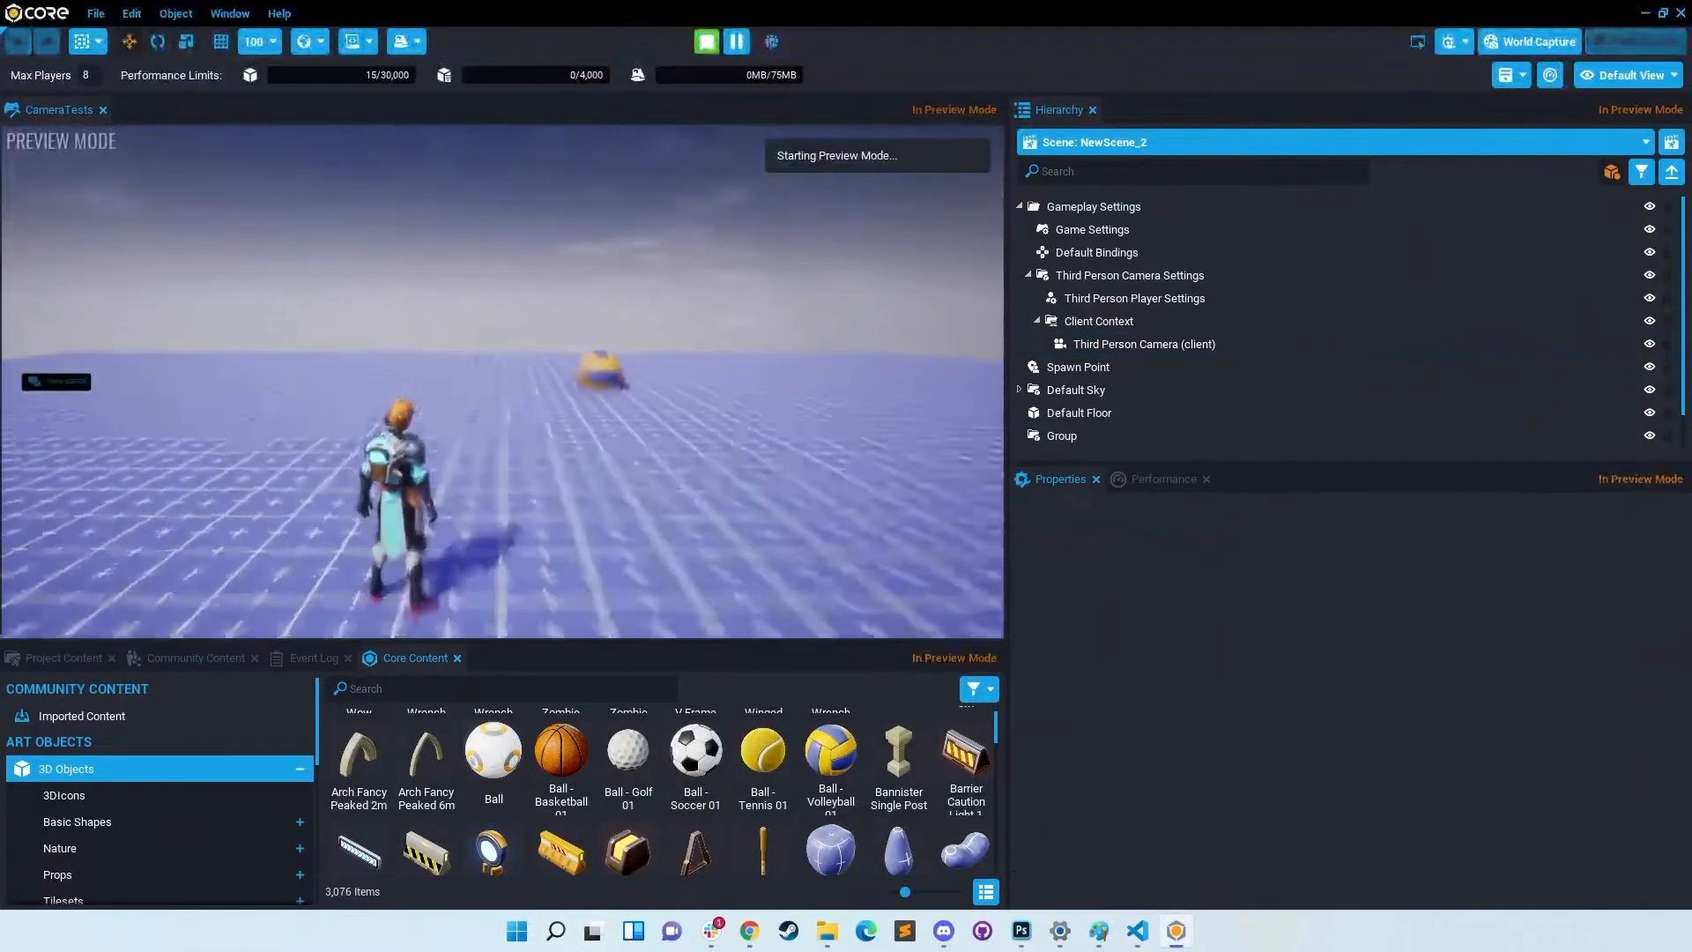
pyautogui.scroll(3, 502, 382)
pyautogui.scroll(-5, 502, 382)
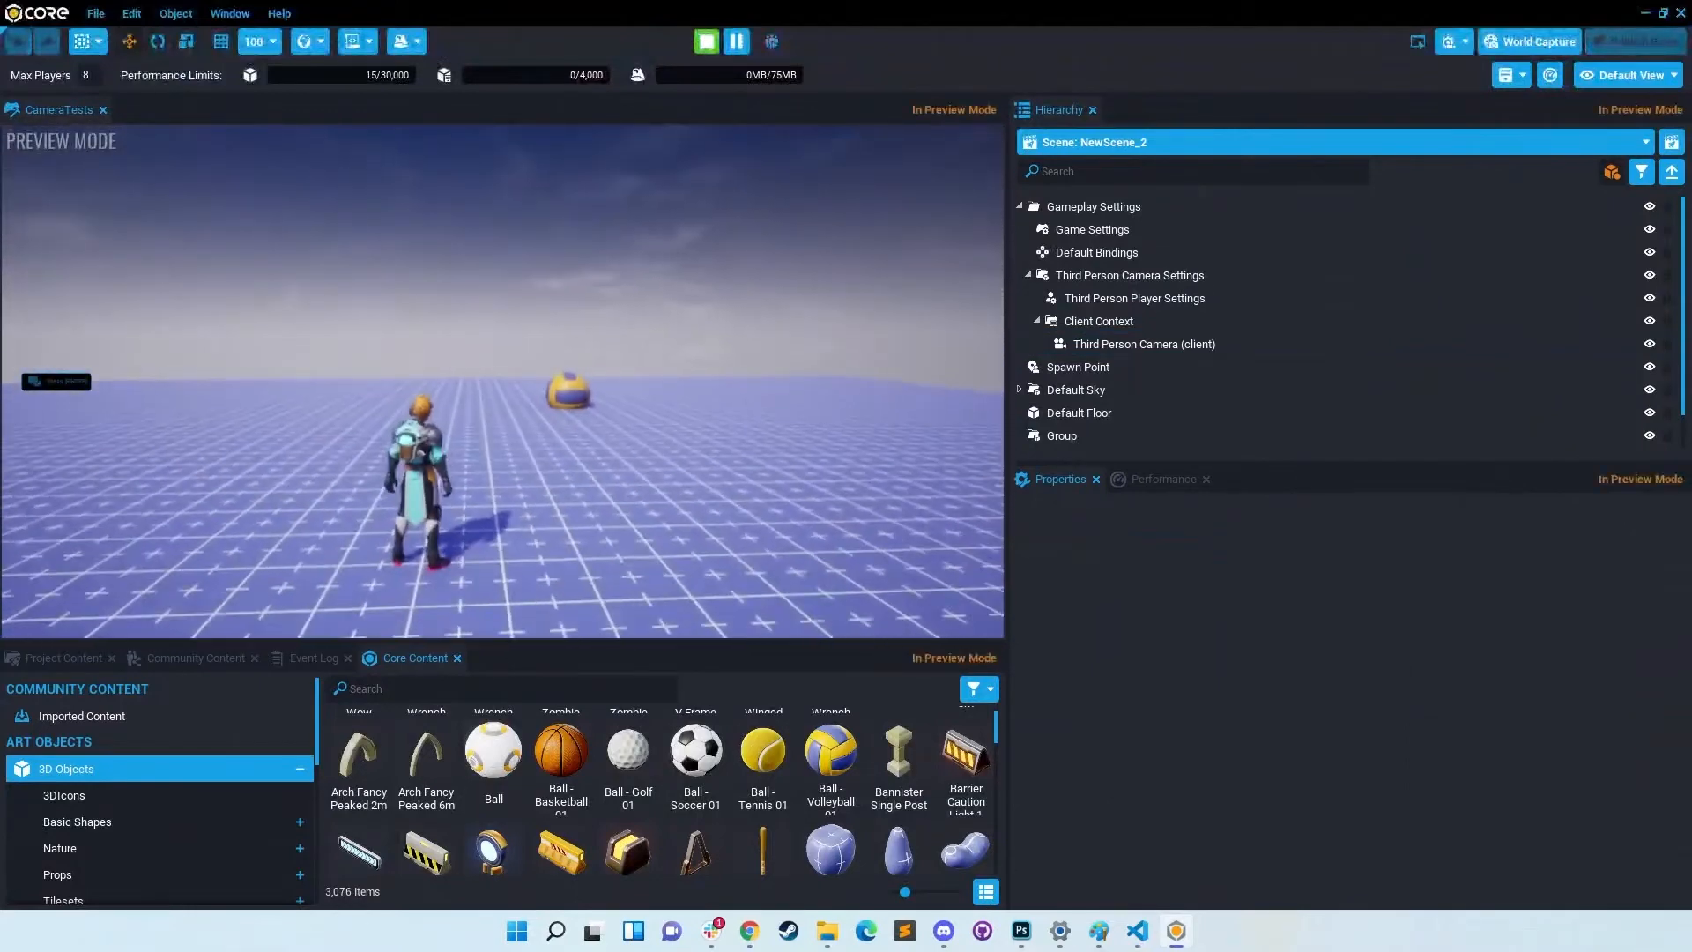
pyautogui.press('Escape')
# Step: Search Core Content for "wall" and place a Fantasy Castle Wall 01 Half in the scene near the spawn point
pyautogui.click(1020, 206)
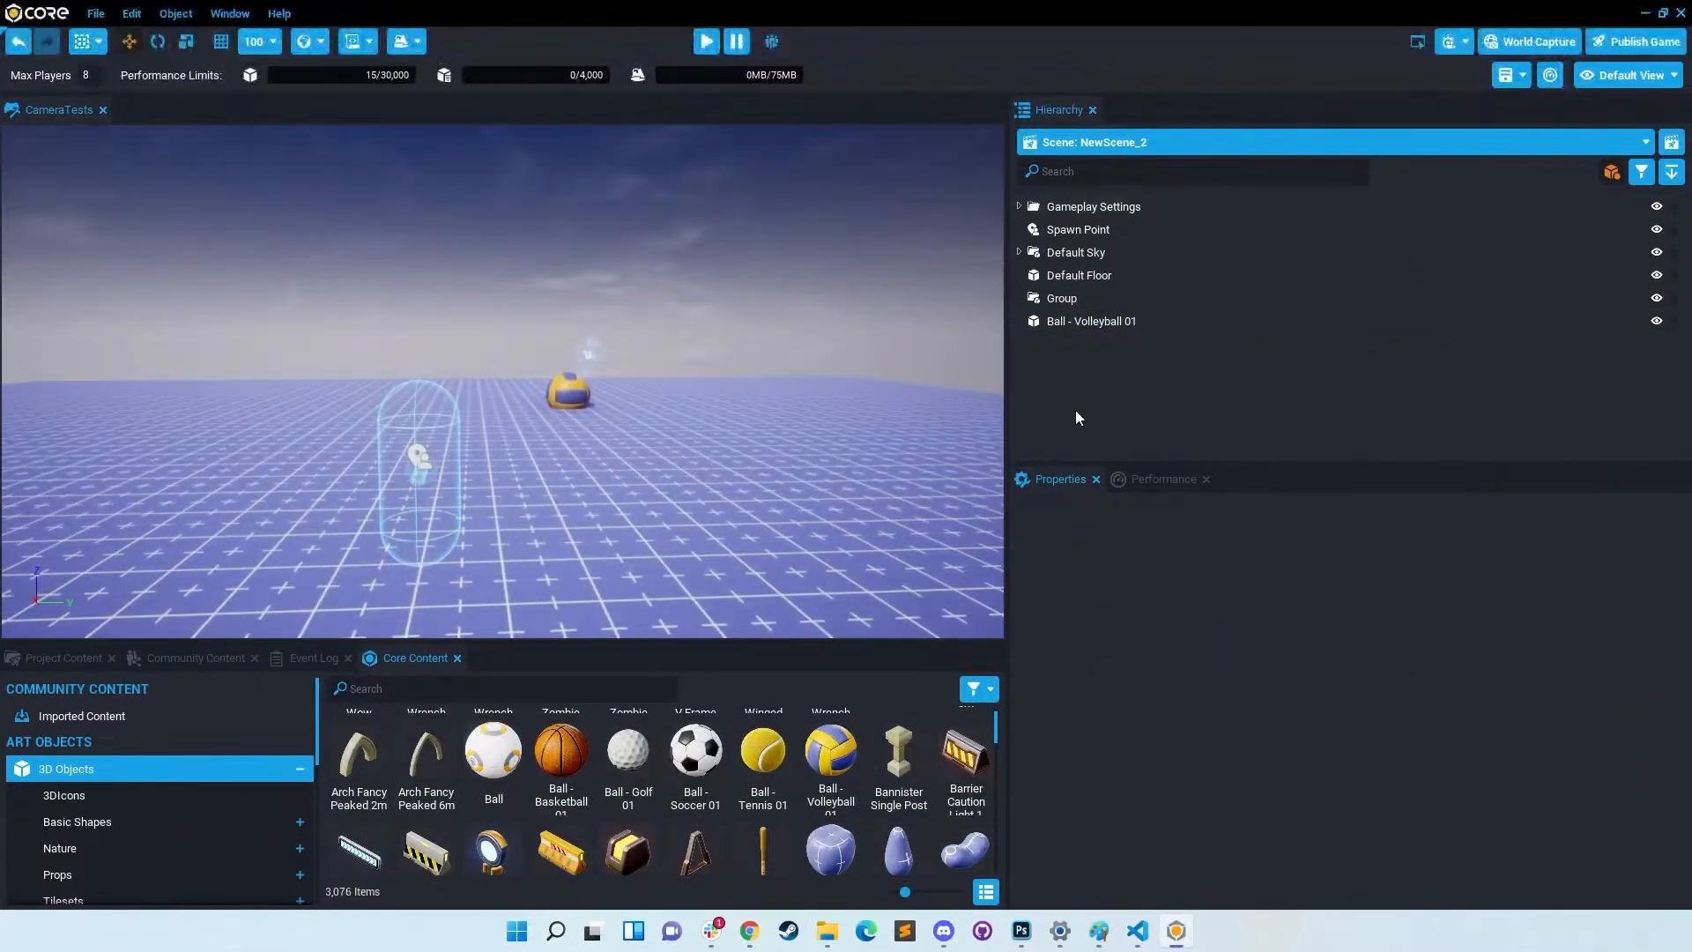
pyautogui.click(63, 658)
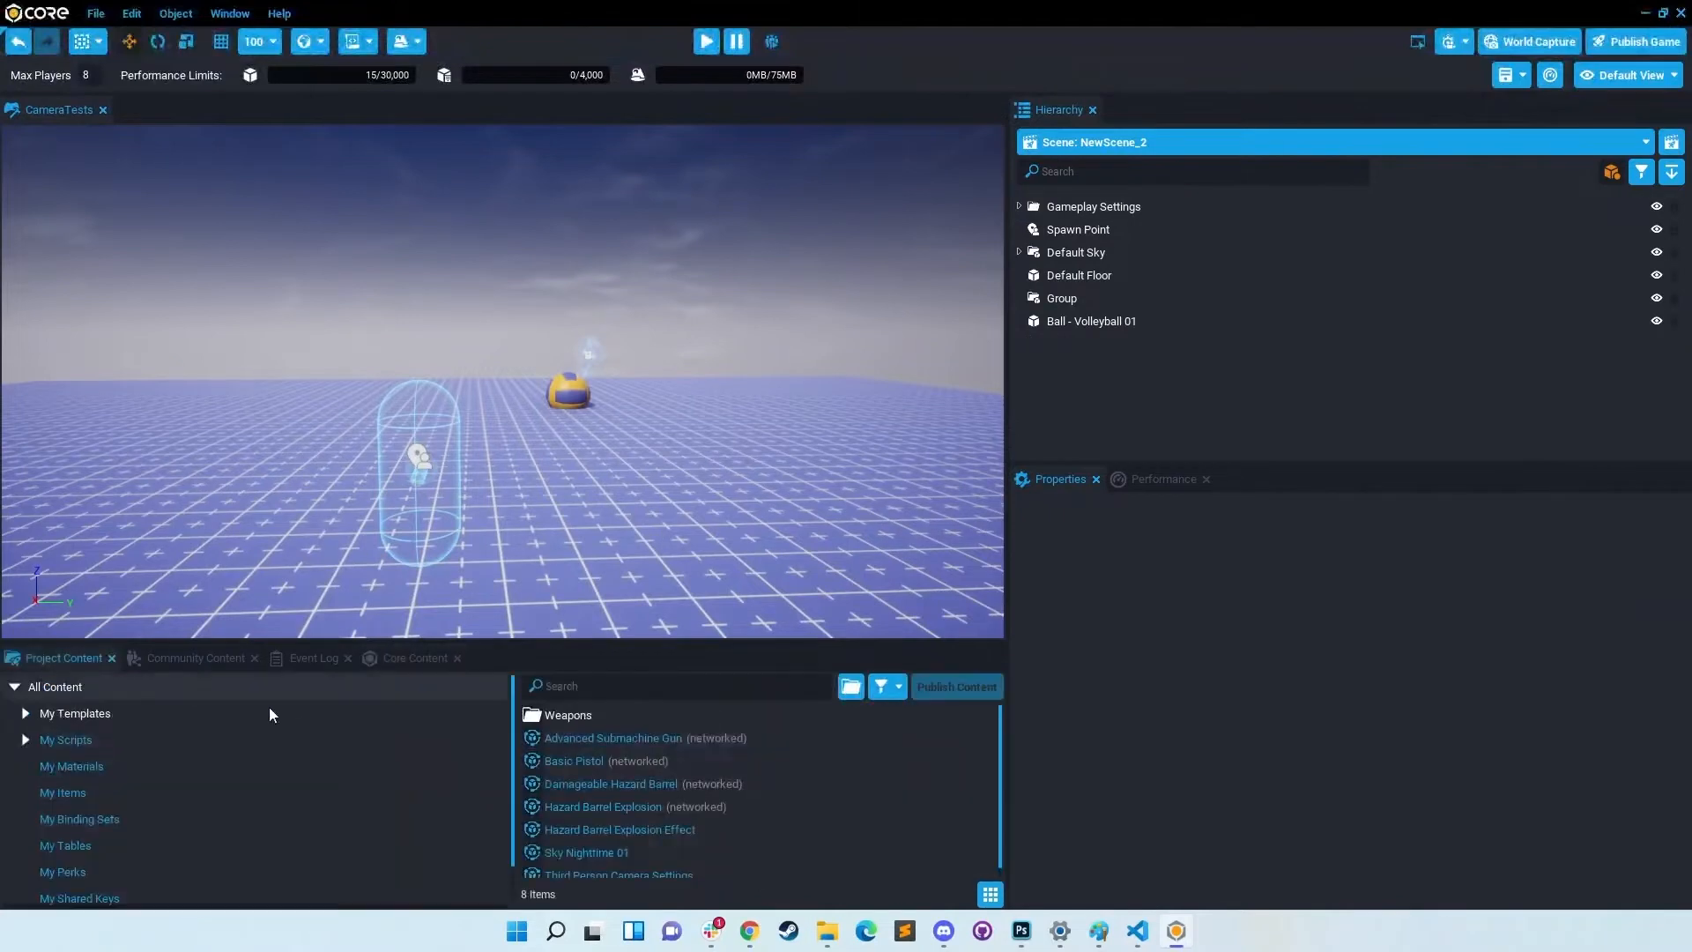
pyautogui.click(399, 657)
pyautogui.click(363, 686)
pyautogui.write('wall')
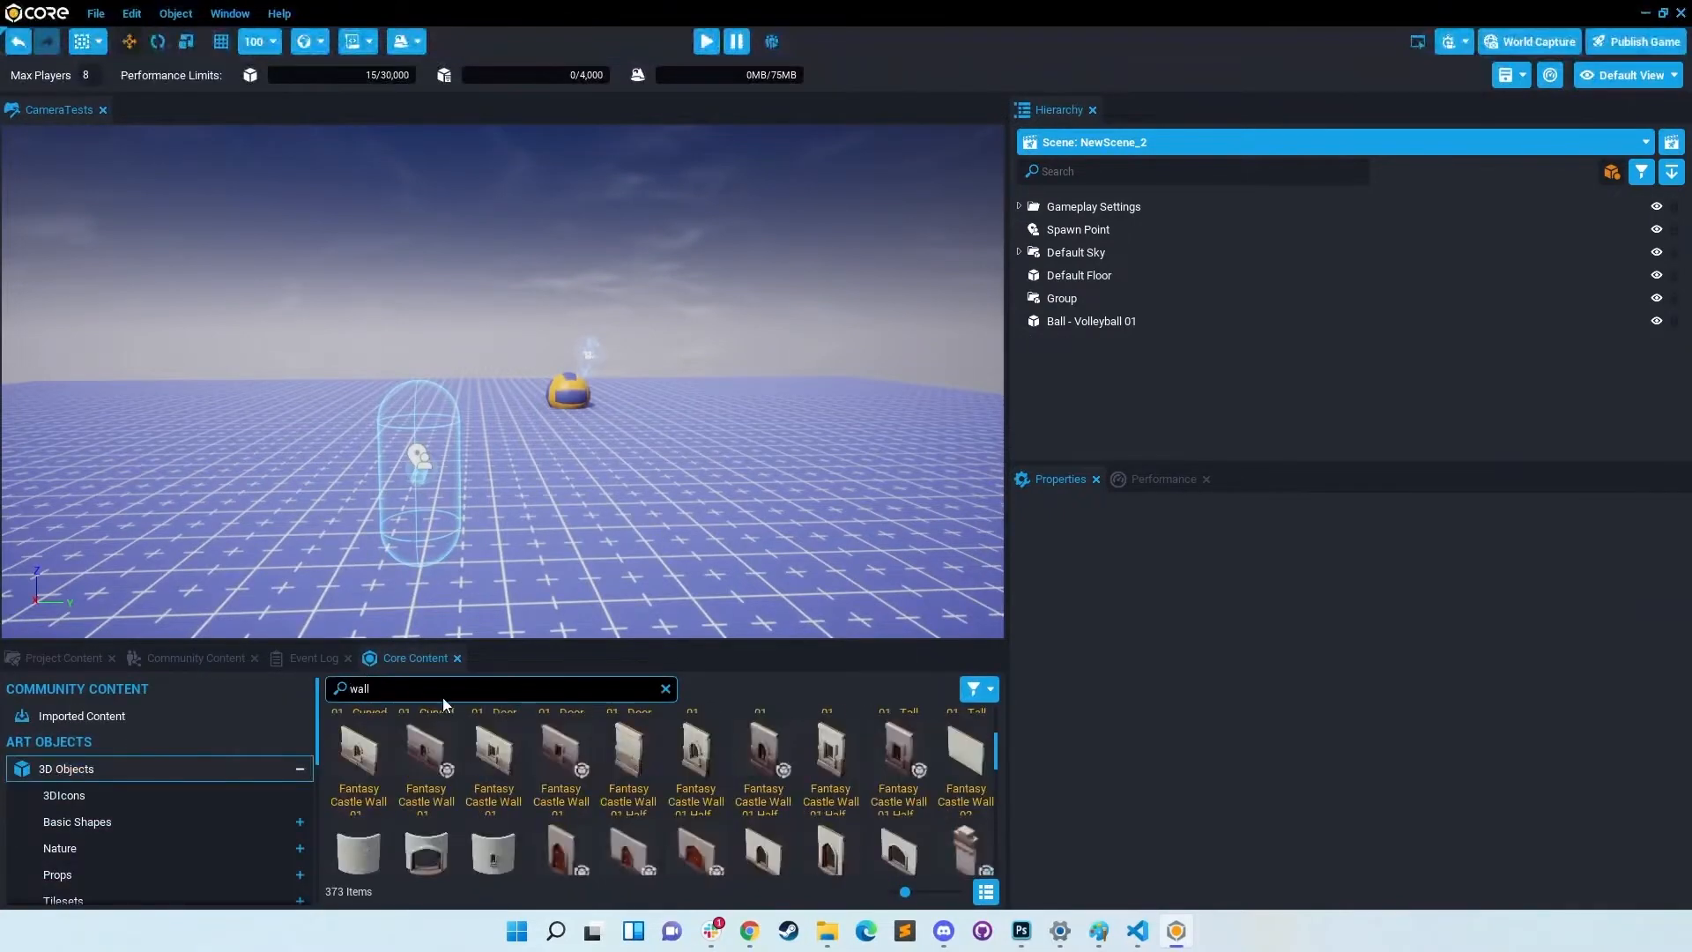
pyautogui.scroll(8, 443, 768)
pyautogui.scroll(-7, 522, 801)
pyautogui.moveTo(622, 782); pyautogui.dragTo(282, 516)
# Step: Scale up the castle wall and move it so it runs close alongside the spawn point
pyautogui.click(186, 42)
pyautogui.moveTo(617, 397); pyautogui.dragTo(476, 414, button='right')
pyautogui.moveTo(476, 476); pyautogui.dragTo(552, 393)
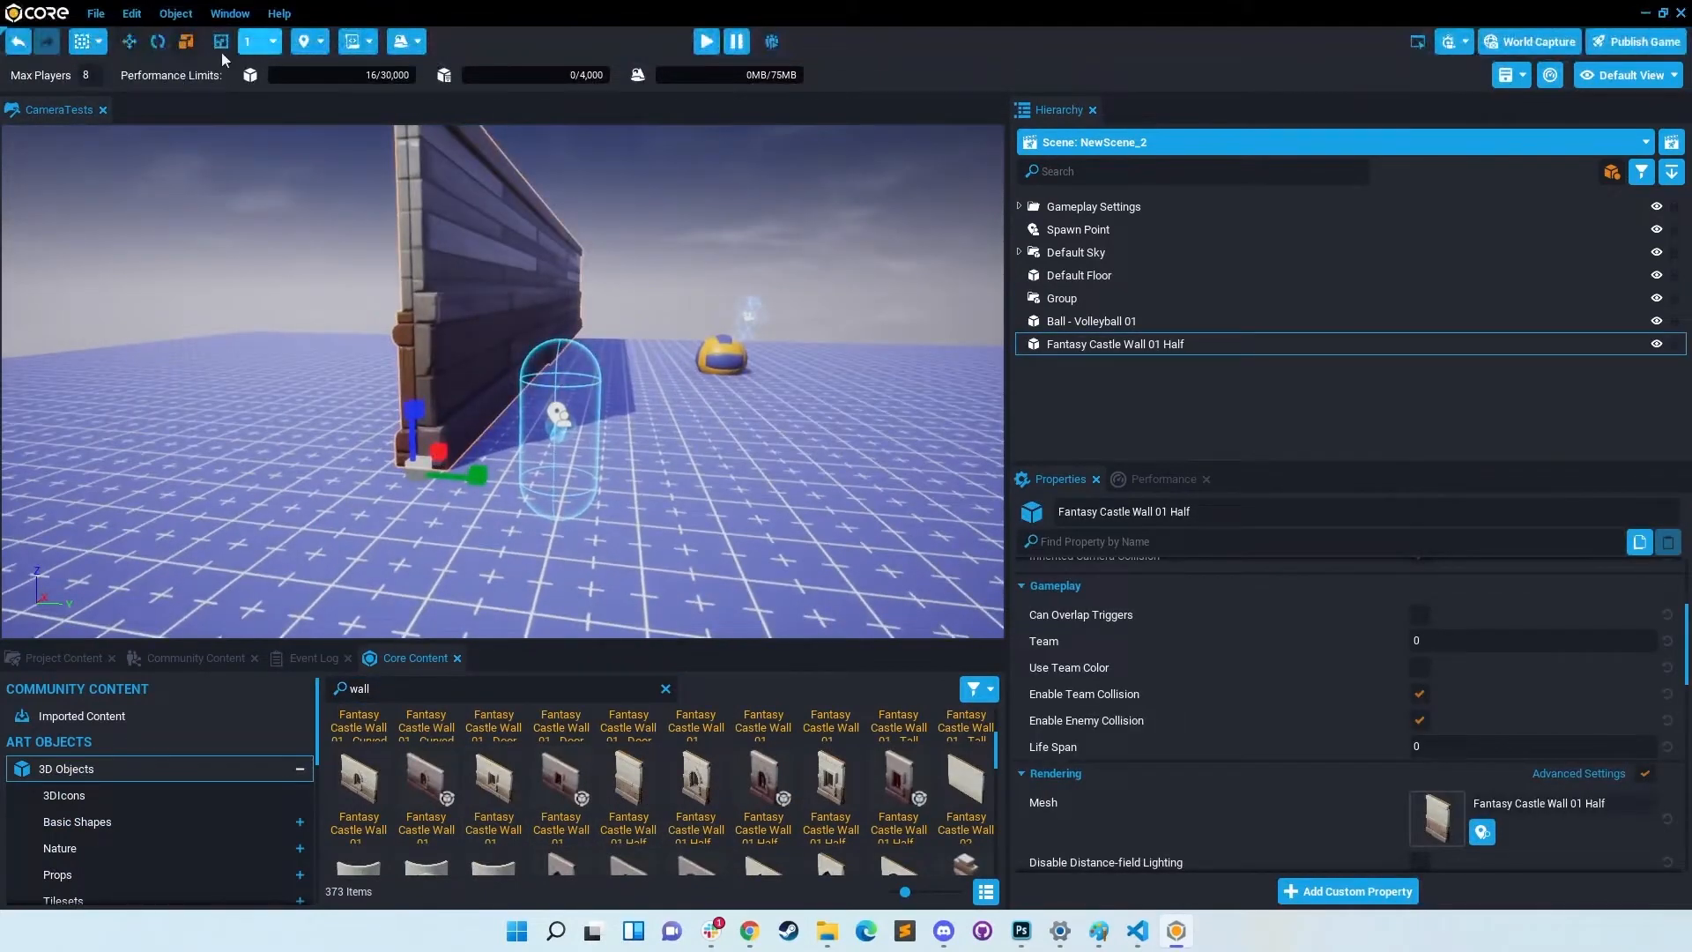
pyautogui.click(132, 43)
pyautogui.moveTo(440, 465); pyautogui.dragTo(664, 8)
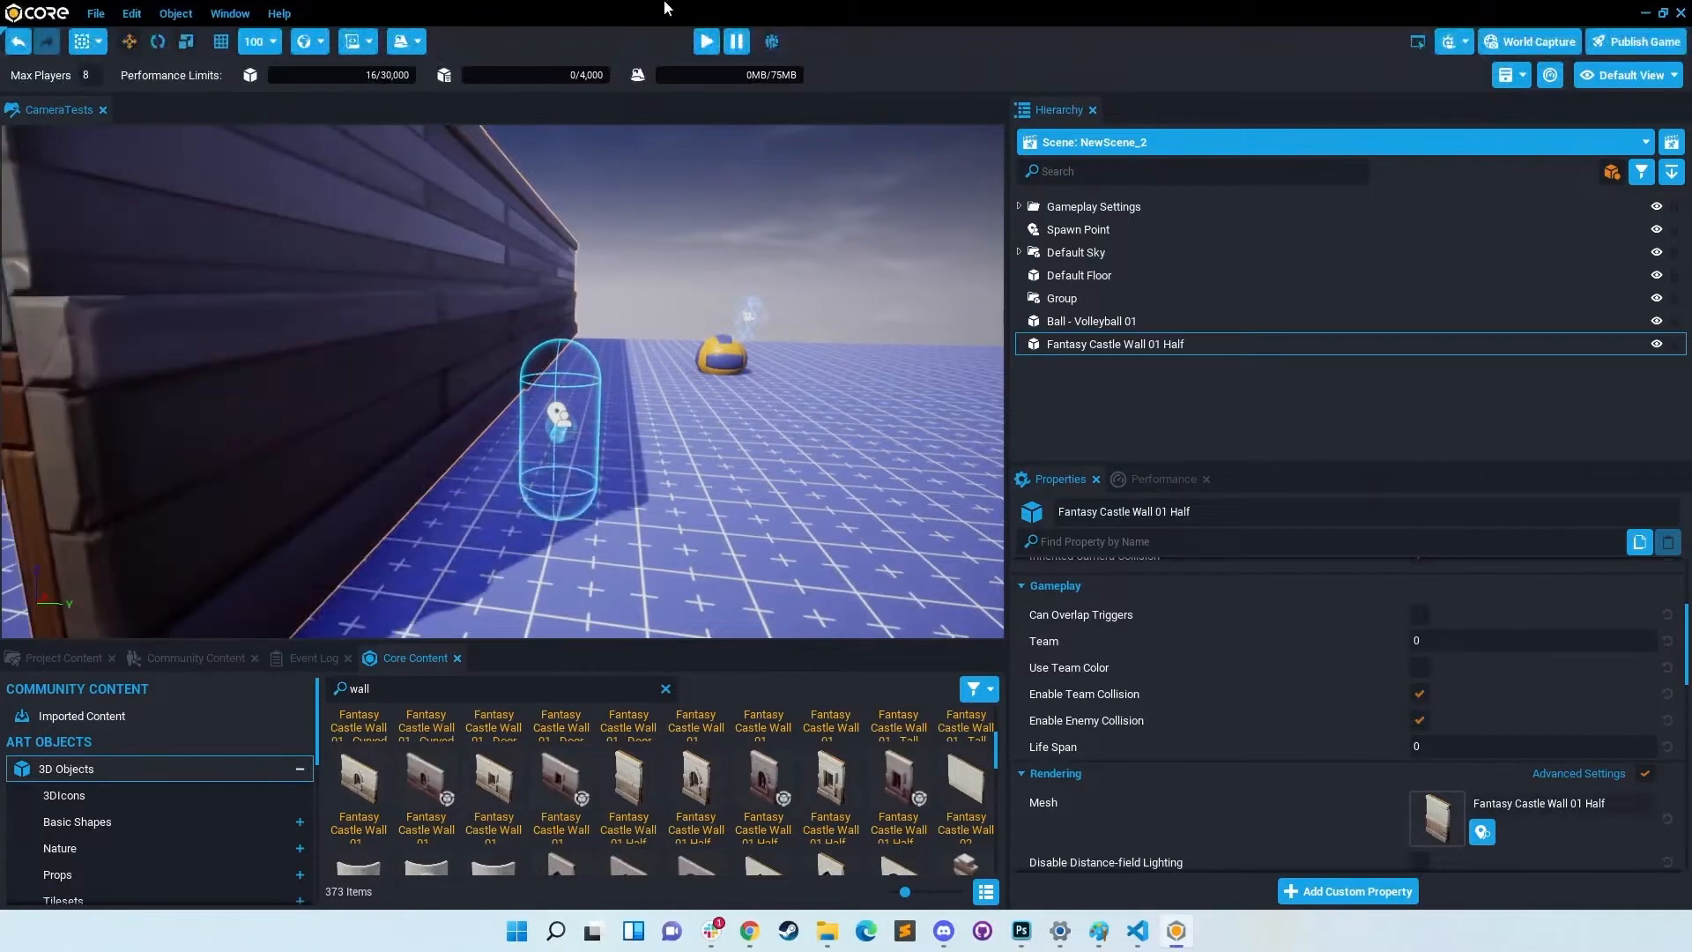
# Step: Preview the game and walk the character beside the wall to test how the camera reacts to it
pyautogui.press('=')
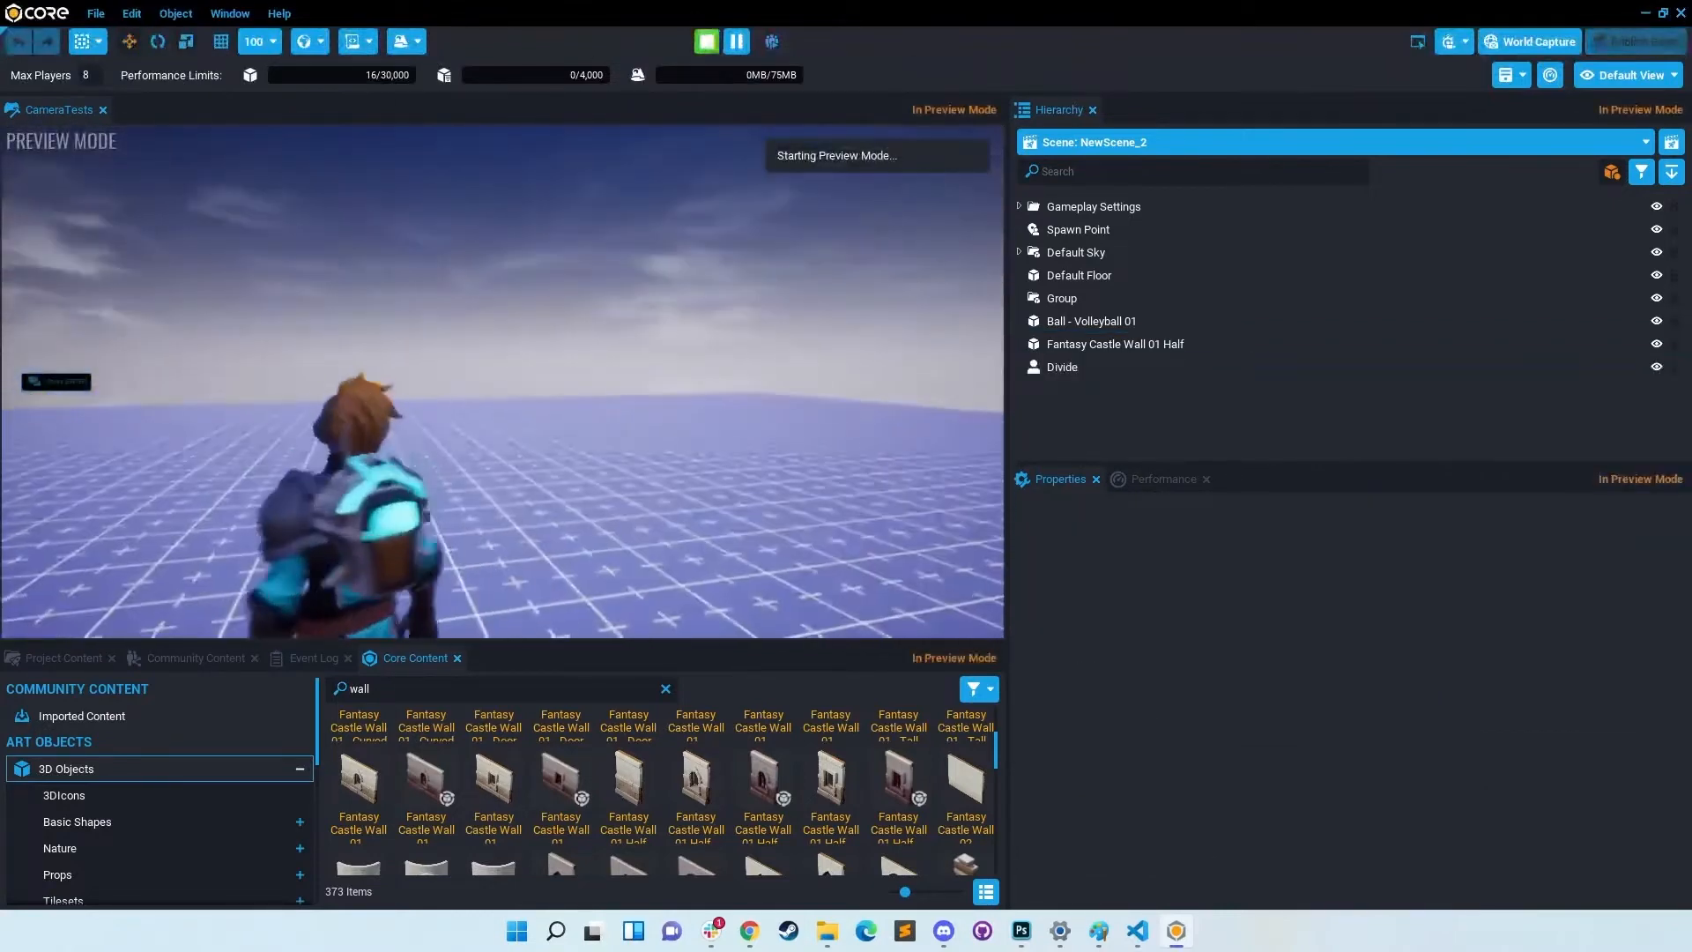
pyautogui.press('w')
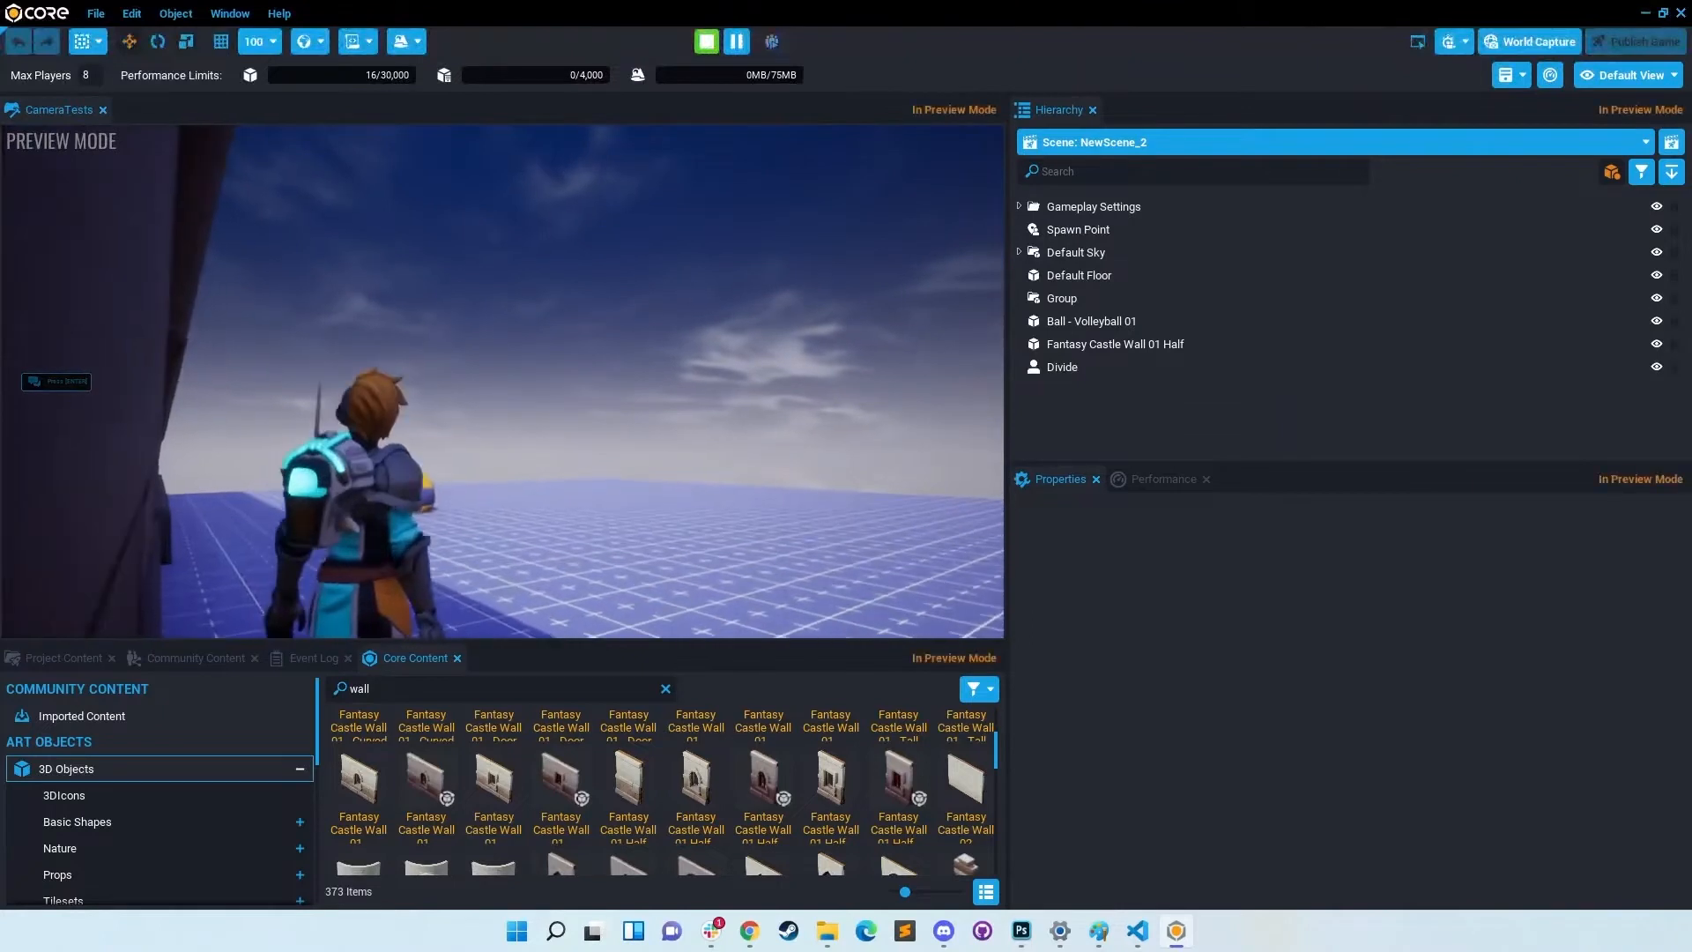
pyautogui.press('Escape')
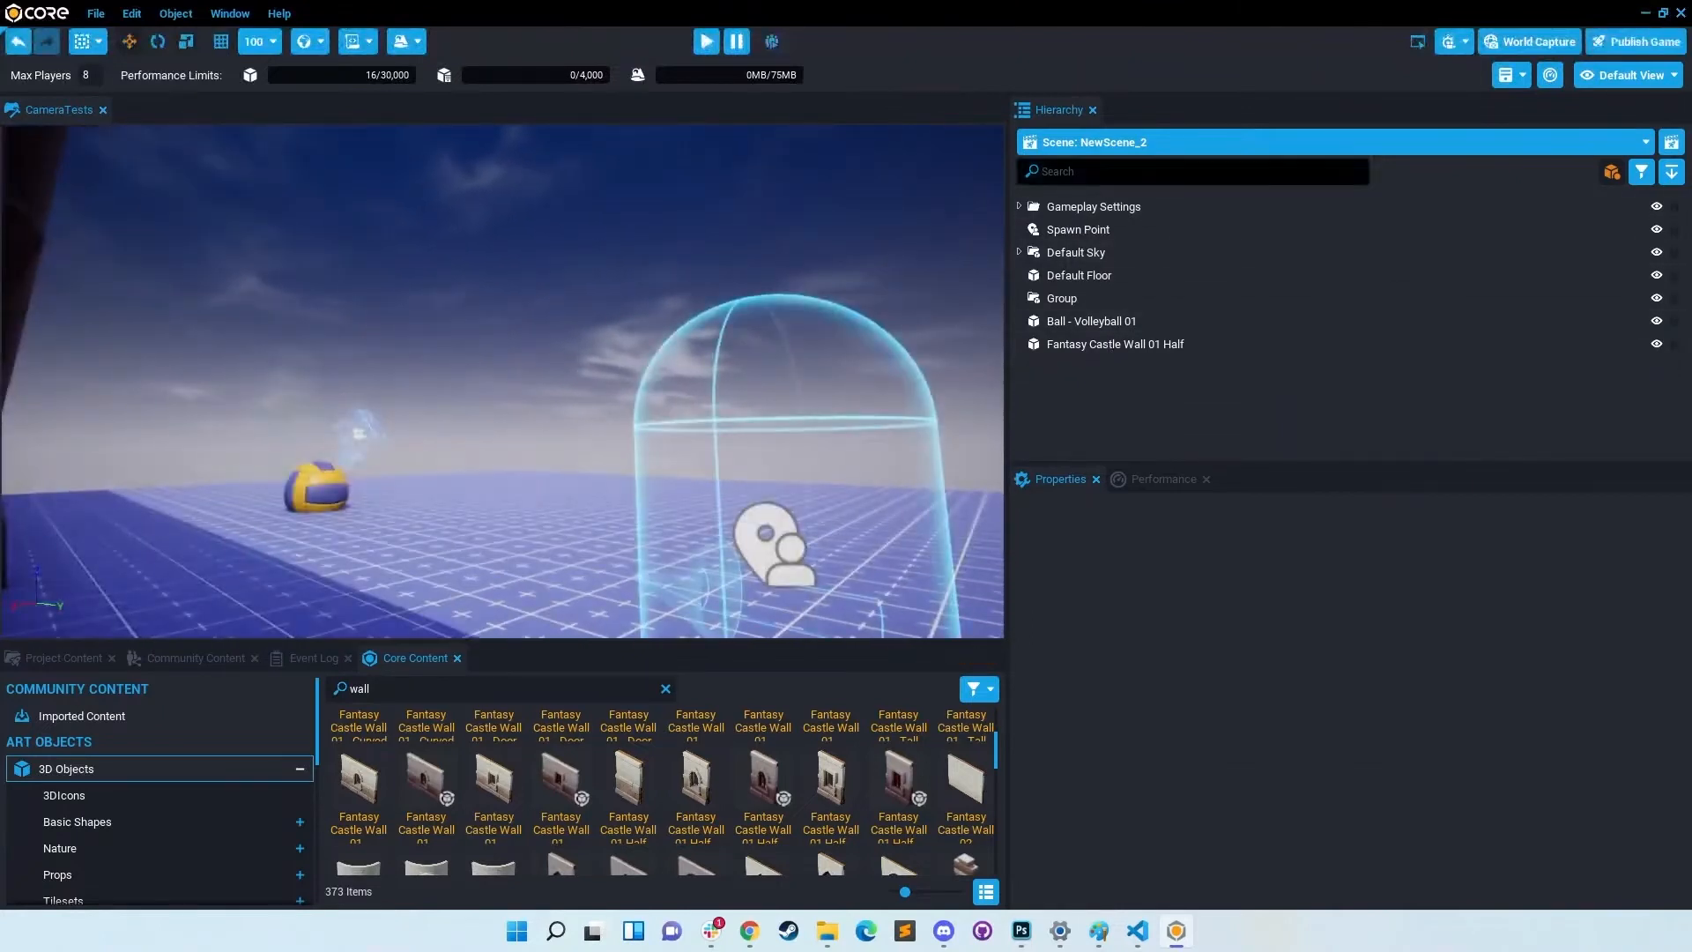
# Step: Reselect the Third Person Camera under Gameplay Settings and turn off Position Offset Springs
pyautogui.click(1058, 207)
pyautogui.click(1020, 206)
pyautogui.click(1029, 275)
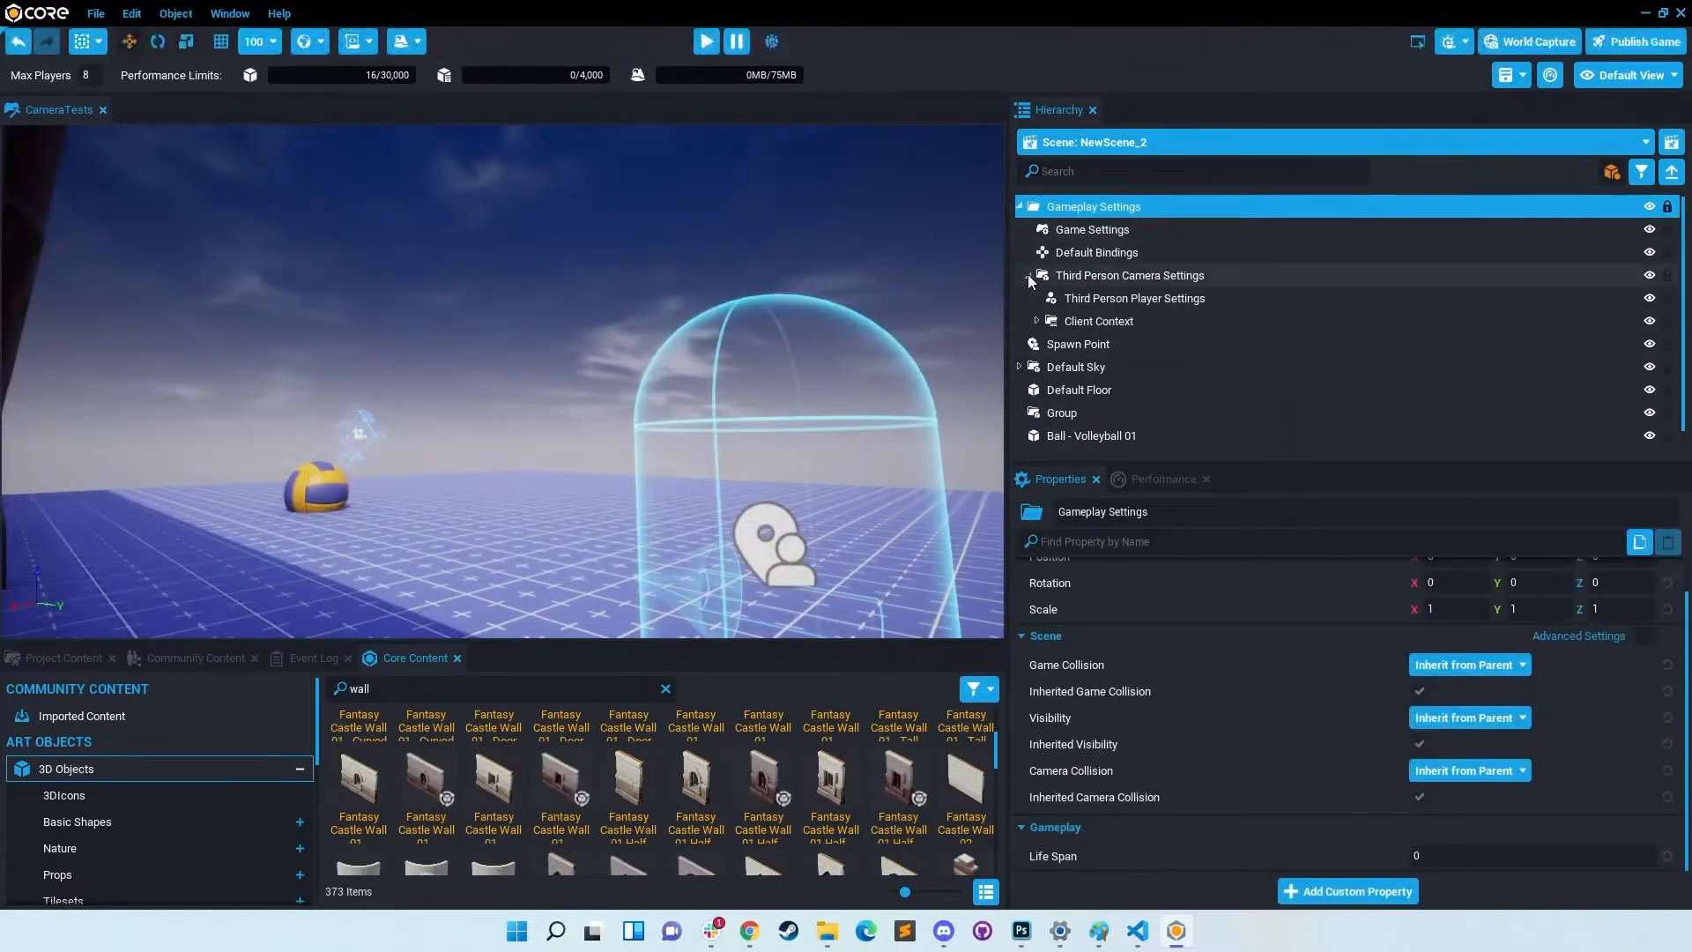
pyautogui.click(1036, 321)
pyautogui.click(1137, 343)
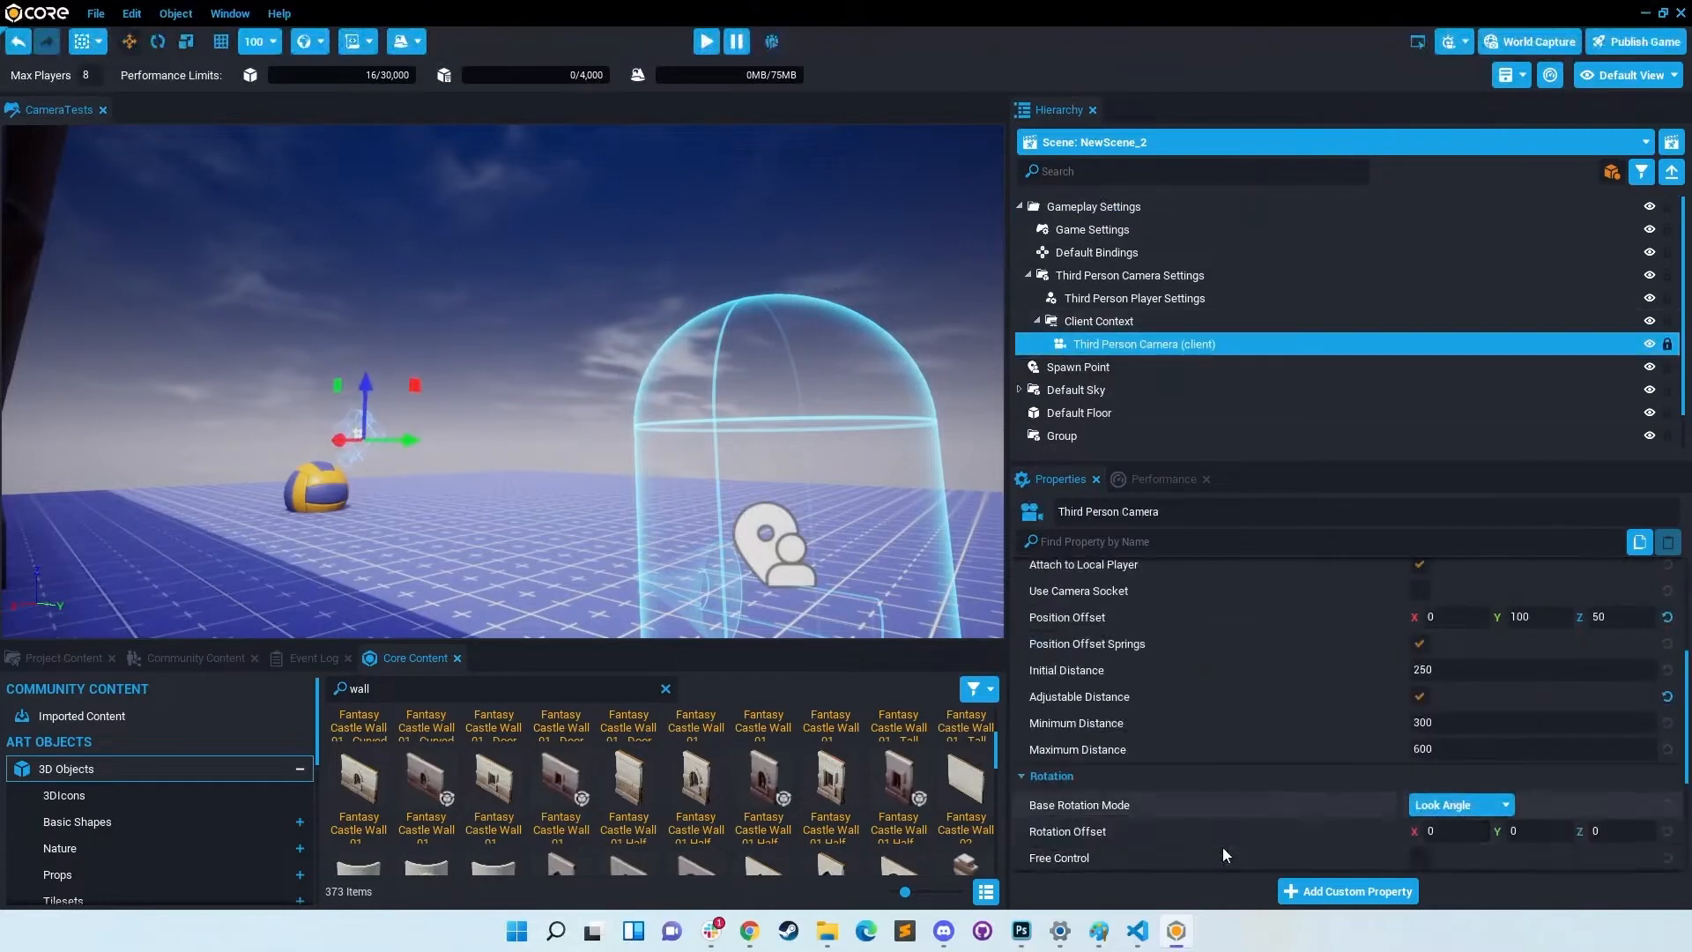
pyautogui.scroll(-3, 1224, 848)
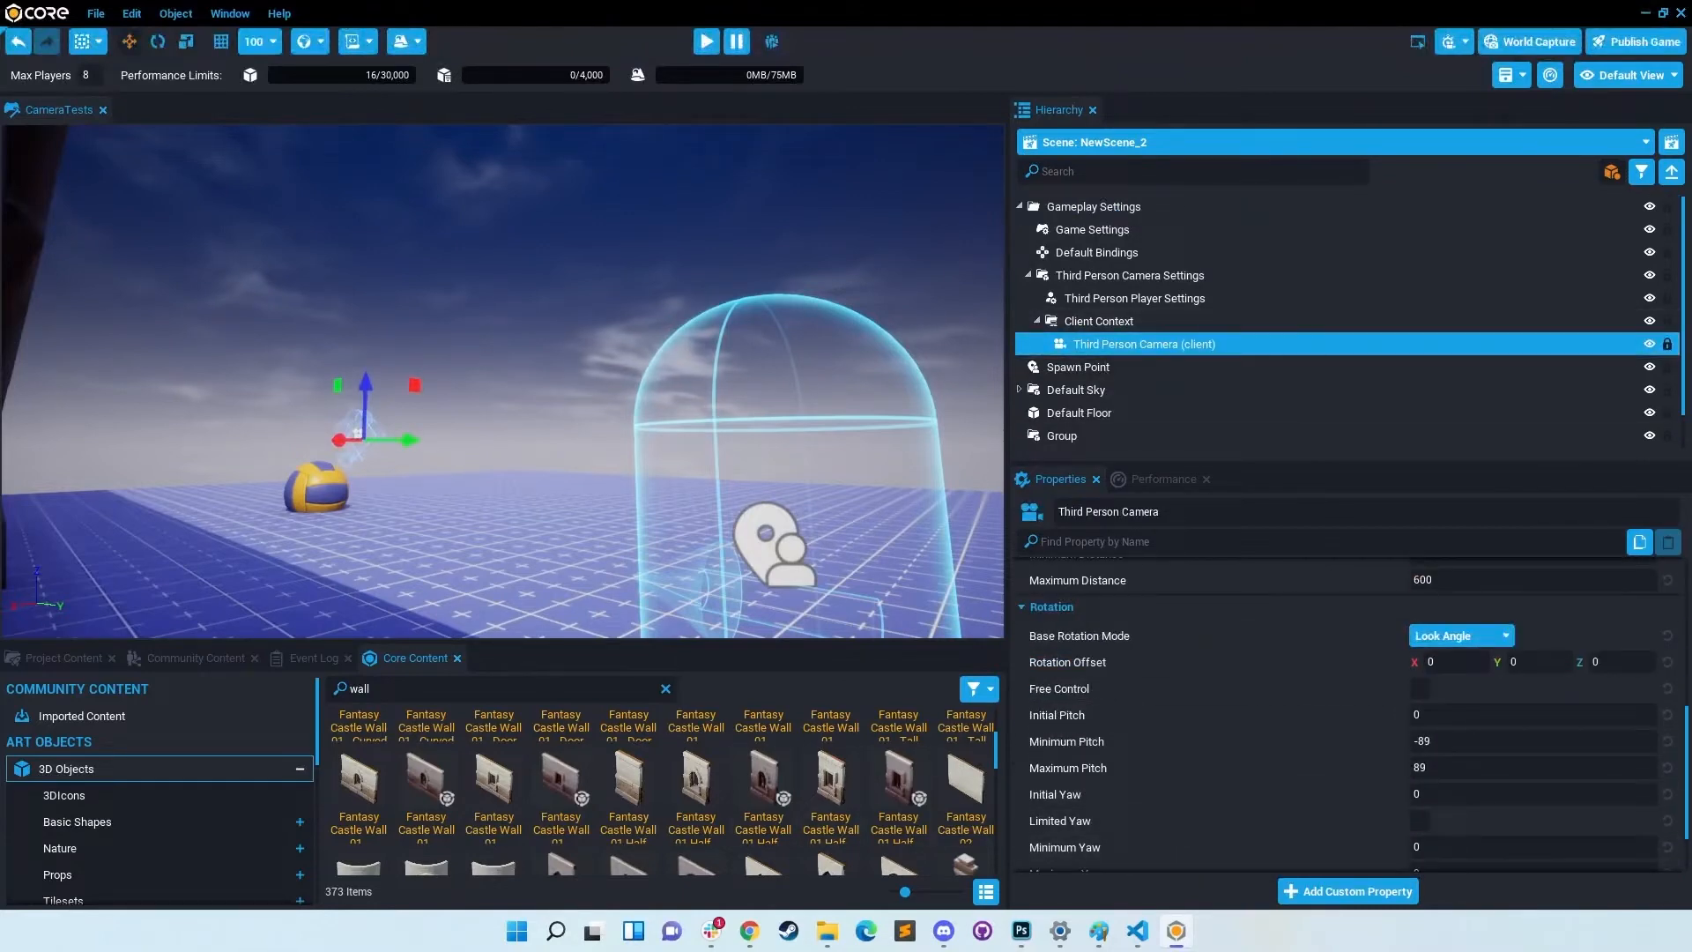
pyautogui.scroll(-2, 1311, 749)
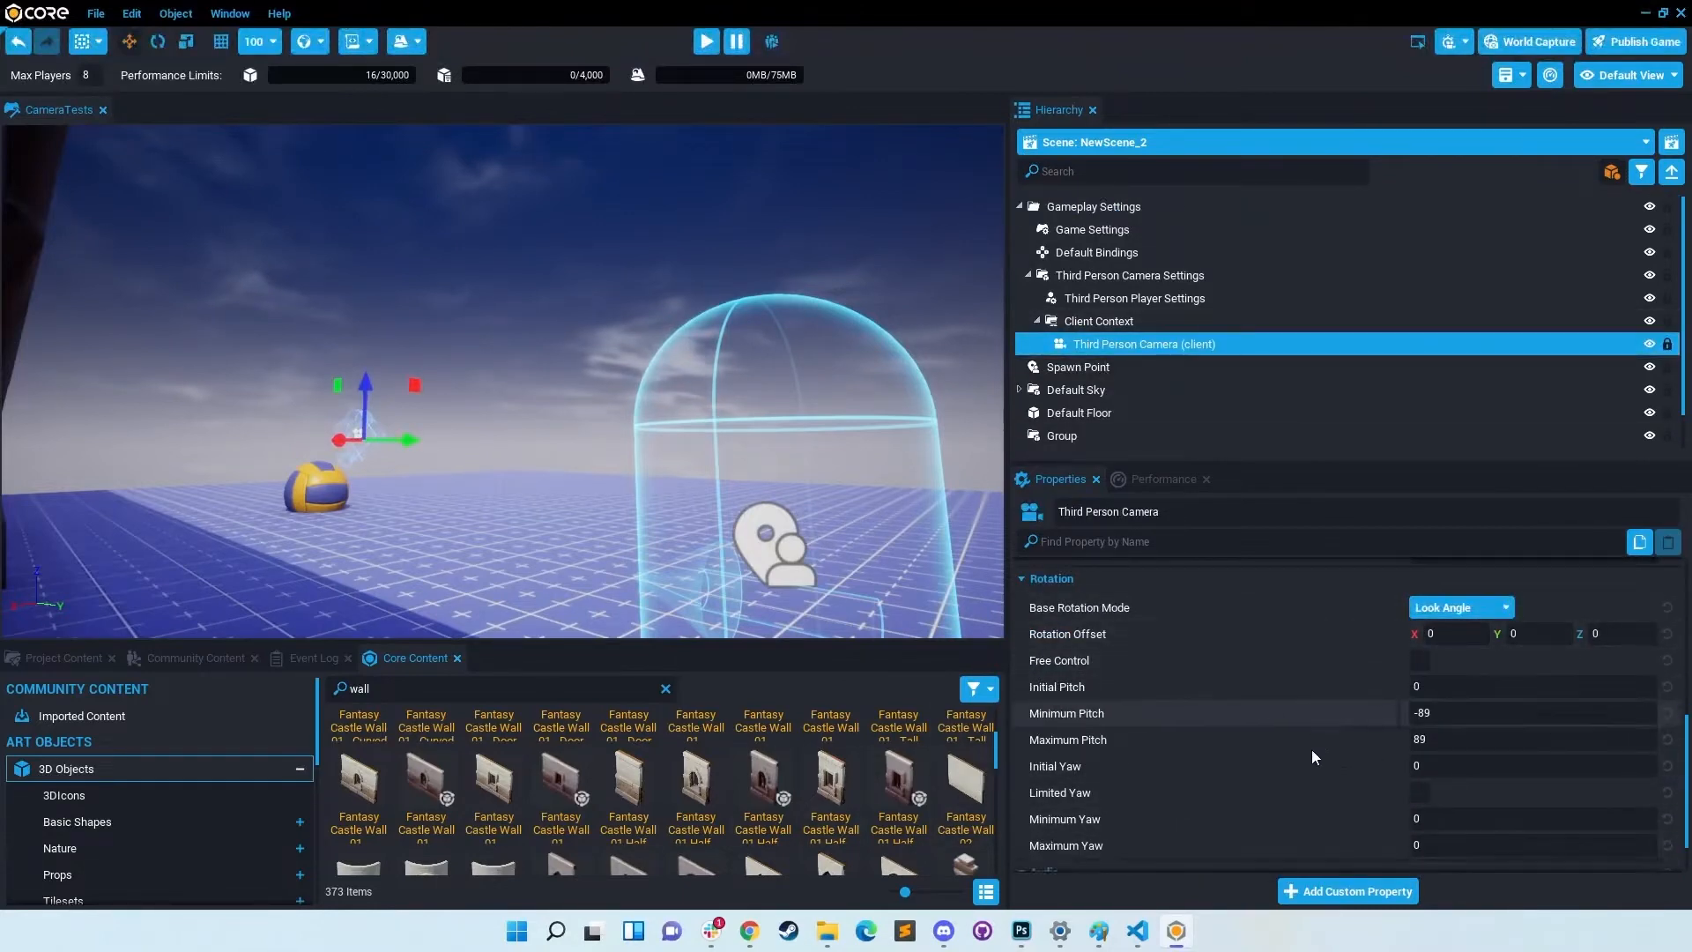
pyautogui.scroll(5, 1167, 776)
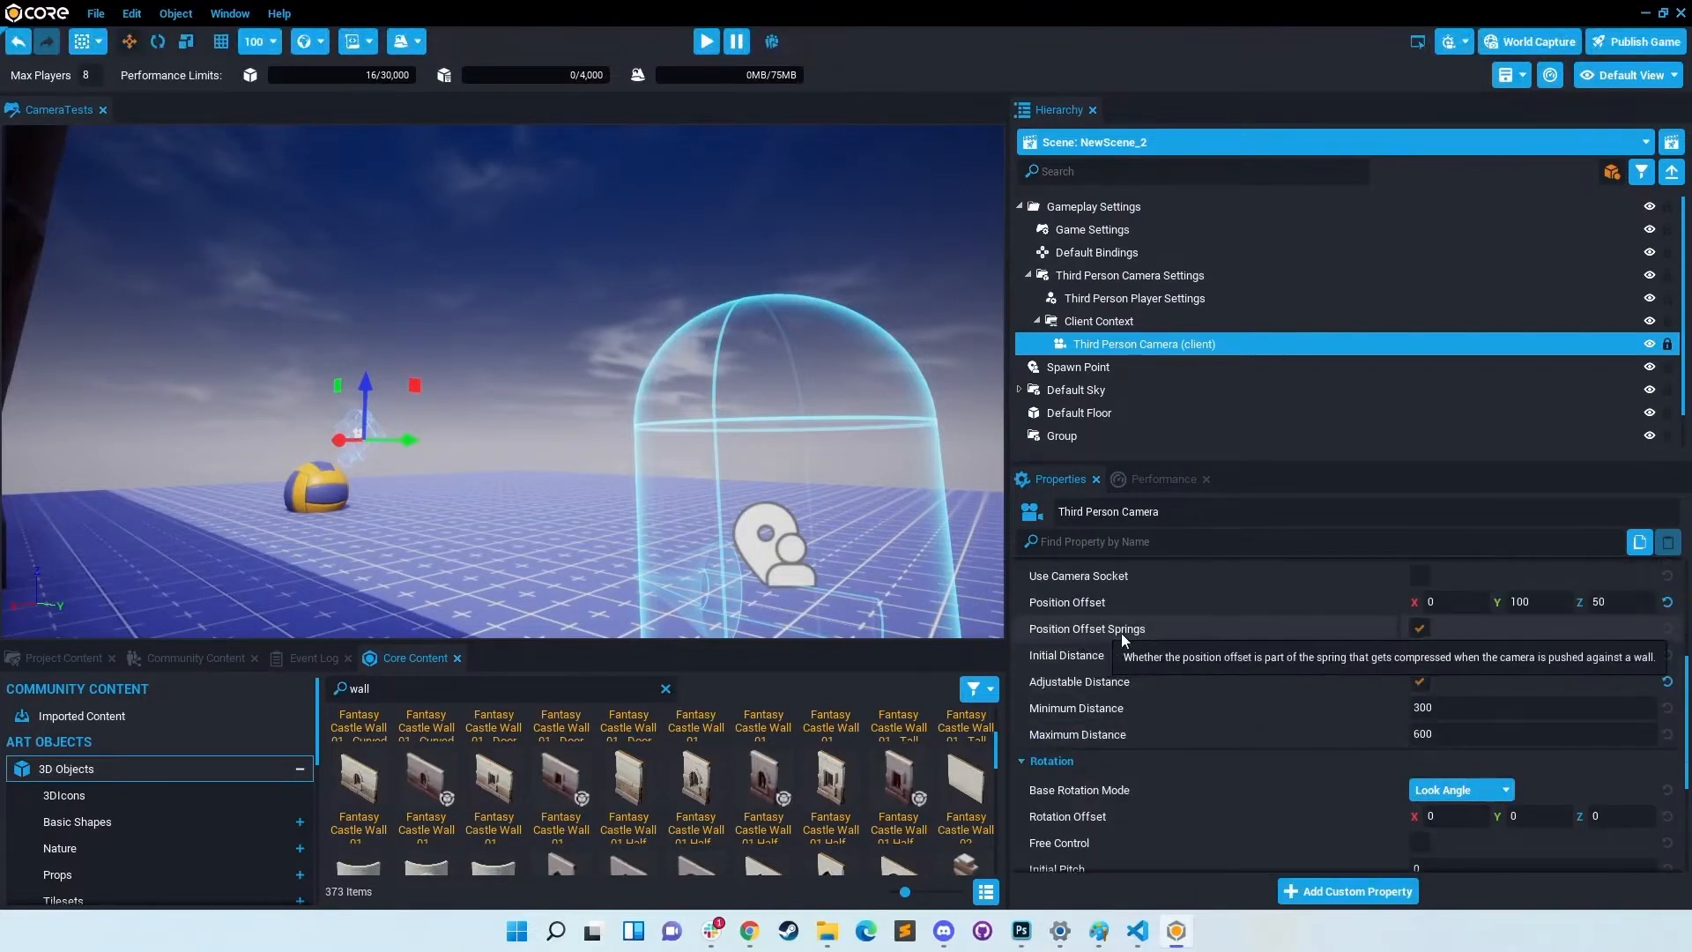
# Step: Preview the camera near the wall with Position Offset Springs disabled
pyautogui.press('=')
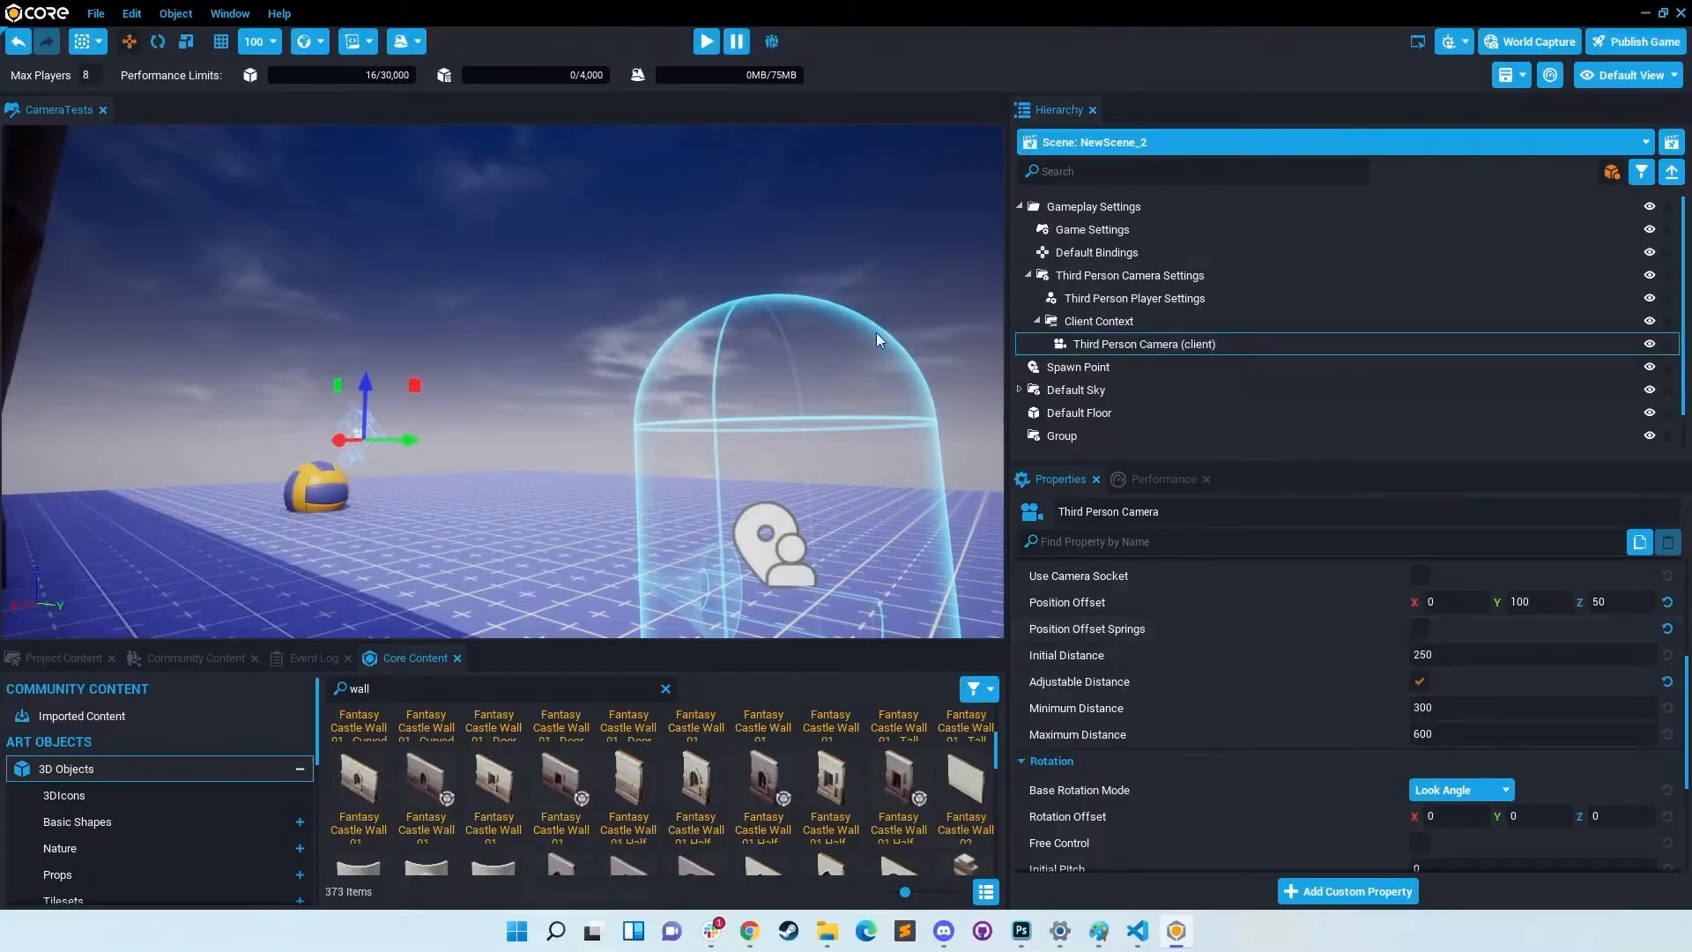
pyautogui.press('w')
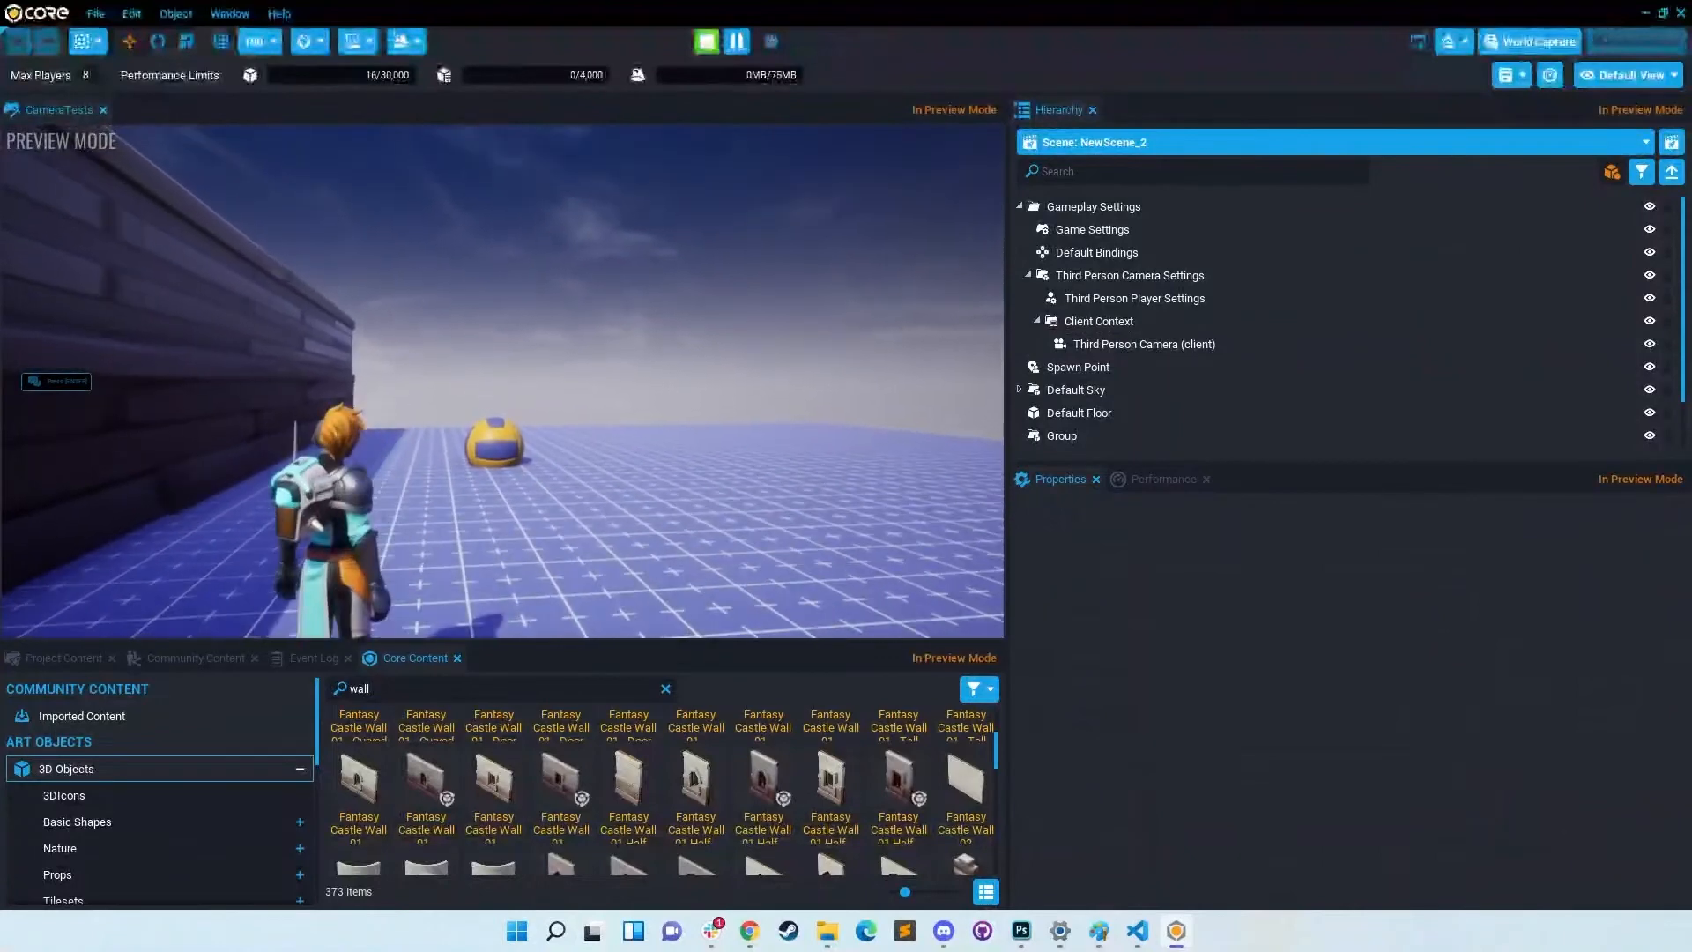
pyautogui.press('=')
# Step: Set the Third Person Camera's Position Offset Y to 50 and Z to 0, and check the zoom in a preview
pyautogui.click(1123, 339)
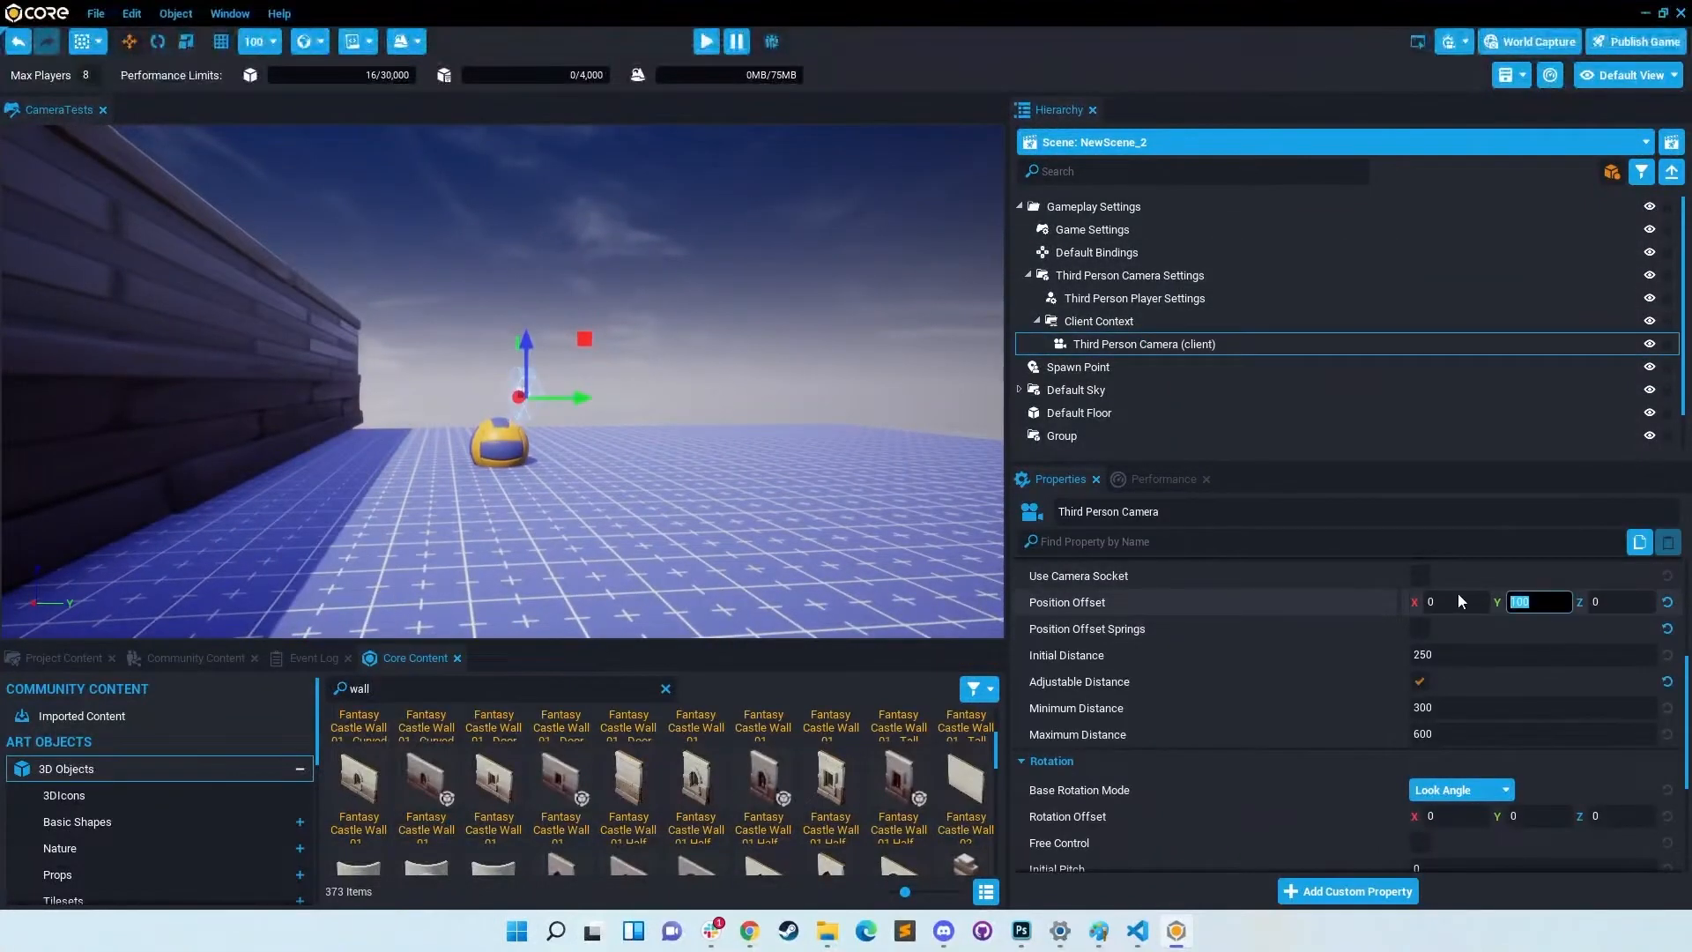
pyautogui.press('Return')
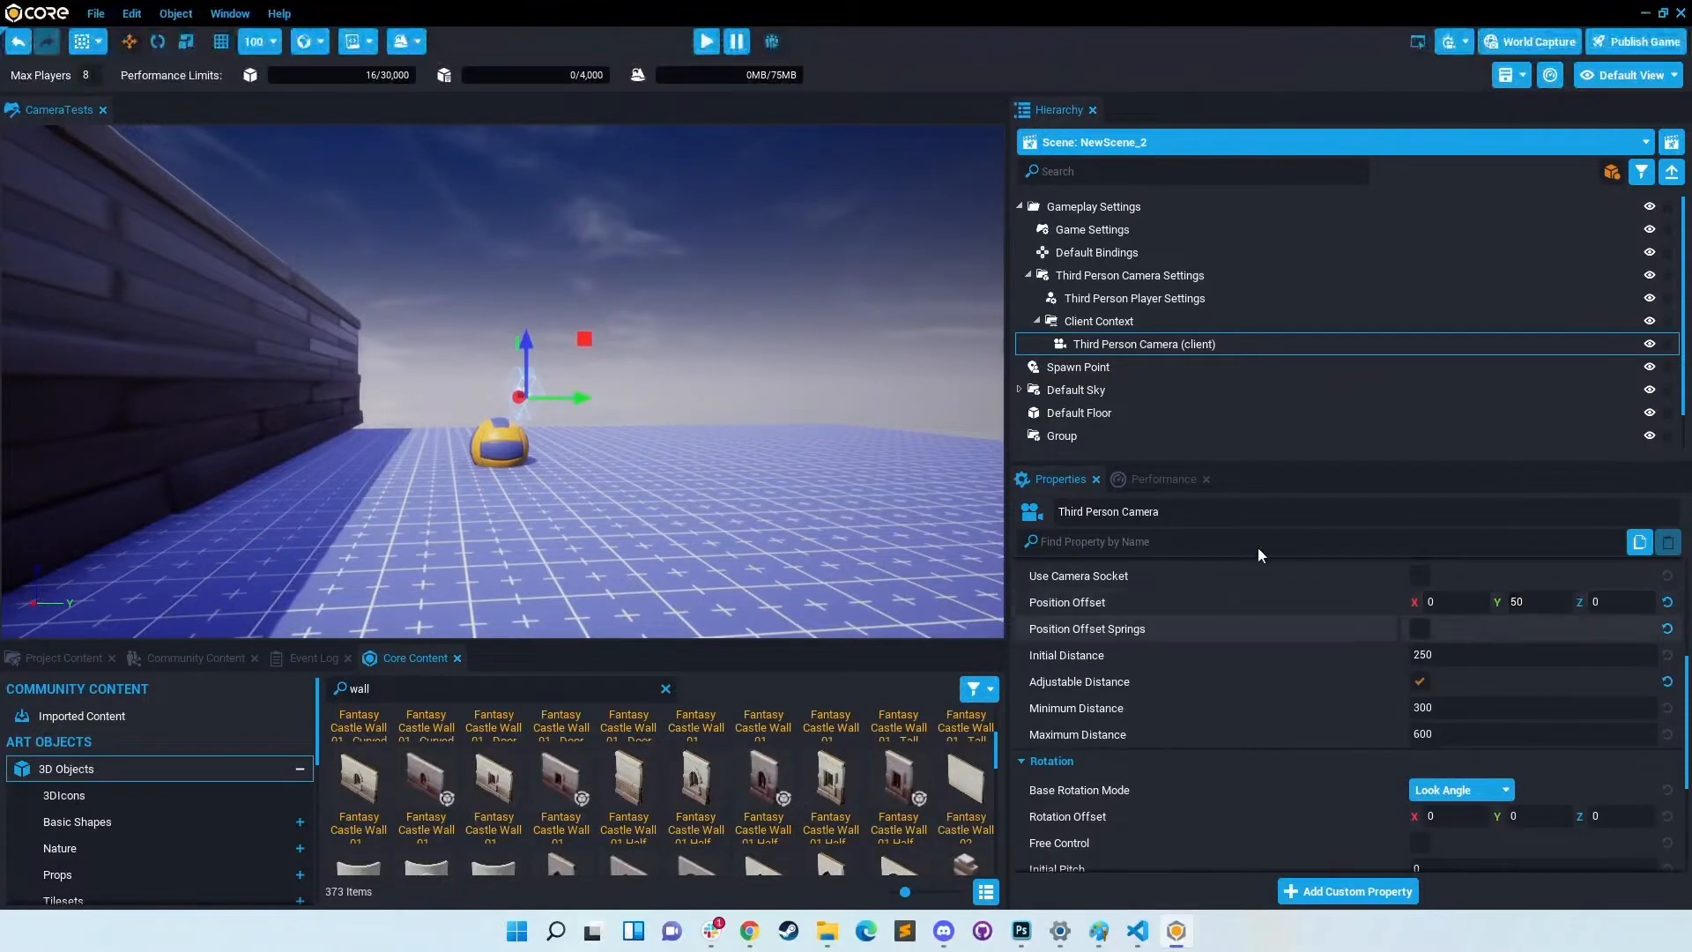
pyautogui.click(706, 42)
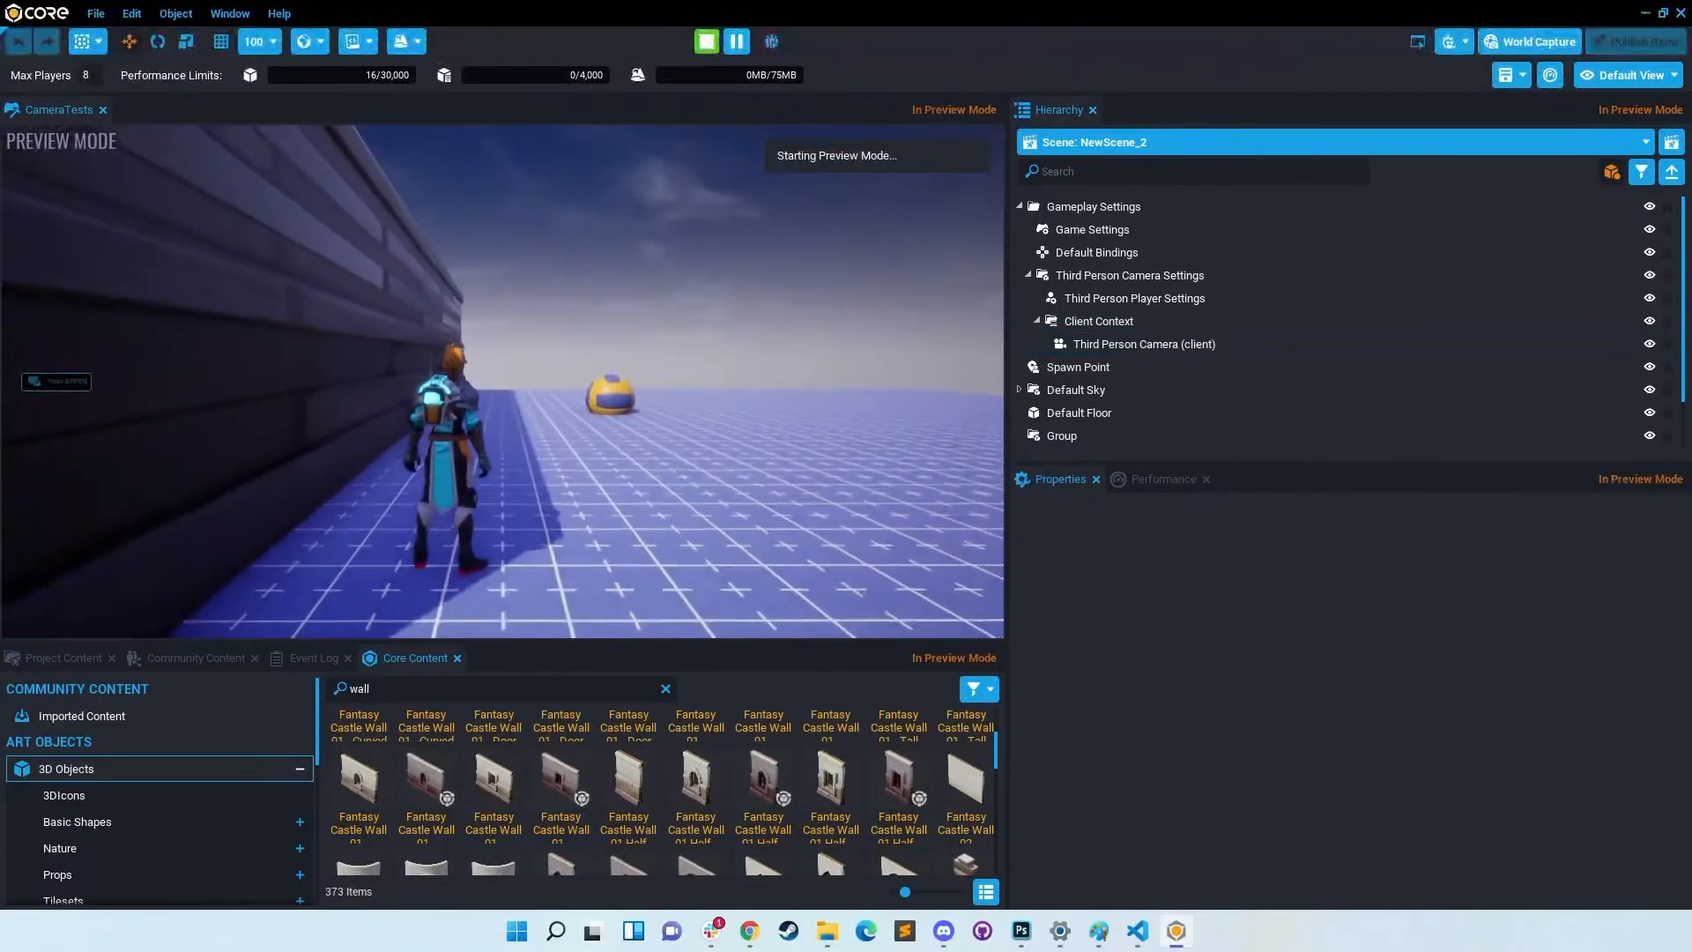
pyautogui.scroll(5, 503, 381)
pyautogui.press('Escape')
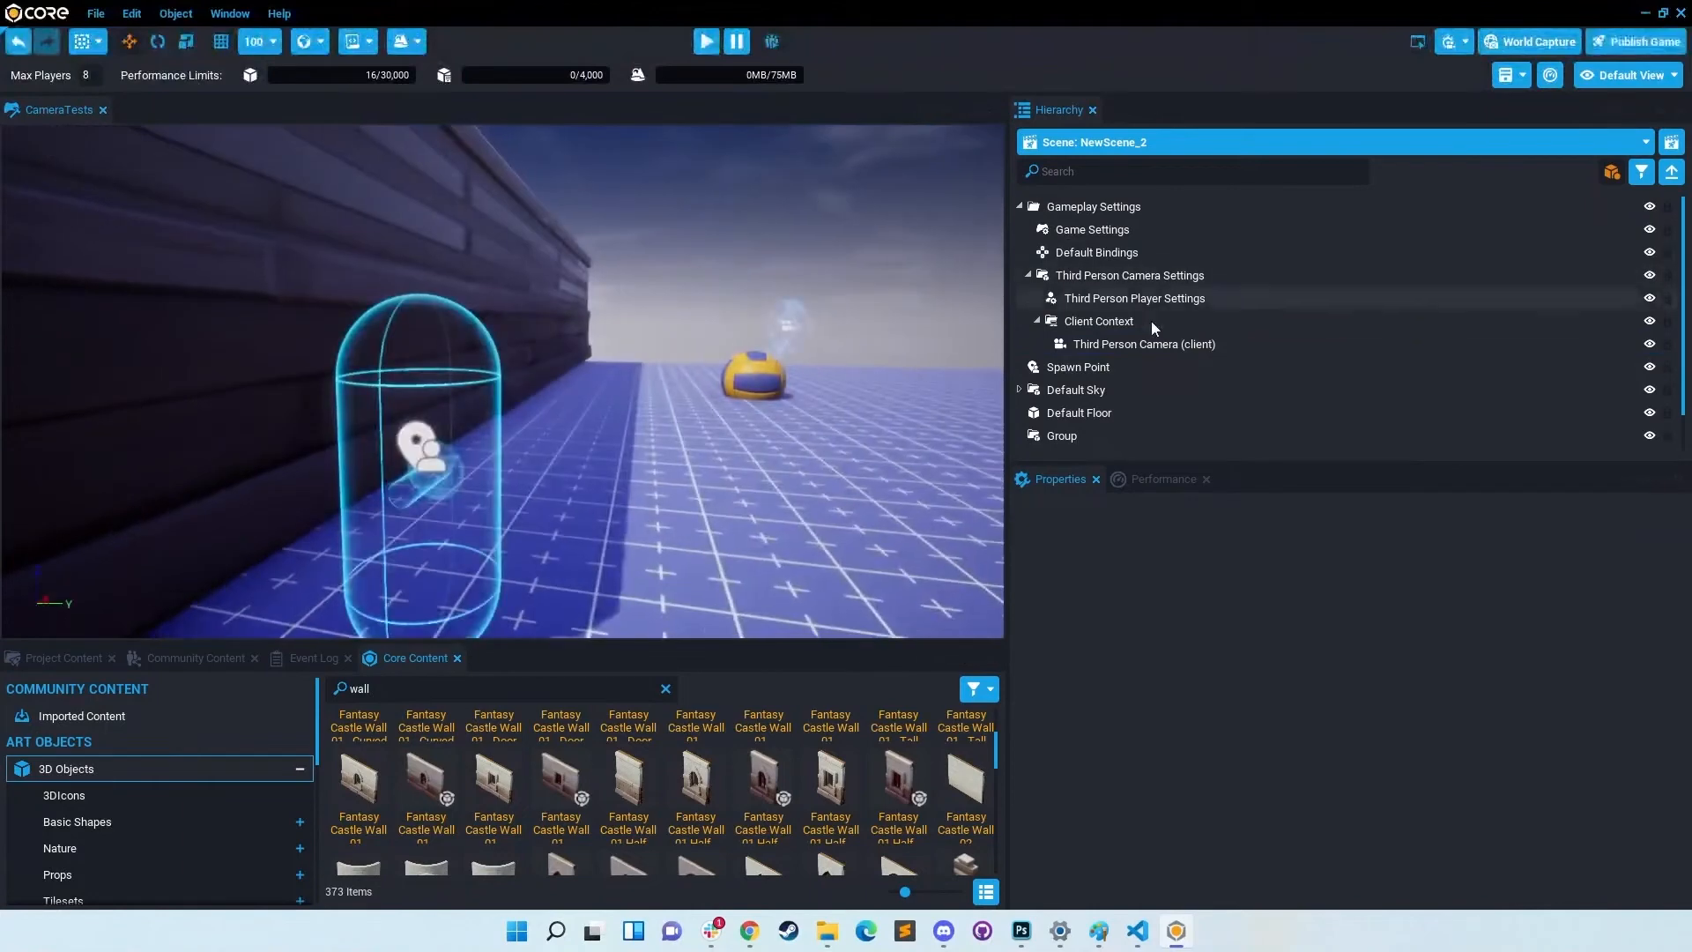
# Step: Set the Third Person Camera's Minimum Distance to 0 and Maximum Distance to 800
pyautogui.click(1177, 345)
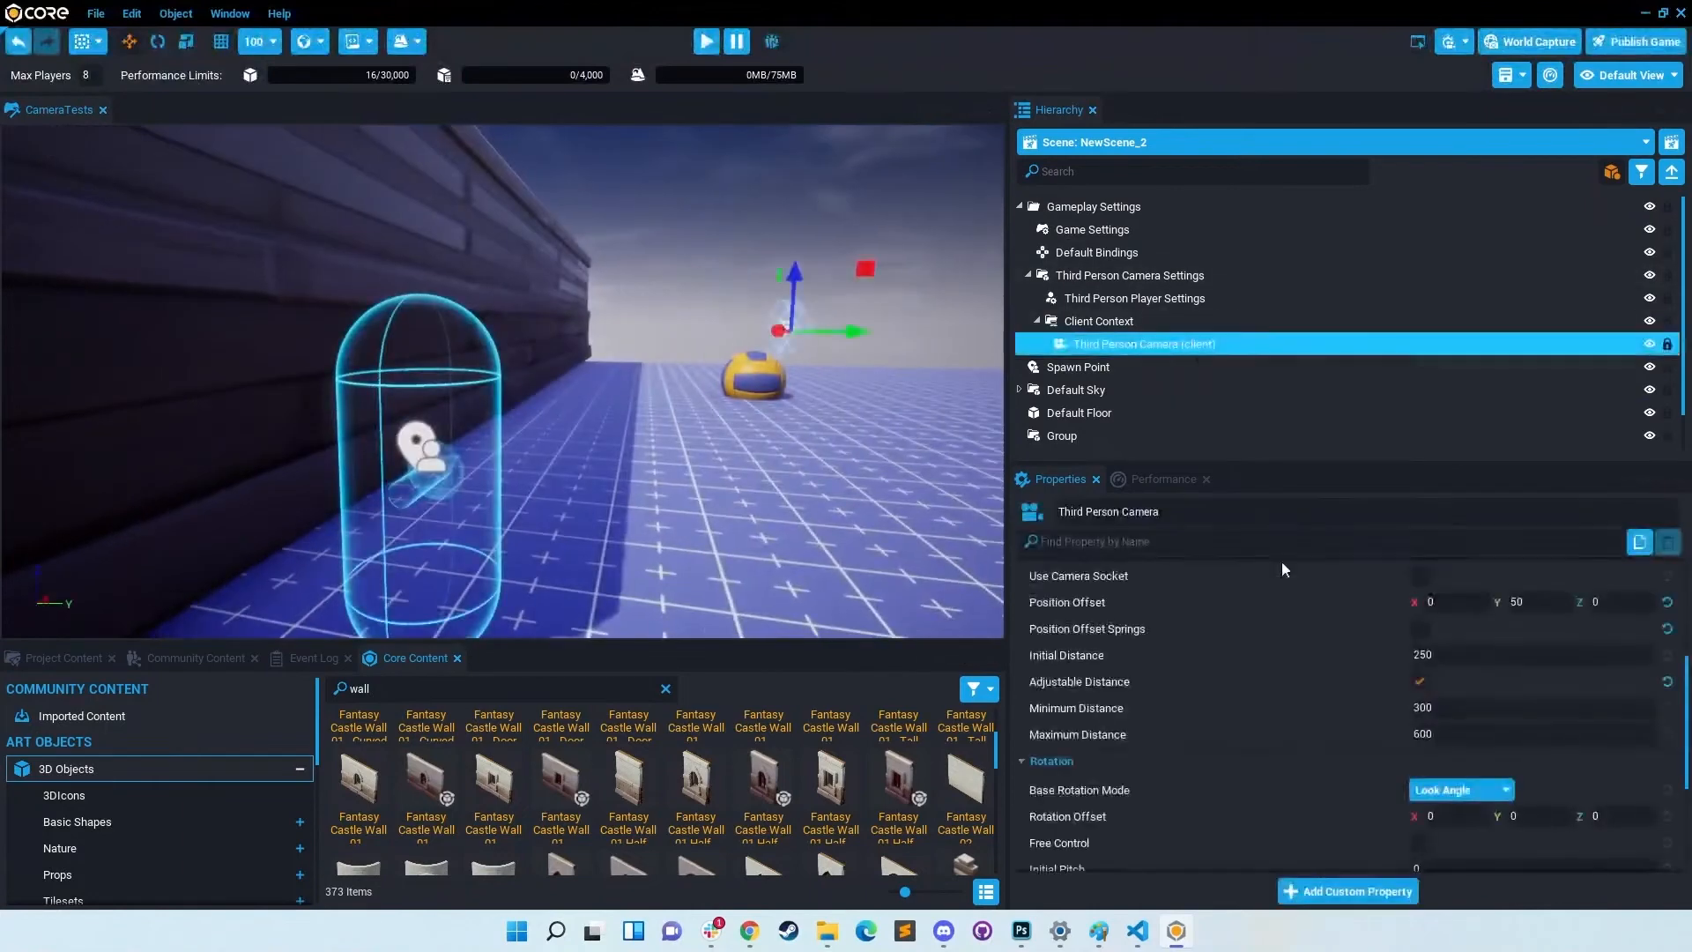
pyautogui.moveTo(1442, 708); pyautogui.dragTo(1333, 710)
pyautogui.write('0')
pyautogui.click(1444, 736)
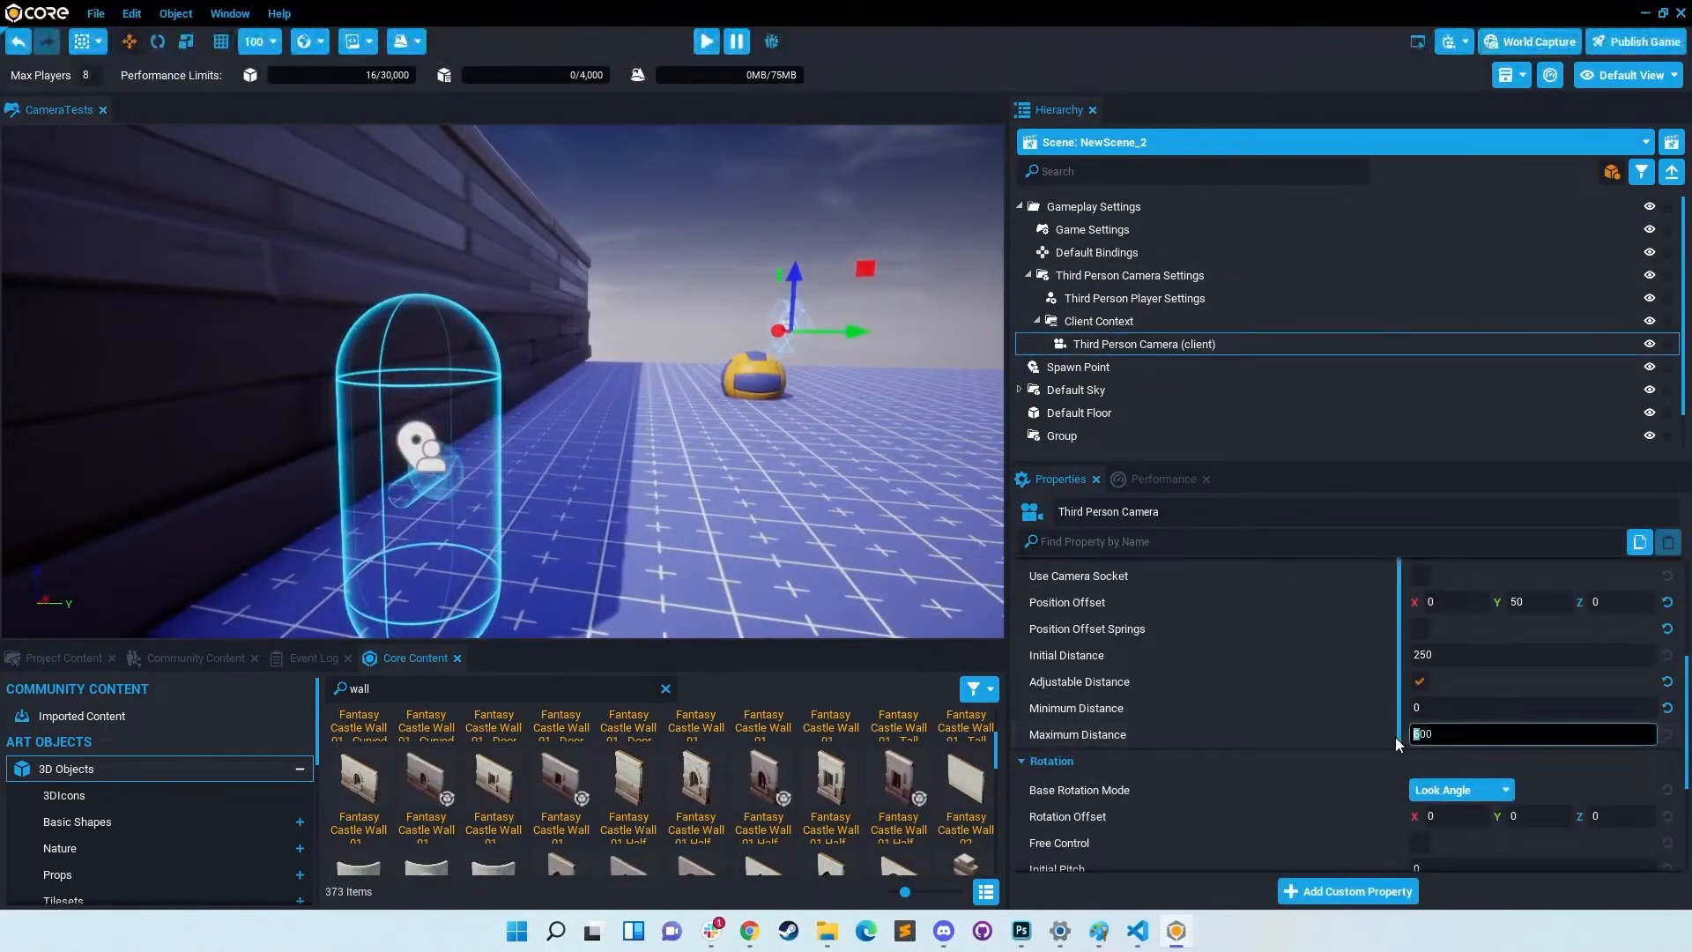
pyautogui.click(1366, 735)
# Step: Preview the game and zoom the camera in and out through the new distance range
pyautogui.click(710, 44)
pyautogui.scroll(3, 502, 381)
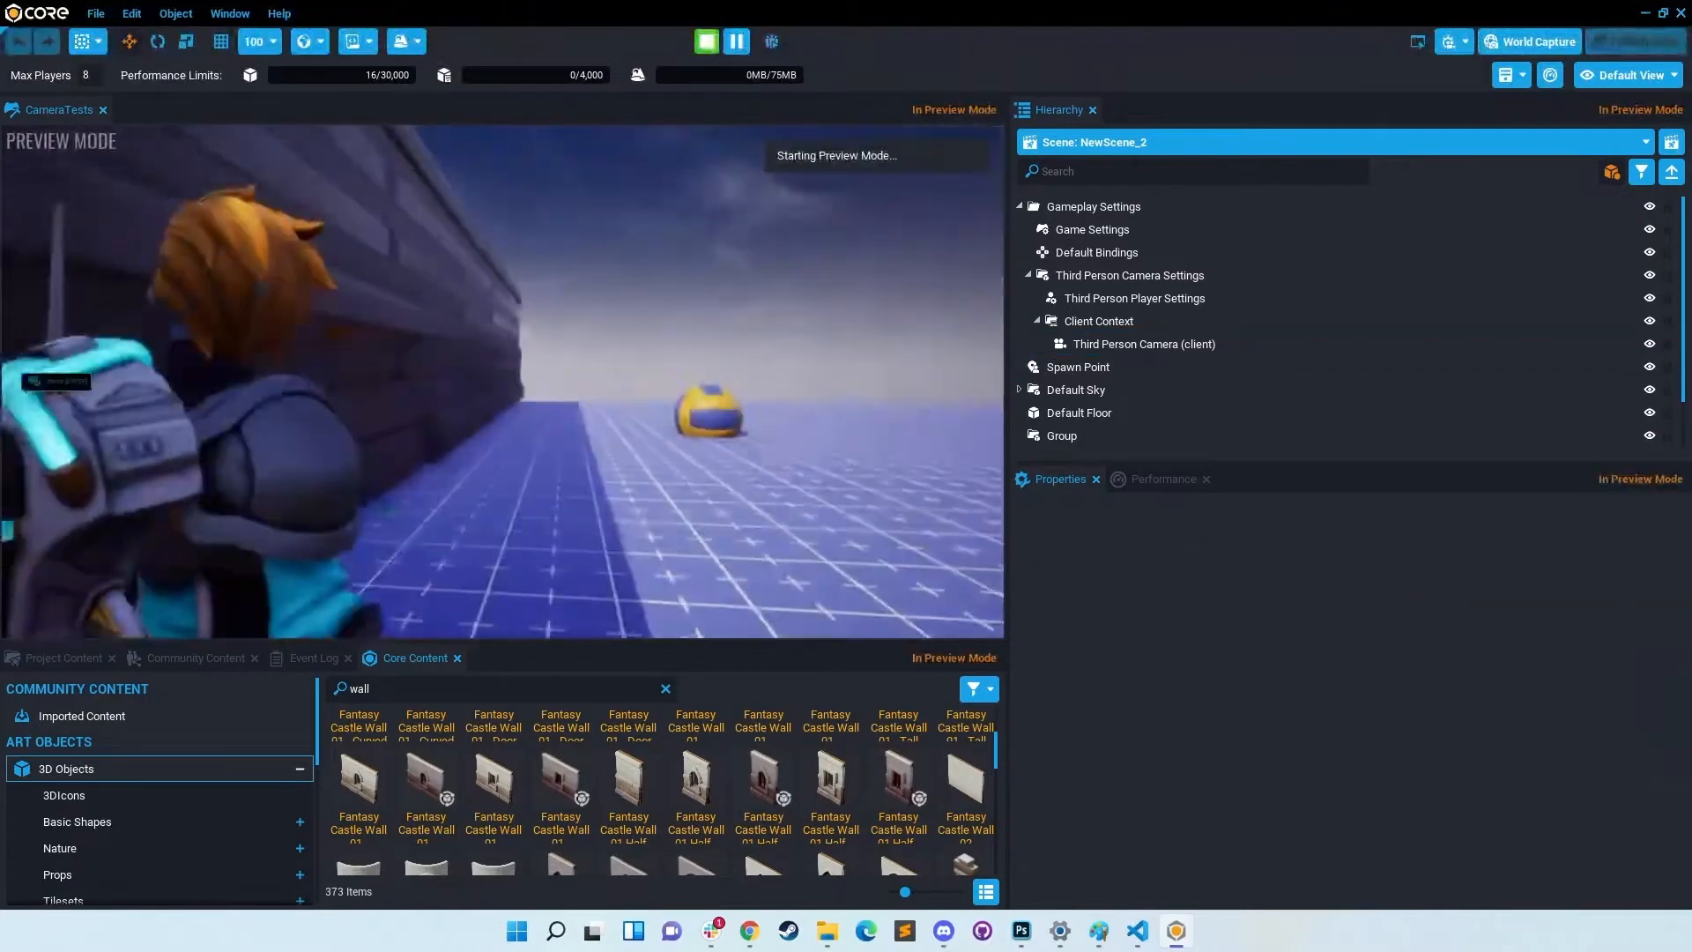
pyautogui.scroll(2, 503, 381)
pyautogui.scroll(-2, 502, 381)
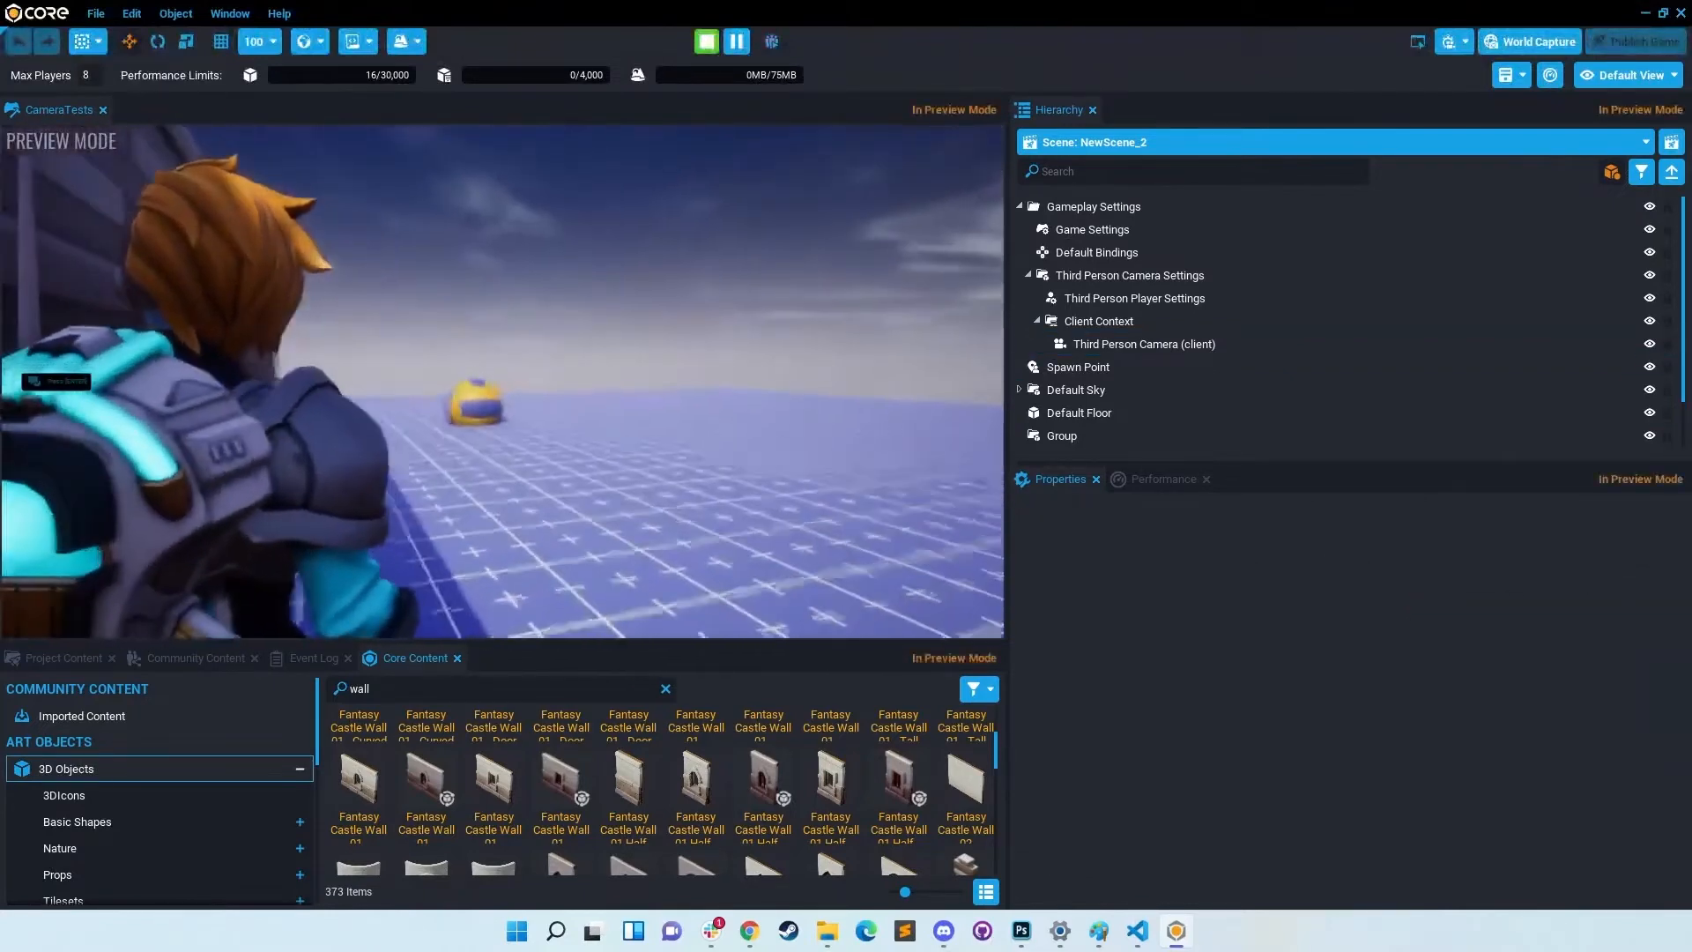
pyautogui.scroll(2, 502, 381)
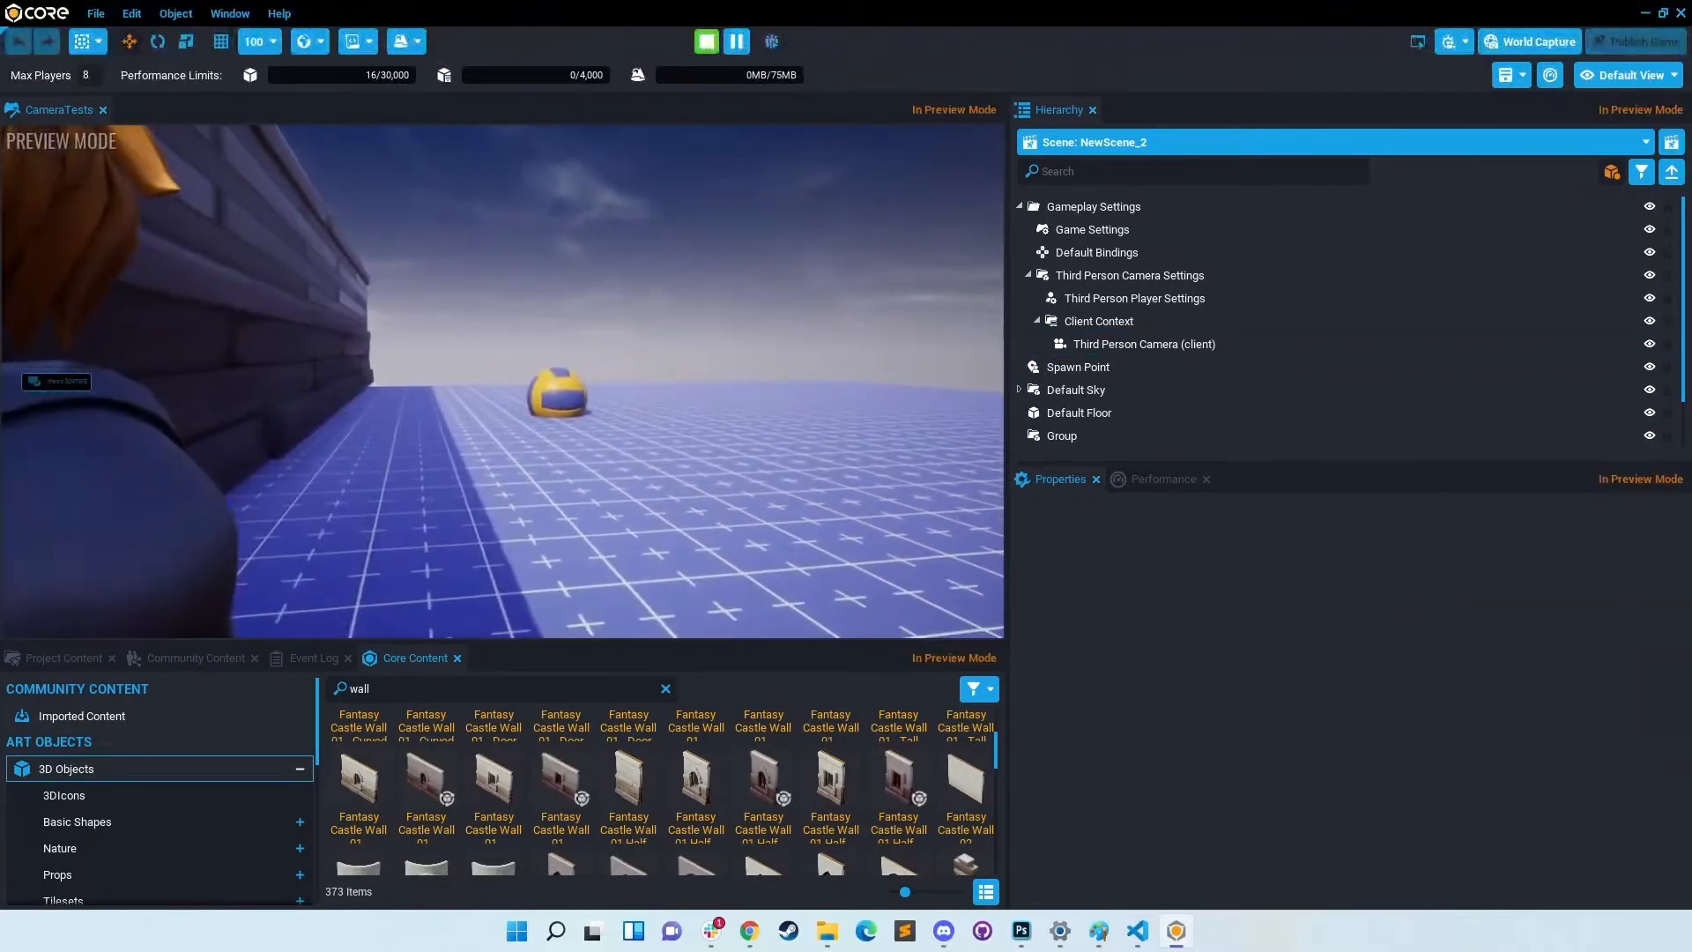
pyautogui.scroll(-2, 503, 381)
pyautogui.scroll(-2, 503, 381)
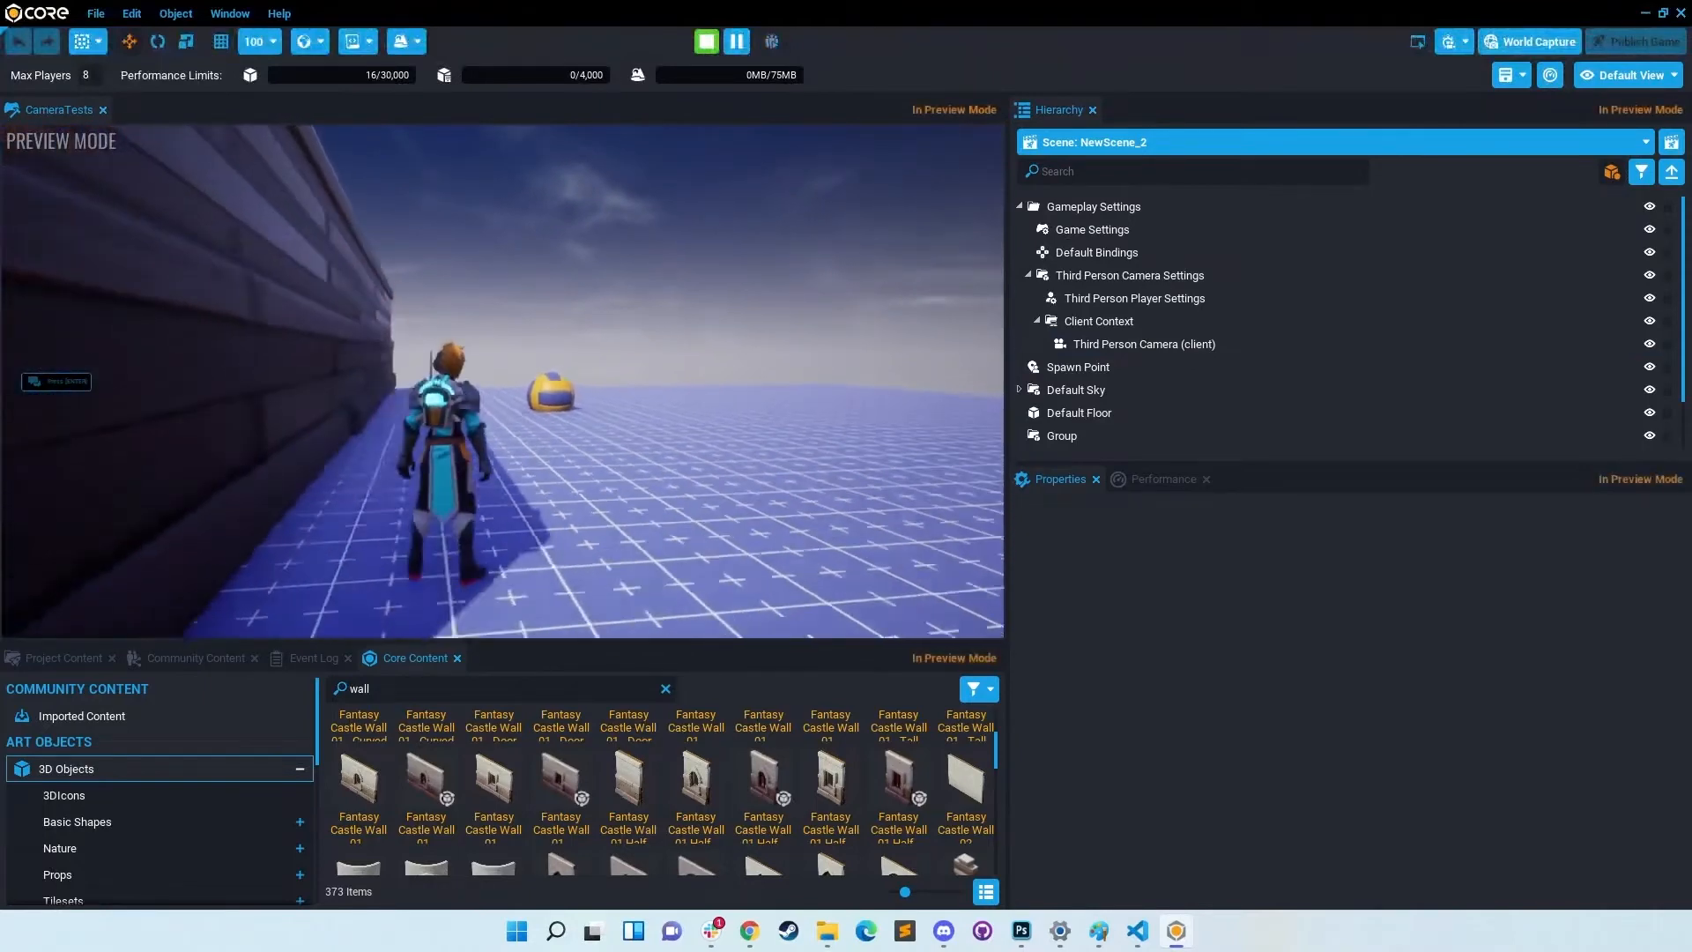
pyautogui.press('Escape')
# Step: Turn Position Offset Springs back on for the Third Person Camera and test the camera in a preview
pyautogui.click(1144, 344)
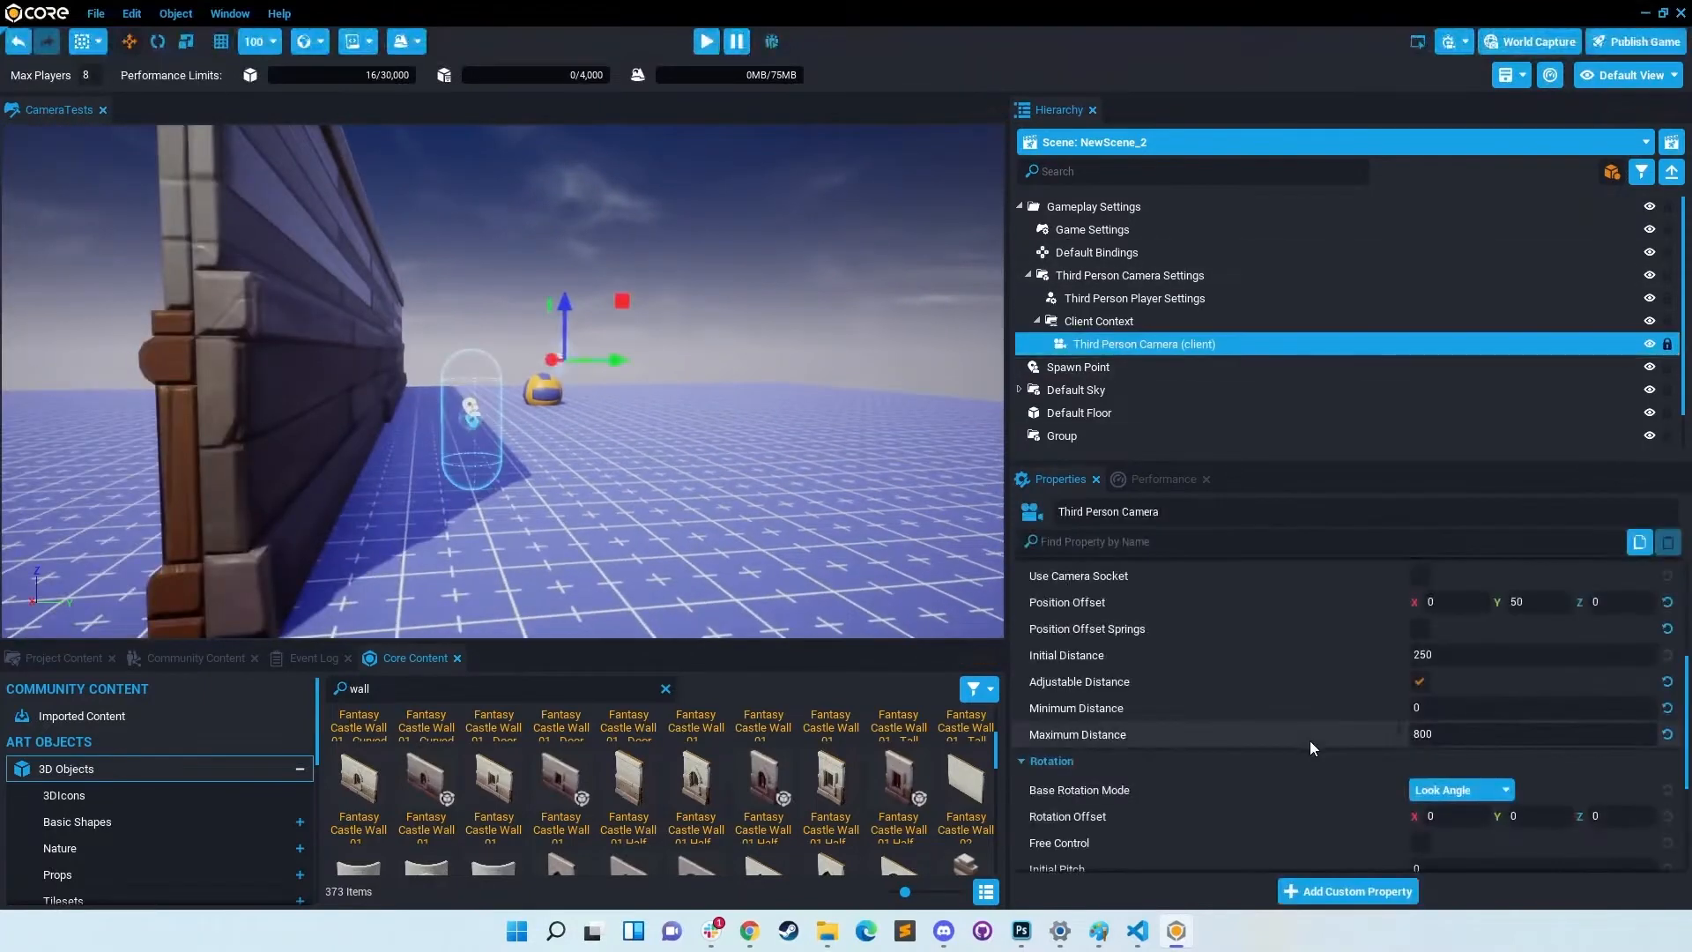
pyautogui.click(1419, 629)
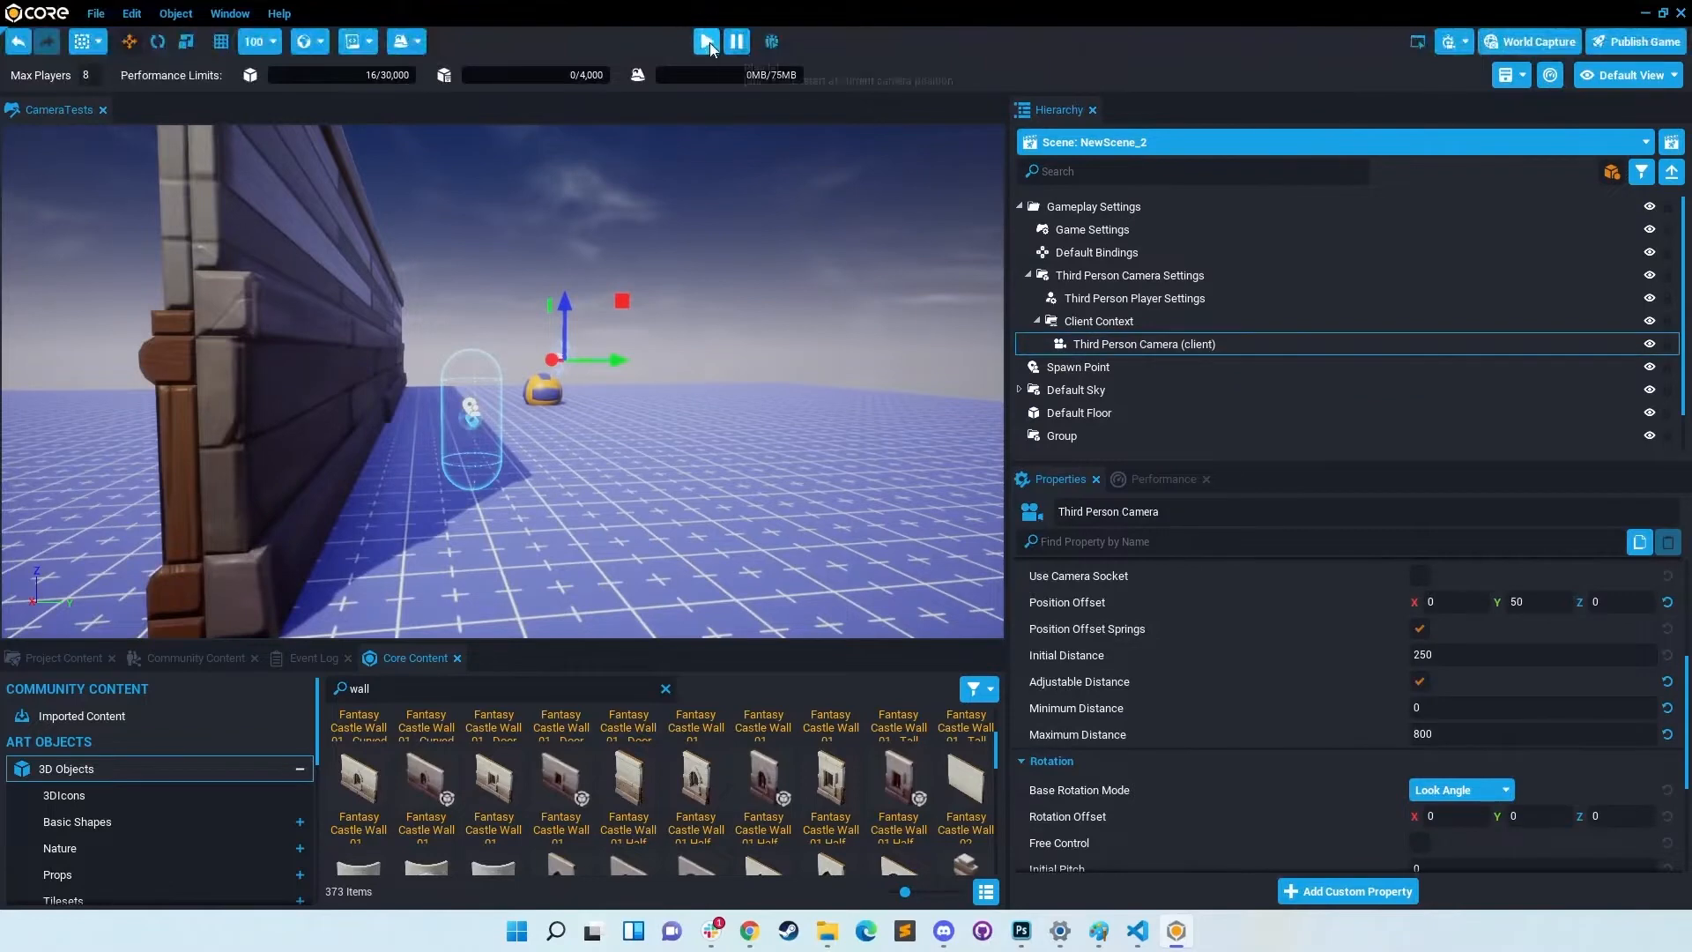
pyautogui.click(707, 42)
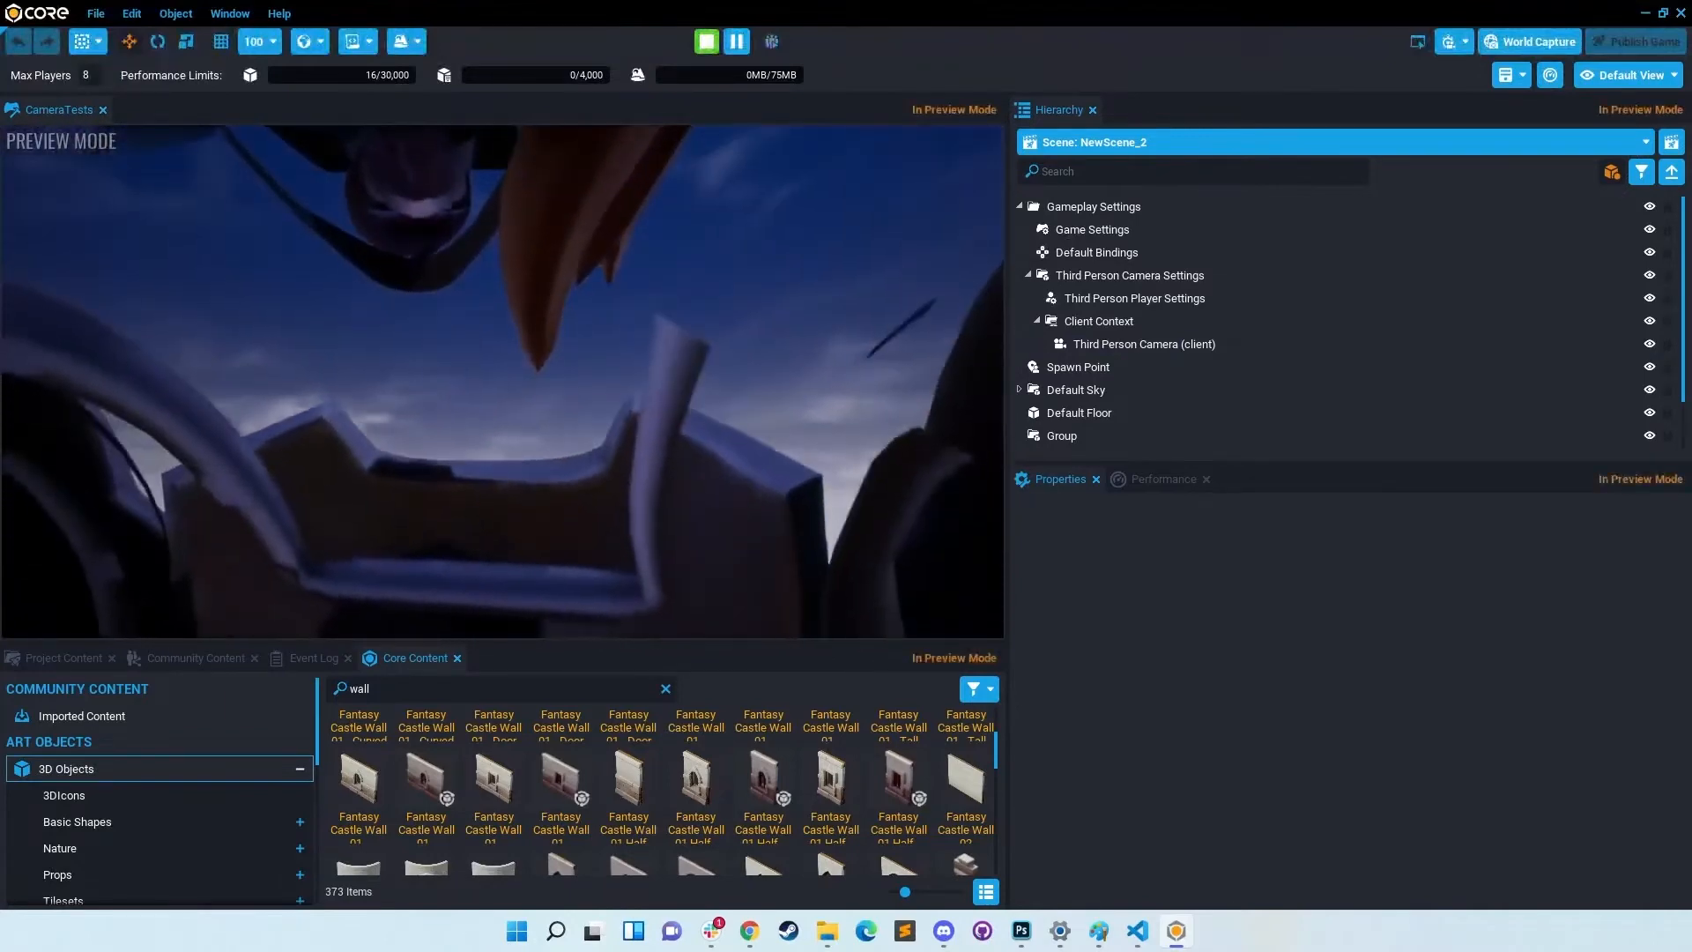
pyautogui.press('=')
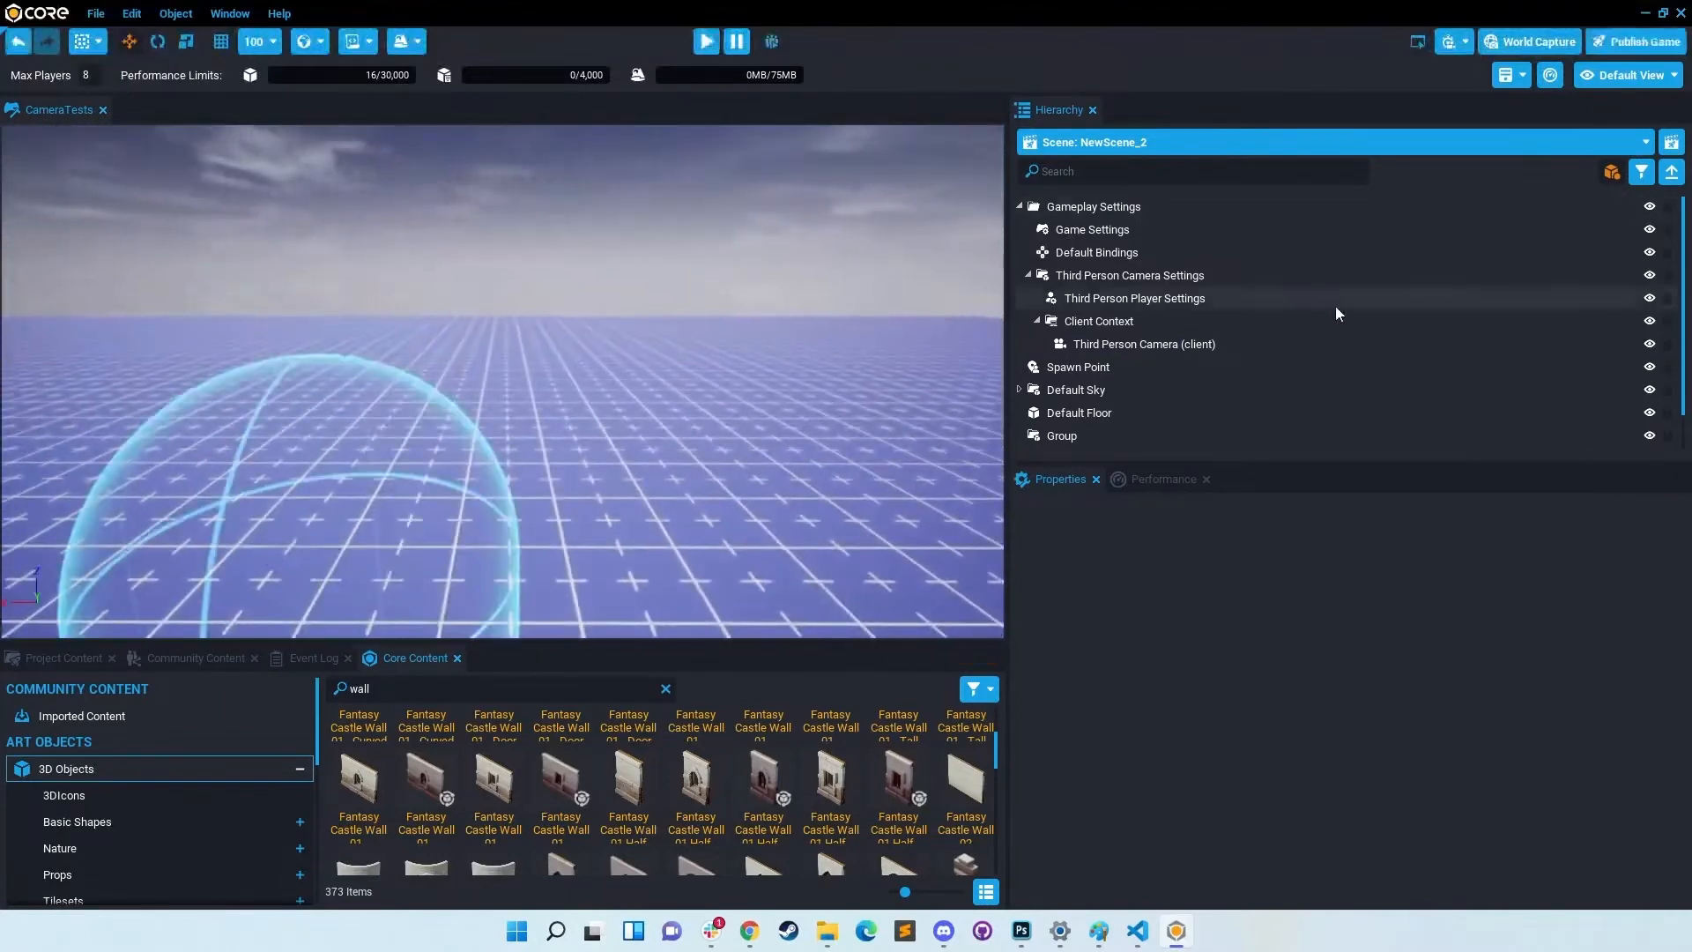
# Step: Disable Position Offset Springs on the Third Person Camera again and start a preview to compare the behaviour
pyautogui.click(1193, 344)
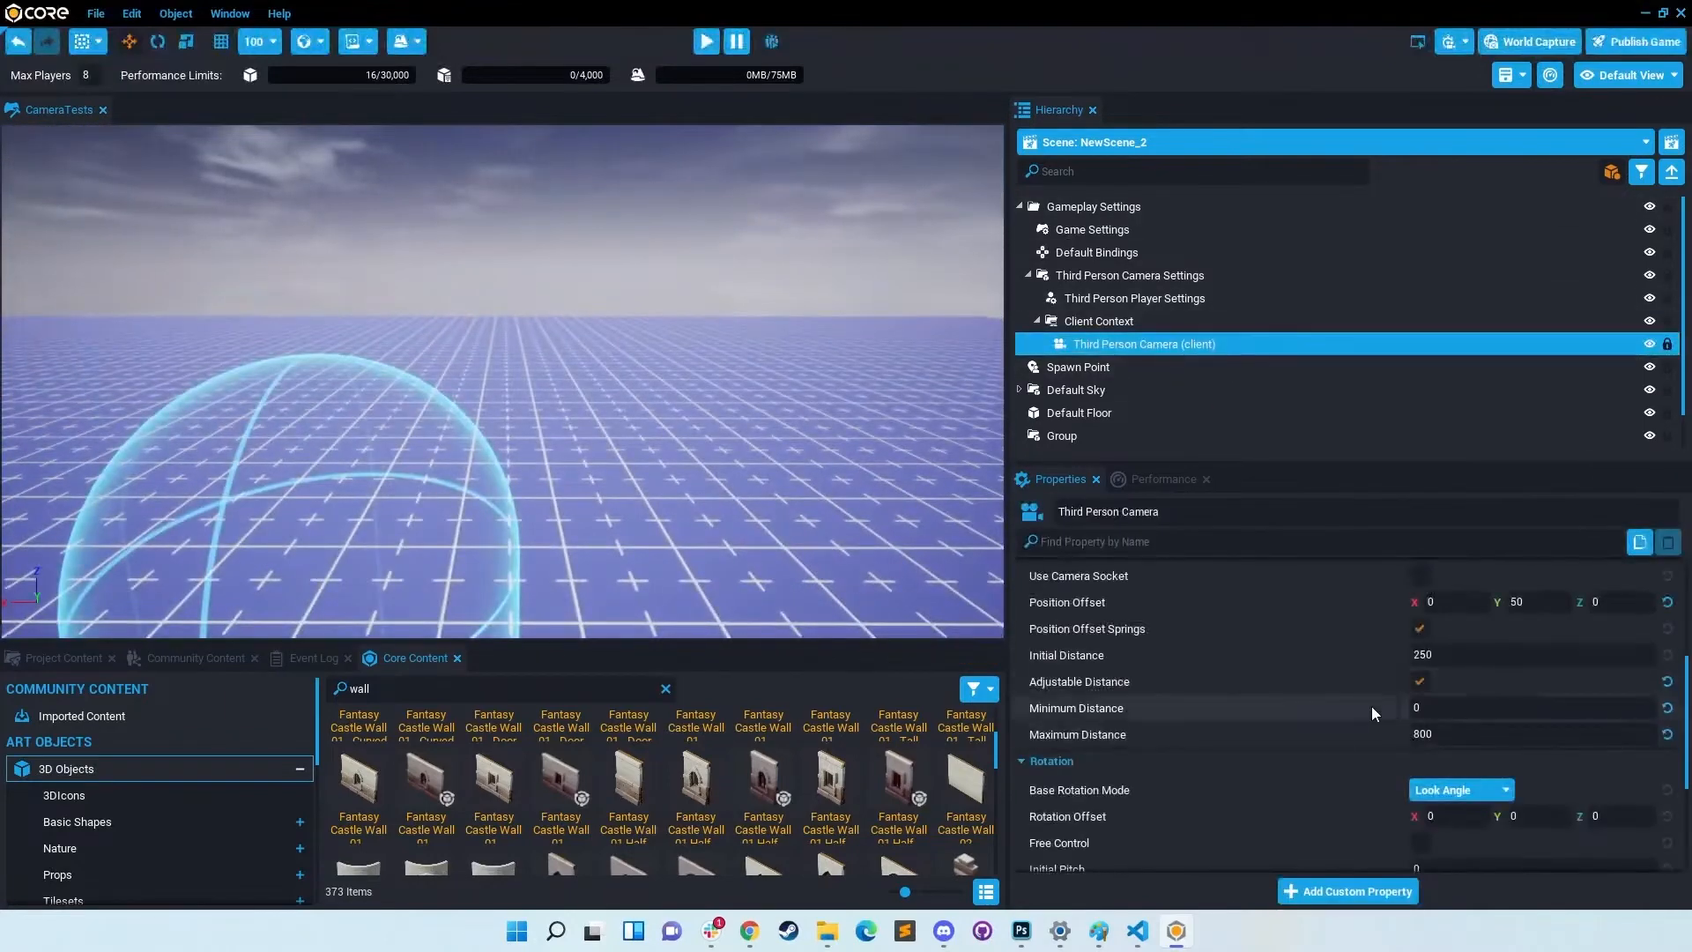
pyautogui.click(1419, 628)
pyautogui.click(706, 42)
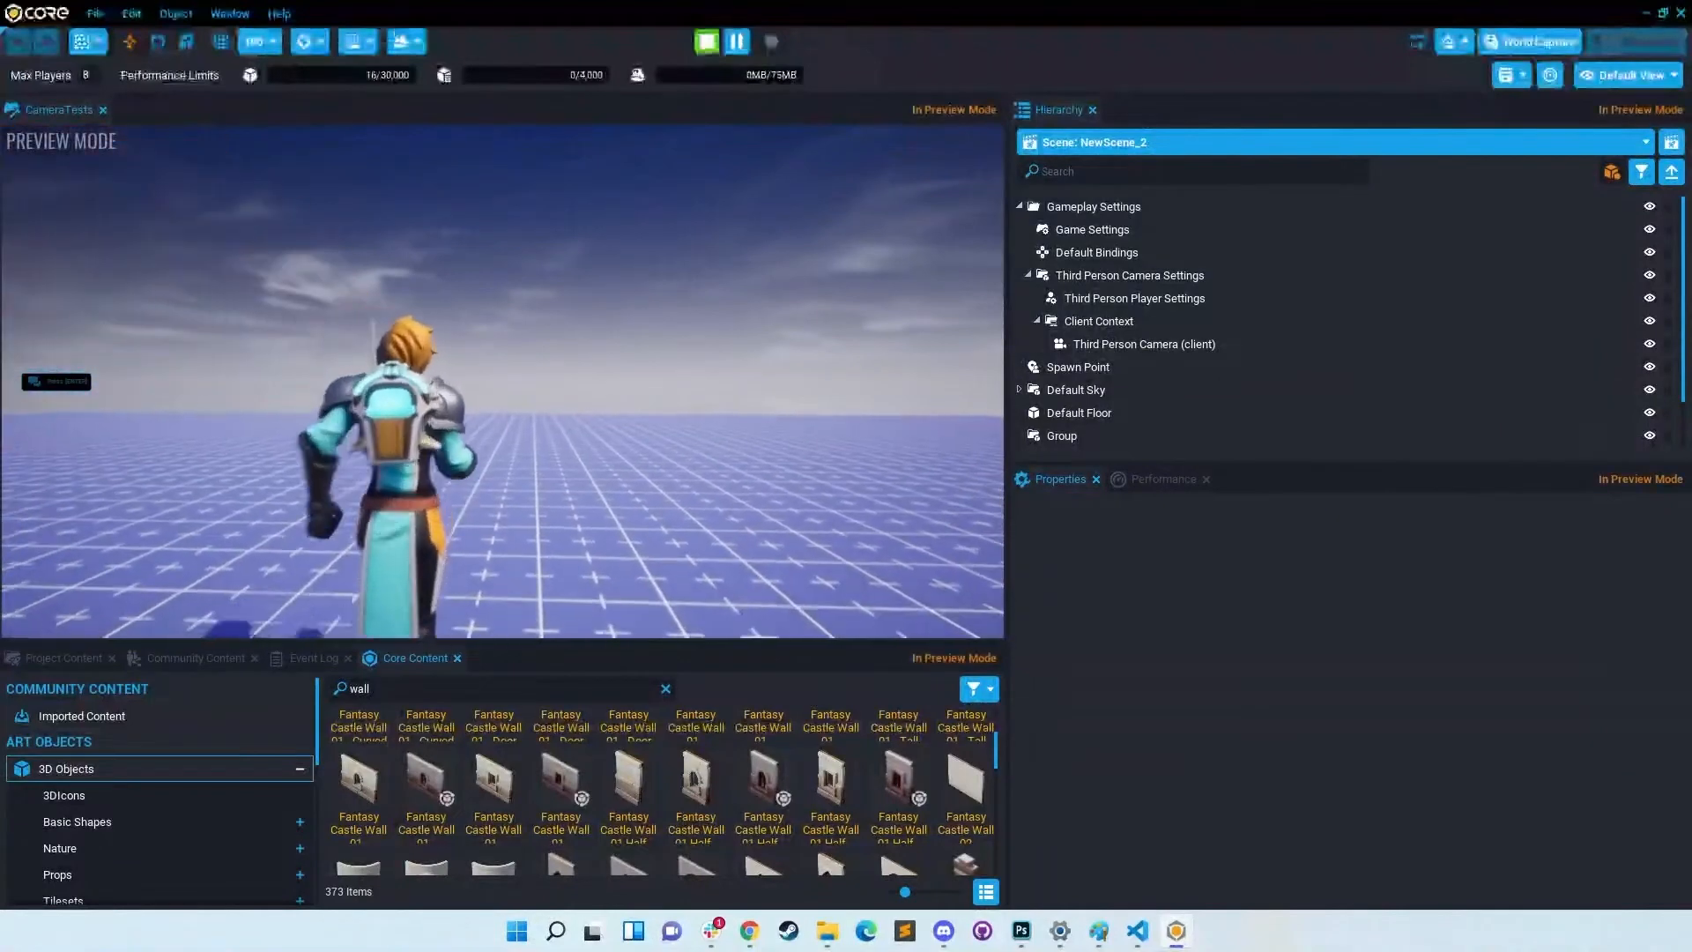
# Step: Zoom the preview camera in and out with Position Offset Springs disabled, and end the preview
pyautogui.scroll(5, 502, 381)
pyautogui.scroll(-5, 503, 381)
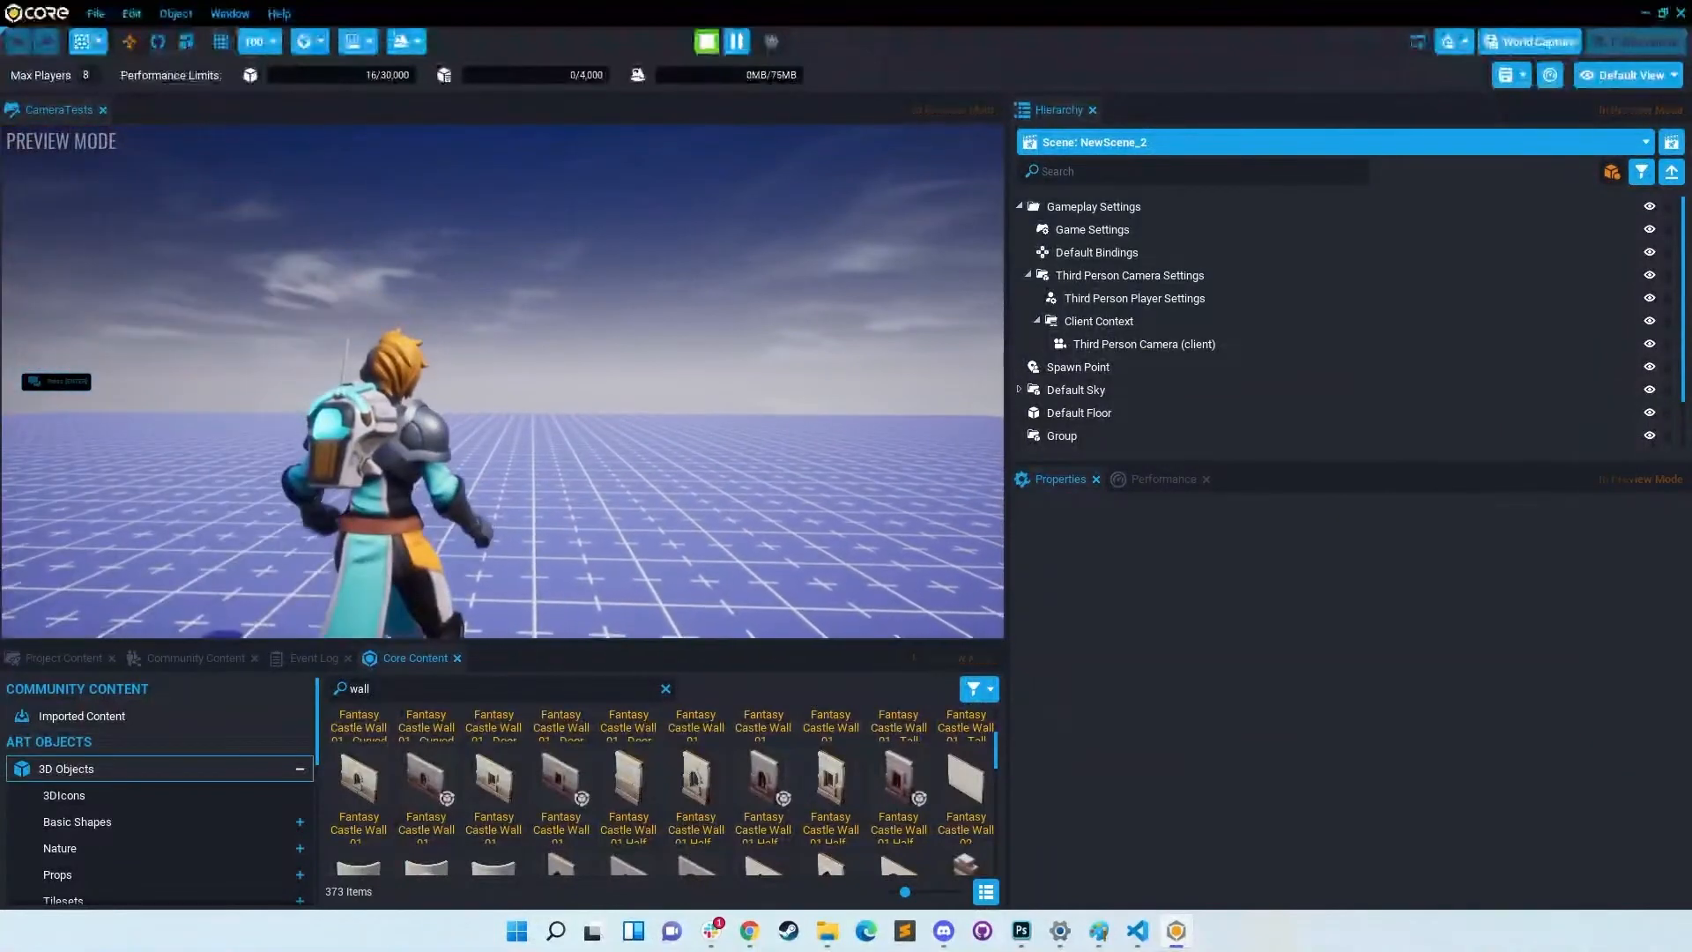
pyautogui.scroll(5, 503, 381)
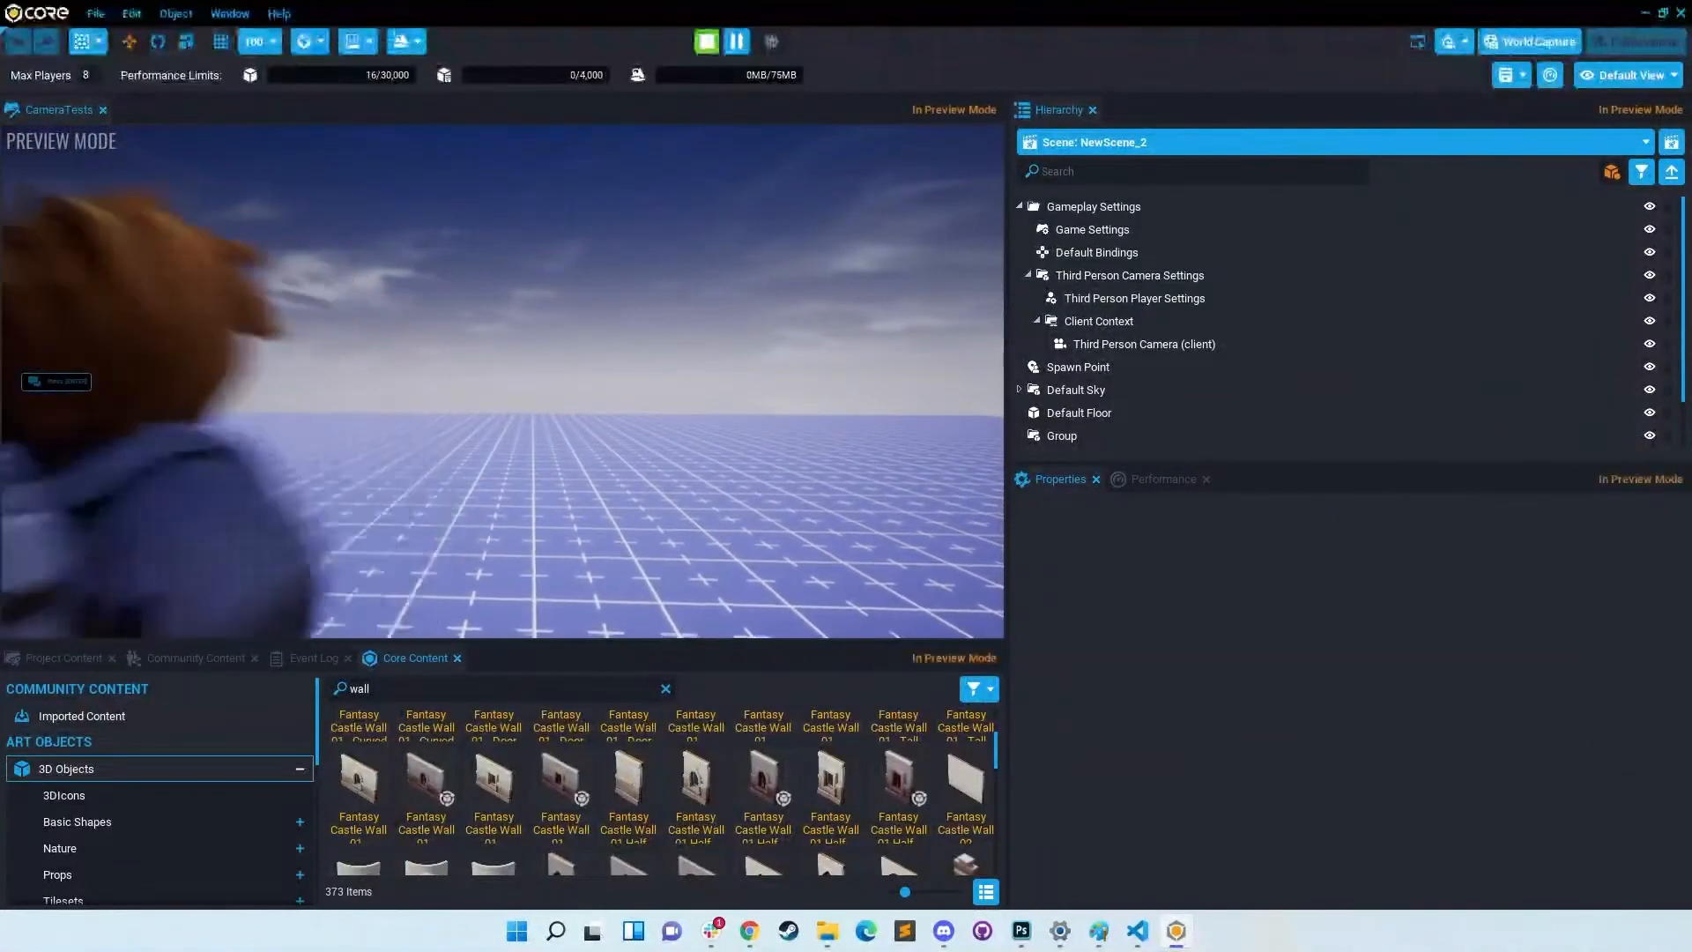
pyautogui.scroll(-3, 502, 380)
pyautogui.press('Escape')
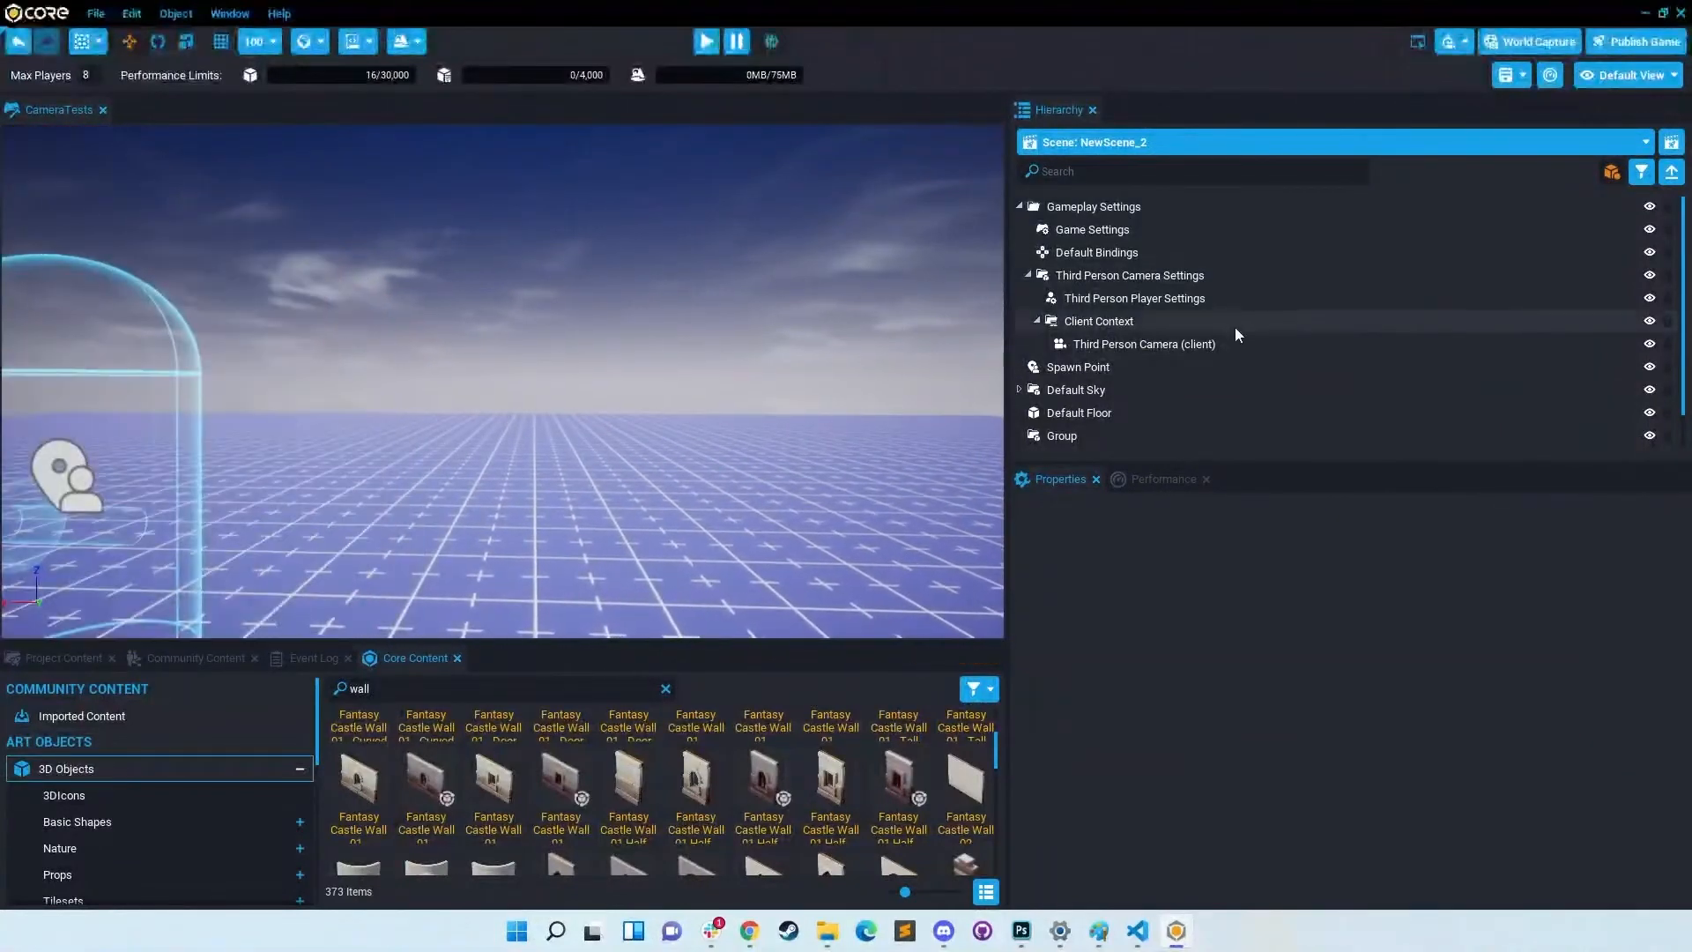
# Step: Enable Position Offset Springs on the Third Person Camera and start a preview of the game
pyautogui.click(1234, 342)
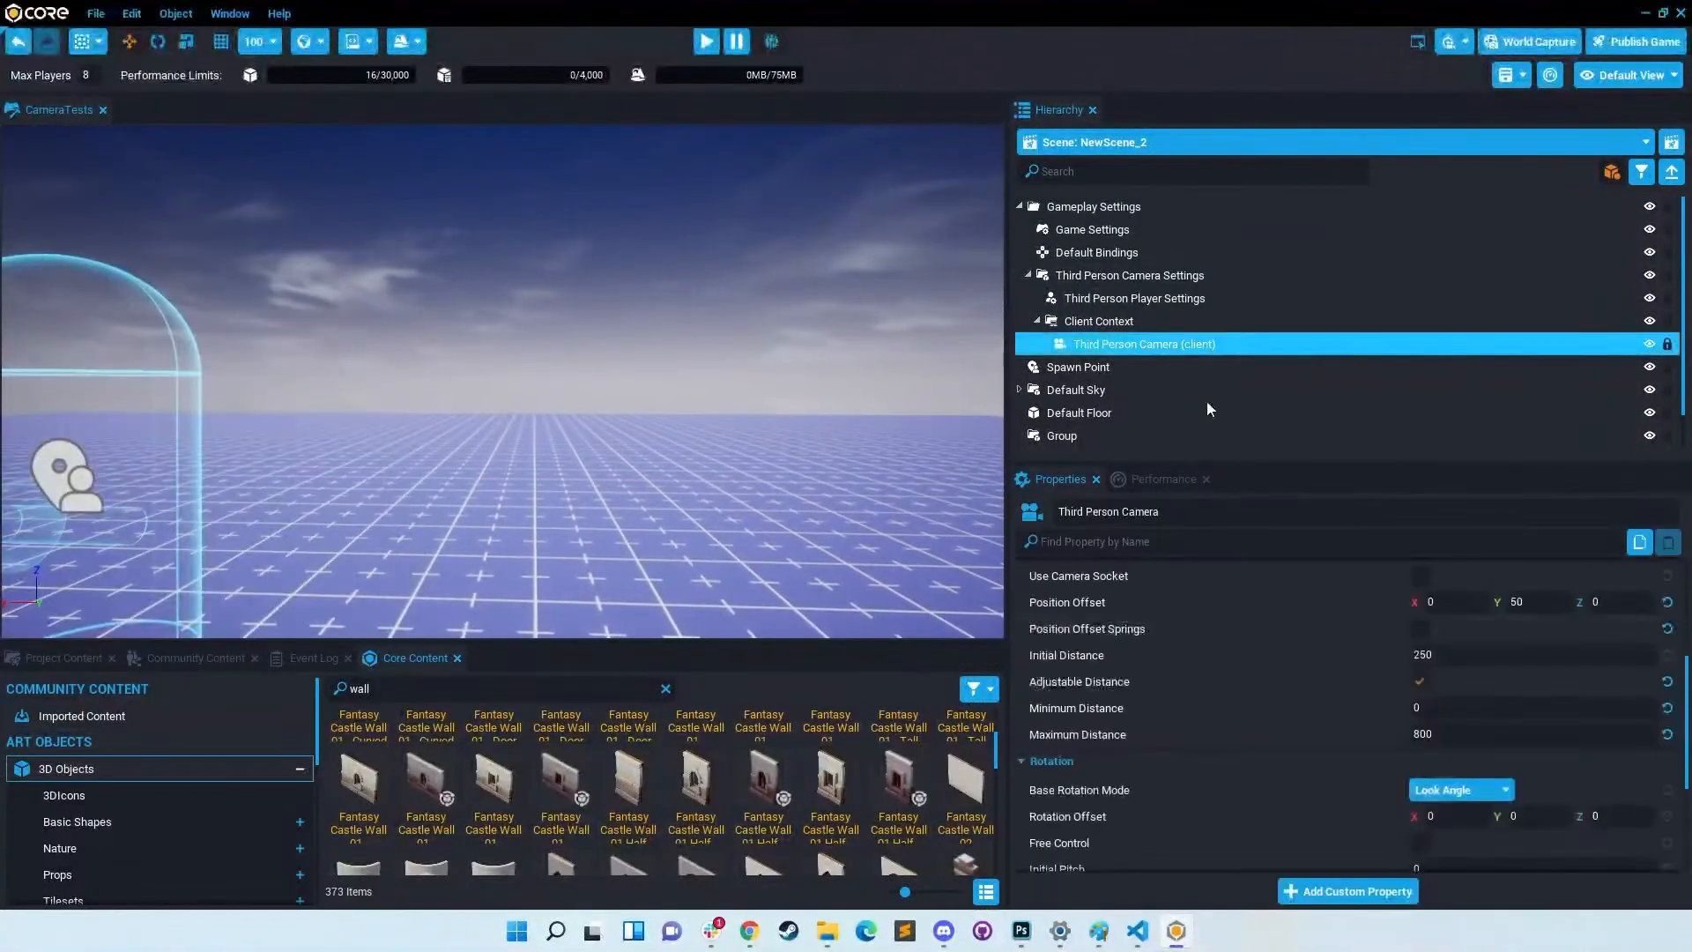
pyautogui.scroll(1, 1214, 672)
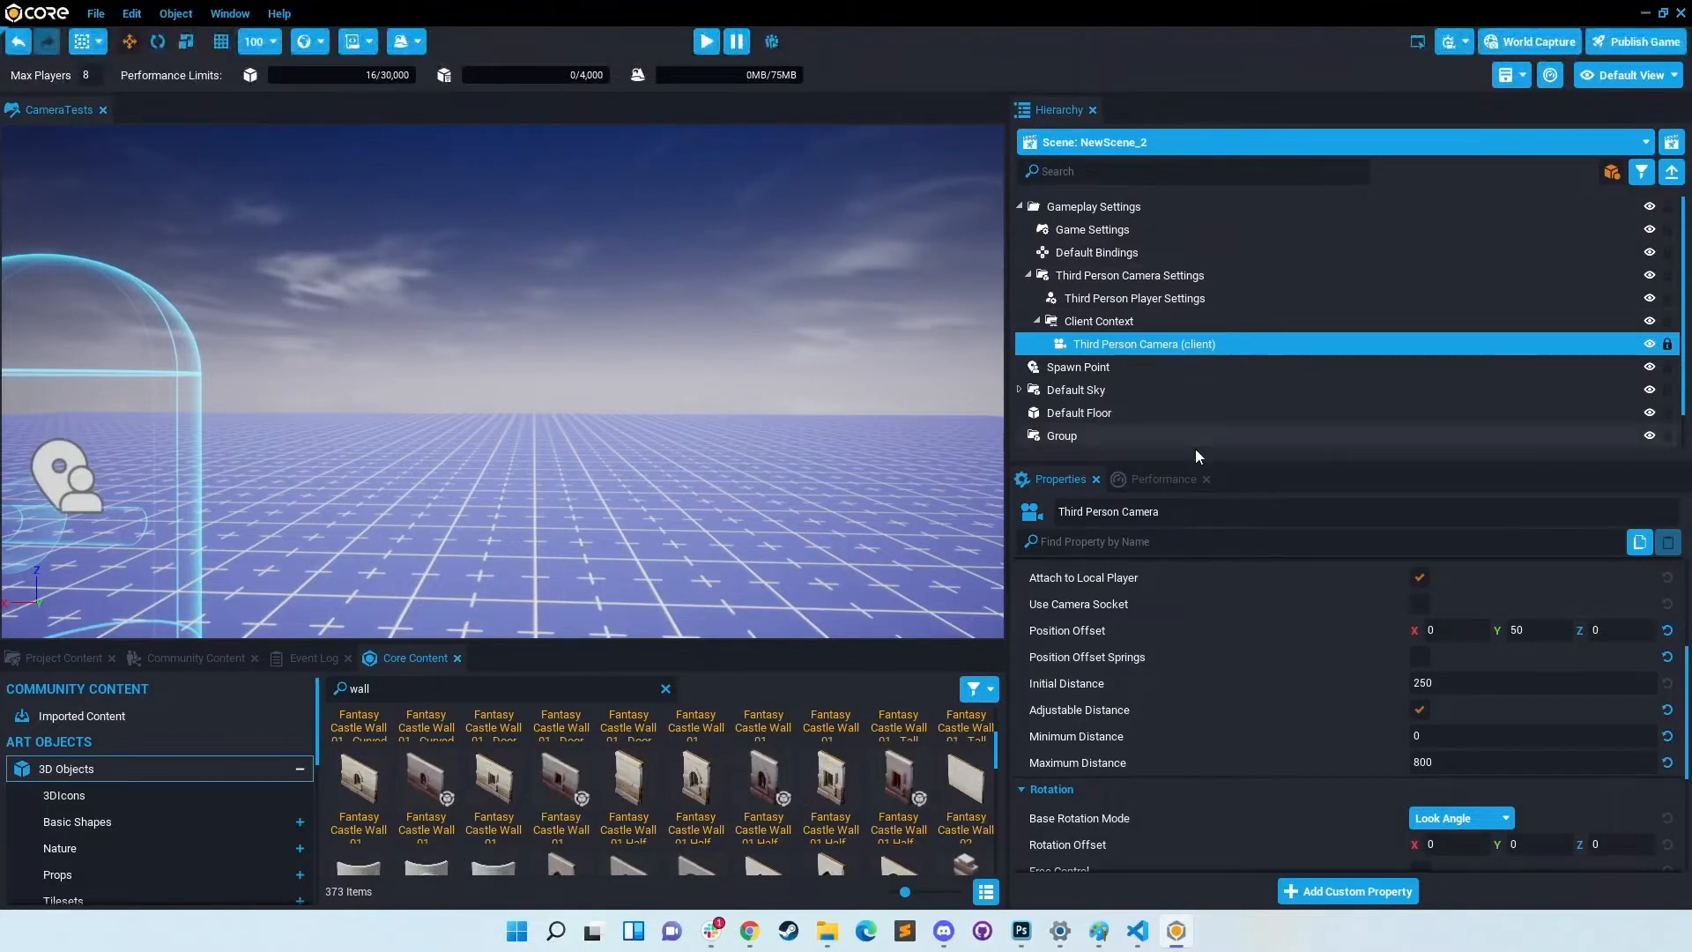
pyautogui.click(1420, 657)
pyautogui.click(705, 42)
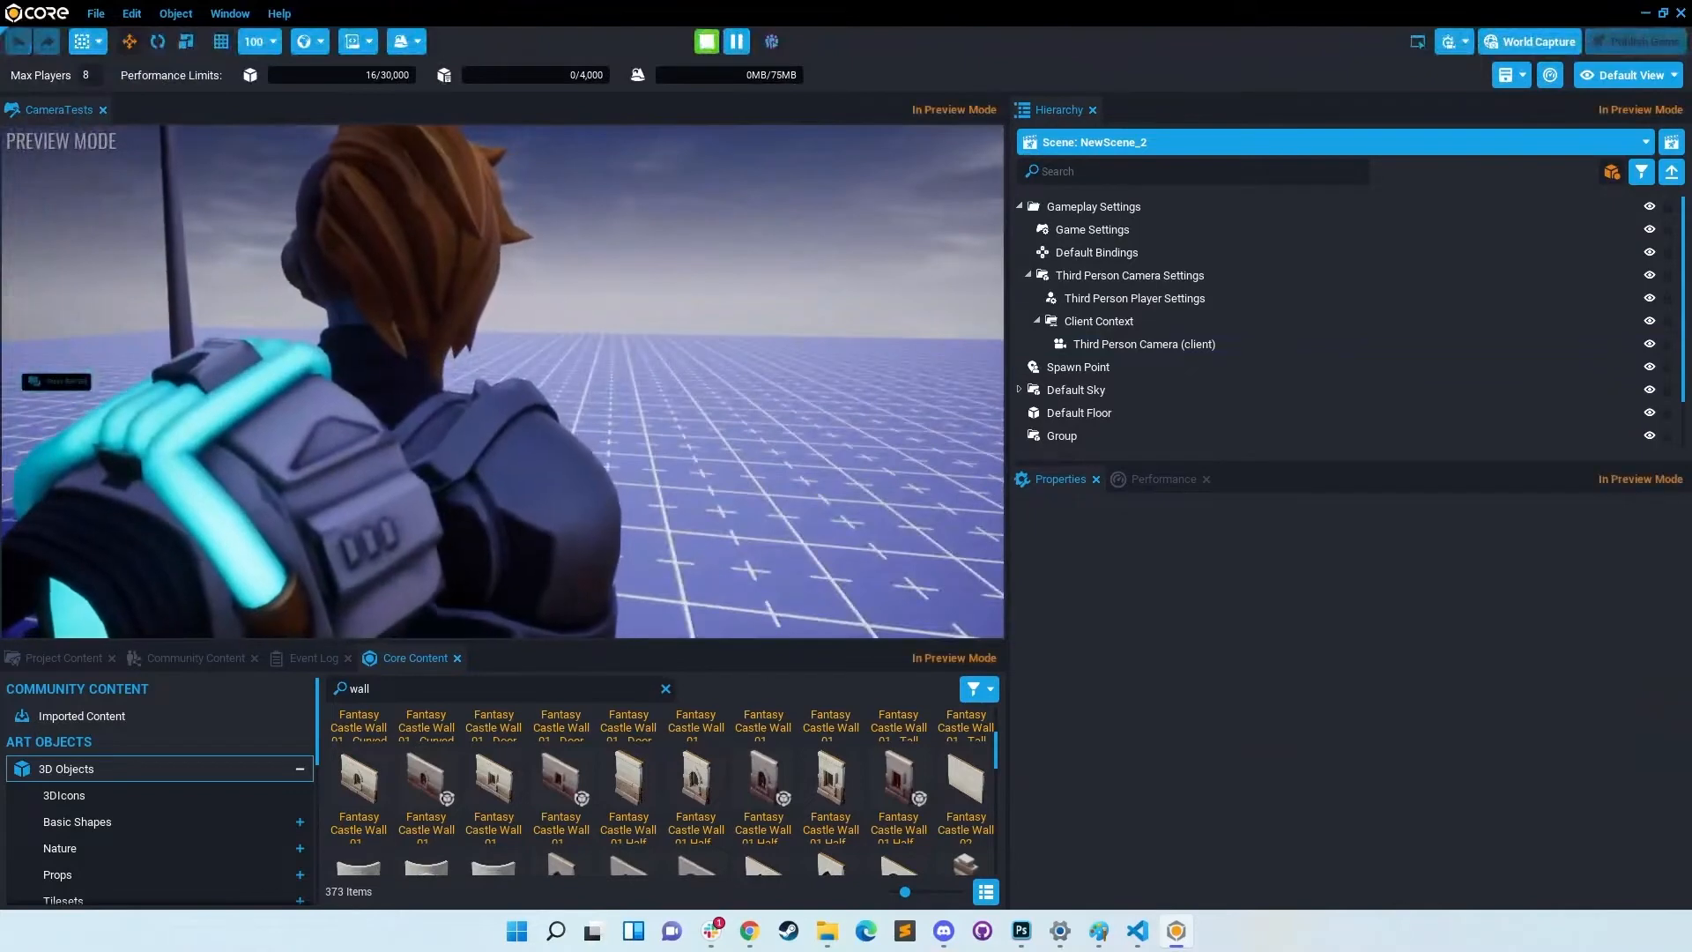
pyautogui.press('Escape')
pyautogui.click(706, 41)
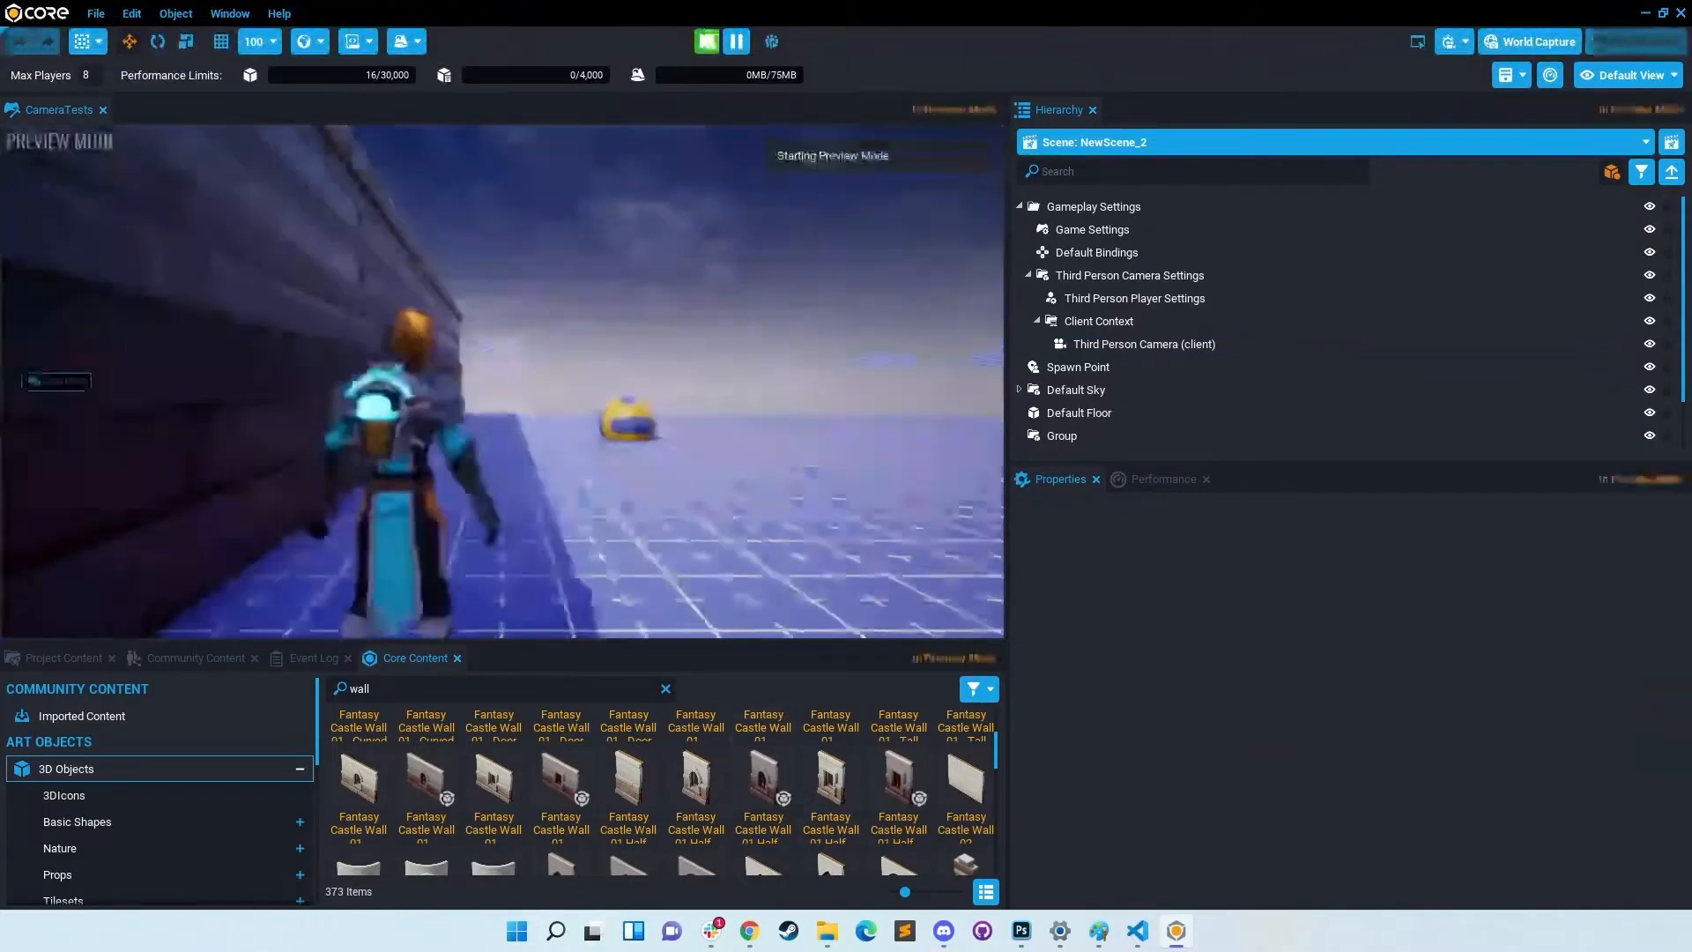
# Step: Test the camera in the preview by repeatedly zooming in and out and moving the character, and end the preview
pyautogui.scroll(5, 503, 381)
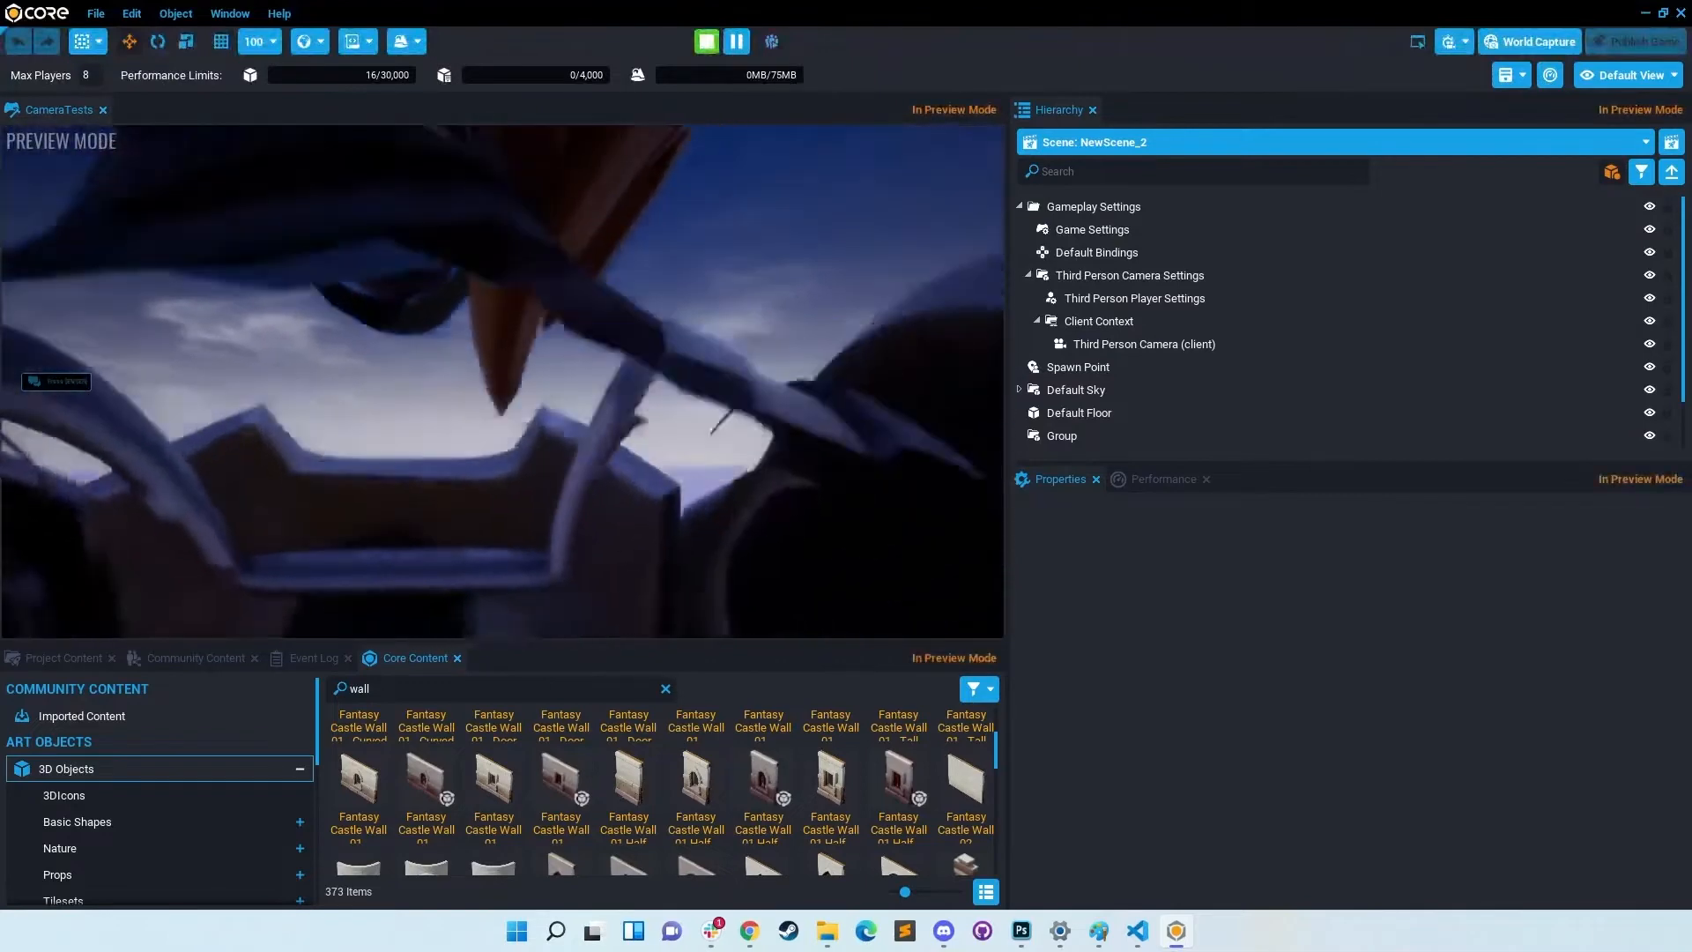
pyautogui.scroll(-5, 503, 381)
pyautogui.scroll(4, 502, 381)
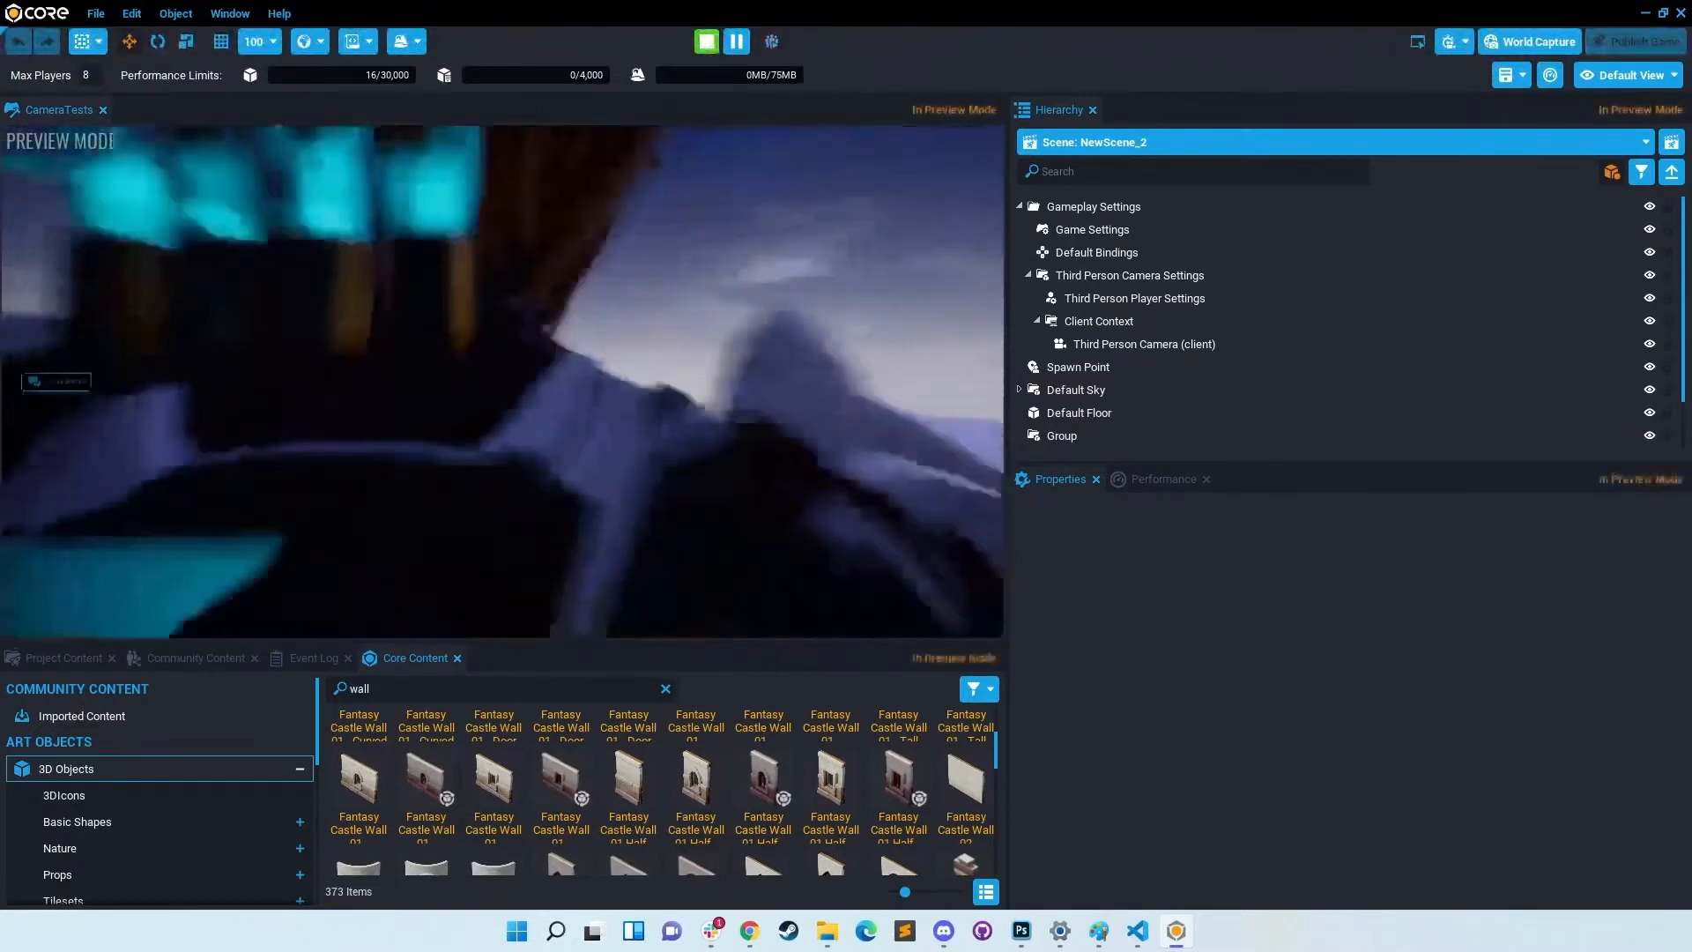
pyautogui.scroll(-8, 502, 381)
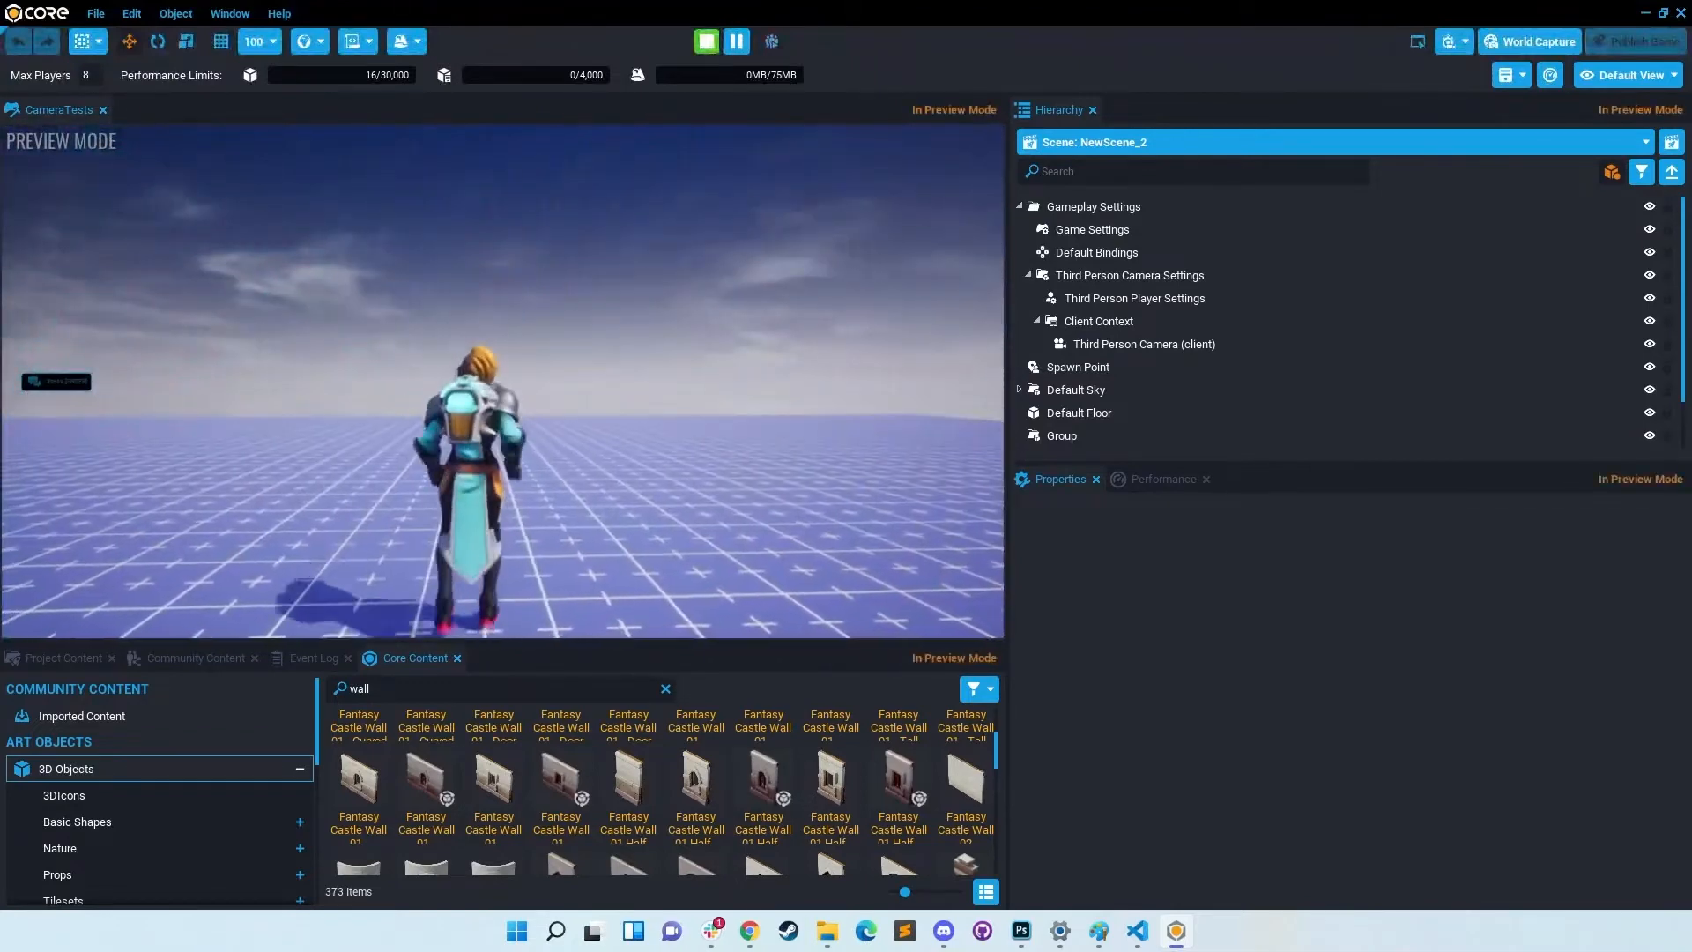
pyautogui.scroll(5, 503, 380)
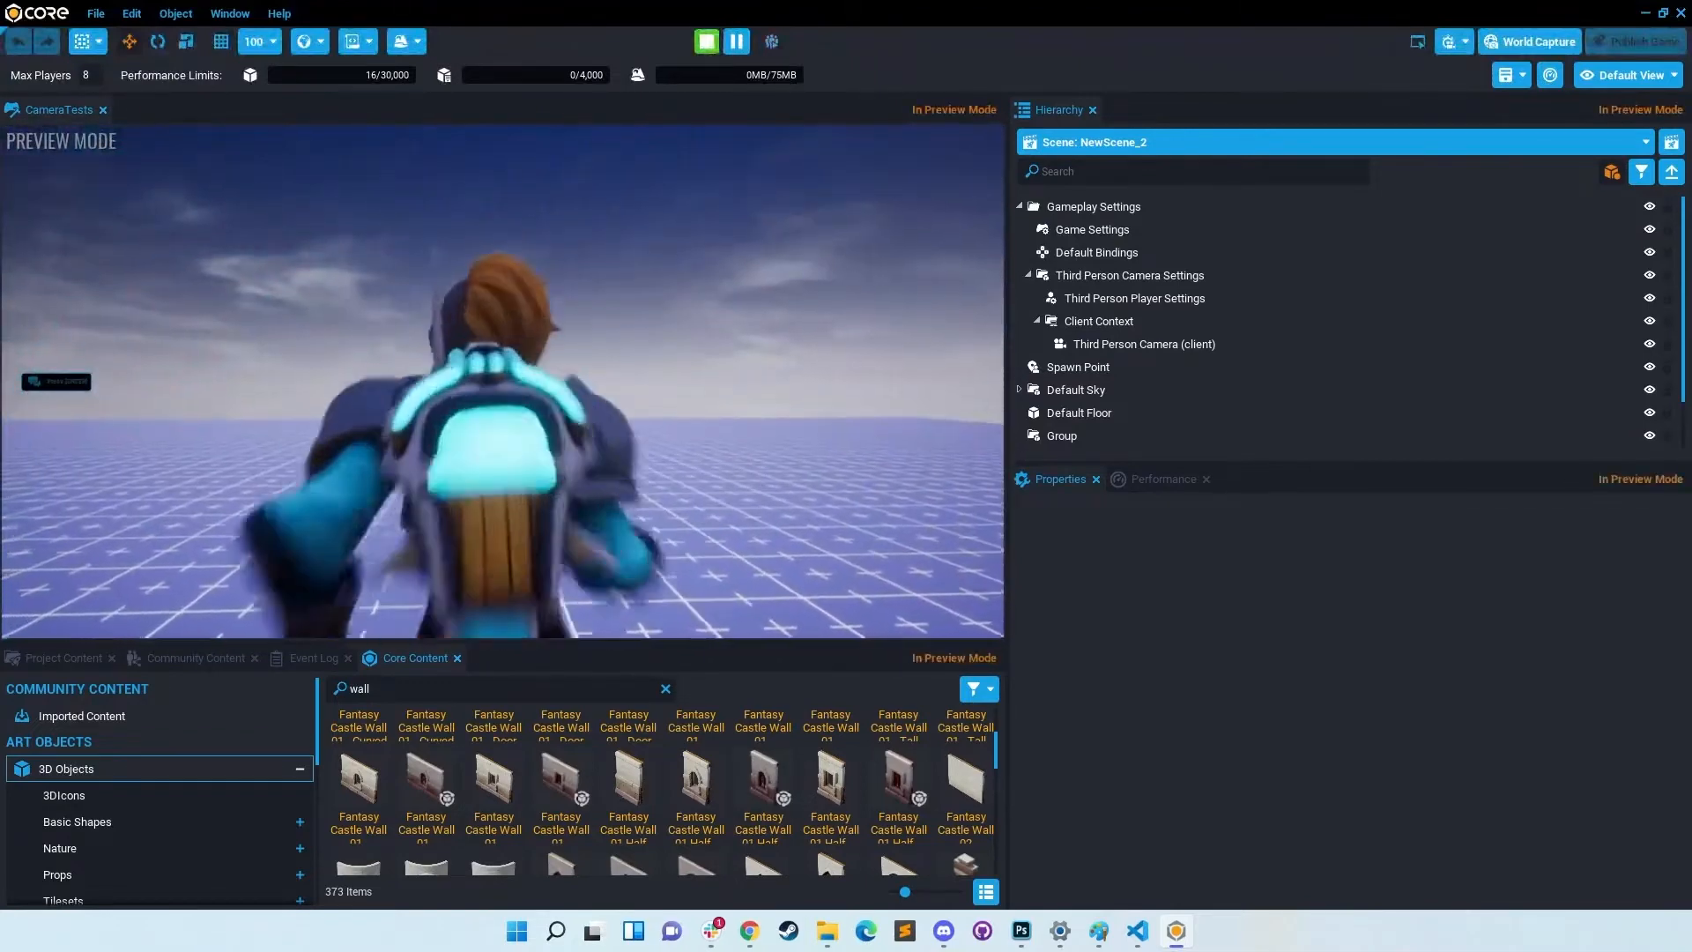
pyautogui.scroll(-7, 502, 381)
pyautogui.press('w')
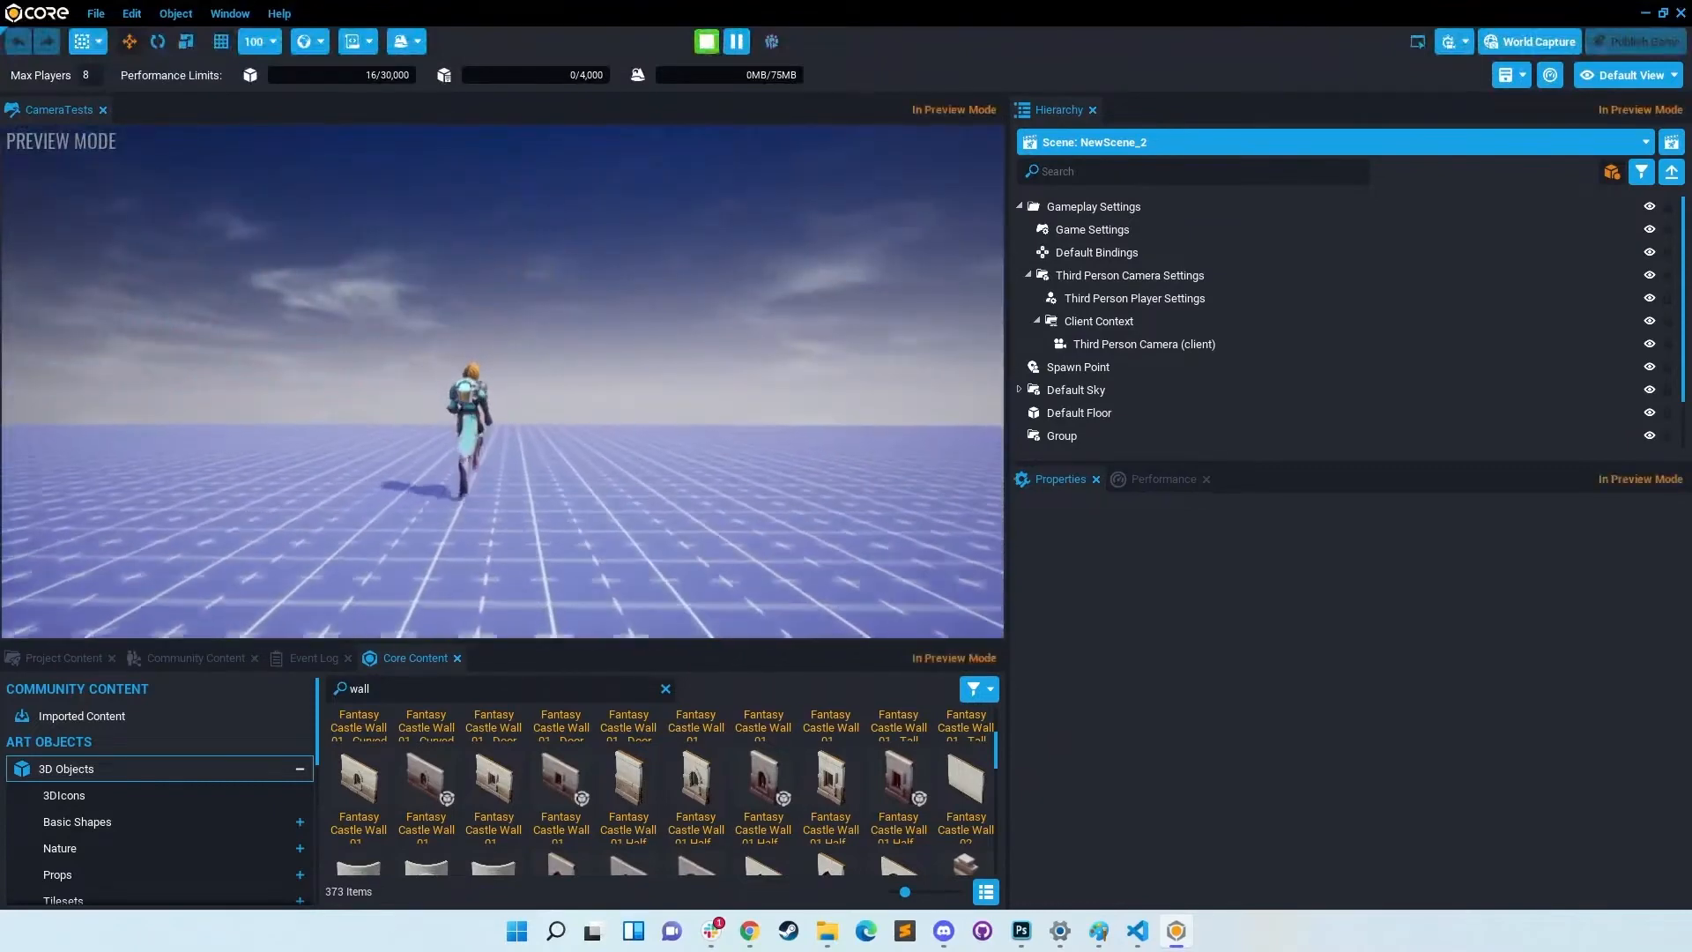
pyautogui.press('d')
pyautogui.press('Escape')
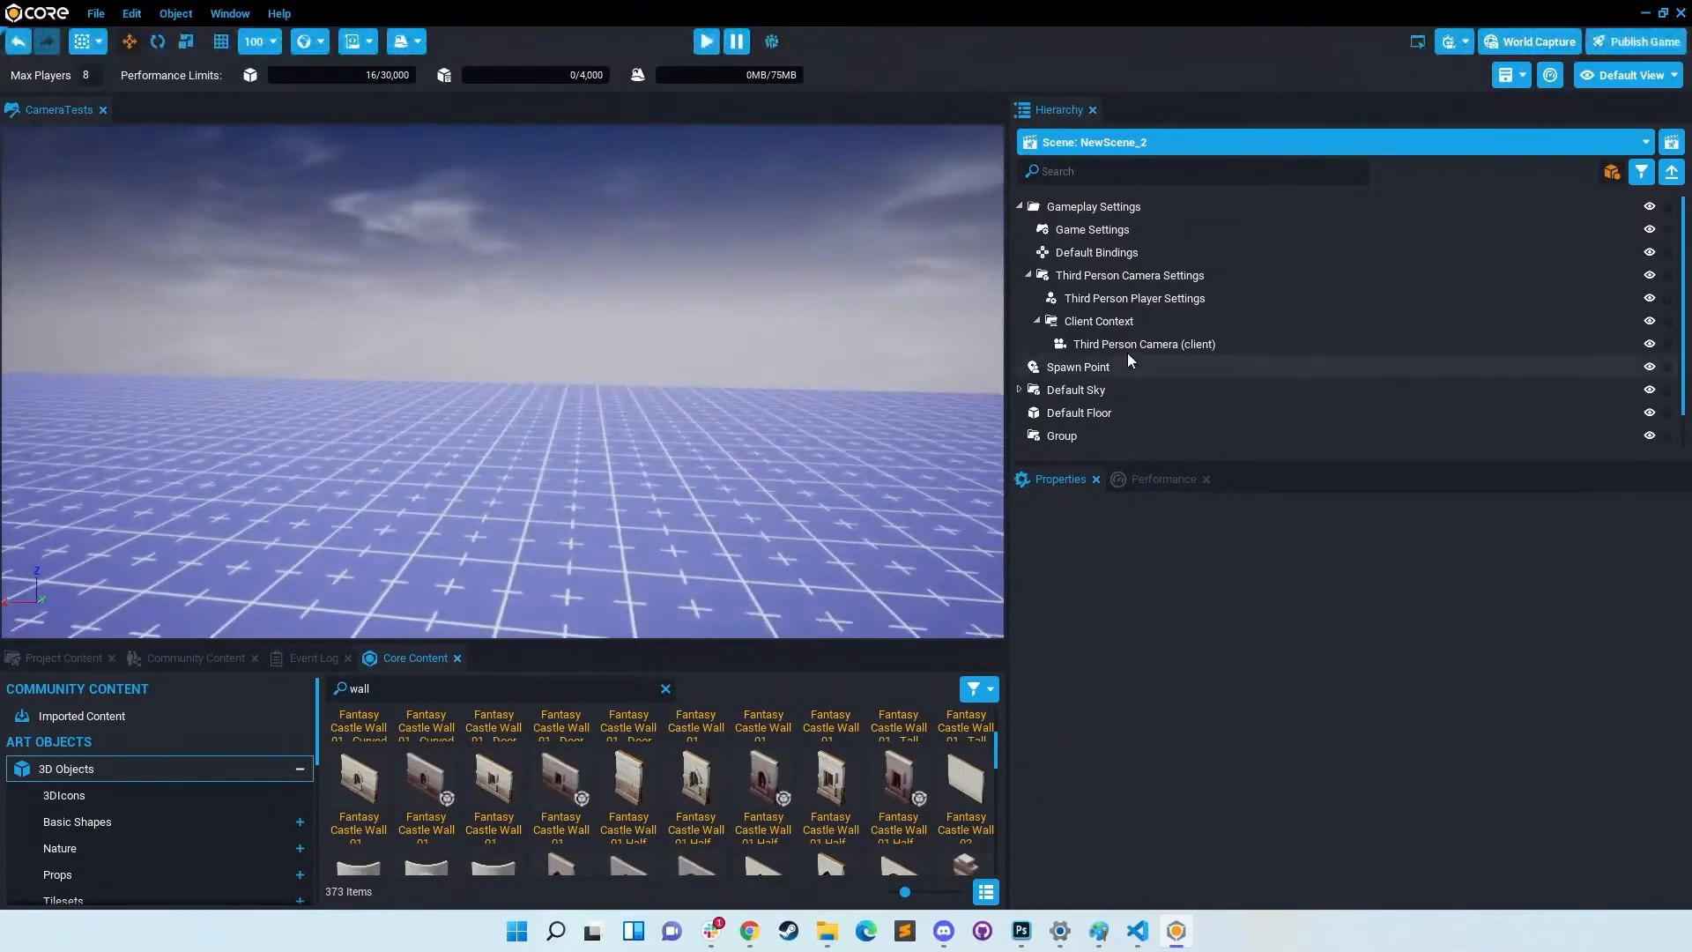
# Step: Preview the game with Position Offset Springs disabled on the Third Person Camera for comparison, and turn the option back on
pyautogui.click(1128, 351)
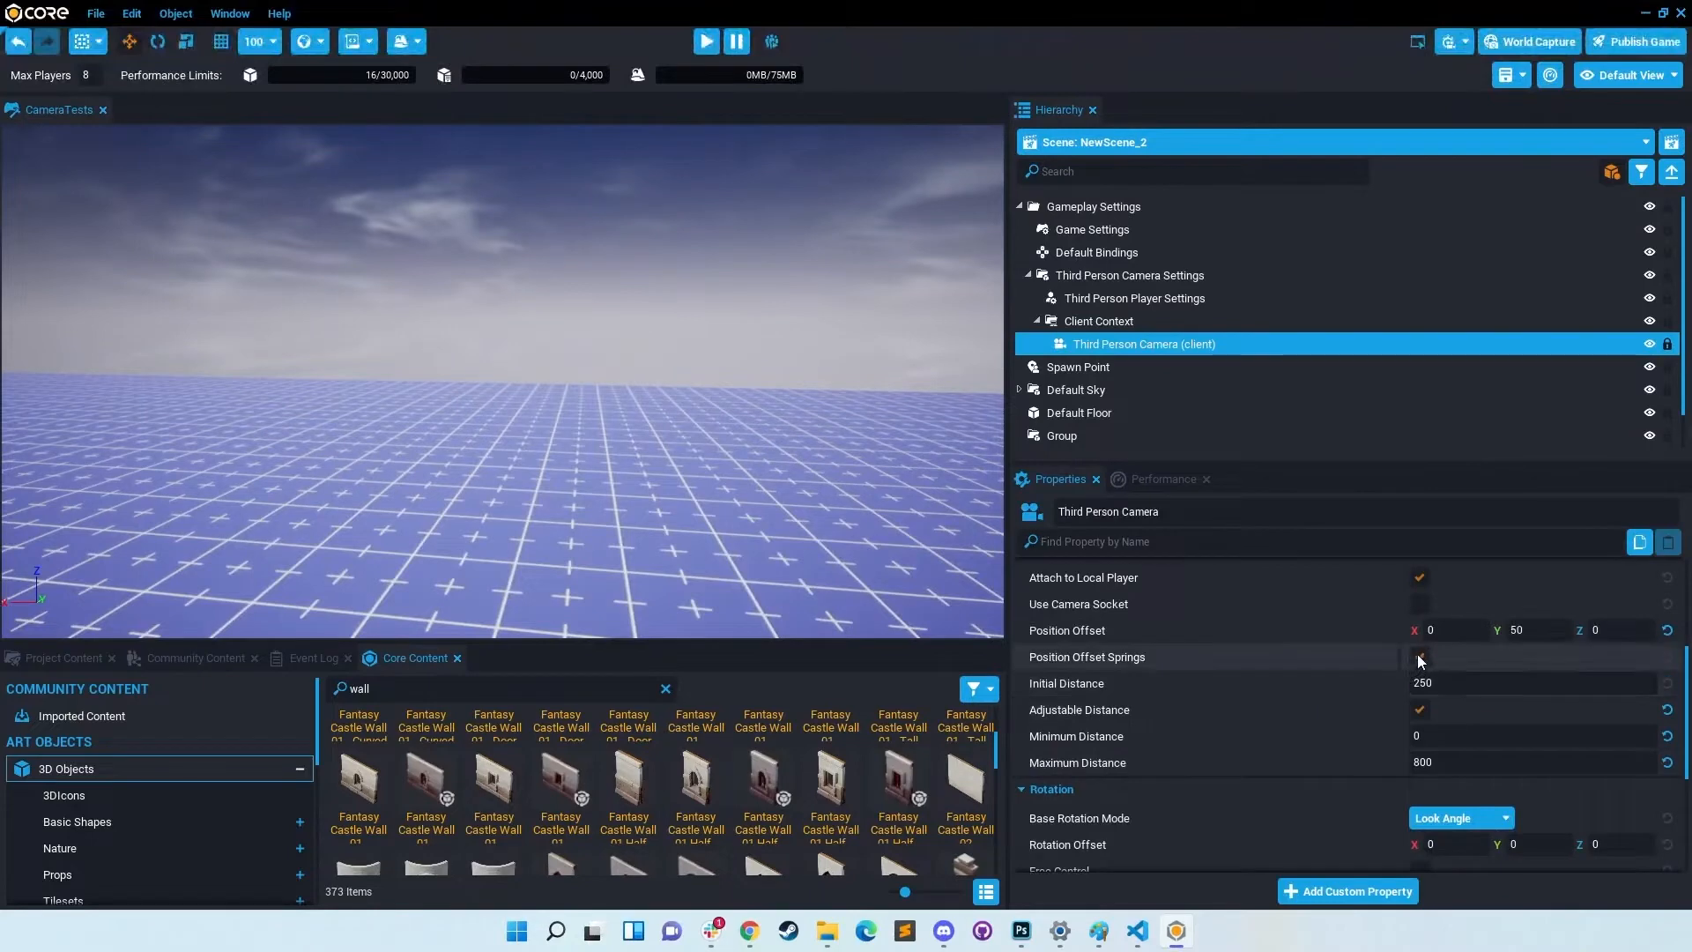
pyautogui.click(1420, 657)
pyautogui.click(706, 41)
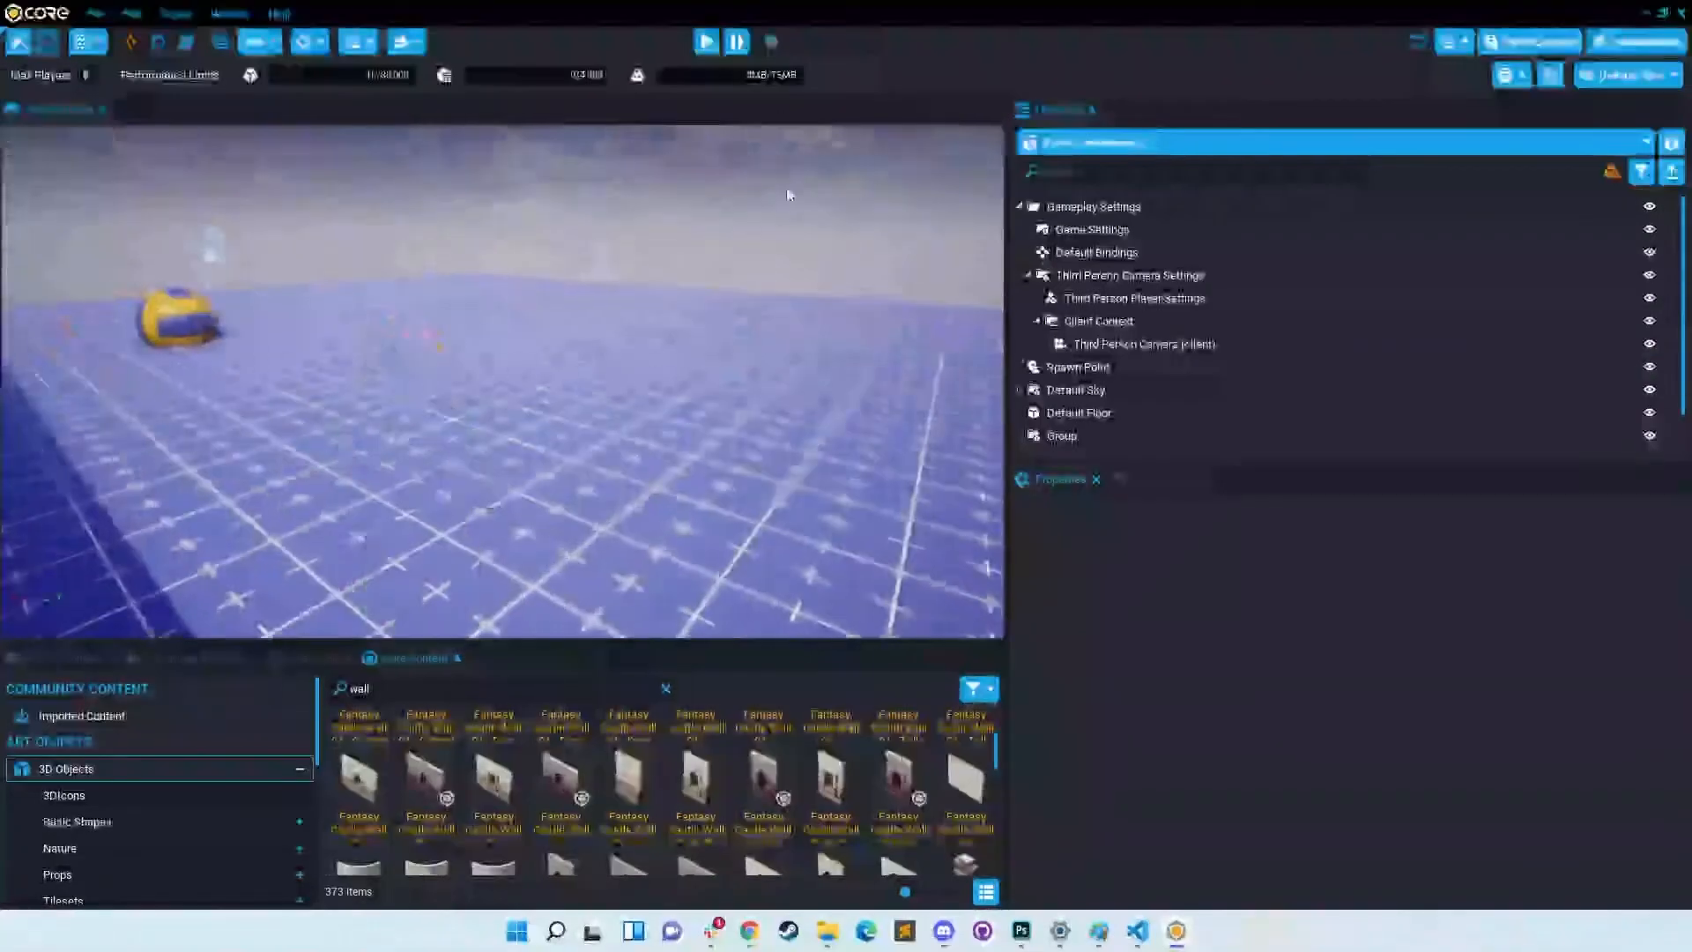
pyautogui.click(1128, 351)
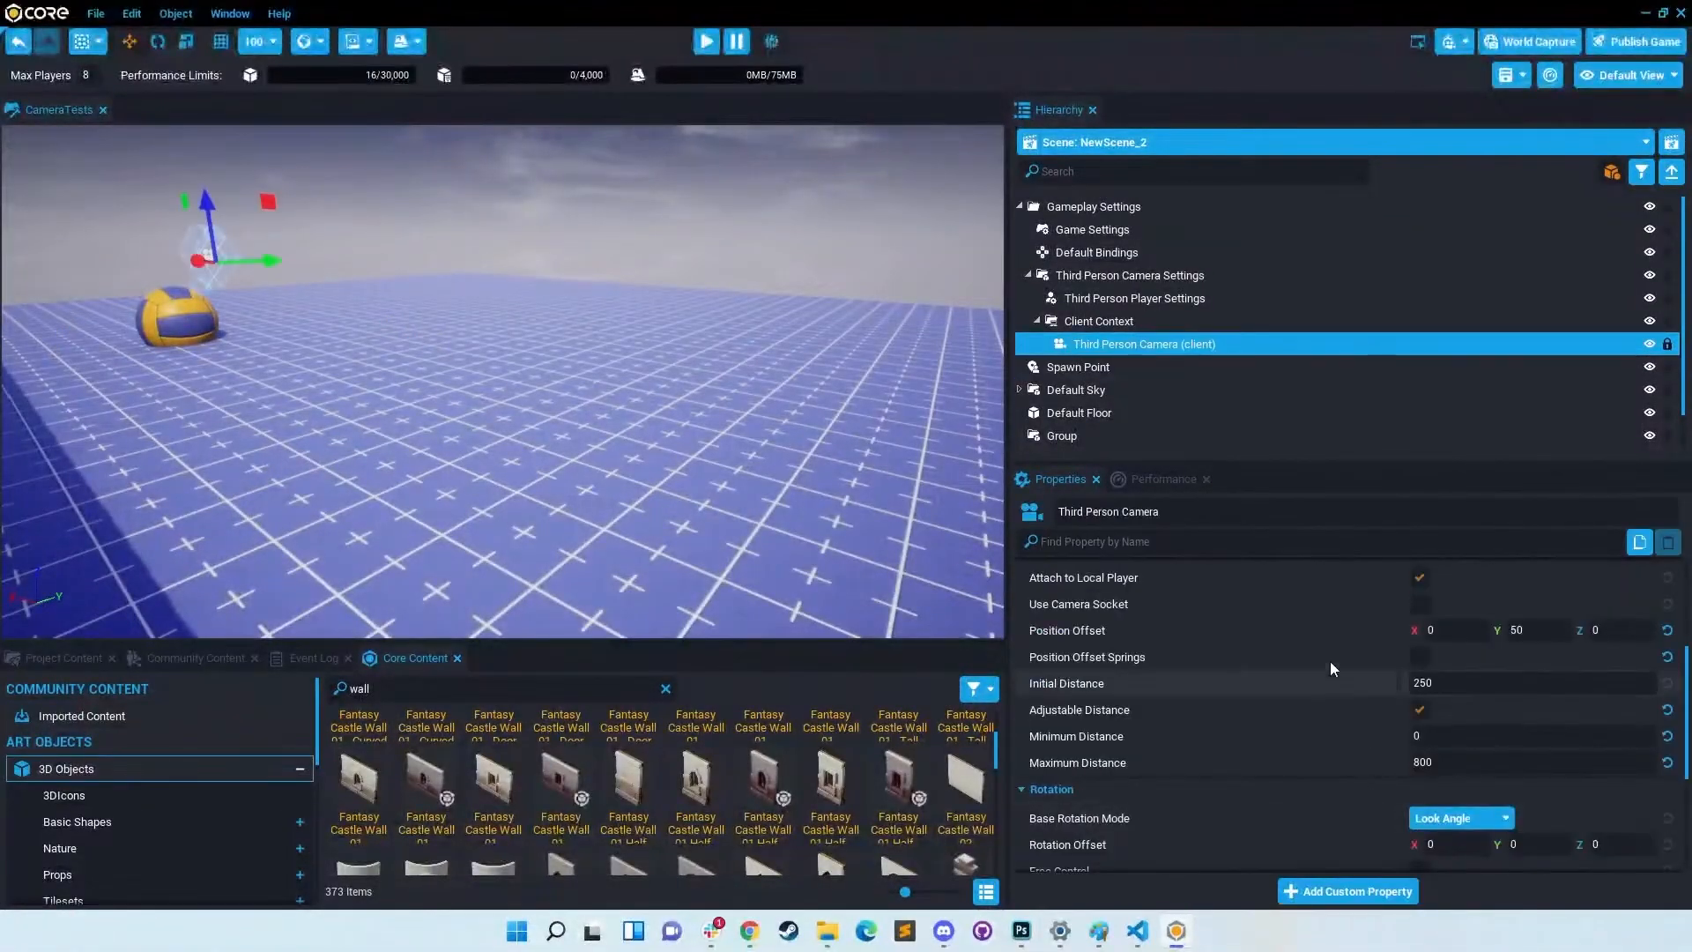
pyautogui.click(1419, 657)
# Step: Switch to the Google Slides presentation in Chrome and advance to the "Some things to know" slide
pyautogui.moveTo(1136, 936)
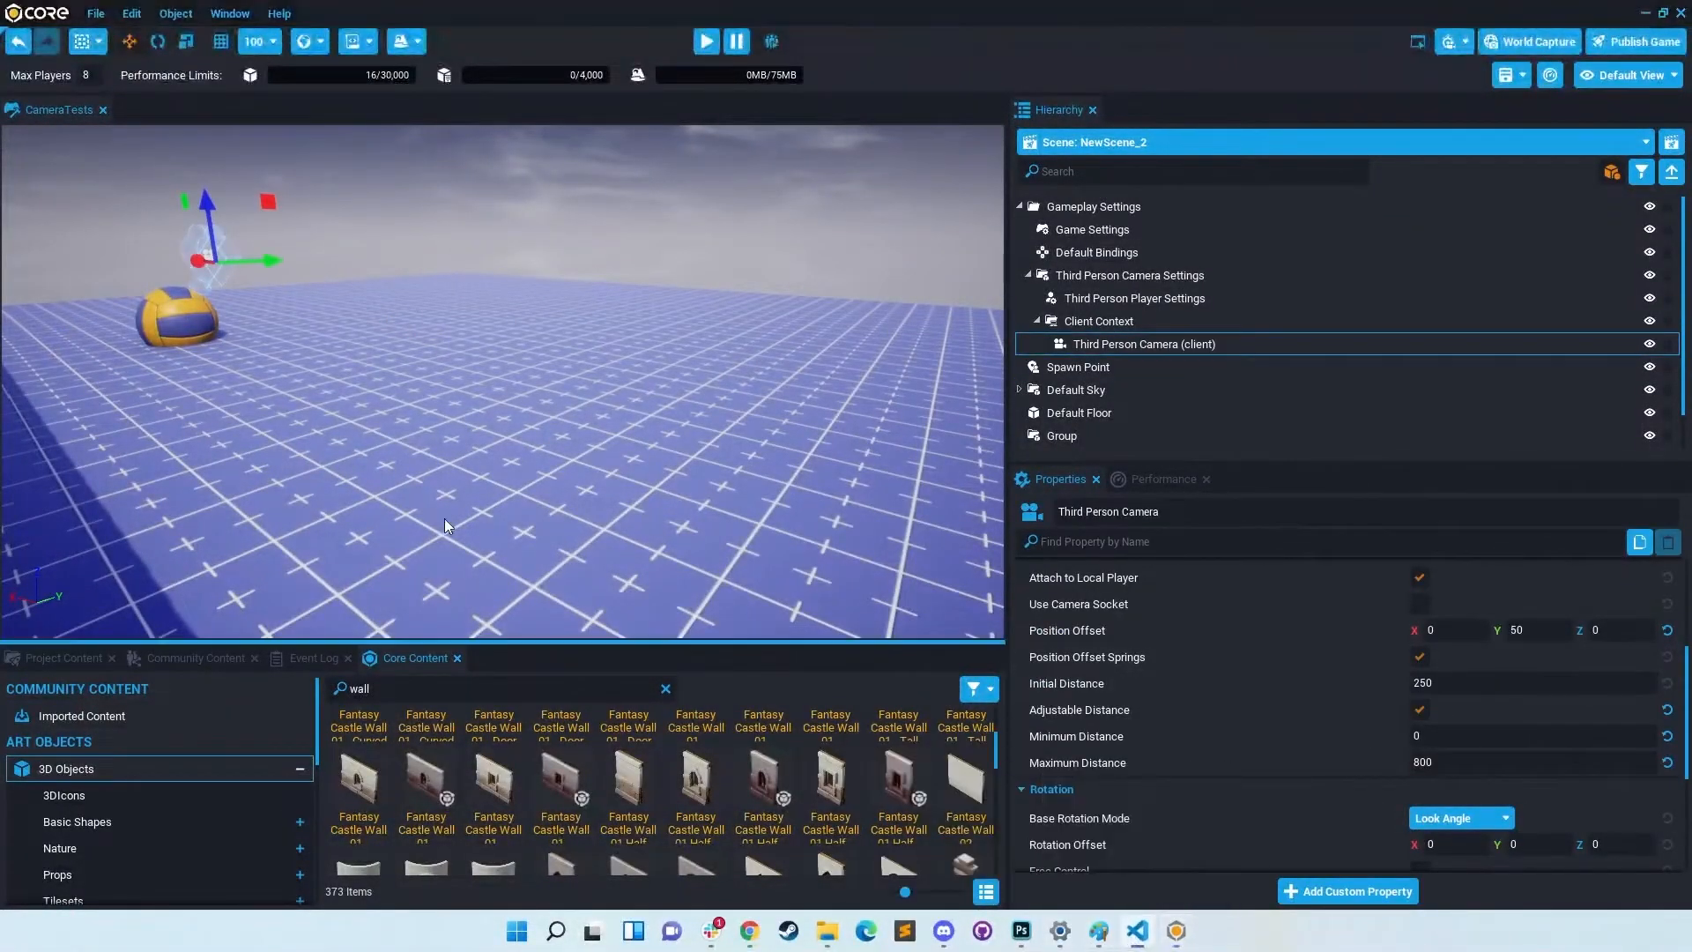
pyautogui.moveTo(749, 933)
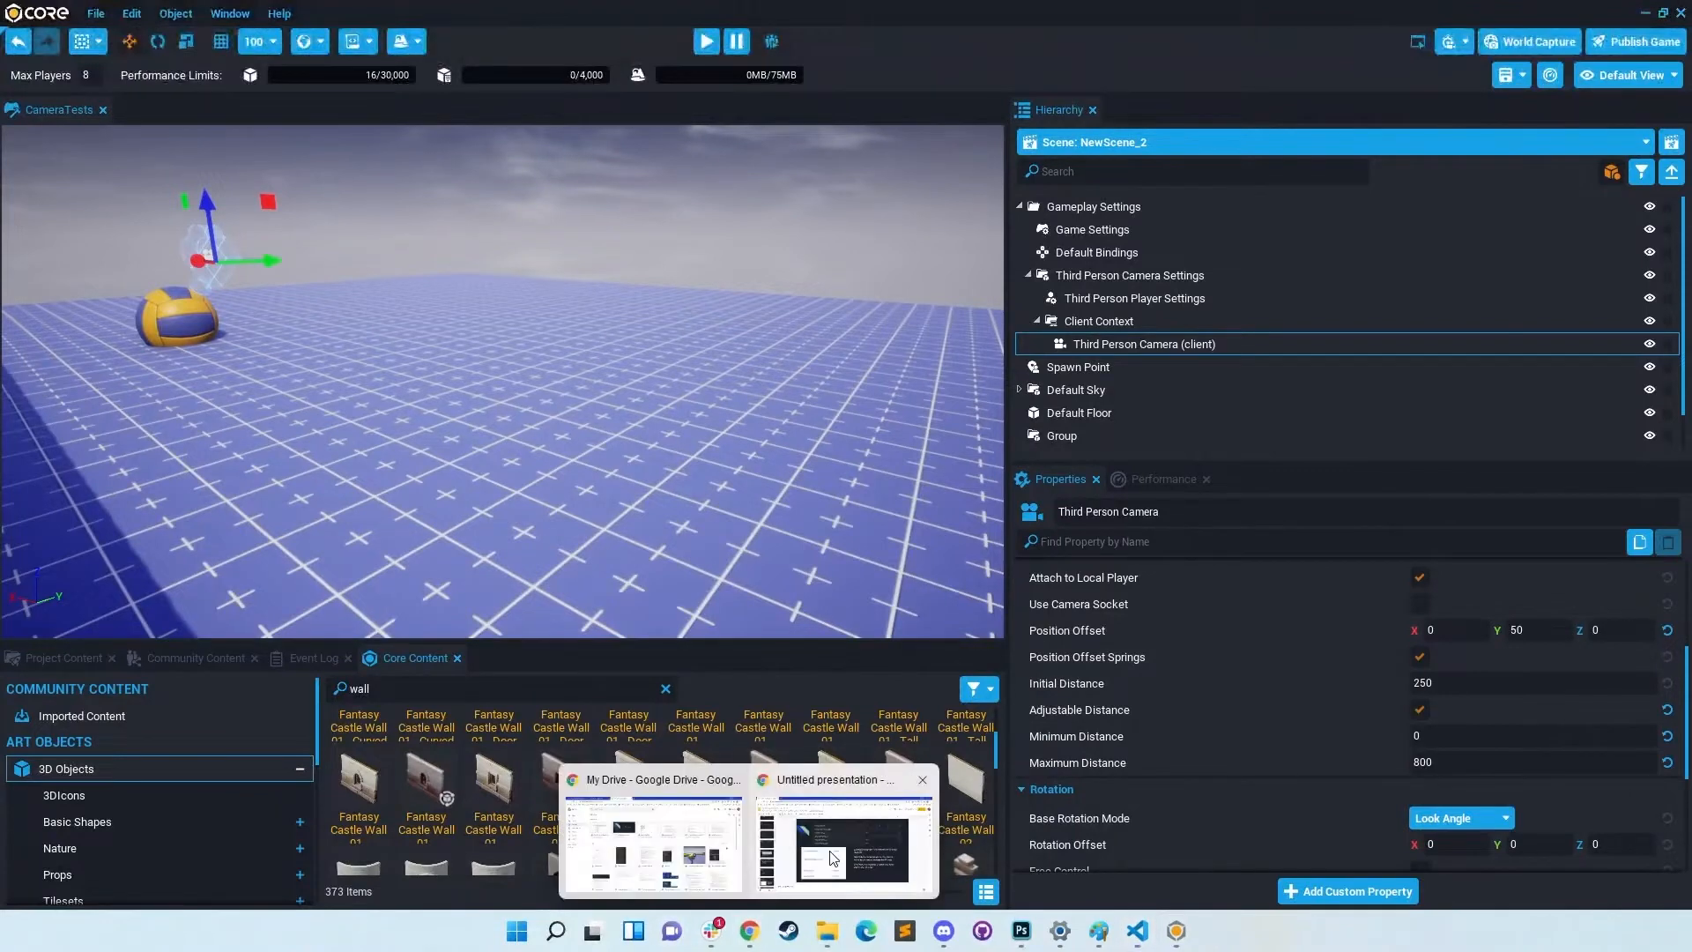
pyautogui.click(836, 850)
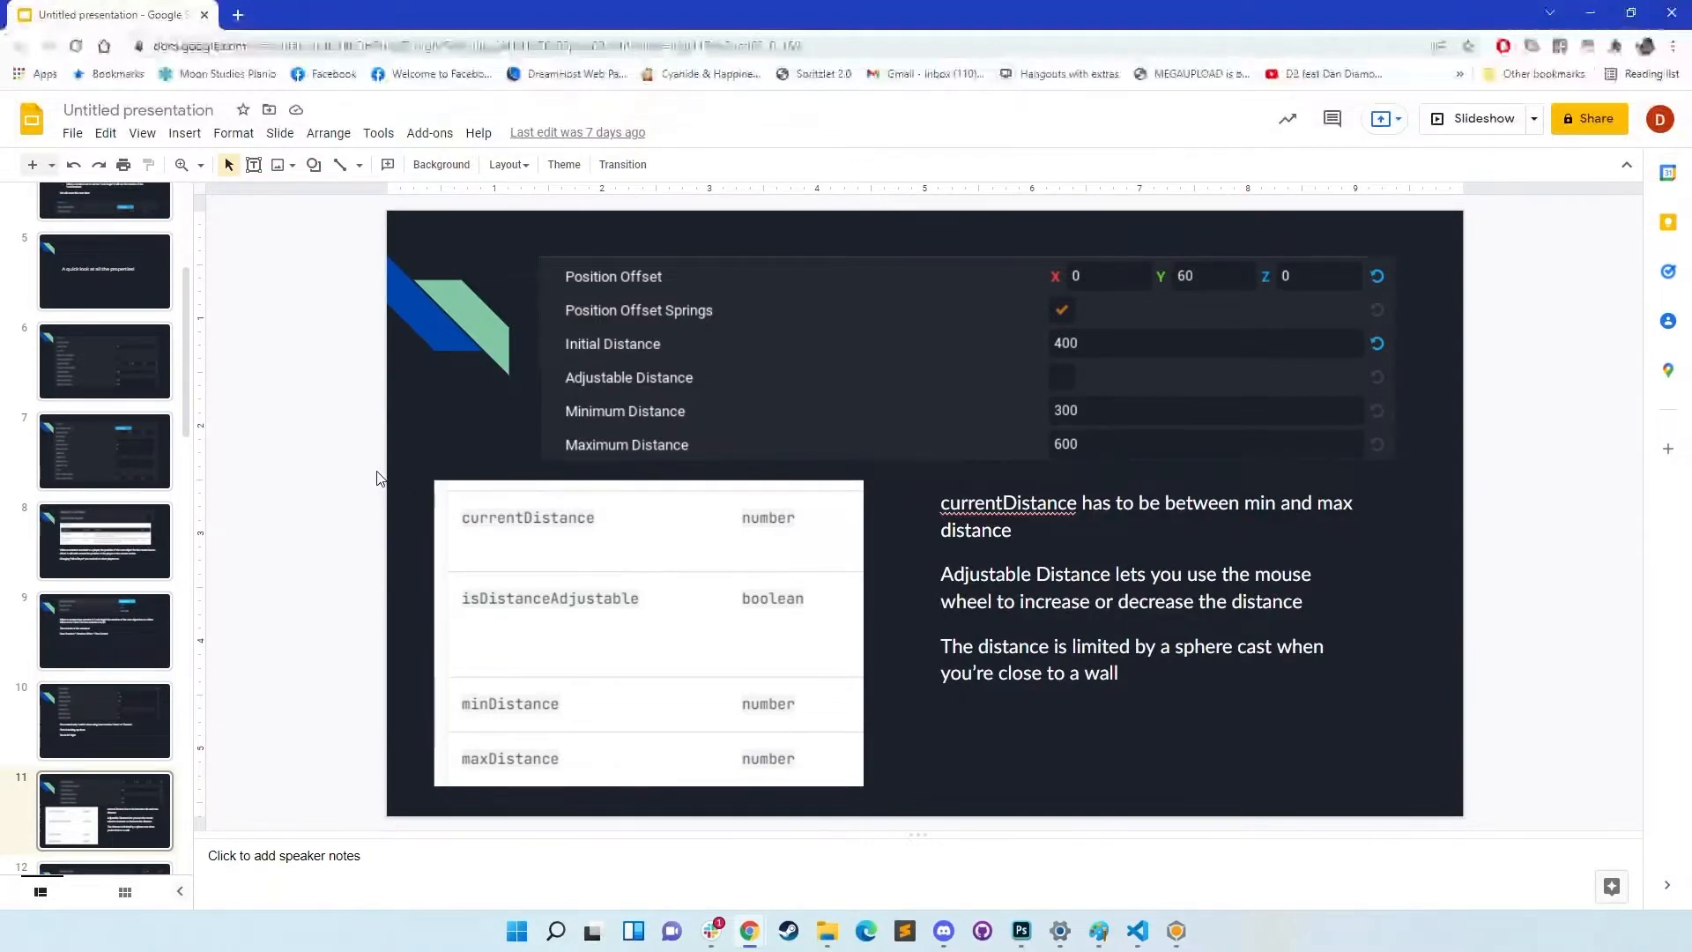
pyautogui.press('Down')
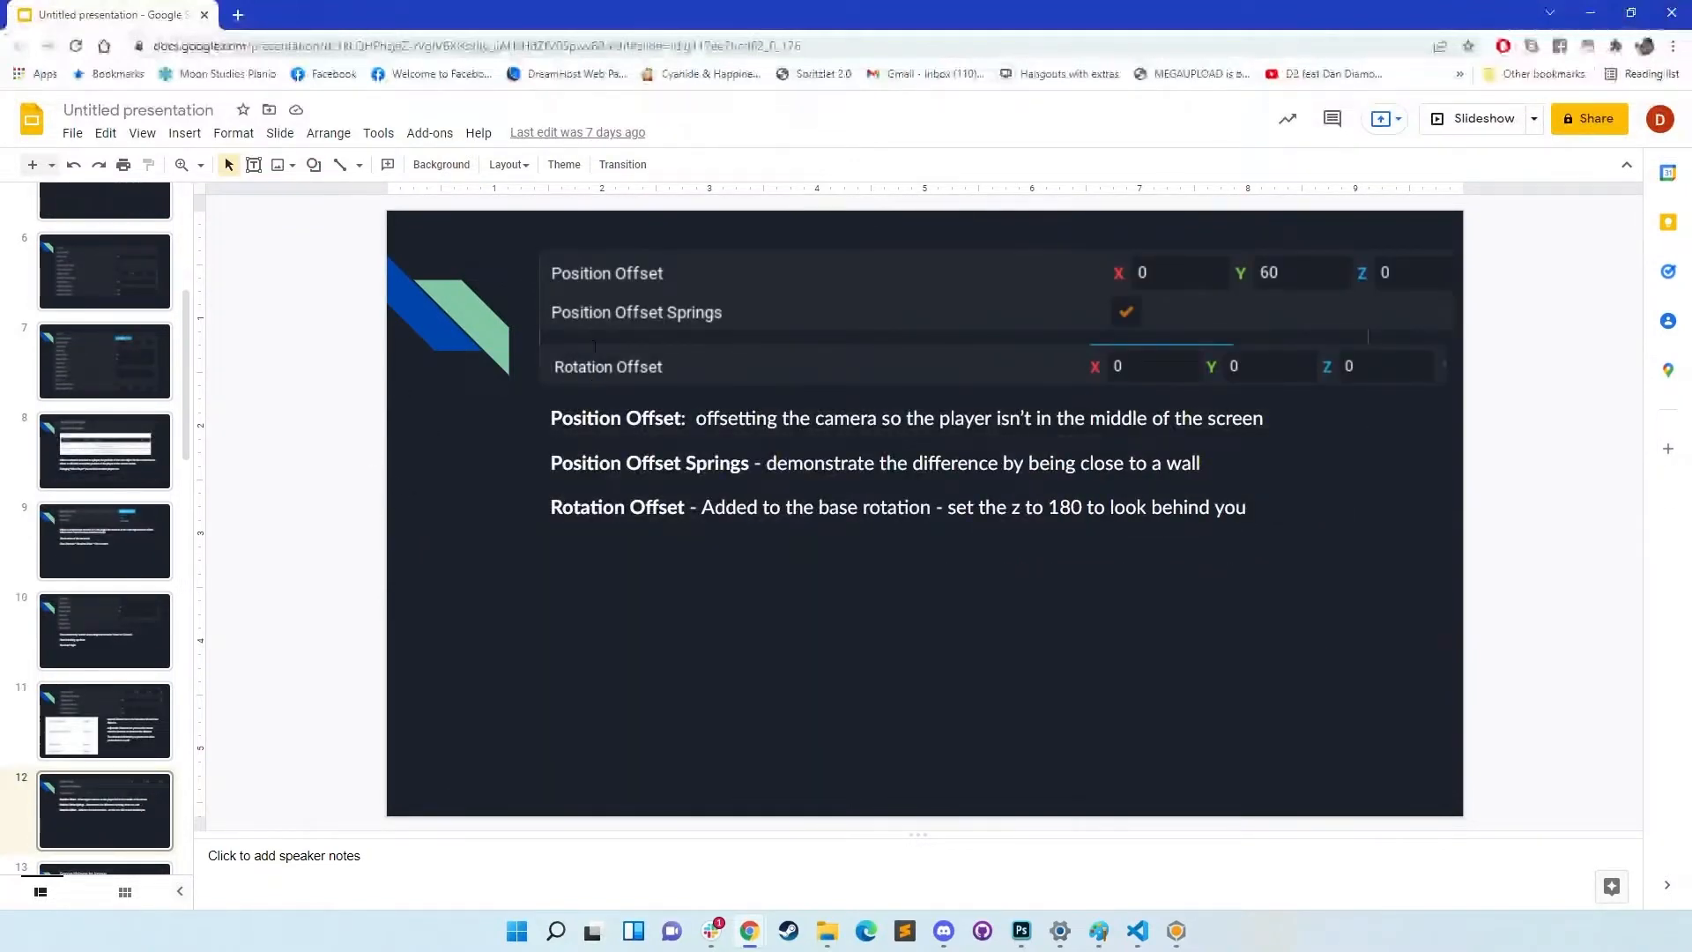
pyautogui.press('Down')
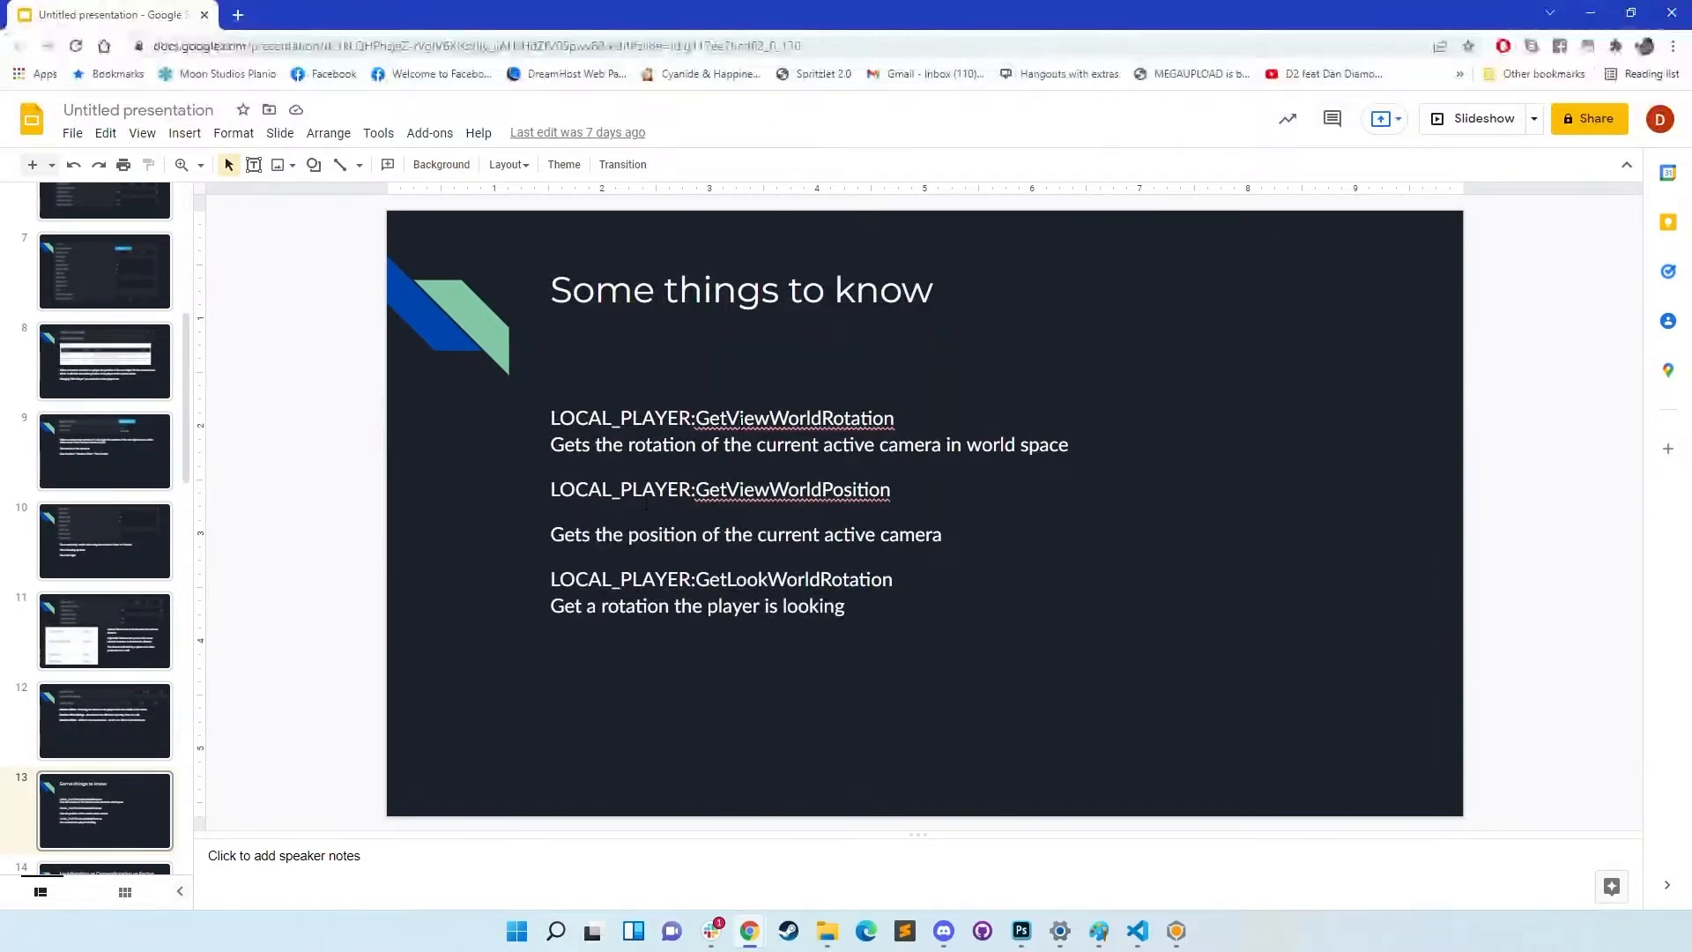
# Step: Highlight LOCAL_PLAYER in the slide's GetViewWorldRotation line
pyautogui.click(739, 417)
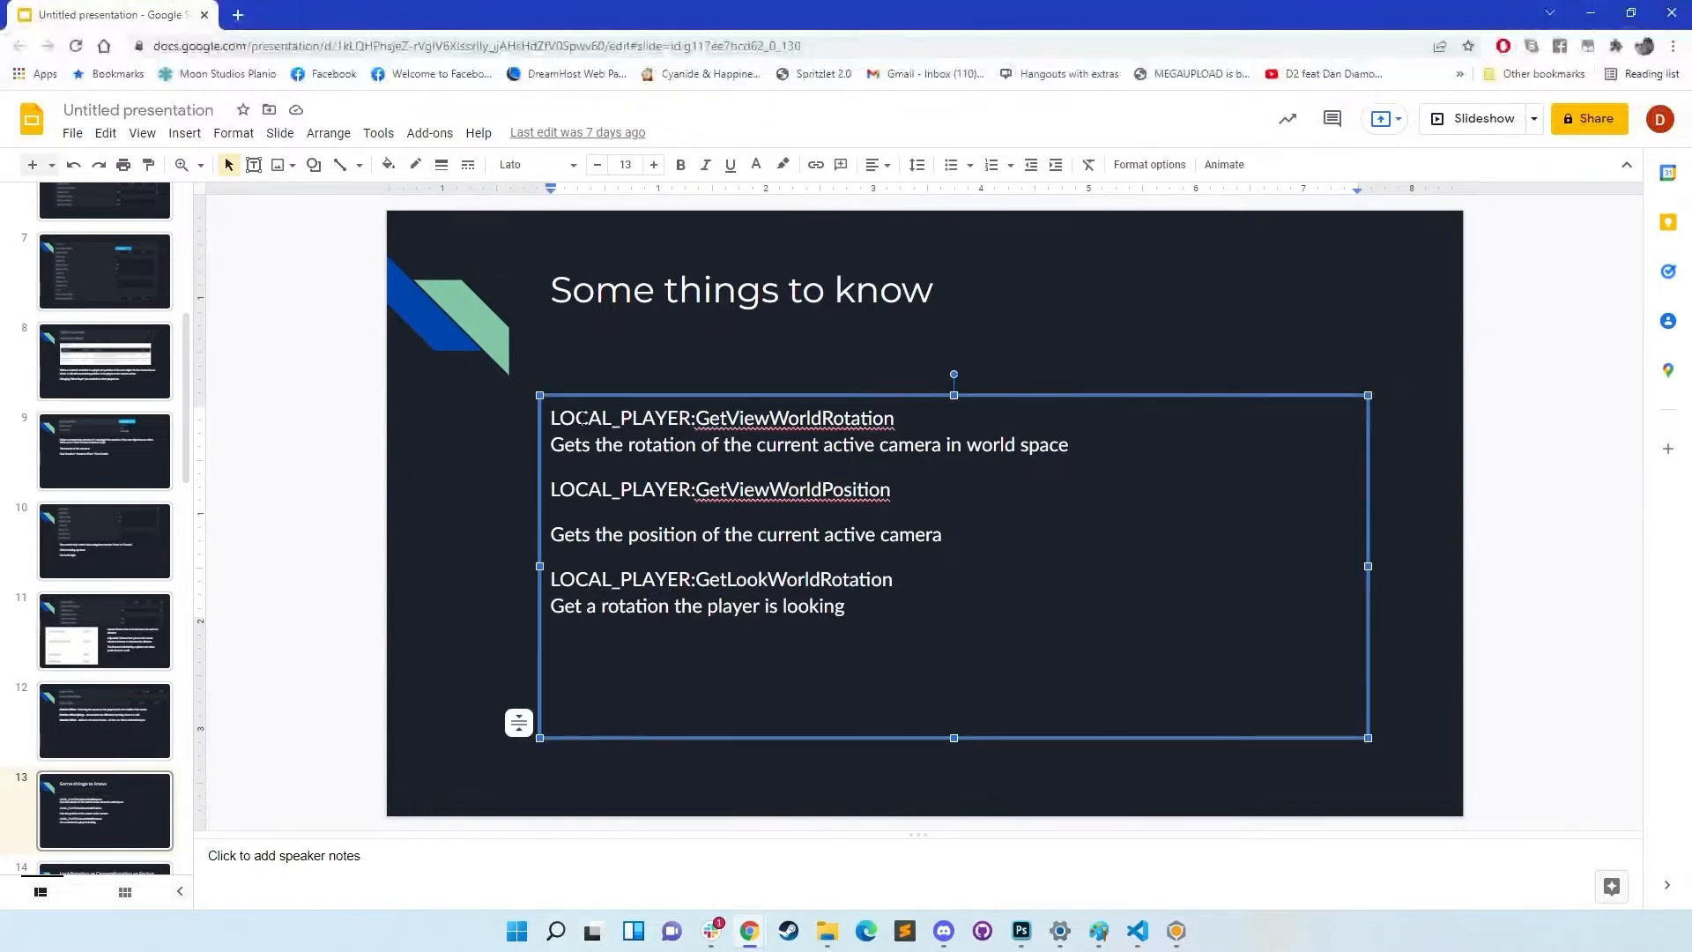
pyautogui.doubleClick(583, 418)
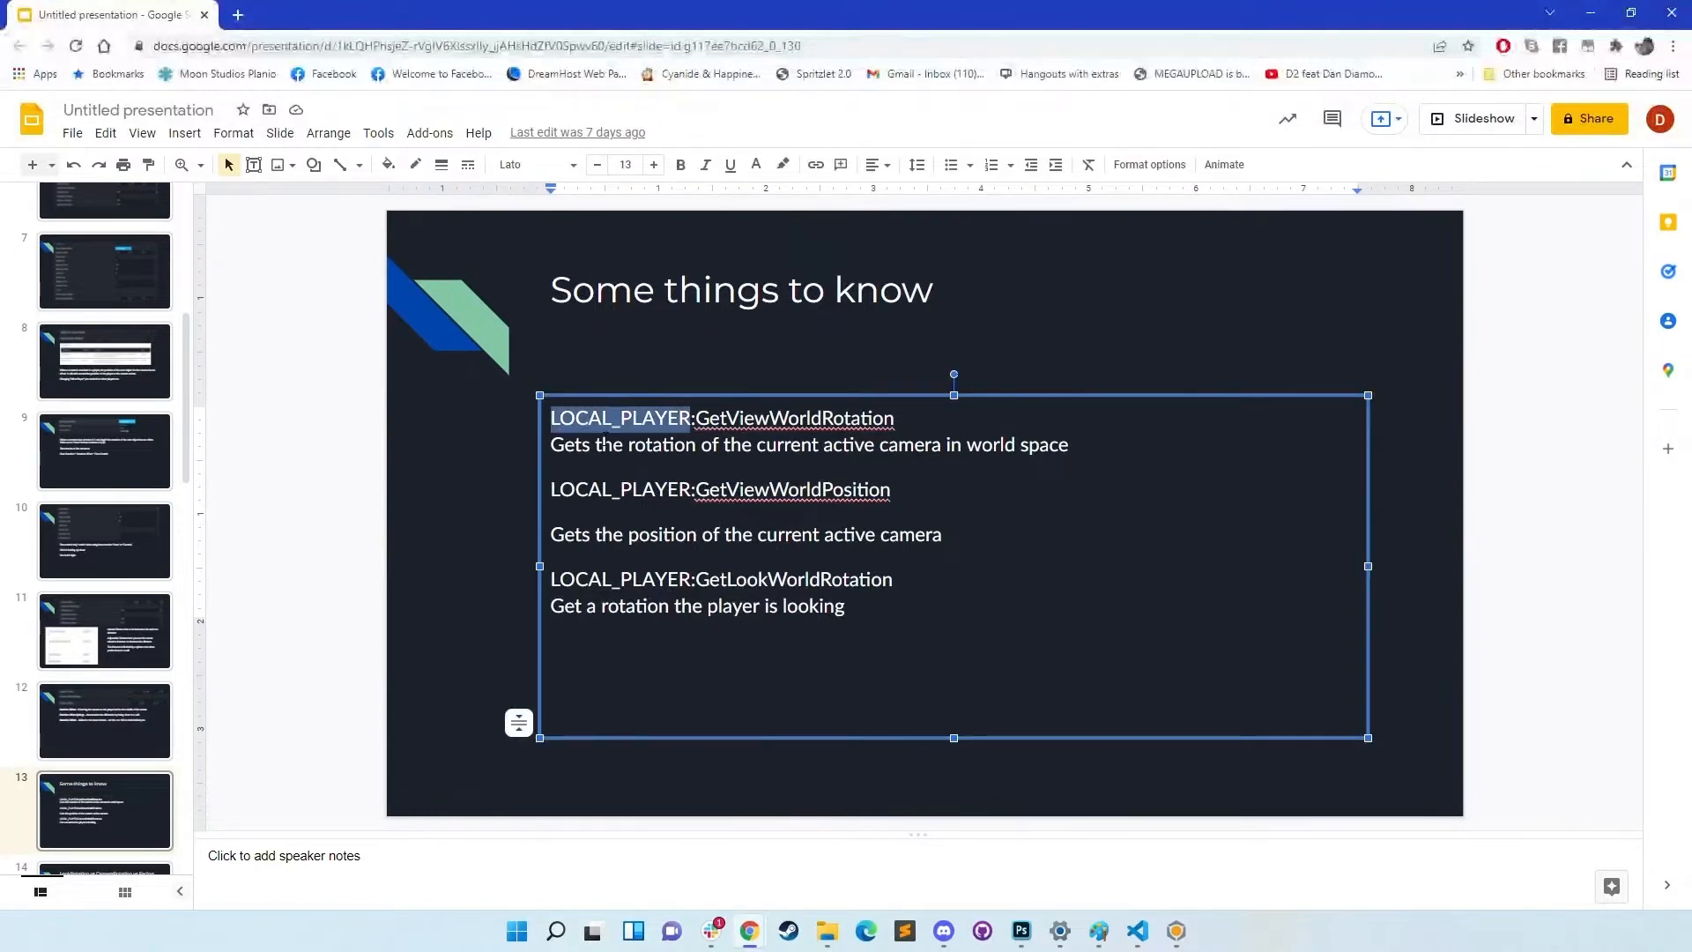